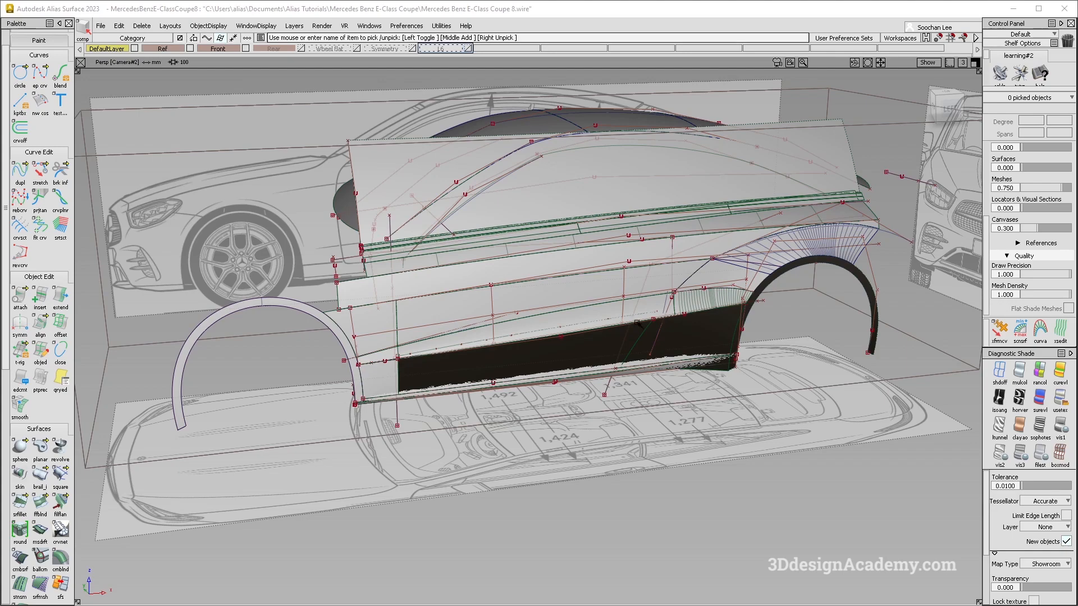
Hide the control vertices of the upper door-side blend surface
{"action": "left_click", "coordinate": [592, 275]}
{"action": "right_click_drag", "start_coordinate": [643, 234], "coordinate": [589, 291], "text": "ctrl+shift"}
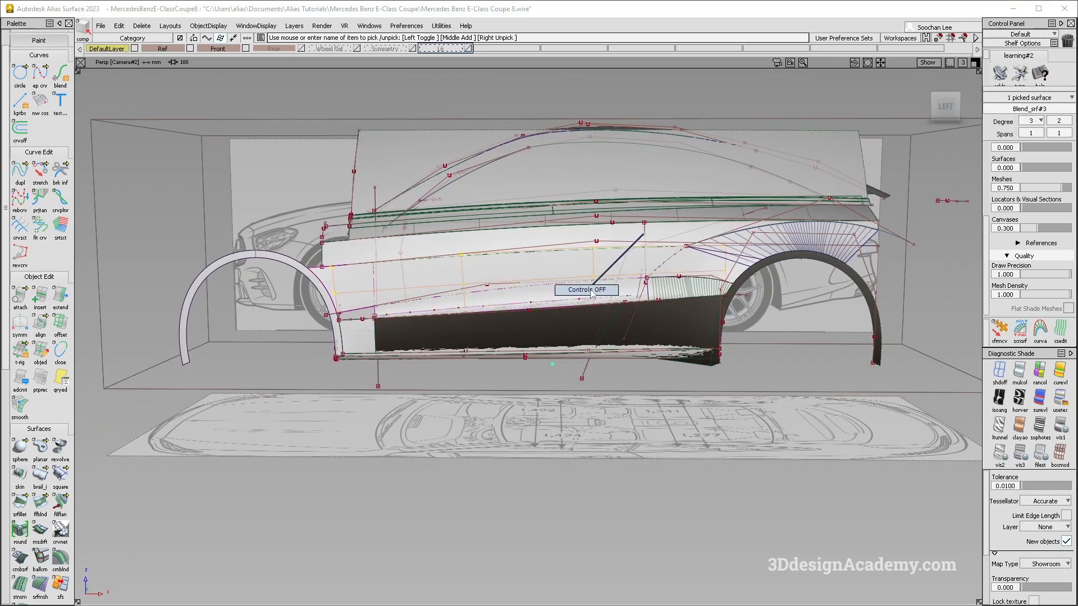
{"action": "left_click_drag", "start_coordinate": [644, 307], "coordinate": [646, 308], "text": "ctrl+shift"}
{"action": "right_click_drag", "start_coordinate": [706, 324], "coordinate": [623, 343], "text": "alt+shift"}
{"action": "left_click_drag", "start_coordinate": [623, 343], "coordinate": [559, 354], "text": "alt+shift"}
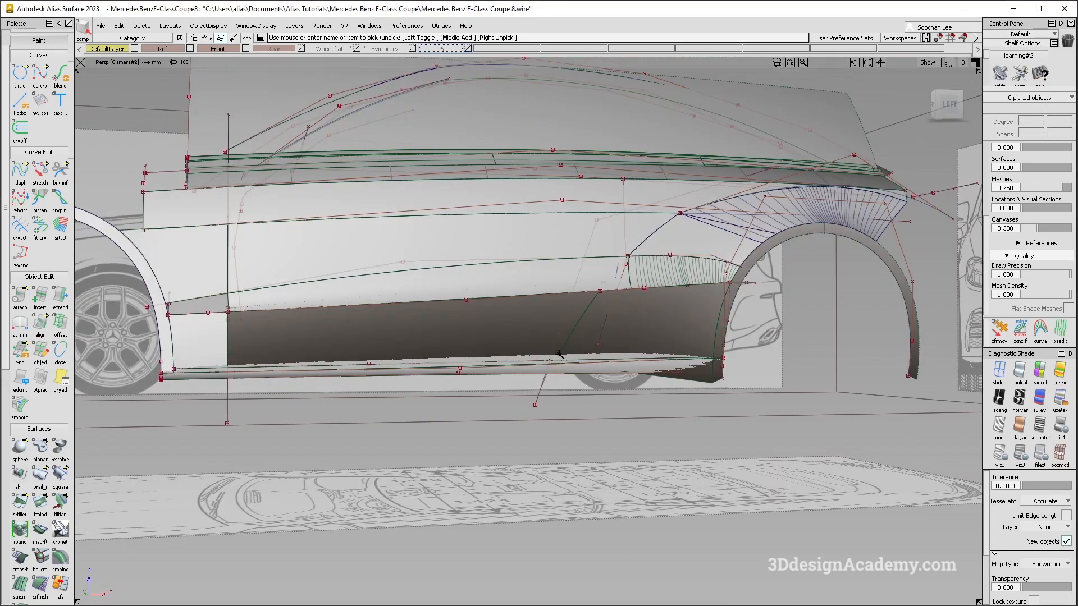
Turn the diagnostic shading off, reapply the showroom reflection shading, and select the blend surface along the lower body side
{"action": "middle_click_drag", "start_coordinate": [473, 357], "coordinate": [609, 346], "text": "alt+shift"}
{"action": "mouse_move", "coordinate": [622, 293]}
{"action": "left_mouse_down", "text": "ctrl+shift"}
{"action": "mouse_move", "coordinate": [585, 335]}
{"action": "mouse_move", "coordinate": [591, 327]}
{"action": "left_mouse_up", "text": "ctrl+shift"}
{"action": "left_click", "coordinate": [591, 327]}
{"action": "left_click", "coordinate": [1000, 372]}
{"action": "left_click_drag", "start_coordinate": [854, 363], "coordinate": [867, 393], "text": "alt+shift"}
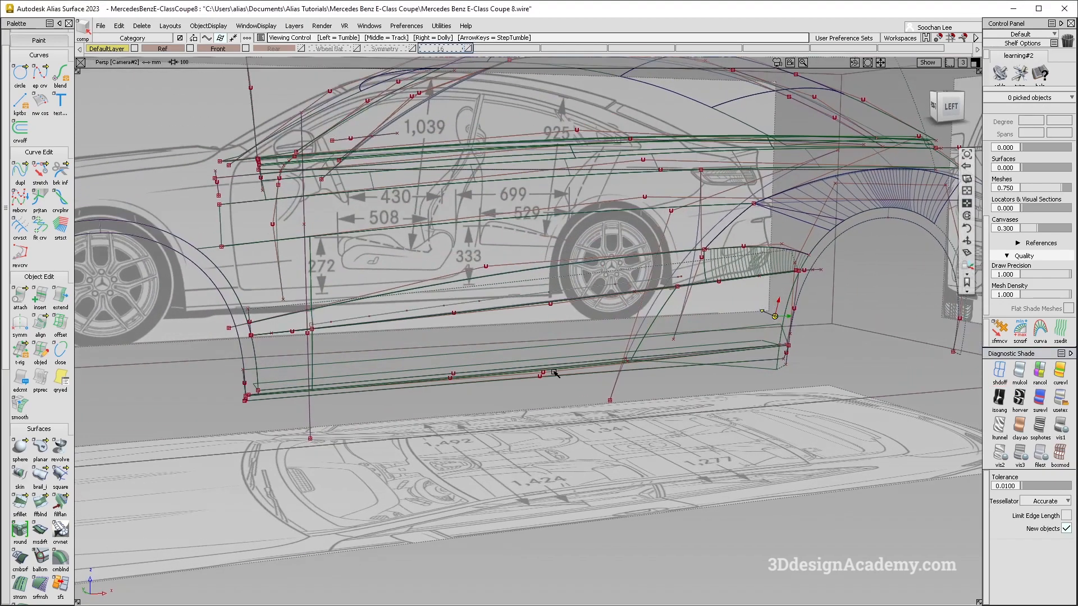
{"action": "left_click", "coordinate": [1055, 400]}
{"action": "left_click_drag", "start_coordinate": [789, 345], "coordinate": [769, 327], "text": "alt+shift"}
{"action": "left_click_drag", "start_coordinate": [476, 307], "coordinate": [524, 345], "text": "ctrl+shift"}
{"action": "left_click", "coordinate": [525, 344]}
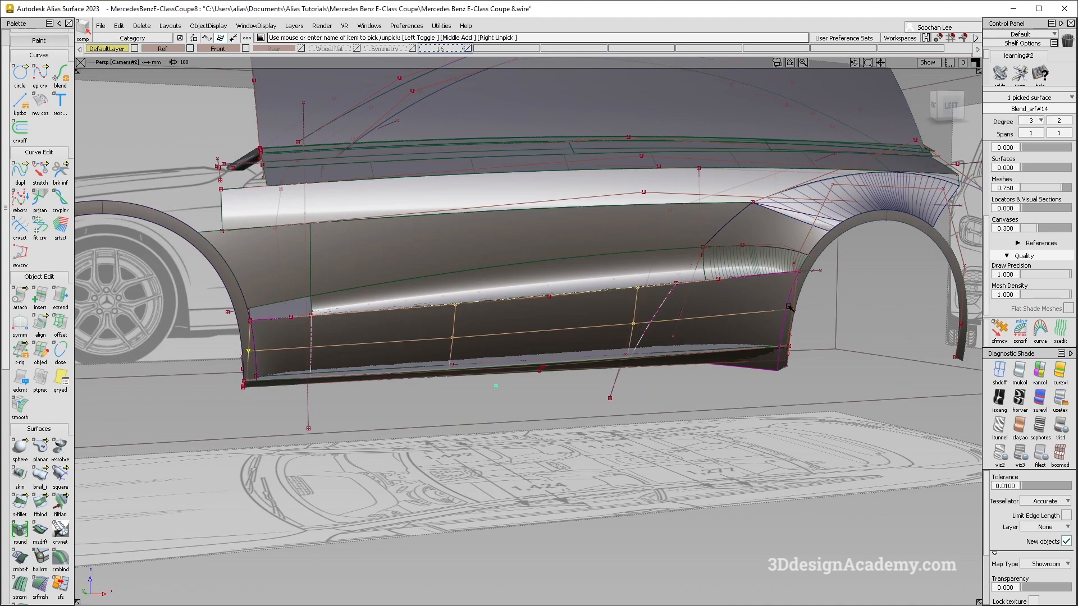
Examine the reflections on the lower body-side surface from the front wheel arch to the rear arch
{"action": "mouse_move", "coordinate": [466, 352]}
{"action": "right_mouse_down", "text": "alt+shift"}
{"action": "mouse_move", "coordinate": [460, 340]}
{"action": "mouse_move", "coordinate": [465, 349]}
{"action": "right_mouse_up", "text": "alt+shift"}
{"action": "middle_click_drag", "start_coordinate": [465, 349], "coordinate": [592, 318], "text": "alt+shift"}
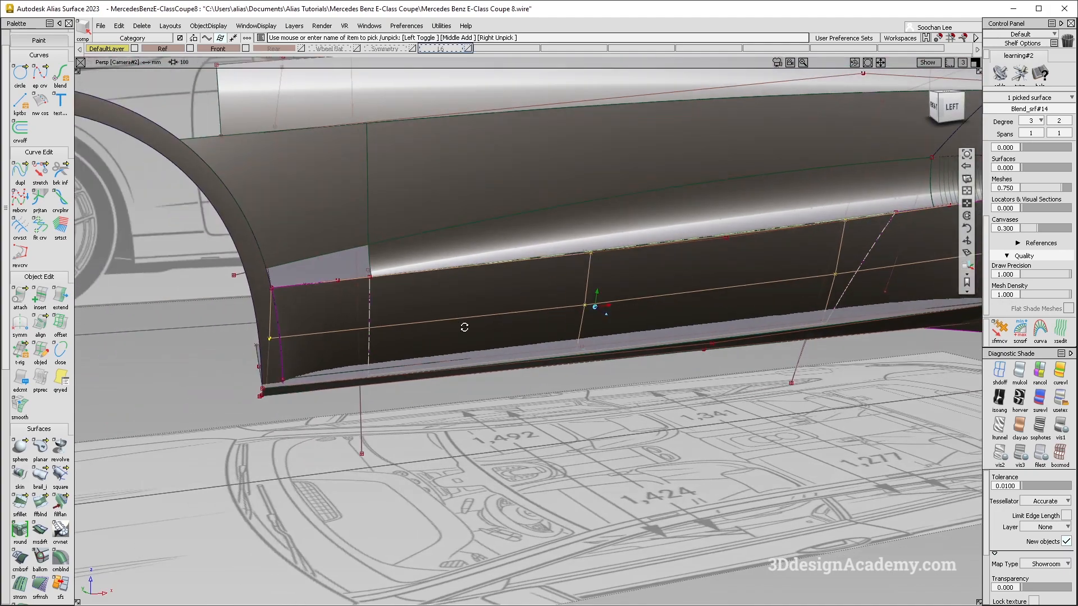
{"action": "left_click_drag", "start_coordinate": [464, 327], "coordinate": [343, 382], "text": "alt+shift"}
{"action": "left_click_drag", "start_coordinate": [508, 351], "coordinate": [318, 260], "text": "alt+shift"}
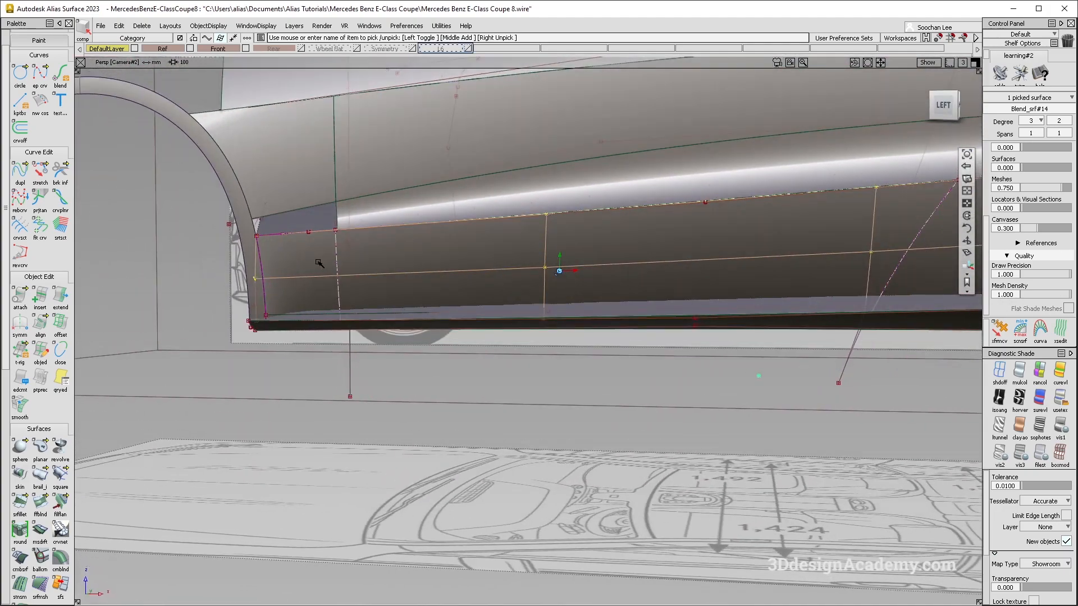
{"action": "left_click_drag", "start_coordinate": [646, 279], "coordinate": [622, 278], "text": "alt+shift"}
{"action": "right_click_drag", "start_coordinate": [622, 278], "coordinate": [533, 271], "text": "alt+shift"}
{"action": "left_click_drag", "start_coordinate": [479, 289], "coordinate": [438, 277], "text": "alt+shift"}
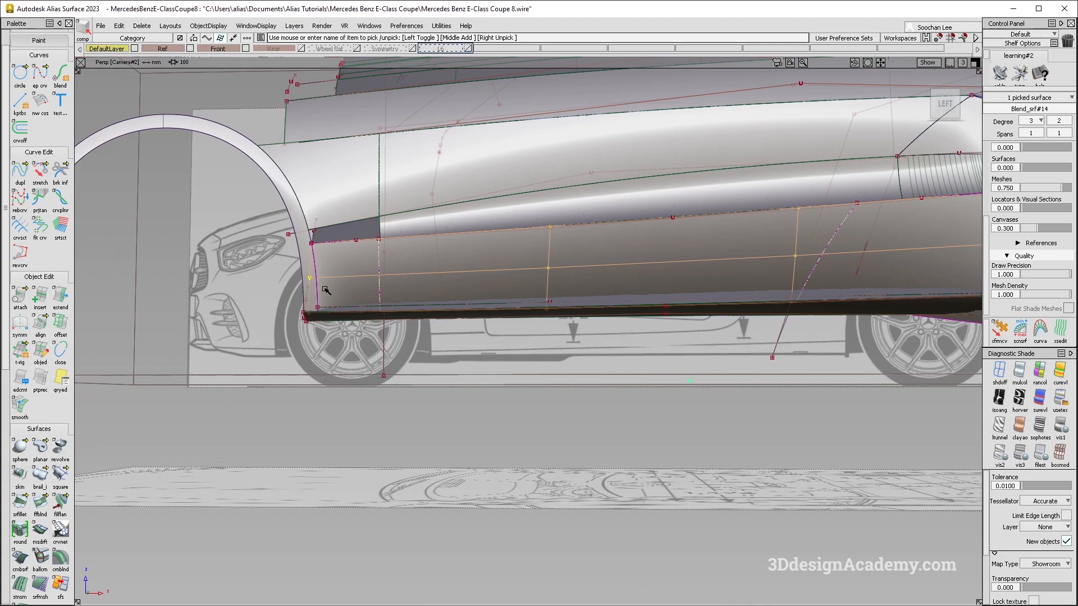
{"action": "left_click_drag", "start_coordinate": [325, 304], "coordinate": [467, 370], "text": "alt+shift"}
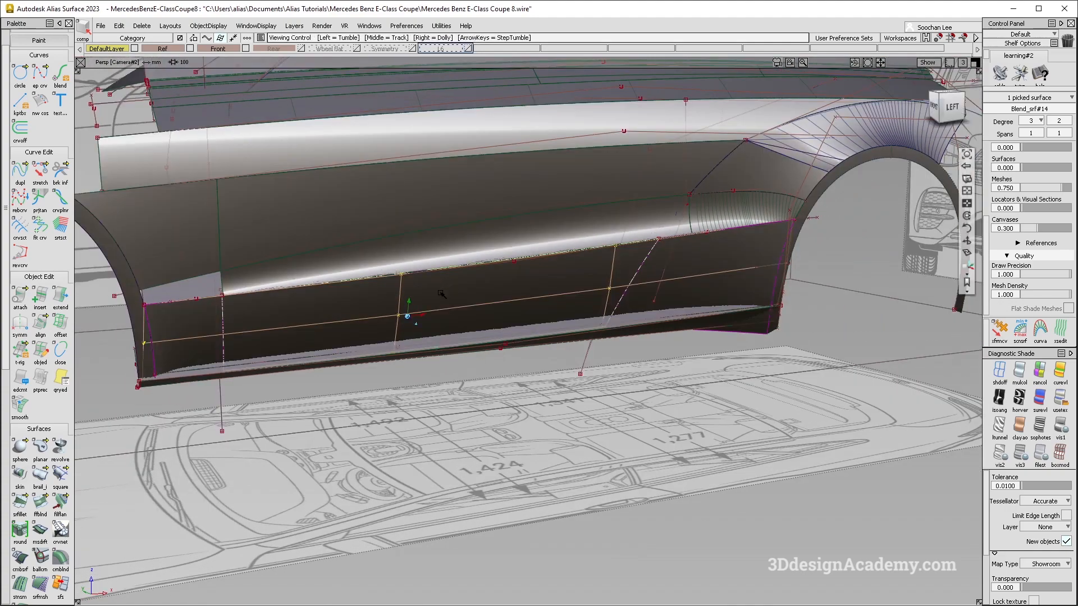
{"action": "right_click_drag", "start_coordinate": [443, 298], "coordinate": [522, 295], "text": "alt+shift"}
{"action": "left_click_drag", "start_coordinate": [522, 295], "coordinate": [512, 359], "text": "alt+shift"}
Delete the construction history of the lower body-side blend surface
{"action": "left_click_drag", "start_coordinate": [513, 368], "coordinate": [539, 286], "text": "ctrl+shift"}
{"action": "left_click", "coordinate": [556, 306]}
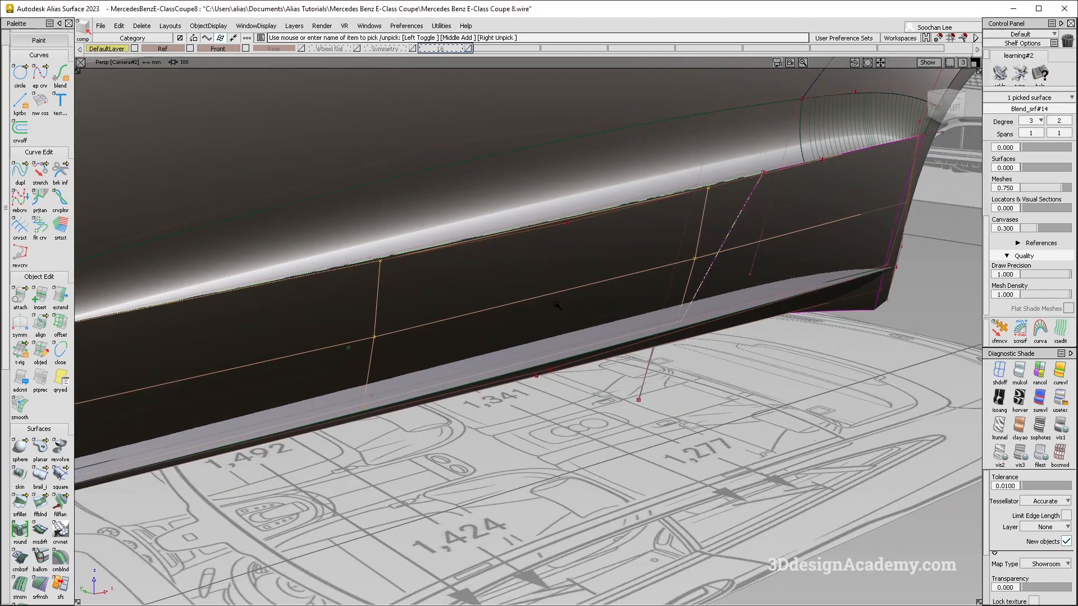
{"action": "middle_click_drag", "start_coordinate": [505, 321], "coordinate": [578, 294], "text": "alt+shift"}
{"action": "left_click_drag", "start_coordinate": [578, 293], "coordinate": [500, 264], "text": "alt+shift"}
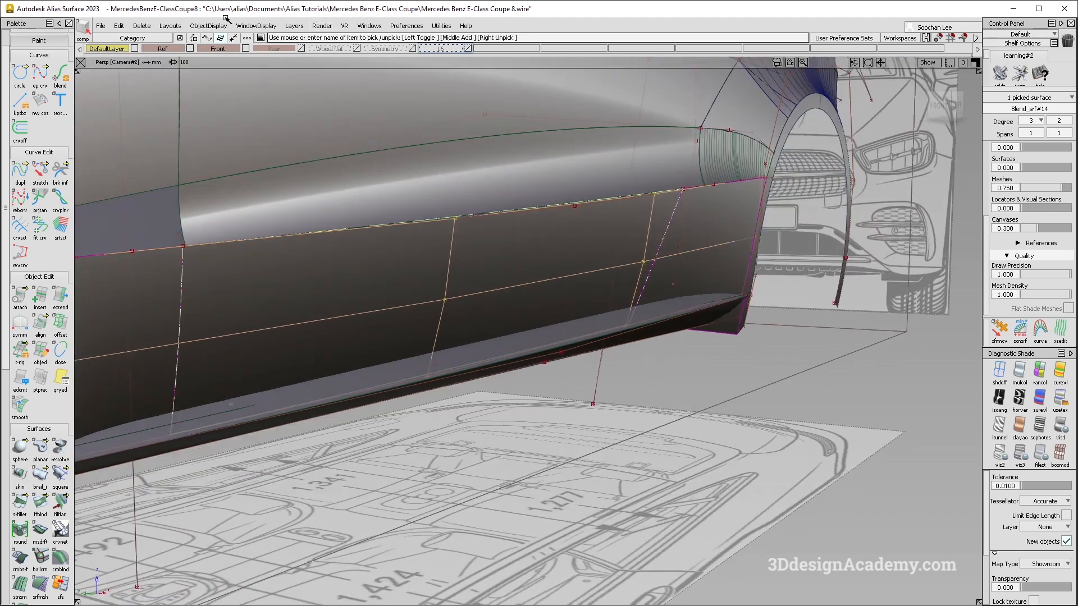
{"action": "left_click", "coordinate": [147, 27]}
{"action": "left_click", "coordinate": [152, 53]}
Try to adjust the lower body-side surface by moving its two middle-row control vertices
{"action": "left_click_drag", "start_coordinate": [423, 284], "coordinate": [432, 287], "text": "ctrl+shift"}
{"action": "left_click_drag", "start_coordinate": [433, 287], "coordinate": [462, 315]}
{"action": "middle_click_drag", "start_coordinate": [643, 264], "coordinate": [542, 305], "text": "ctrl+shift"}
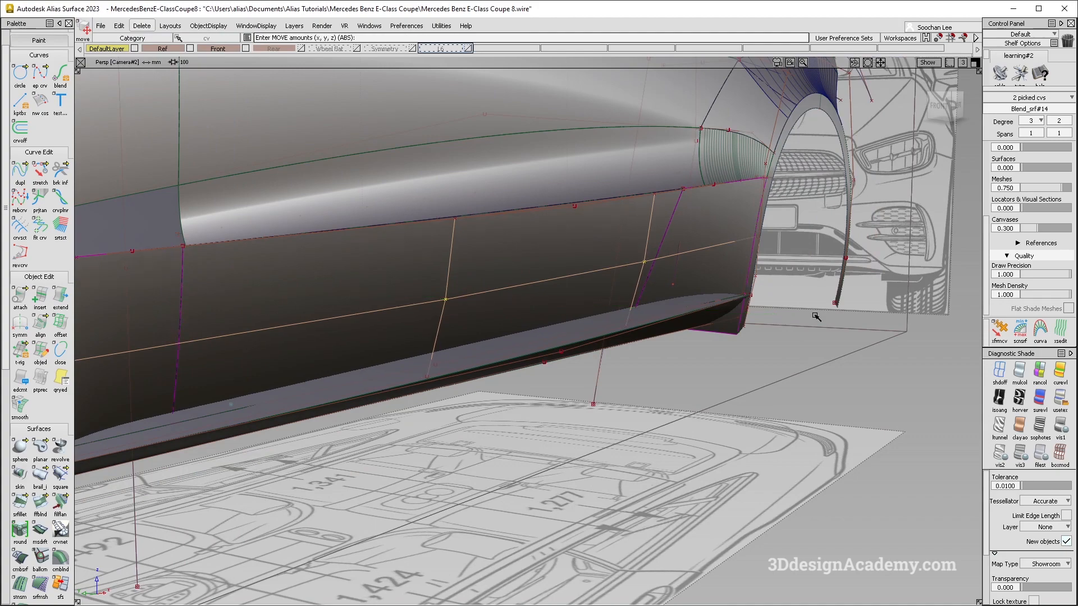
{"action": "left_click", "coordinate": [1063, 398]}
{"action": "mouse_move", "coordinate": [730, 297]}
{"action": "left_mouse_down", "text": "alt+shift"}
{"action": "mouse_move", "coordinate": [494, 290]}
{"action": "mouse_move", "coordinate": [493, 313]}
{"action": "left_mouse_up", "text": "alt+shift"}
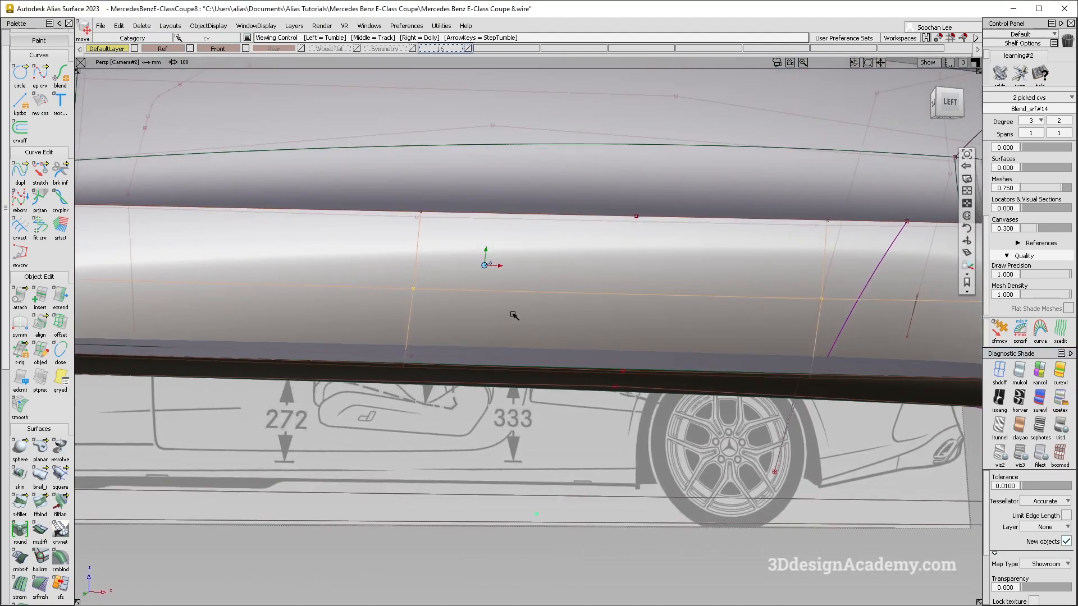
{"action": "middle_click_drag", "start_coordinate": [577, 321], "coordinate": [585, 315]}
{"action": "mouse_move", "coordinate": [584, 315]}
{"action": "left_mouse_down", "text": "alt+shift"}
{"action": "mouse_move", "coordinate": [594, 315]}
{"action": "mouse_move", "coordinate": [575, 299]}
{"action": "mouse_move", "coordinate": [572, 322]}
{"action": "left_mouse_up", "text": "alt+shift"}
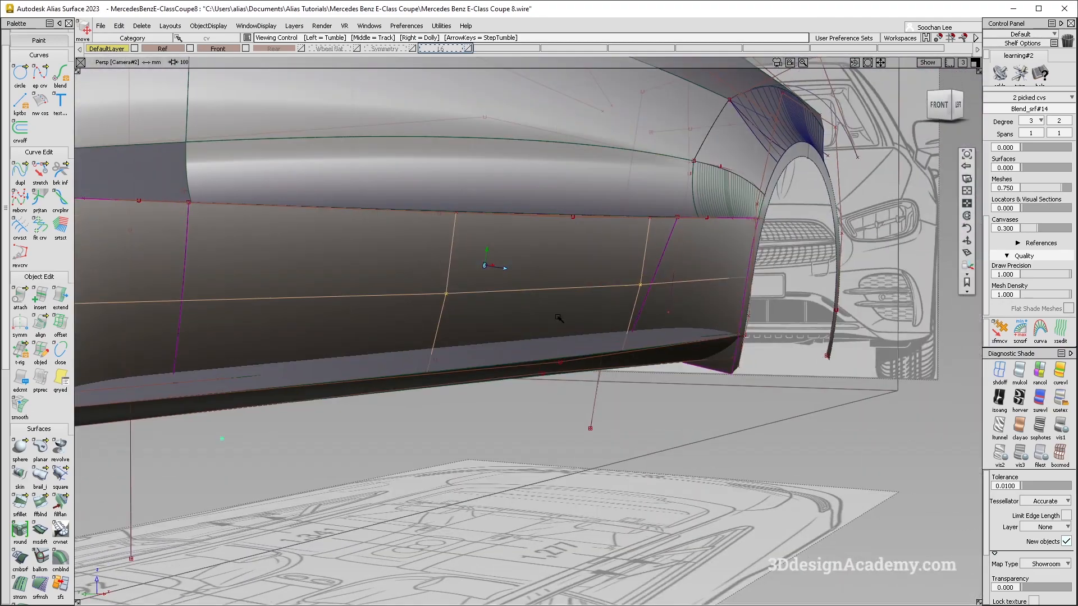
{"action": "right_click_drag", "start_coordinate": [573, 322], "coordinate": [497, 296], "text": "alt+shift"}
{"action": "key", "text": "ctrl+z"}
{"action": "left_click_drag", "start_coordinate": [497, 296], "coordinate": [501, 314], "text": "alt+shift"}
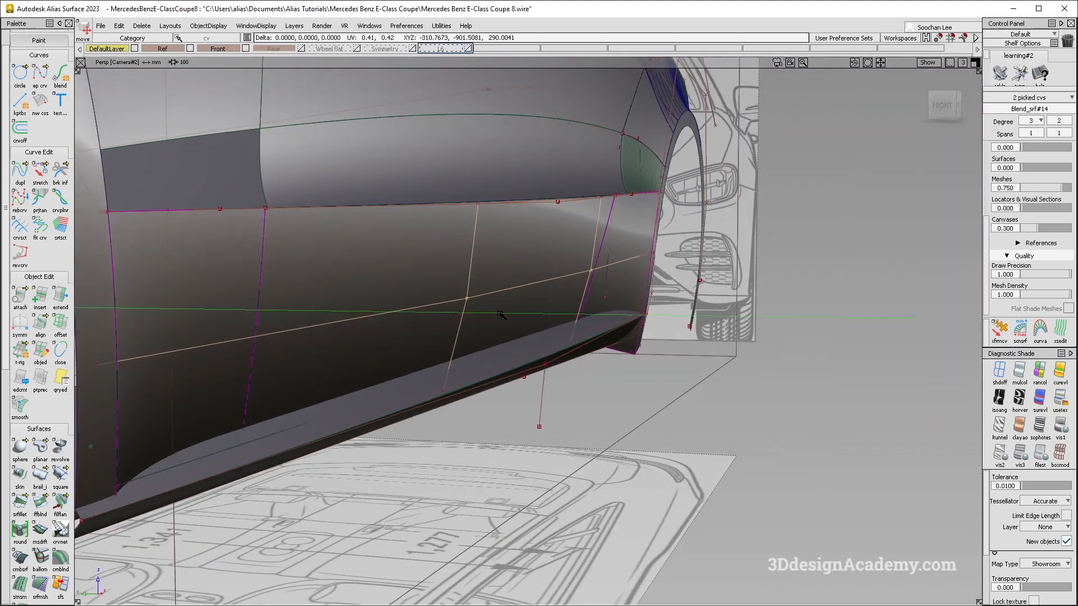
Hide the wireframe and examine the shaded lower body side where it runs into the rear and front wheel arches
{"action": "left_click_drag", "start_coordinate": [502, 313], "coordinate": [375, 301], "text": "alt+shift"}
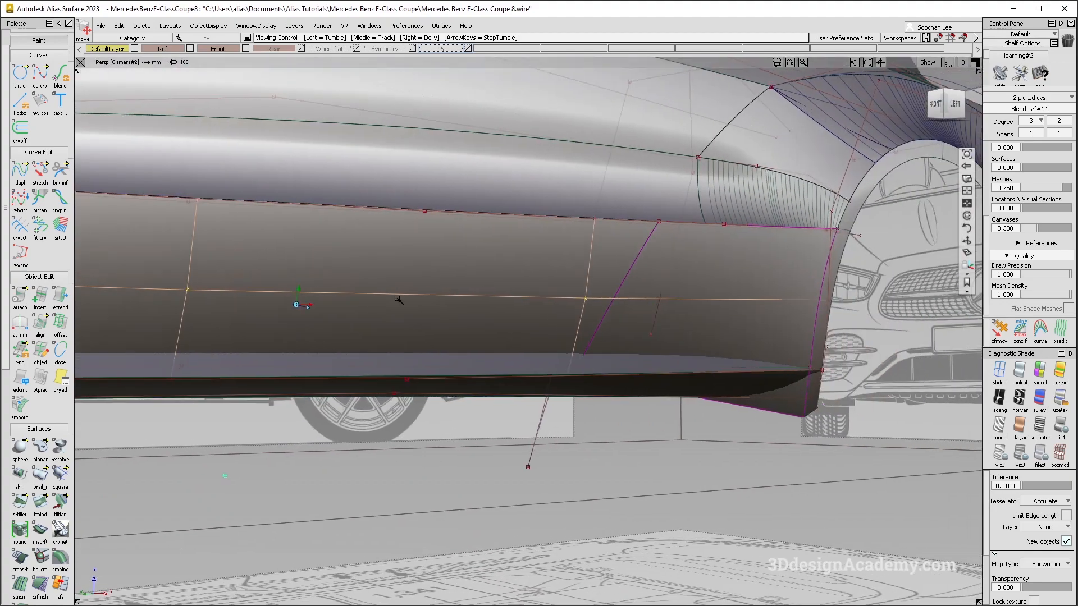
{"action": "middle_click_drag", "start_coordinate": [375, 301], "coordinate": [367, 294], "text": "alt+shift"}
{"action": "left_click_drag", "start_coordinate": [828, 338], "coordinate": [785, 373], "text": "alt+shift"}
{"action": "middle_click_drag", "start_coordinate": [622, 342], "coordinate": [558, 308], "text": "alt+shift"}
{"action": "key", "text": "alt+m"}
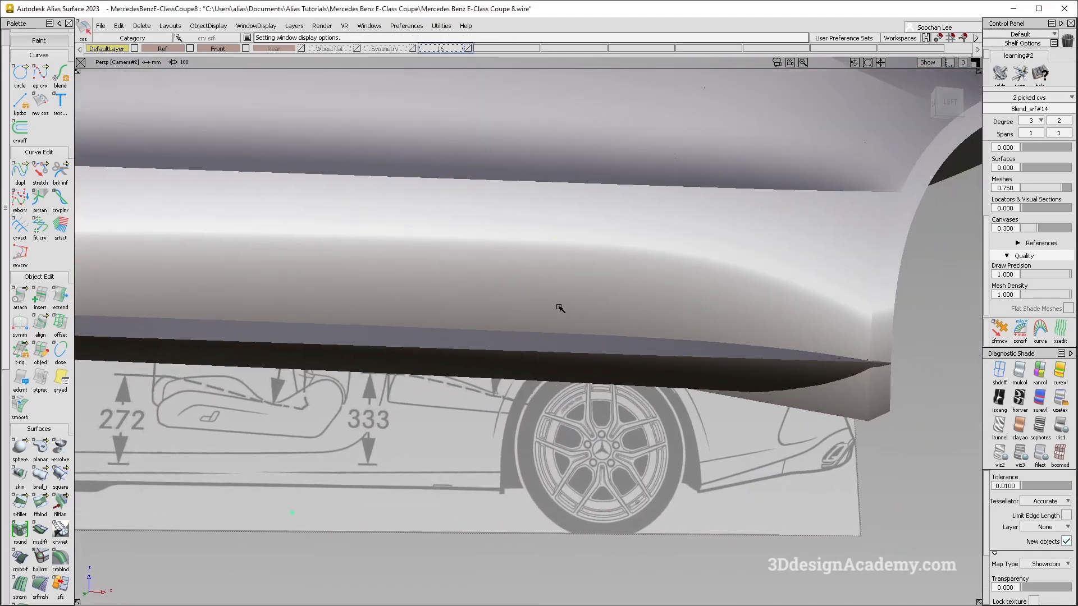
{"action": "left_click_drag", "start_coordinate": [558, 308], "coordinate": [601, 320], "text": "alt+shift"}
{"action": "right_click_drag", "start_coordinate": [601, 321], "coordinate": [604, 338], "text": "alt+shift"}
{"action": "left_click_drag", "start_coordinate": [778, 224], "coordinate": [678, 279], "text": "alt+shift"}
{"action": "middle_click_drag", "start_coordinate": [191, 315], "coordinate": [985, 260], "text": "alt+shift"}
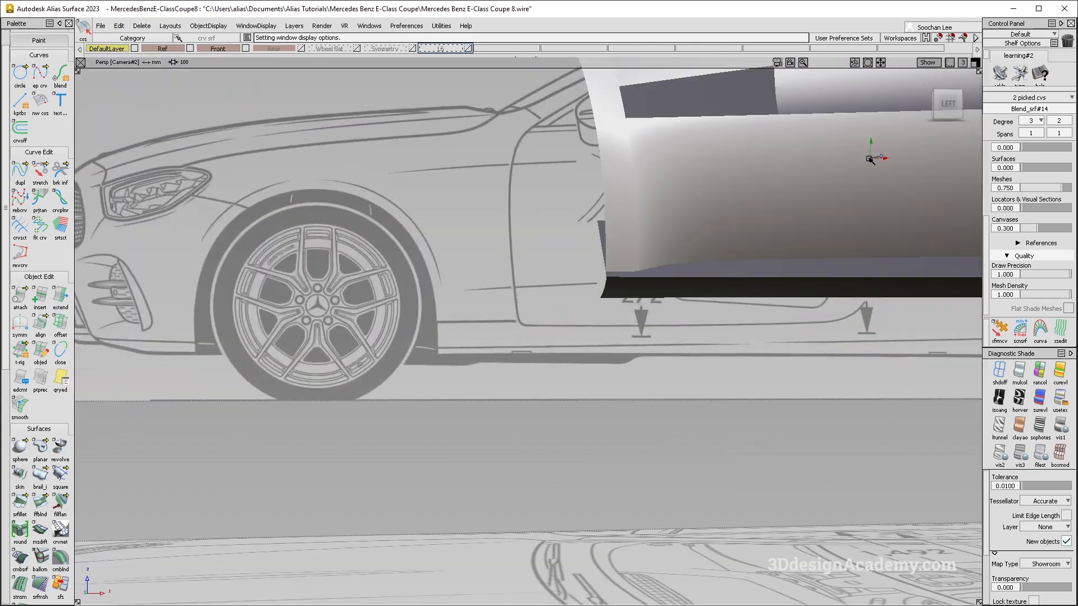
{"action": "middle_click_drag", "start_coordinate": [870, 160], "coordinate": [779, 204], "text": "alt+shift"}
{"action": "left_click", "coordinate": [579, 219], "text": "alt+shift"}
{"action": "right_click_drag", "start_coordinate": [578, 219], "coordinate": [609, 200], "text": "alt+shift"}
{"action": "left_click_drag", "start_coordinate": [609, 200], "coordinate": [602, 163], "text": "alt+shift"}
{"action": "right_click_drag", "start_coordinate": [602, 164], "coordinate": [700, 237], "text": "alt+shift"}
{"action": "middle_click_drag", "start_coordinate": [638, 237], "coordinate": [561, 255], "text": "alt+shift"}
{"action": "left_click_drag", "start_coordinate": [560, 256], "coordinate": [484, 228], "text": "alt+shift"}
{"action": "right_click_drag", "start_coordinate": [484, 229], "coordinate": [688, 318], "text": "alt+shift"}
Show the wireframe again and untrim the skin surface of the front wheel arch
{"action": "mouse_move", "coordinate": [508, 192]}
{"action": "left_mouse_down", "text": "ctrl+shift"}
{"action": "mouse_move", "coordinate": [522, 251]}
{"action": "mouse_move", "coordinate": [505, 212]}
{"action": "left_mouse_up", "text": "ctrl+shift"}
{"action": "middle_click_drag", "start_coordinate": [506, 212], "coordinate": [618, 321], "text": "alt+shift"}
{"action": "left_click_drag", "start_coordinate": [530, 207], "coordinate": [371, 253], "text": "ctrl+shift"}
{"action": "left_click", "coordinate": [480, 190]}
{"action": "middle_click_drag", "start_coordinate": [497, 343], "coordinate": [466, 293], "text": "alt+shift"}
{"action": "left_click_drag", "start_coordinate": [465, 292], "coordinate": [427, 293], "text": "alt+shift"}
{"action": "scroll", "coordinate": [50, 525], "scroll_direction": "down", "scroll_amount": 3}
{"action": "scroll", "coordinate": [49, 526], "scroll_direction": "down", "scroll_amount": 2}
{"action": "left_click", "coordinate": [87, 534]}
{"action": "left_click_drag", "start_coordinate": [544, 356], "coordinate": [500, 371], "text": "alt+shift"}
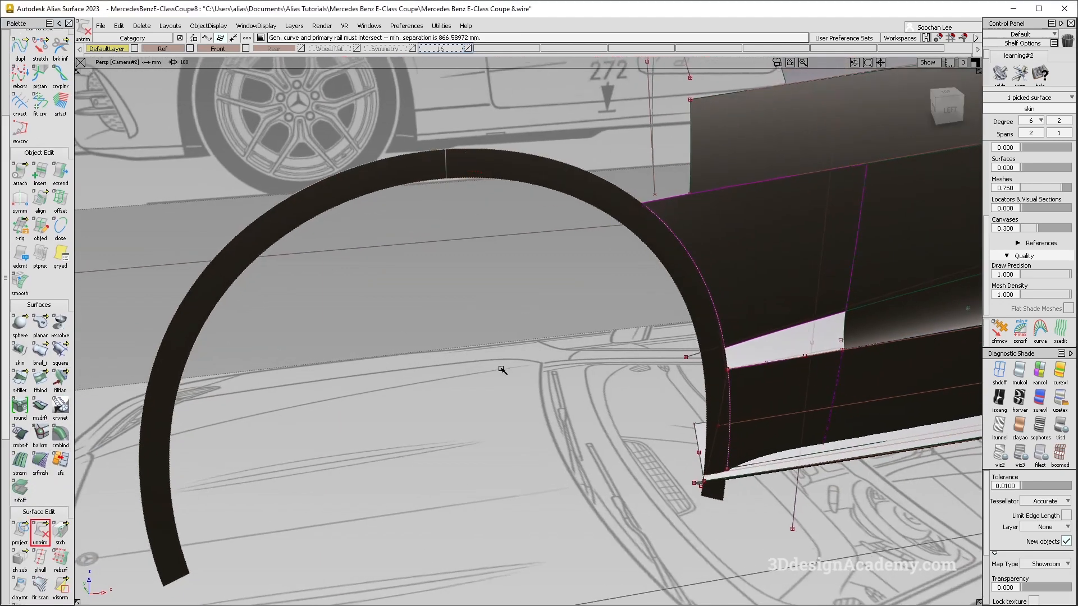
Check the crown settings in the front wheel-arch skin surface's metadata
{"action": "left_click", "coordinate": [23, 361]}
{"action": "left_click", "coordinate": [603, 367]}
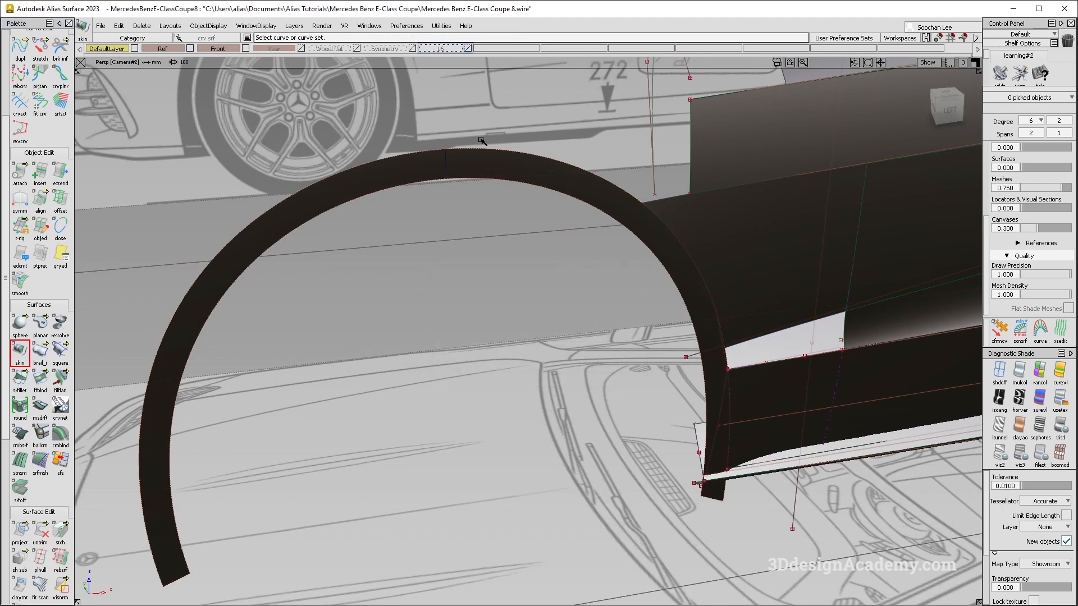
{"action": "left_click_drag", "start_coordinate": [524, 147], "coordinate": [522, 171], "text": "ctrl+shift"}
{"action": "left_click", "coordinate": [521, 178]}
{"action": "key", "text": "ctrl+5"}
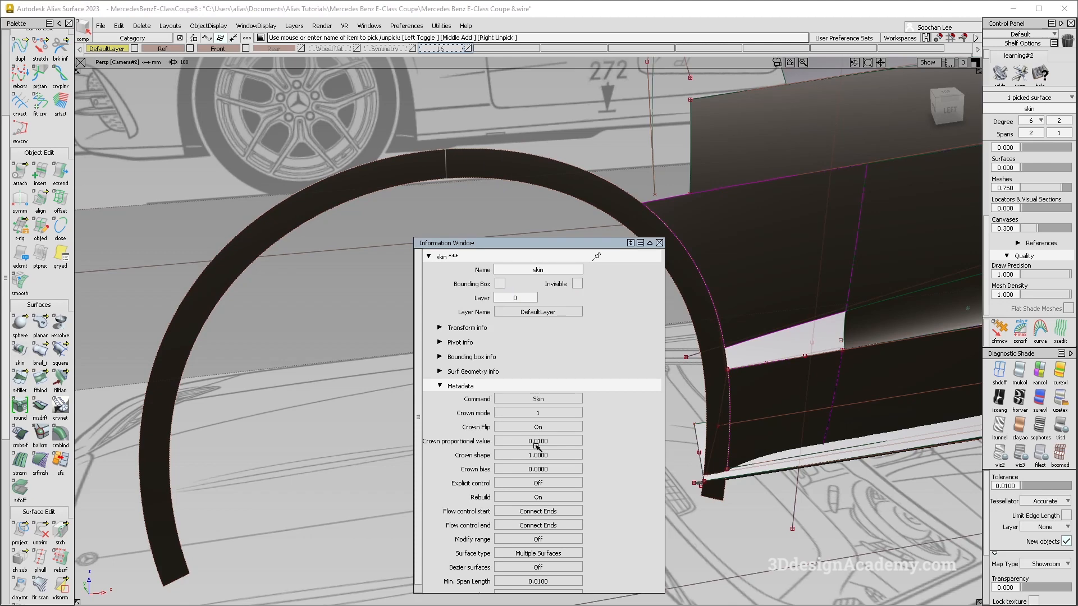
{"action": "left_click", "coordinate": [660, 243]}
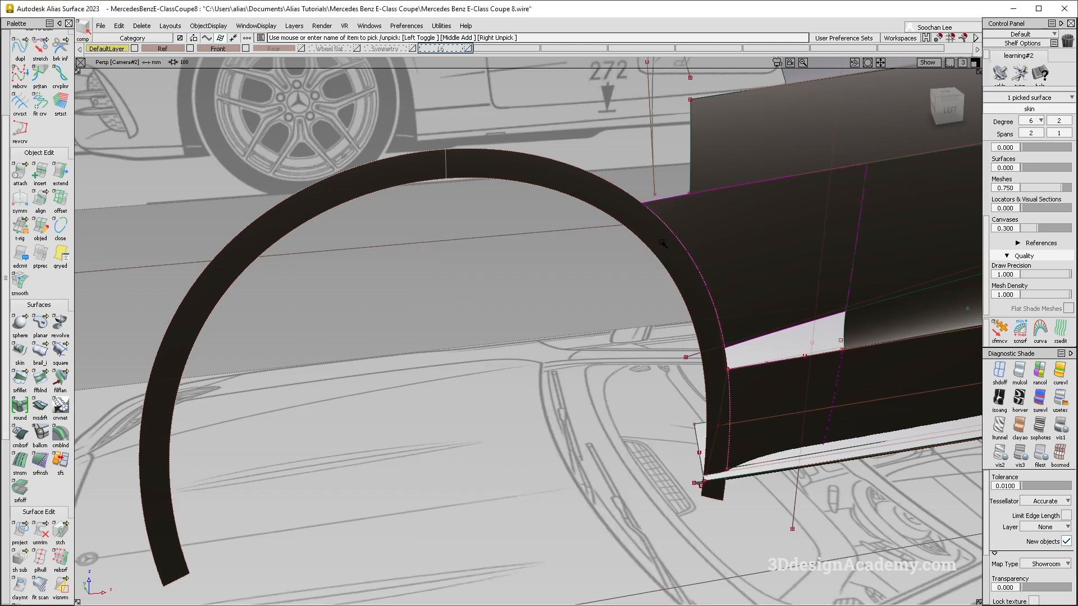
Skin a new surface between the outer and inner curves of the front wheel arch with a proportional crown
{"action": "left_click_drag", "start_coordinate": [274, 268], "coordinate": [275, 266], "text": "ctrl+shift"}
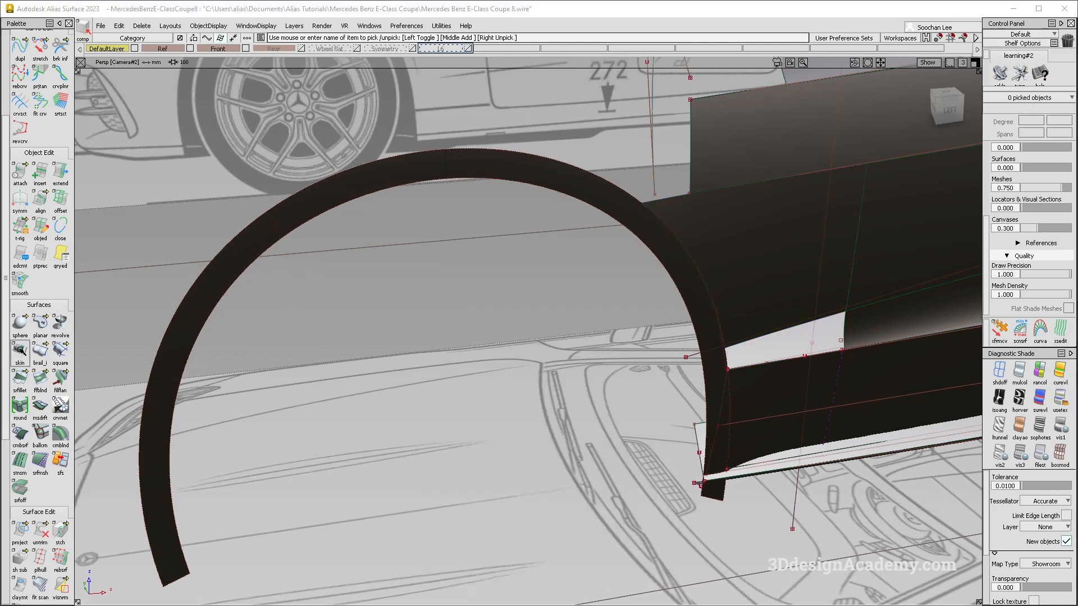
{"action": "left_click", "coordinate": [20, 350]}
{"action": "left_click", "coordinate": [334, 177]}
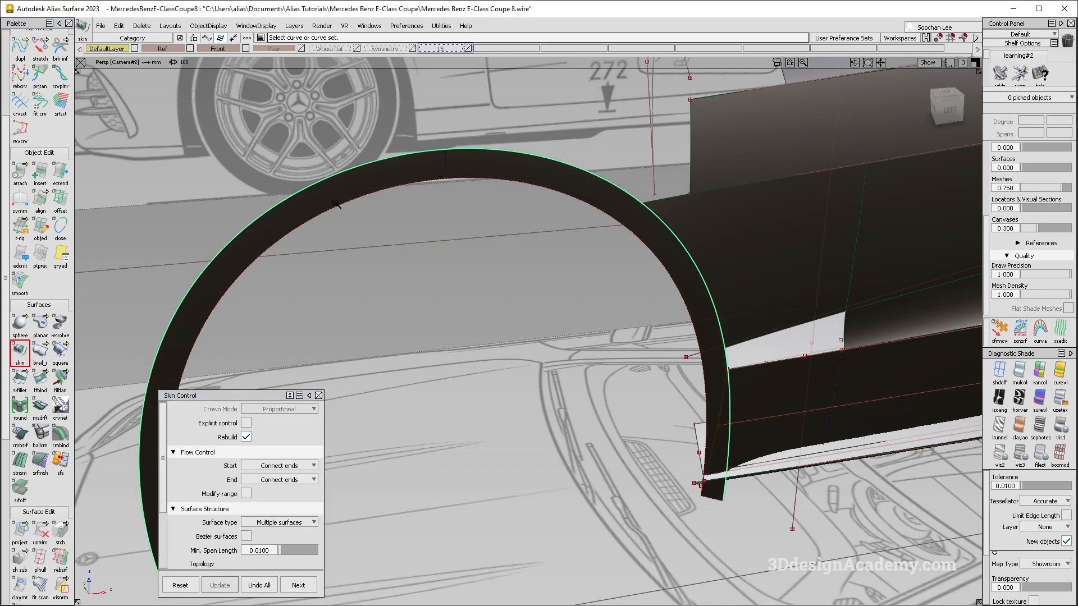
{"action": "left_click", "coordinate": [335, 213]}
{"action": "left_click_drag", "start_coordinate": [385, 234], "coordinate": [447, 229], "text": "alt+shift"}
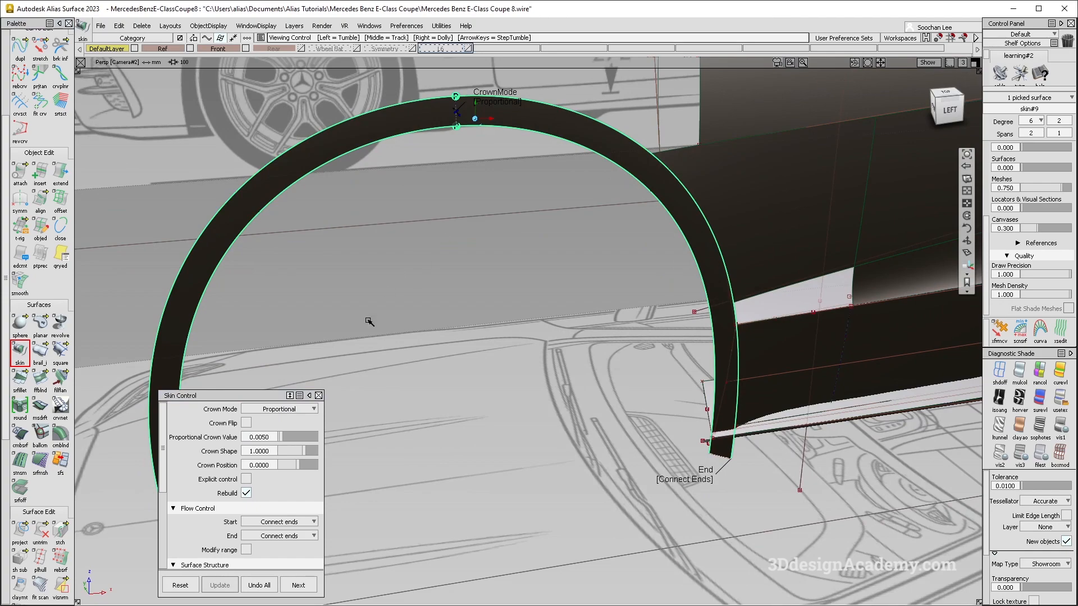
{"action": "left_click_drag", "start_coordinate": [368, 321], "coordinate": [416, 317], "text": "alt+shift"}
Delete the original skin surface of the front wheel arch
{"action": "middle_click_drag", "start_coordinate": [499, 239], "coordinate": [508, 286], "text": "alt+shift"}
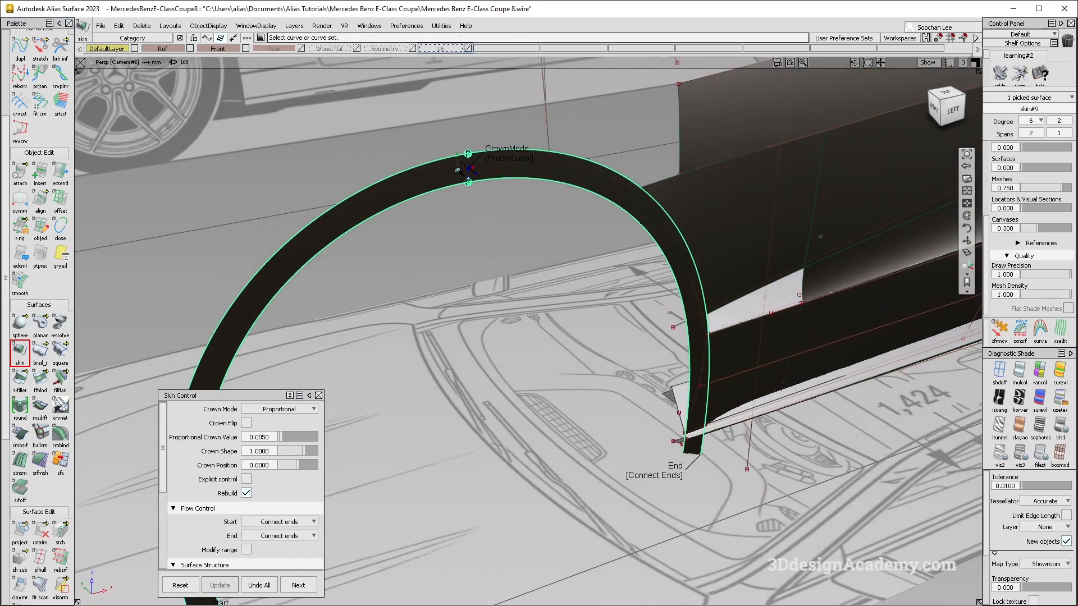
{"action": "right_click_drag", "start_coordinate": [458, 171], "coordinate": [520, 164], "text": "alt+shift"}
{"action": "left_click_drag", "start_coordinate": [519, 163], "coordinate": [534, 231], "text": "alt+shift"}
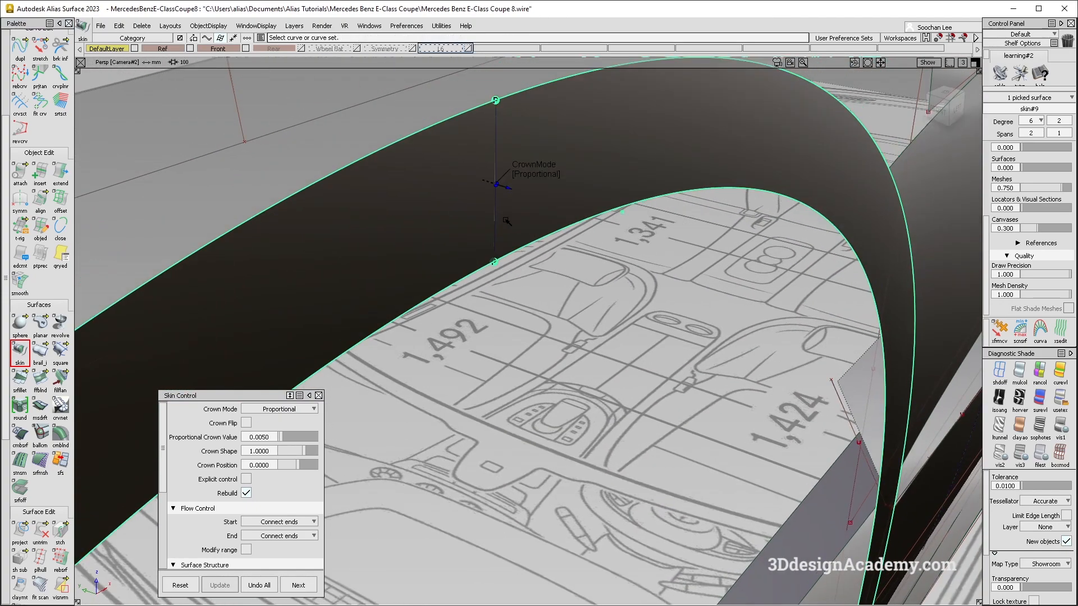
{"action": "left_click_drag", "start_coordinate": [494, 260], "coordinate": [489, 219], "text": "ctrl+shift"}
{"action": "left_click_drag", "start_coordinate": [505, 149], "coordinate": [495, 176], "text": "ctrl+shift"}
{"action": "left_click", "coordinate": [497, 175]}
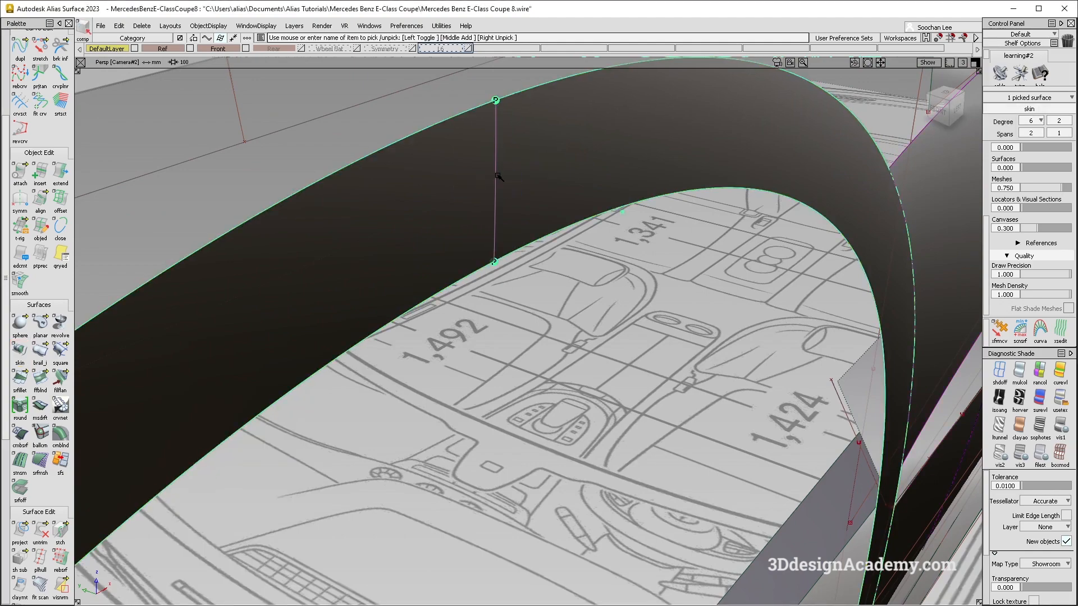
{"action": "key", "text": "Delete"}
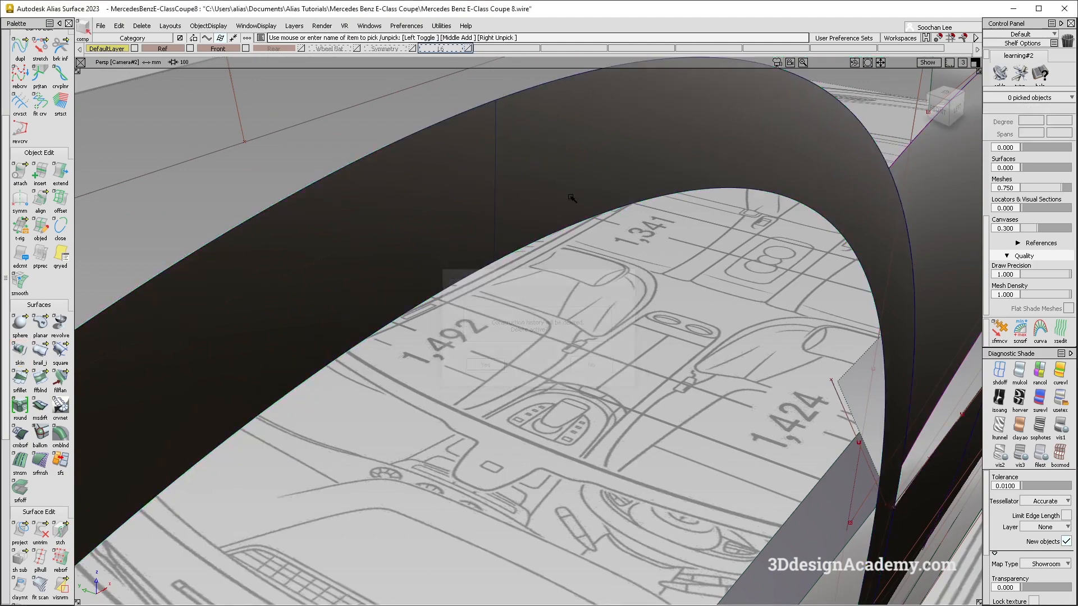
Examine the shaded corner where the lower body side meets the front wheel arch, with the wireframe hidden
{"action": "left_click_drag", "start_coordinate": [580, 207], "coordinate": [555, 235], "text": "alt+shift"}
{"action": "right_click_drag", "start_coordinate": [555, 235], "coordinate": [533, 247], "text": "alt+shift"}
{"action": "middle_click_drag", "start_coordinate": [562, 292], "coordinate": [497, 179], "text": "alt+shift"}
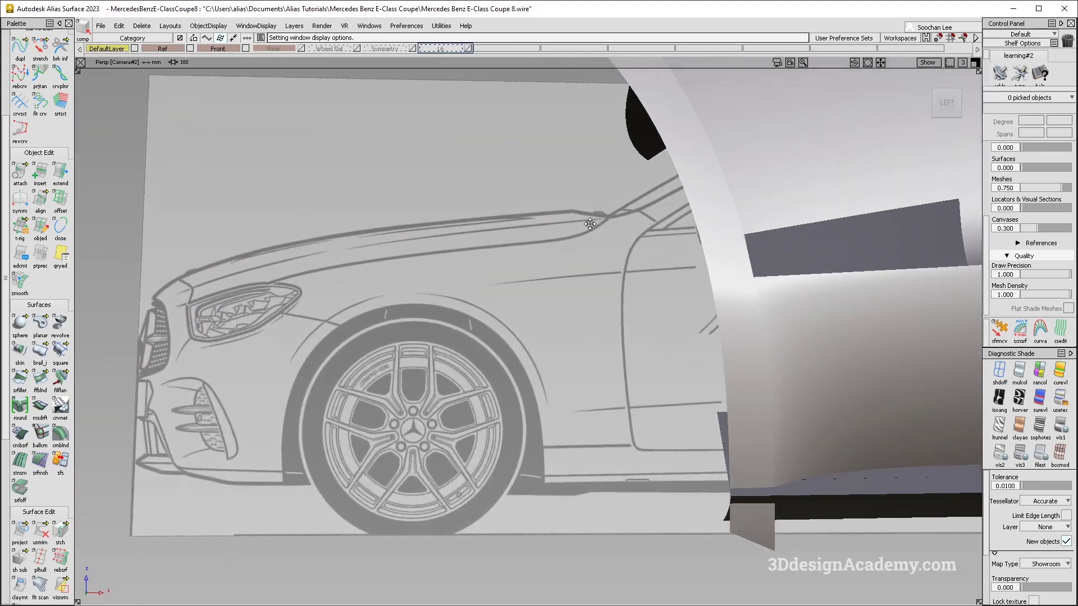
{"action": "left_click_drag", "start_coordinate": [584, 261], "coordinate": [595, 240], "text": "alt+shift"}
{"action": "middle_click_drag", "start_coordinate": [594, 240], "coordinate": [538, 310], "text": "alt+shift"}
{"action": "left_click_drag", "start_coordinate": [307, 374], "coordinate": [431, 322], "text": "alt+shift"}
{"action": "mouse_move", "coordinate": [518, 274]}
{"action": "left_mouse_down", "text": "alt+shift"}
{"action": "mouse_move", "coordinate": [558, 250]}
{"action": "mouse_move", "coordinate": [567, 259]}
{"action": "mouse_move", "coordinate": [494, 243]}
{"action": "mouse_move", "coordinate": [488, 258]}
{"action": "mouse_move", "coordinate": [414, 263]}
{"action": "mouse_move", "coordinate": [514, 261]}
{"action": "mouse_move", "coordinate": [529, 275]}
{"action": "left_mouse_up", "text": "alt+shift"}
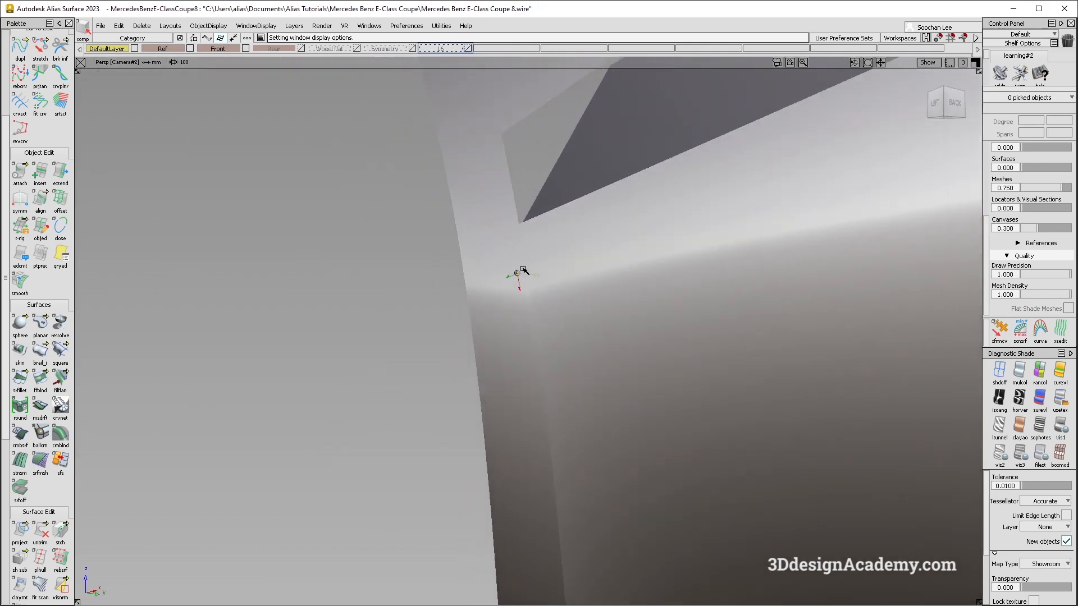
{"action": "right_click_drag", "start_coordinate": [529, 281], "coordinate": [623, 281], "text": "alt+shift"}
{"action": "left_click_drag", "start_coordinate": [623, 282], "coordinate": [416, 231], "text": "alt+shift"}
{"action": "middle_click_drag", "start_coordinate": [416, 230], "coordinate": [556, 319], "text": "alt+shift"}
{"action": "right_click_drag", "start_coordinate": [555, 318], "coordinate": [359, 359], "text": "alt+shift"}
{"action": "left_click_drag", "start_coordinate": [360, 359], "coordinate": [421, 388], "text": "alt+shift"}
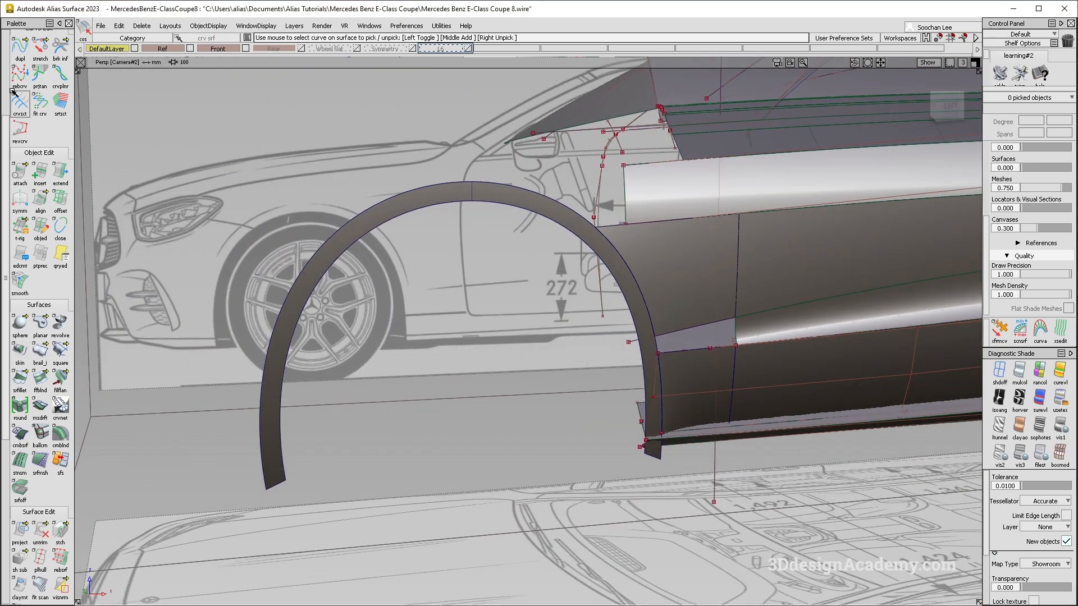
Duplicate the inner and outer edges of the front wheel-arch strip as curves
{"action": "left_click", "coordinate": [19, 47]}
{"action": "left_click", "coordinate": [449, 203]}
{"action": "left_click_drag", "start_coordinate": [450, 178], "coordinate": [501, 265], "text": "alt+shift"}
{"action": "left_click_drag", "start_coordinate": [500, 264], "coordinate": [484, 191], "text": "ctrl+shift"}
{"action": "left_click", "coordinate": [484, 192]}
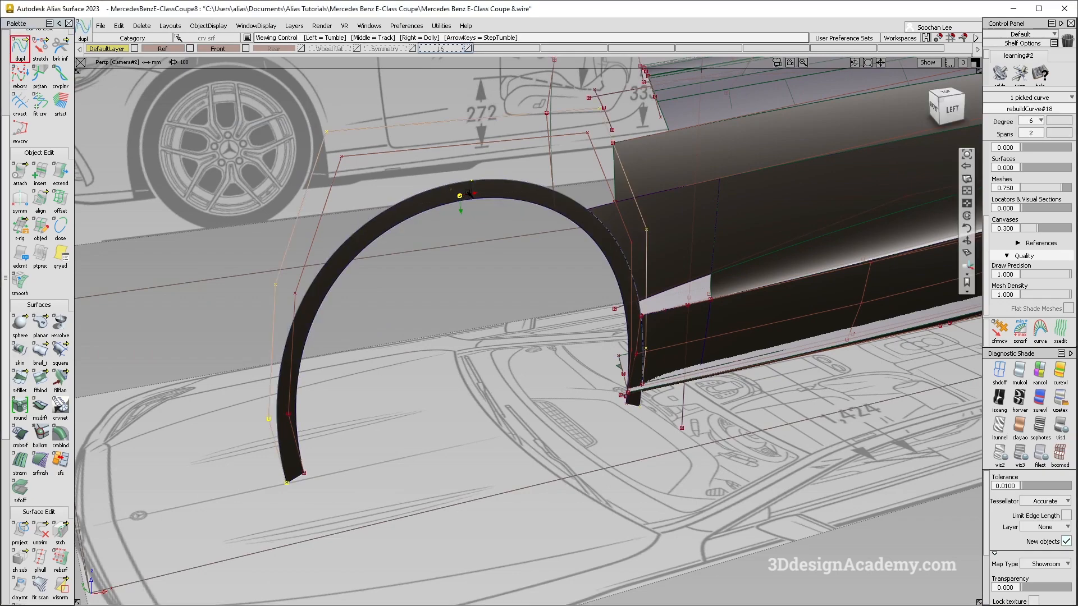
{"action": "right_click_drag", "start_coordinate": [468, 192], "coordinate": [523, 193], "text": "alt+shift"}
{"action": "middle_click_drag", "start_coordinate": [499, 219], "coordinate": [504, 179], "text": "alt+shift"}
Replace the front wheel-arch strip with a skin between the two duplicated curves, using a flipped proportional crown of 0.0050
{"action": "left_click_drag", "start_coordinate": [480, 291], "coordinate": [461, 221], "text": "ctrl+shift"}
{"action": "right_click_drag", "start_coordinate": [519, 177], "coordinate": [505, 177], "text": "alt+shift"}
{"action": "left_click_drag", "start_coordinate": [532, 107], "coordinate": [503, 144], "text": "ctrl+shift"}
{"action": "left_click", "coordinate": [503, 144]}
{"action": "key", "text": "Delete"}
{"action": "key", "text": "Return"}
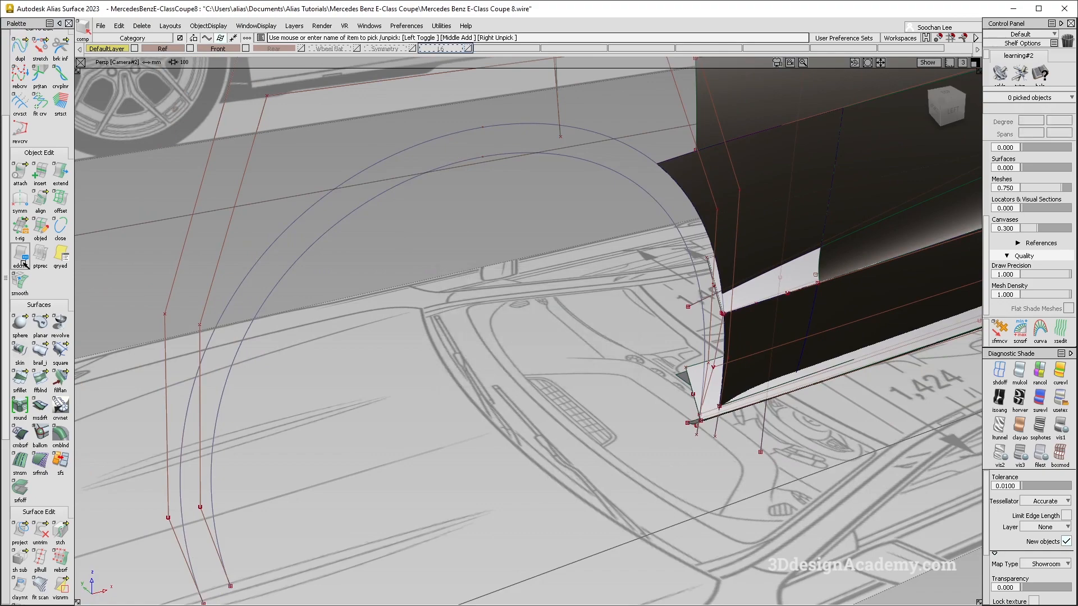
{"action": "left_click", "coordinate": [27, 349]}
{"action": "left_click_drag", "start_coordinate": [414, 129], "coordinate": [486, 150]}
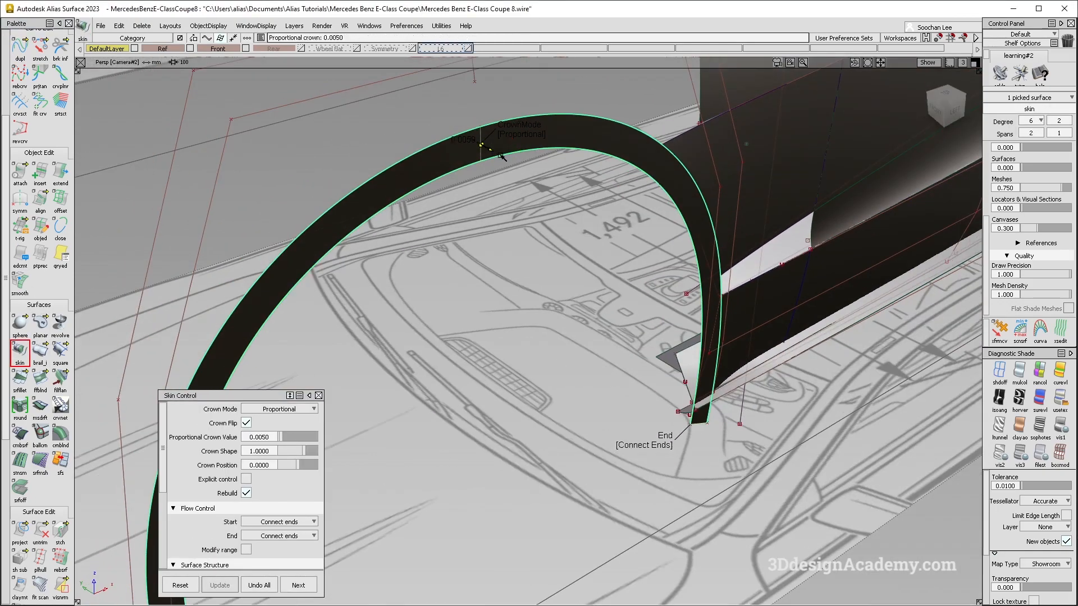
Try to narrow the inner curve of the front wheel-arch strip by scaling it to 0.9974 along Y
{"action": "right_click_drag", "start_coordinate": [490, 147], "coordinate": [579, 141], "text": "alt+shift"}
{"action": "left_click_drag", "start_coordinate": [578, 141], "coordinate": [480, 136], "text": "alt+shift"}
{"action": "left_click_drag", "start_coordinate": [548, 209], "coordinate": [510, 157], "text": "ctrl+shift"}
{"action": "left_click", "coordinate": [514, 153]}
{"action": "middle_click_drag", "start_coordinate": [467, 210], "coordinate": [494, 174], "text": "ctrl+shift"}
{"action": "left_click_drag", "start_coordinate": [597, 242], "coordinate": [453, 263], "text": "alt+shift"}
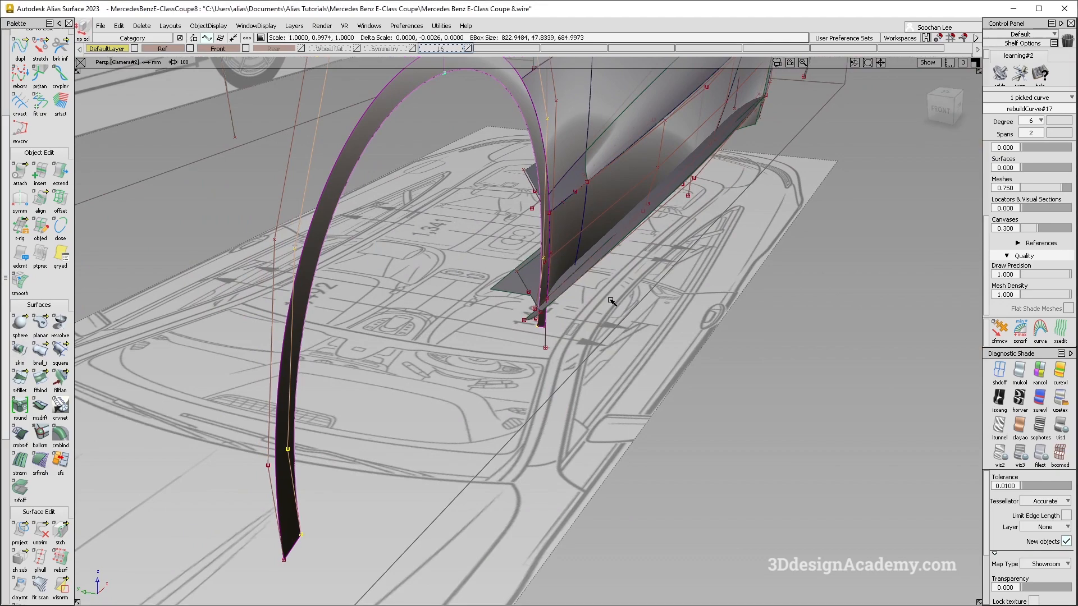
{"action": "key", "text": "ctrl+z"}
Scale the inner curve of the front wheel-arch strip by 1.0230 along Y
{"action": "right_click_drag", "start_coordinate": [542, 329], "coordinate": [622, 297], "text": "alt+shift"}
{"action": "left_click_drag", "start_coordinate": [622, 298], "coordinate": [539, 358], "text": "alt+shift"}
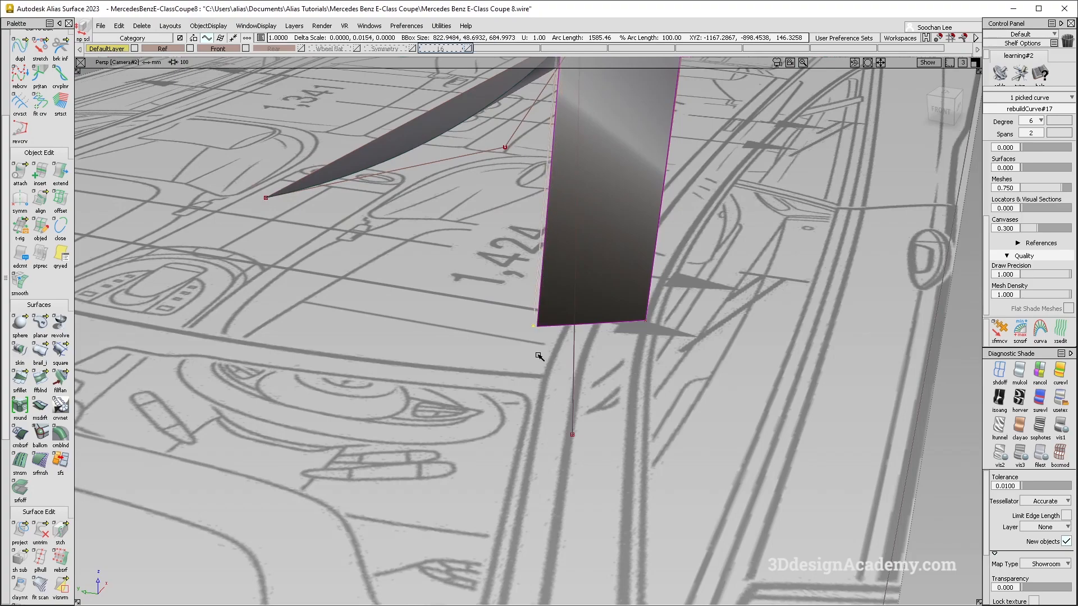
{"action": "left_click_drag", "start_coordinate": [587, 308], "coordinate": [486, 335], "text": "alt+shift"}
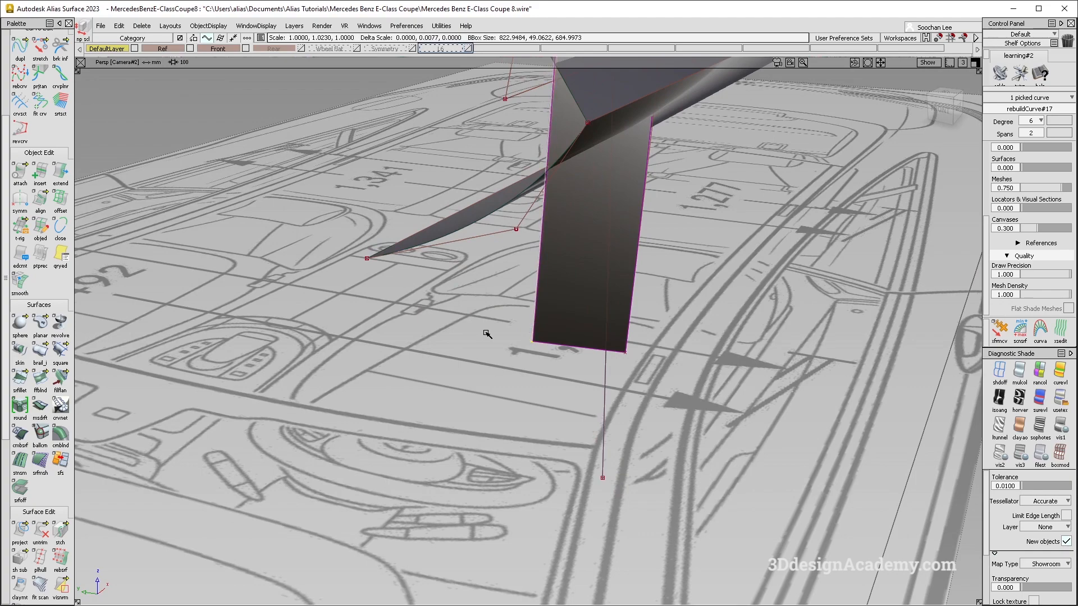
{"action": "left_click_drag", "start_coordinate": [486, 334], "coordinate": [563, 303], "text": "alt+shift"}
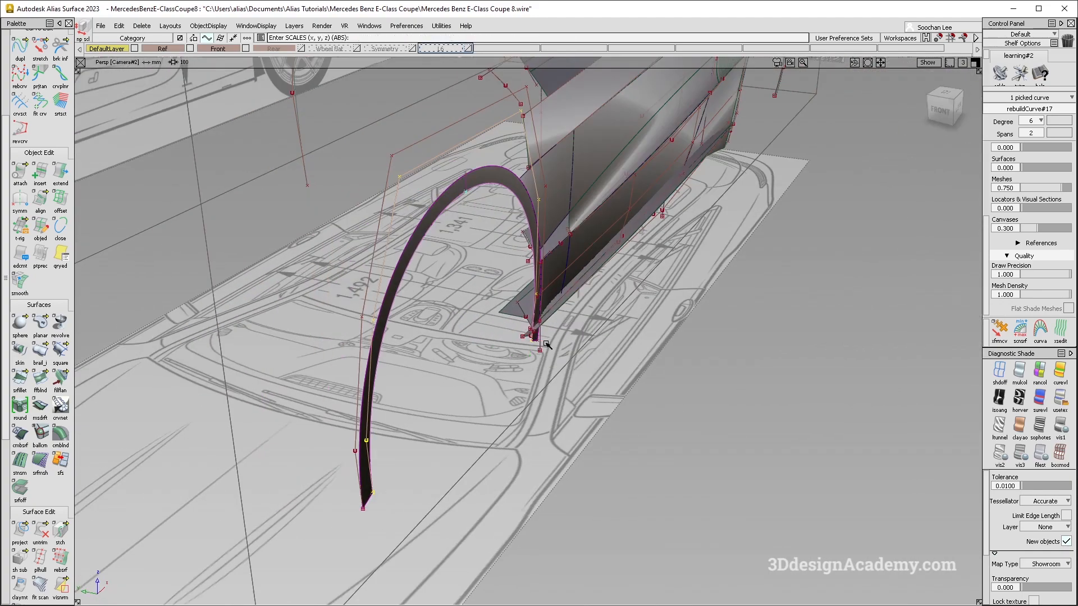
Examine the seam where the front wheel-arch strip meets the lower body side
{"action": "left_click_drag", "start_coordinate": [528, 200], "coordinate": [572, 312], "text": "alt+shift"}
{"action": "right_click_drag", "start_coordinate": [574, 291], "coordinate": [567, 238], "text": "alt+shift"}
{"action": "mouse_move", "coordinate": [566, 238]}
{"action": "left_mouse_down", "text": "alt+shift"}
{"action": "mouse_move", "coordinate": [626, 306]}
{"action": "mouse_move", "coordinate": [528, 288]}
{"action": "mouse_move", "coordinate": [361, 292]}
{"action": "mouse_move", "coordinate": [308, 282]}
{"action": "mouse_move", "coordinate": [411, 267]}
{"action": "mouse_move", "coordinate": [520, 281]}
{"action": "mouse_move", "coordinate": [695, 380]}
{"action": "left_mouse_up", "text": "alt+shift"}
{"action": "right_click_drag", "start_coordinate": [696, 381], "coordinate": [571, 372], "text": "alt+shift"}
{"action": "left_click_drag", "start_coordinate": [571, 372], "coordinate": [678, 406], "text": "alt+shift"}
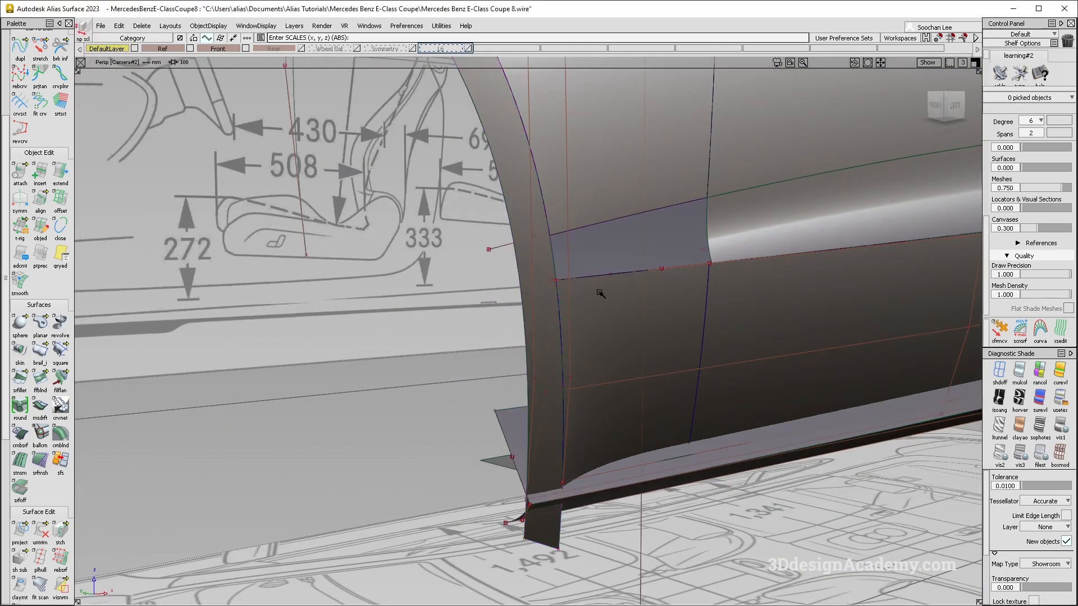
{"action": "right_click_drag", "start_coordinate": [601, 293], "coordinate": [618, 269], "text": "alt+shift"}
{"action": "middle_click_drag", "start_coordinate": [618, 270], "coordinate": [546, 275], "text": "alt+shift"}
{"action": "left_click_drag", "start_coordinate": [547, 275], "coordinate": [547, 296], "text": "alt+shift"}
Place a surface continuity locator with a comb on the edge between the wheel-arch strip and the lower body side
{"action": "scroll", "coordinate": [35, 467], "scroll_direction": "down", "scroll_amount": 2}
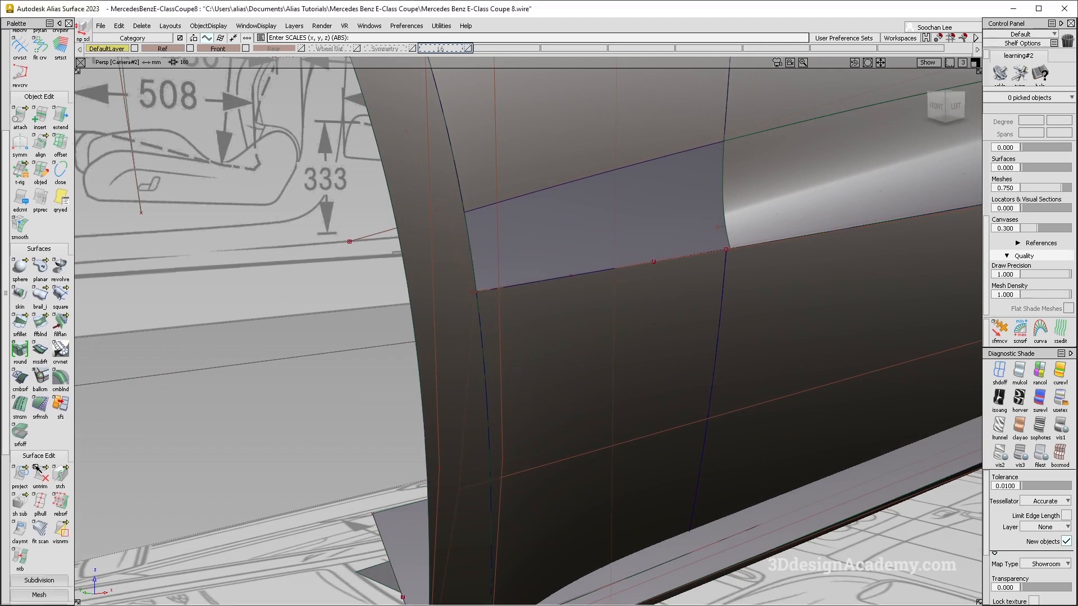
{"action": "scroll", "coordinate": [35, 468], "scroll_direction": "down", "scroll_amount": 4}
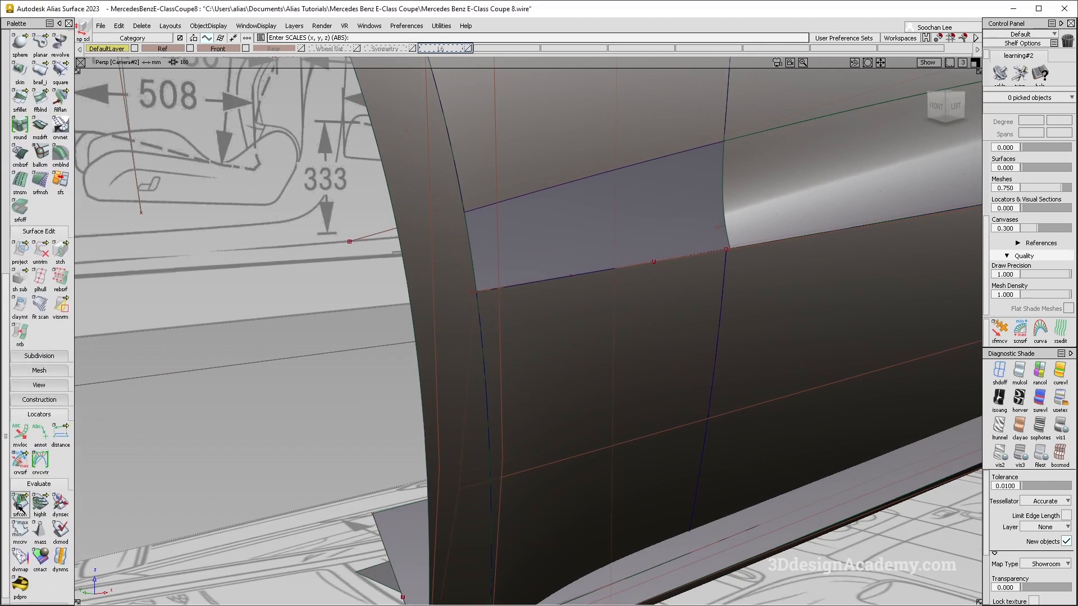
{"action": "double_click", "coordinate": [20, 505]}
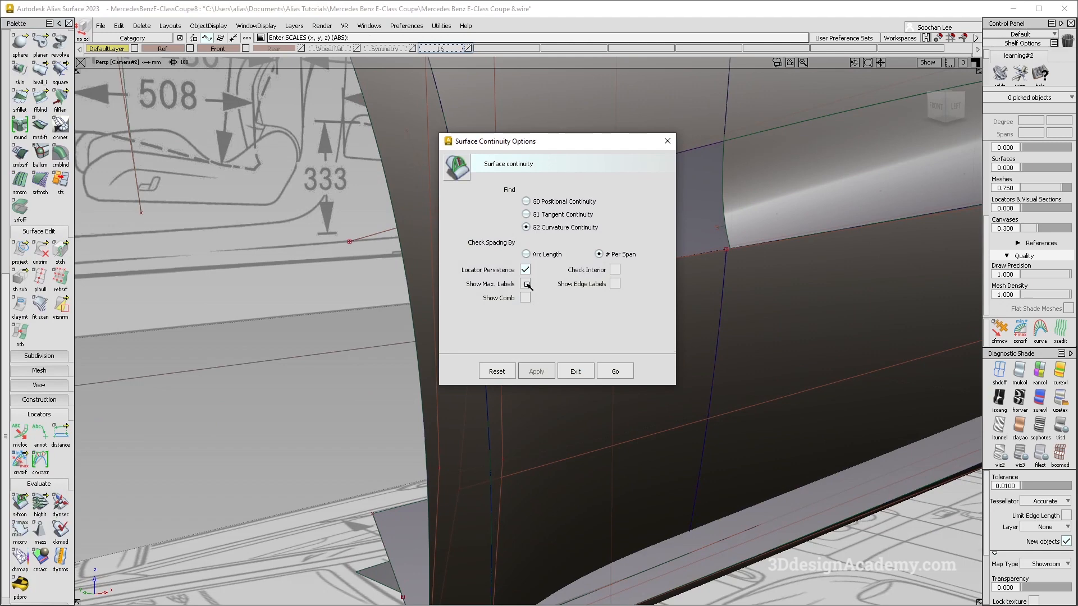
{"action": "left_click", "coordinate": [624, 370]}
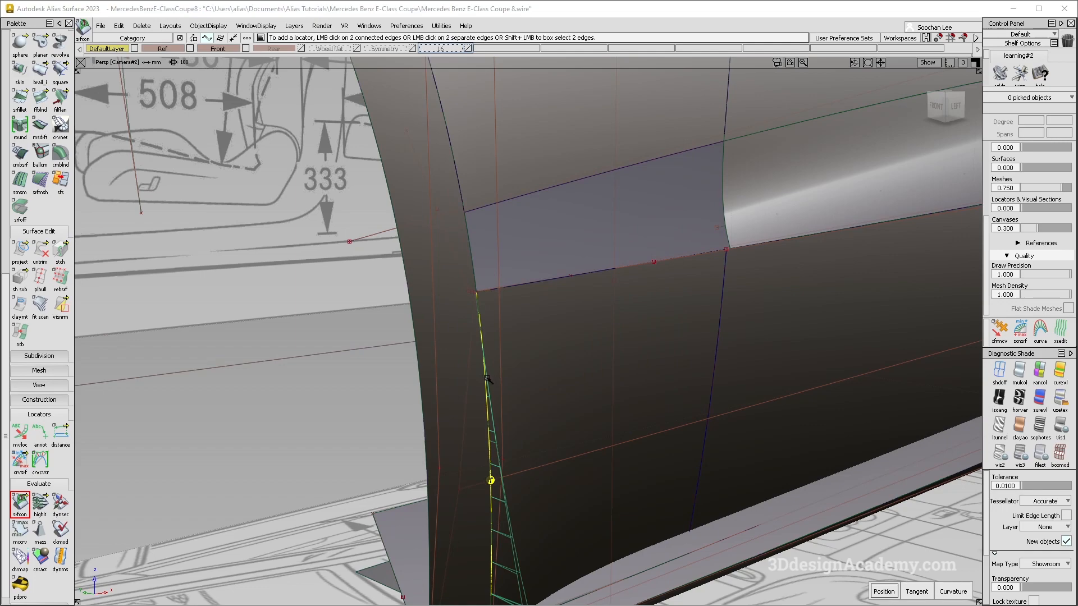
{"action": "scroll", "coordinate": [506, 285], "scroll_direction": "up", "scroll_amount": 6}
{"action": "scroll", "coordinate": [523, 287], "scroll_direction": "down", "scroll_amount": 4}
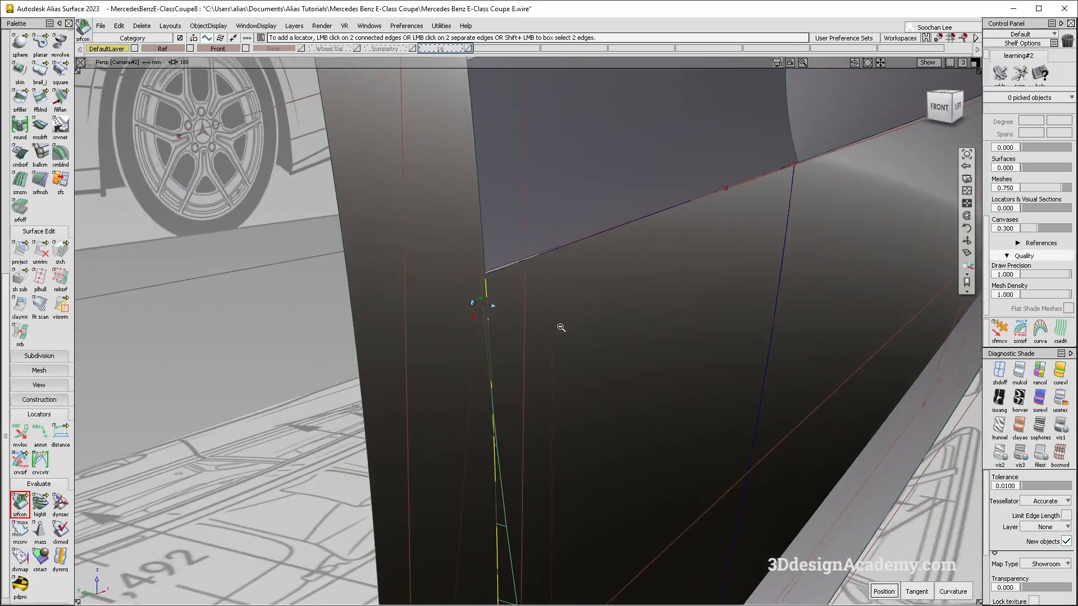
Turn off the diagnostic shading around the continuity comb at the wheel-arch seam
{"action": "right_click_drag", "start_coordinate": [532, 375], "coordinate": [518, 325], "text": "alt+shift"}
{"action": "left_click_drag", "start_coordinate": [517, 325], "coordinate": [466, 342], "text": "alt+shift"}
{"action": "left_click_drag", "start_coordinate": [539, 402], "coordinate": [565, 338], "text": "alt+shift"}
{"action": "mouse_move", "coordinate": [520, 231]}
{"action": "left_mouse_down", "text": "alt+shift"}
{"action": "mouse_move", "coordinate": [483, 225]}
{"action": "mouse_move", "coordinate": [505, 194]}
{"action": "left_mouse_up", "text": "alt+shift"}
{"action": "left_click", "coordinate": [999, 371]}
{"action": "right_click_drag", "start_coordinate": [505, 195], "coordinate": [479, 162], "text": "alt+shift"}
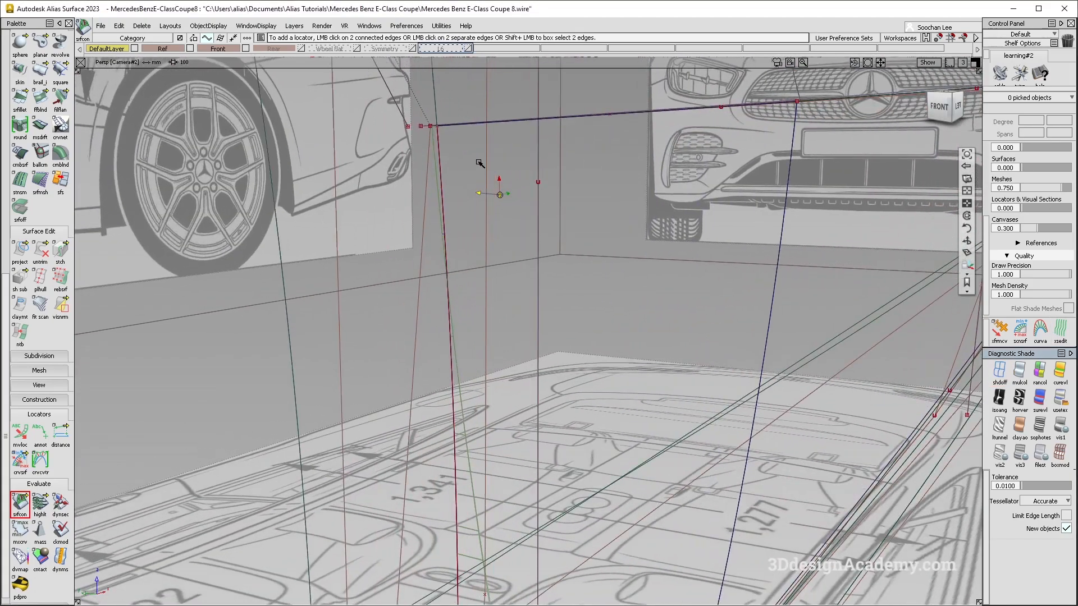
Pick the inner curve of the front wheel-arch strip and adjust its Y scale against the continuity comb at the seam
{"action": "left_click_drag", "start_coordinate": [448, 129], "coordinate": [462, 317], "text": "alt+shift"}
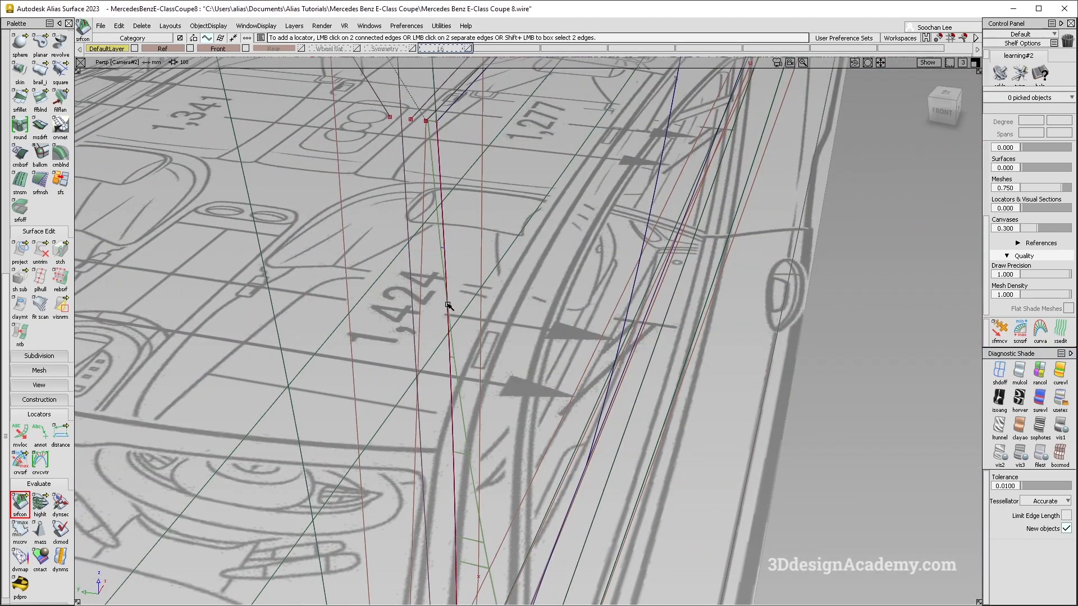
{"action": "left_click_drag", "start_coordinate": [444, 309], "coordinate": [410, 339], "text": "alt+shift"}
{"action": "left_click_drag", "start_coordinate": [362, 282], "coordinate": [381, 306], "text": "ctrl+shift"}
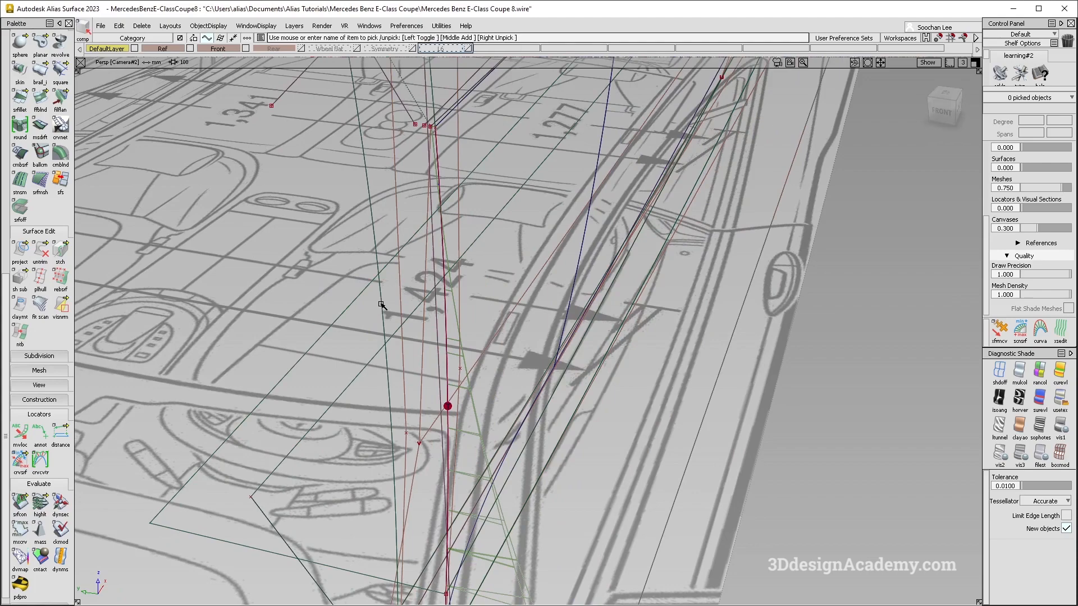
{"action": "left_click", "coordinate": [382, 306]}
{"action": "middle_click_drag", "start_coordinate": [440, 190], "coordinate": [443, 211], "text": "alt+shift"}
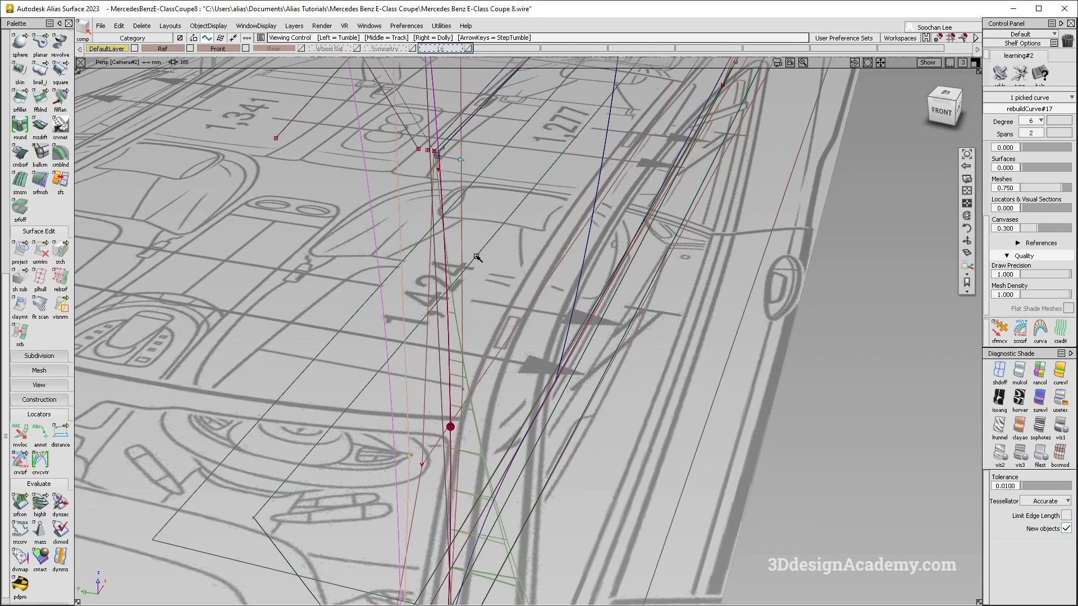
{"action": "right_click_drag", "start_coordinate": [424, 281], "coordinate": [465, 291], "text": "alt+shift"}
{"action": "middle_click_drag", "start_coordinate": [499, 229], "coordinate": [503, 269], "text": "alt+shift"}
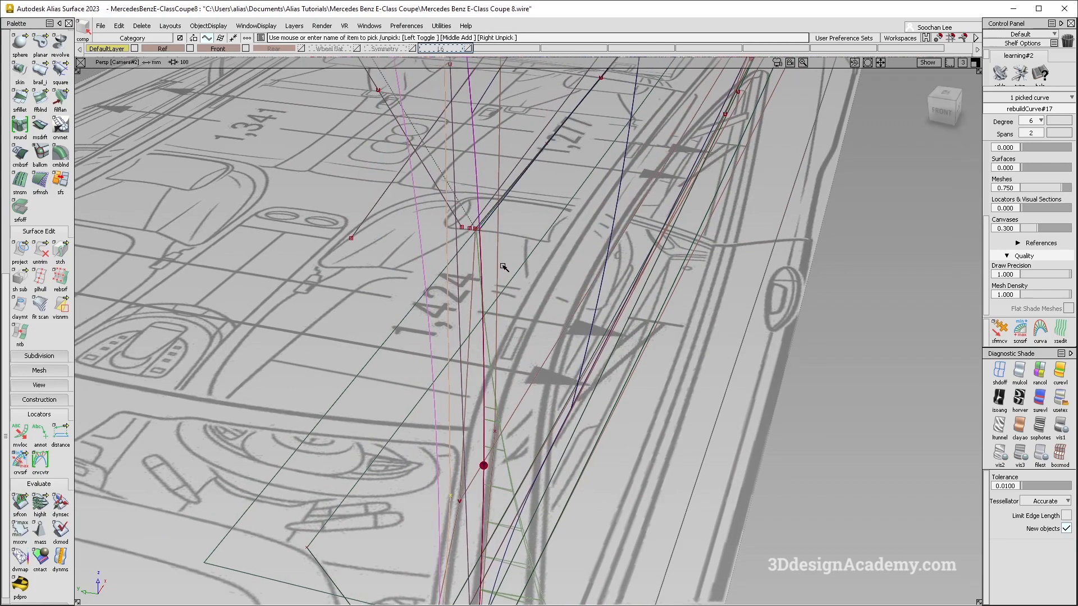
{"action": "right_click_drag", "start_coordinate": [503, 264], "coordinate": [504, 270], "text": "ctrl+shift"}
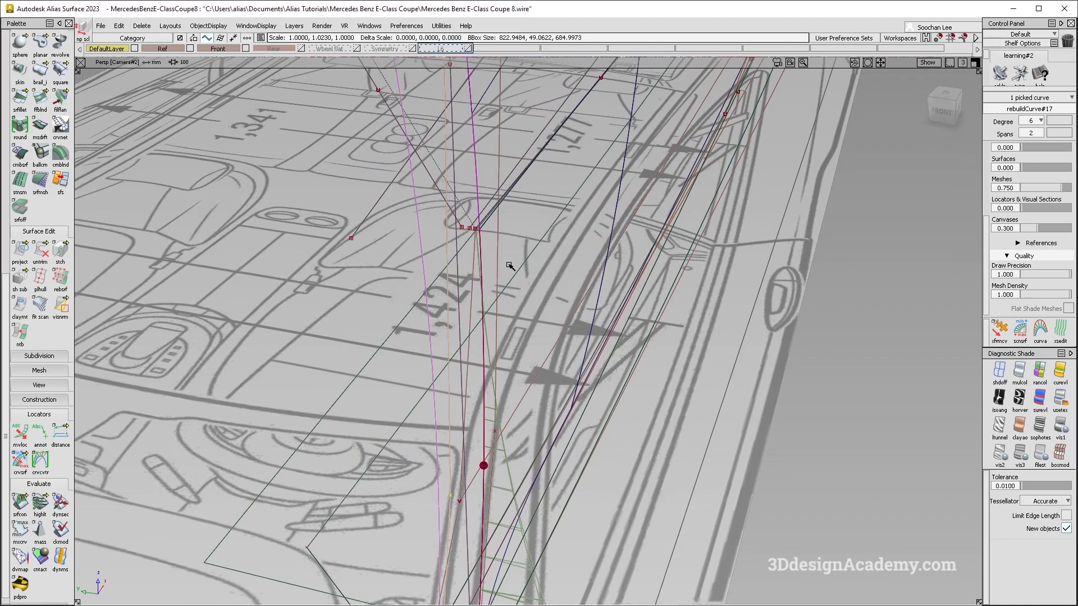
{"action": "left_click_drag", "start_coordinate": [486, 250], "coordinate": [604, 361], "text": "alt+shift"}
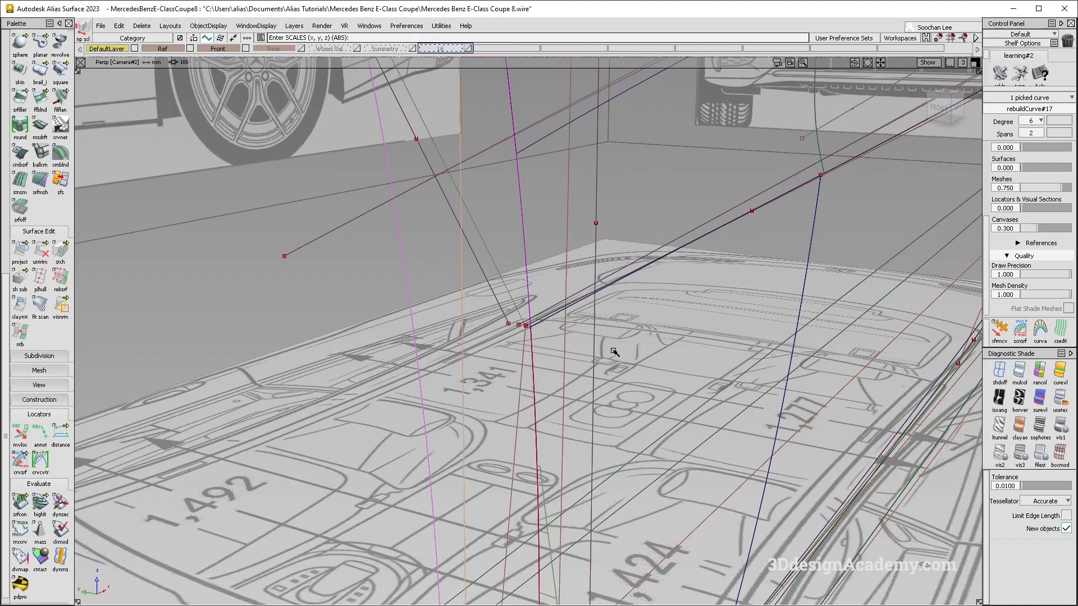
{"action": "left_click_drag", "start_coordinate": [518, 323], "coordinate": [572, 266], "text": "alt+shift"}
{"action": "right_click_drag", "start_coordinate": [543, 290], "coordinate": [534, 270], "text": "alt+shift"}
{"action": "left_click_drag", "start_coordinate": [534, 270], "coordinate": [534, 323], "text": "alt+shift"}
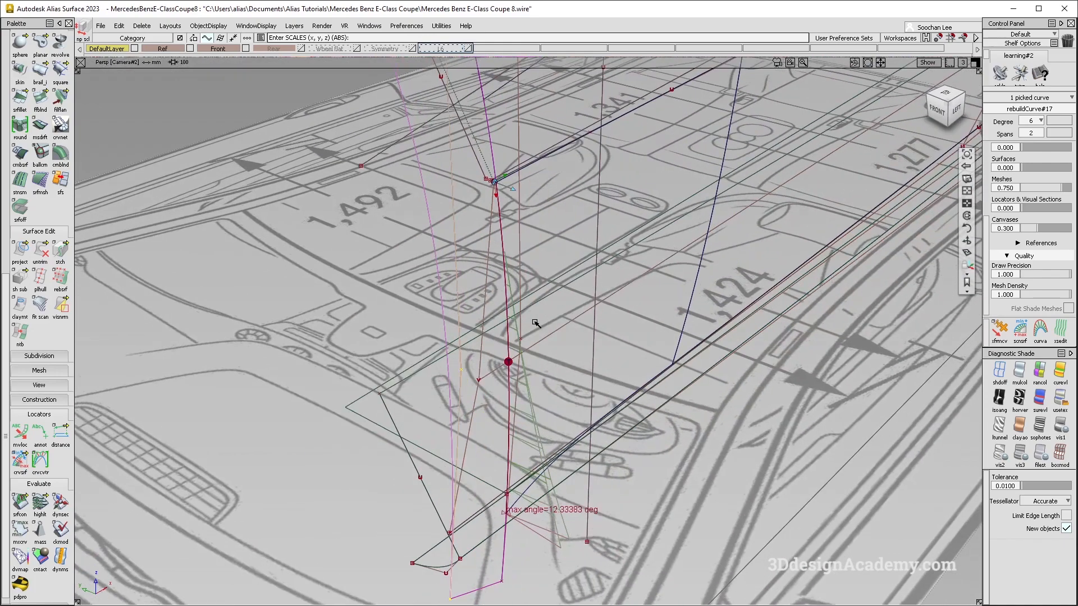
Replace the continuity locator on the wheel-arch seam with a G1 tangent check showing maximum labels and an auto-scaled comb
{"action": "left_click_drag", "start_coordinate": [548, 437], "coordinate": [503, 298], "text": "ctrl+shift"}
{"action": "scroll", "coordinate": [28, 477], "scroll_direction": "down", "scroll_amount": 1}
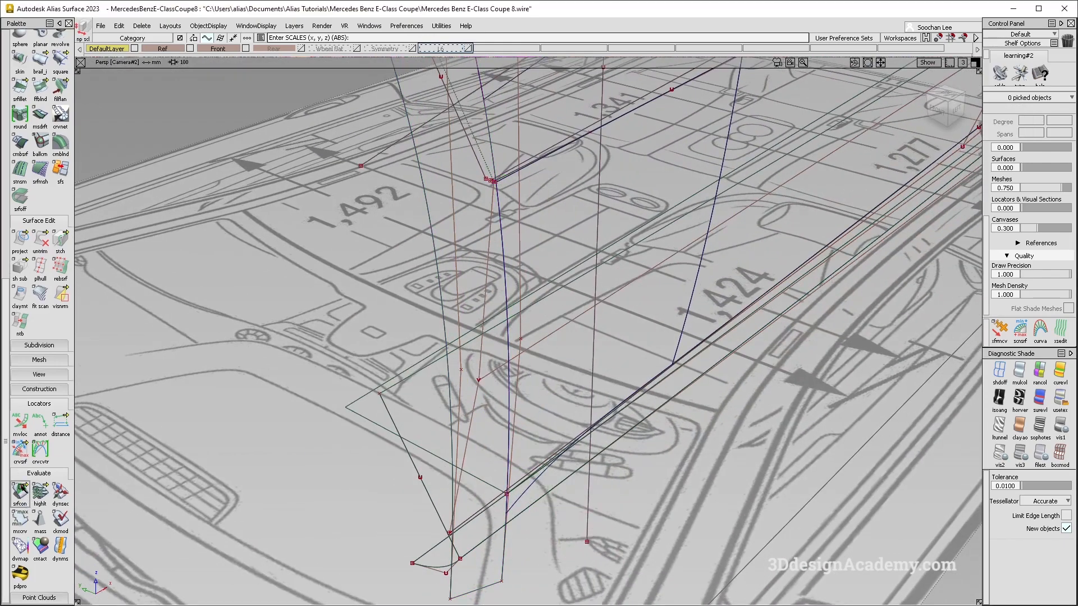
{"action": "double_click", "coordinate": [19, 493]}
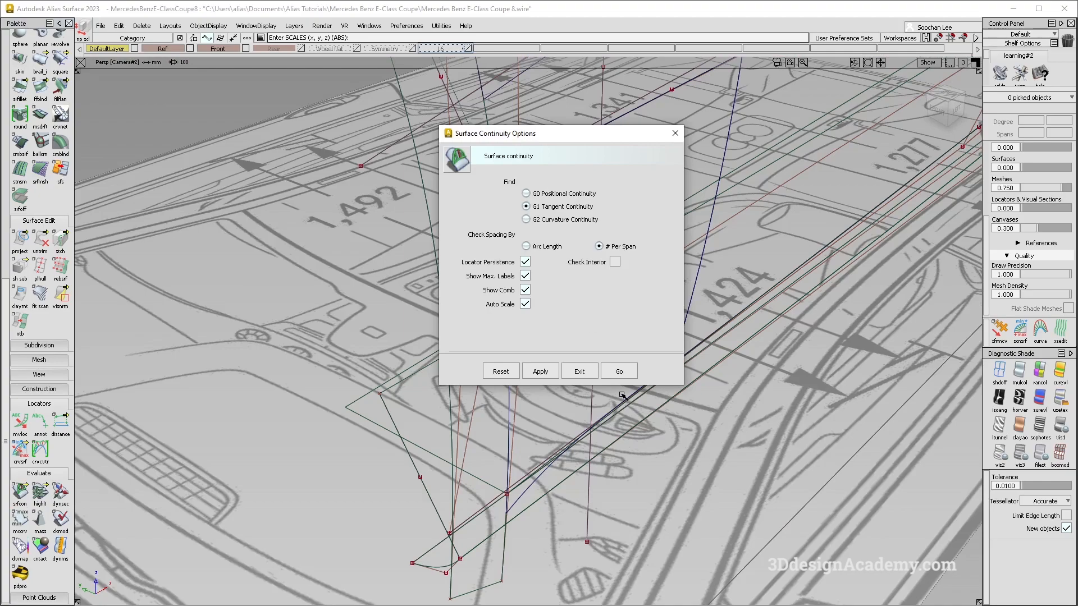
{"action": "left_click", "coordinate": [618, 371]}
{"action": "left_click_drag", "start_coordinate": [504, 238], "coordinate": [501, 234], "text": "alt+shift"}
{"action": "left_click", "coordinate": [503, 239]}
Rescale the inner curve of the front wheel-arch strip along Y to improve its tangency with the body side
{"action": "left_click_drag", "start_coordinate": [491, 191], "coordinate": [462, 223], "text": "alt+shift"}
{"action": "mouse_move", "coordinate": [445, 158]}
{"action": "left_mouse_down", "text": "alt+shift"}
{"action": "mouse_move", "coordinate": [447, 221]}
{"action": "mouse_move", "coordinate": [504, 326]}
{"action": "left_mouse_up", "text": "alt+shift"}
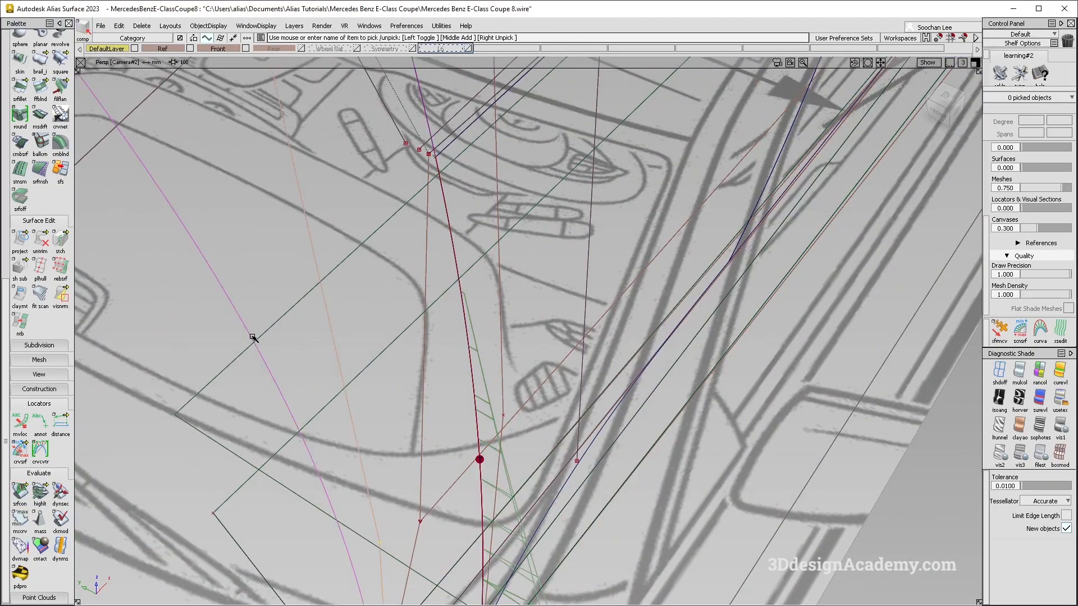
{"action": "left_click", "coordinate": [252, 337]}
{"action": "left_click_drag", "start_coordinate": [434, 153], "coordinate": [478, 224], "text": "alt+shift"}
{"action": "middle_click_drag", "start_coordinate": [480, 215], "coordinate": [452, 225], "text": "ctrl+shift"}
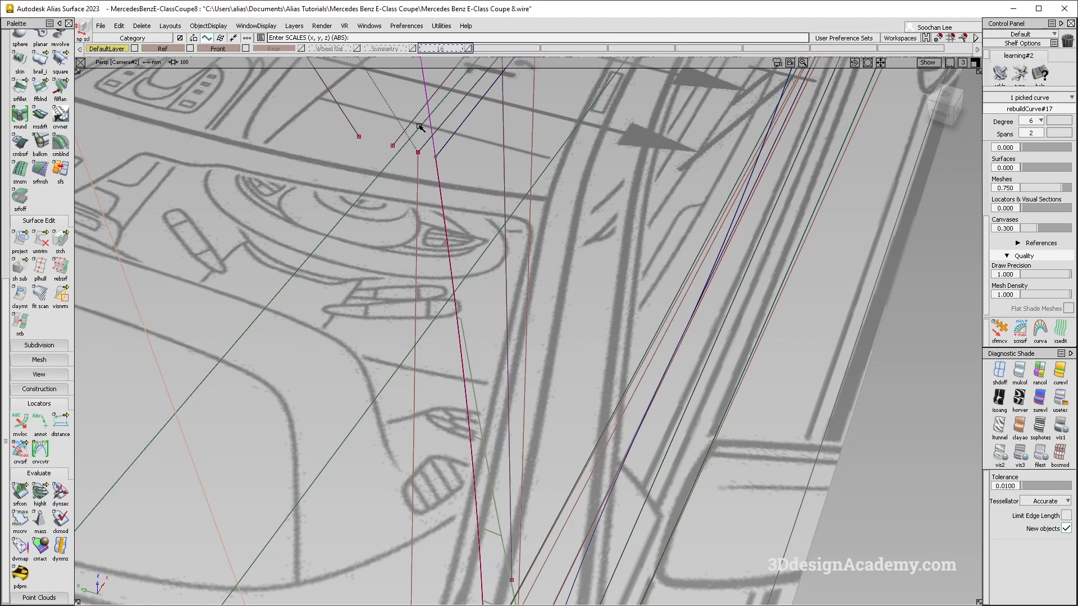
Shade the model and examine the strip's lower end where it crosses the sill, with the wireframe hidden and shown
{"action": "left_click_drag", "start_coordinate": [503, 193], "coordinate": [578, 322], "text": "alt+shift"}
{"action": "left_click", "coordinate": [1054, 403]}
{"action": "right_click_drag", "start_coordinate": [493, 409], "coordinate": [584, 459], "text": "ctrl+shift"}
{"action": "mouse_move", "coordinate": [585, 460]}
{"action": "left_mouse_down", "text": "alt+shift"}
{"action": "mouse_move", "coordinate": [368, 310]}
{"action": "mouse_move", "coordinate": [387, 342]}
{"action": "mouse_move", "coordinate": [459, 317]}
{"action": "mouse_move", "coordinate": [349, 320]}
{"action": "mouse_move", "coordinate": [652, 333]}
{"action": "mouse_move", "coordinate": [583, 419]}
{"action": "mouse_move", "coordinate": [528, 436]}
{"action": "mouse_move", "coordinate": [618, 374]}
{"action": "mouse_move", "coordinate": [599, 397]}
{"action": "mouse_move", "coordinate": [601, 379]}
{"action": "left_mouse_up", "text": "alt+shift"}
{"action": "mouse_move", "coordinate": [976, 380]}
{"action": "left_mouse_down", "text": "alt+shift"}
{"action": "mouse_move", "coordinate": [625, 410]}
{"action": "mouse_move", "coordinate": [614, 404]}
{"action": "mouse_move", "coordinate": [645, 371]}
{"action": "mouse_move", "coordinate": [685, 376]}
{"action": "mouse_move", "coordinate": [702, 392]}
{"action": "mouse_move", "coordinate": [635, 382]}
{"action": "mouse_move", "coordinate": [625, 369]}
{"action": "mouse_move", "coordinate": [613, 383]}
{"action": "left_mouse_up", "text": "alt+shift"}
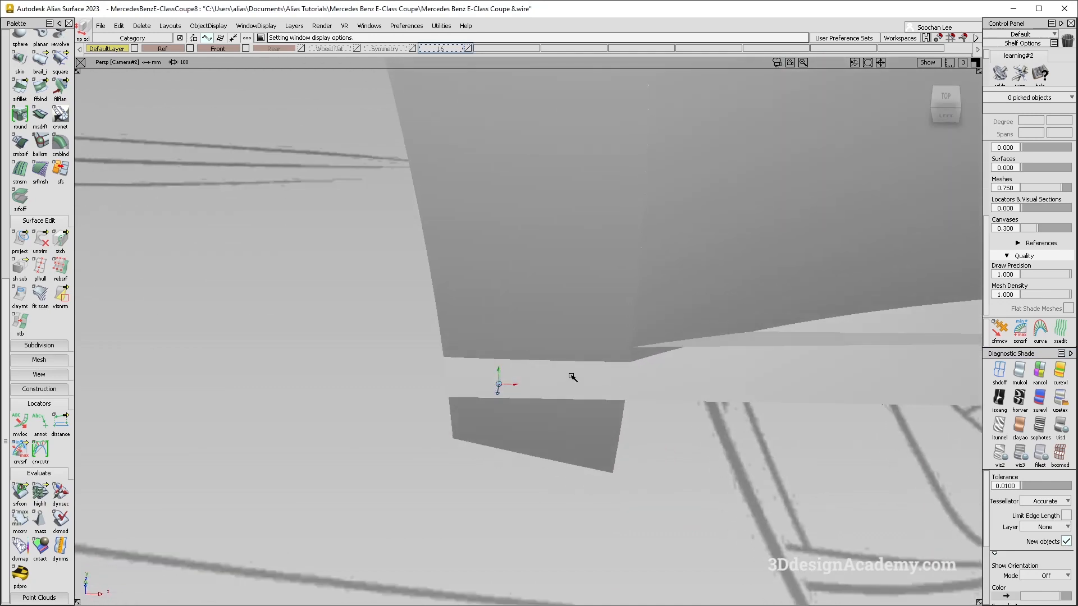
{"action": "left_click_drag", "start_coordinate": [490, 378], "coordinate": [442, 378], "text": "alt+shift"}
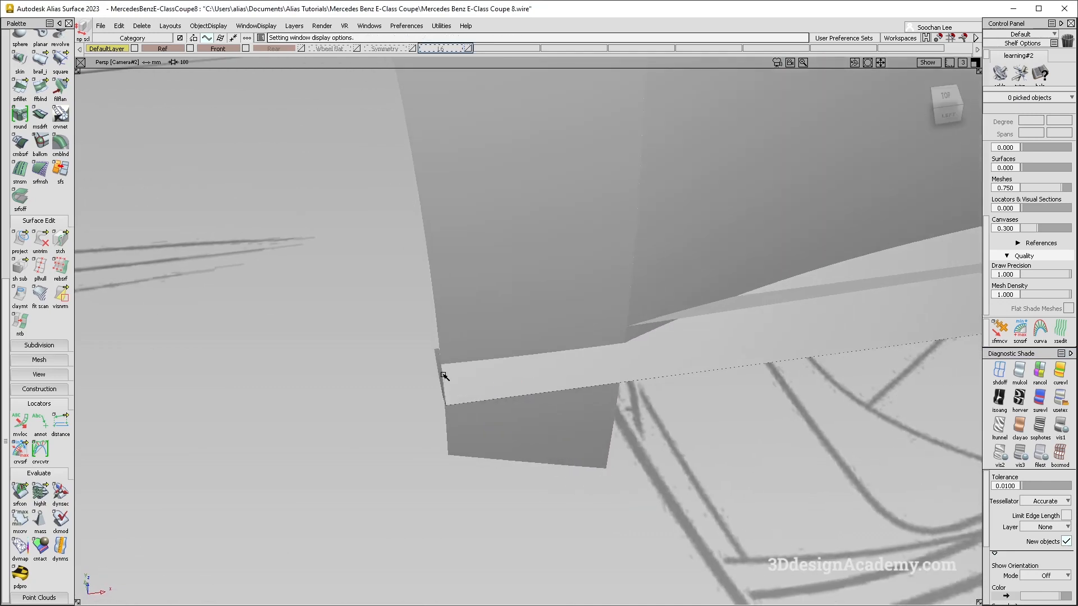
{"action": "left_click_drag", "start_coordinate": [617, 362], "coordinate": [635, 370], "text": "alt+shift"}
{"action": "right_click_drag", "start_coordinate": [635, 371], "coordinate": [555, 370], "text": "alt+shift"}
{"action": "left_click_drag", "start_coordinate": [555, 370], "coordinate": [642, 398], "text": "alt+shift"}
{"action": "right_click_drag", "start_coordinate": [641, 399], "coordinate": [573, 354], "text": "ctrl+shift"}
{"action": "right_click_drag", "start_coordinate": [617, 356], "coordinate": [580, 356], "text": "alt+shift"}
{"action": "middle_click_drag", "start_coordinate": [580, 356], "coordinate": [573, 397], "text": "alt+shift"}
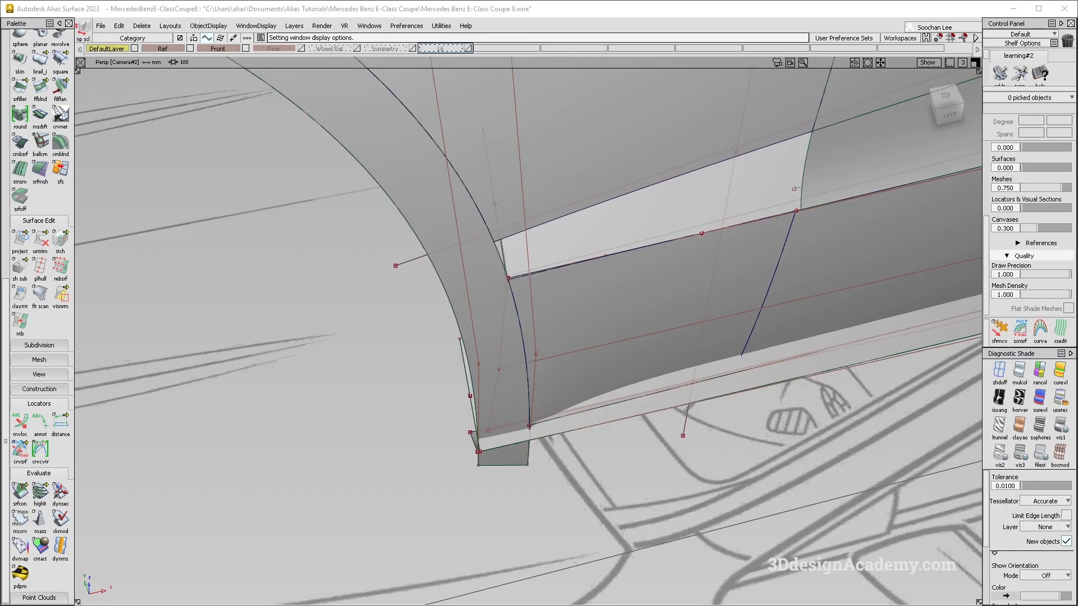
Switch to Photos to check the sill in the black coupe's side photo, and return to Alias to compare the front arch
{"action": "key", "text": "alt+Tab"}
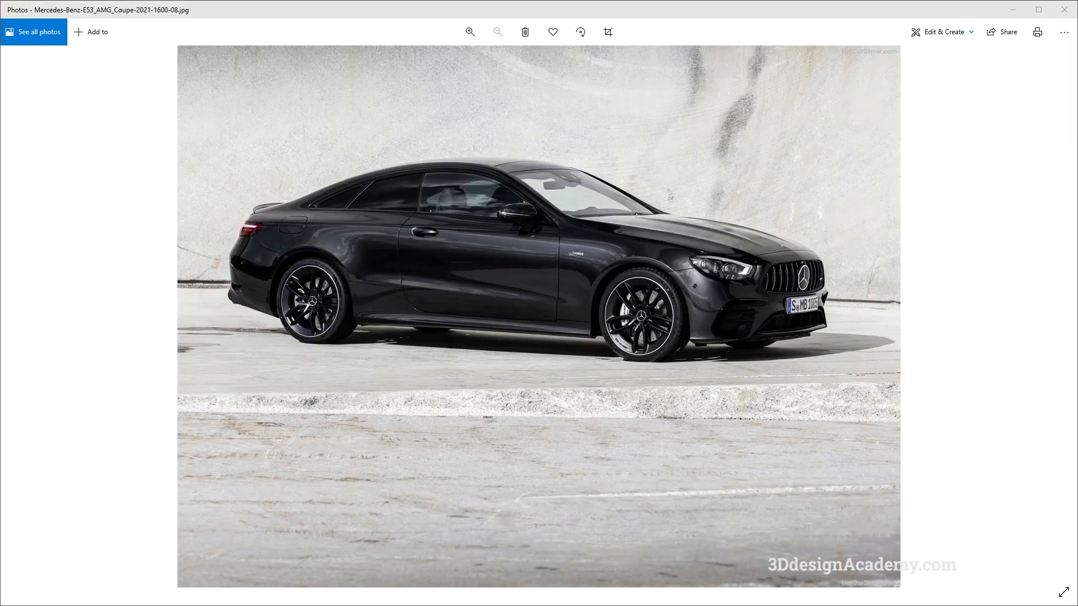
{"action": "key", "text": "alt+Tab"}
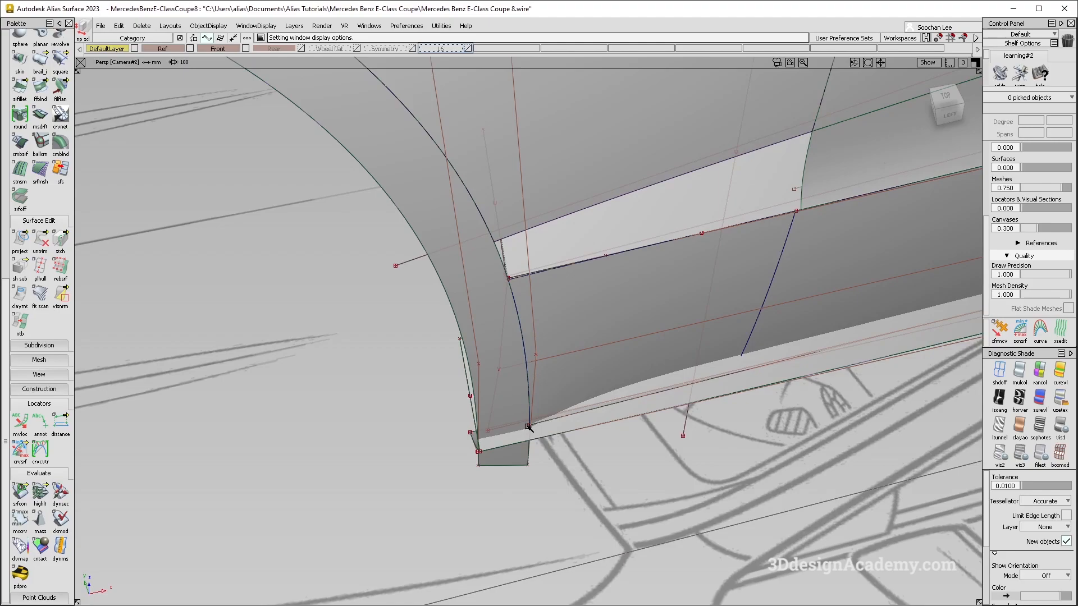
{"action": "right_click_drag", "start_coordinate": [528, 427], "coordinate": [497, 441], "text": "alt+shift"}
{"action": "mouse_move", "coordinate": [497, 441]}
{"action": "left_mouse_down", "text": "alt+shift"}
{"action": "mouse_move", "coordinate": [594, 467]}
{"action": "mouse_move", "coordinate": [531, 421]}
{"action": "mouse_move", "coordinate": [531, 354]}
{"action": "left_mouse_up", "text": "alt+shift"}
{"action": "key", "text": "ctrl+m"}
{"action": "right_click_drag", "start_coordinate": [532, 354], "coordinate": [628, 414], "text": "alt+shift"}
{"action": "mouse_move", "coordinate": [628, 414]}
{"action": "left_mouse_down", "text": "alt+shift"}
{"action": "mouse_move", "coordinate": [595, 415]}
{"action": "mouse_move", "coordinate": [615, 430]}
{"action": "left_mouse_up", "text": "alt+shift"}
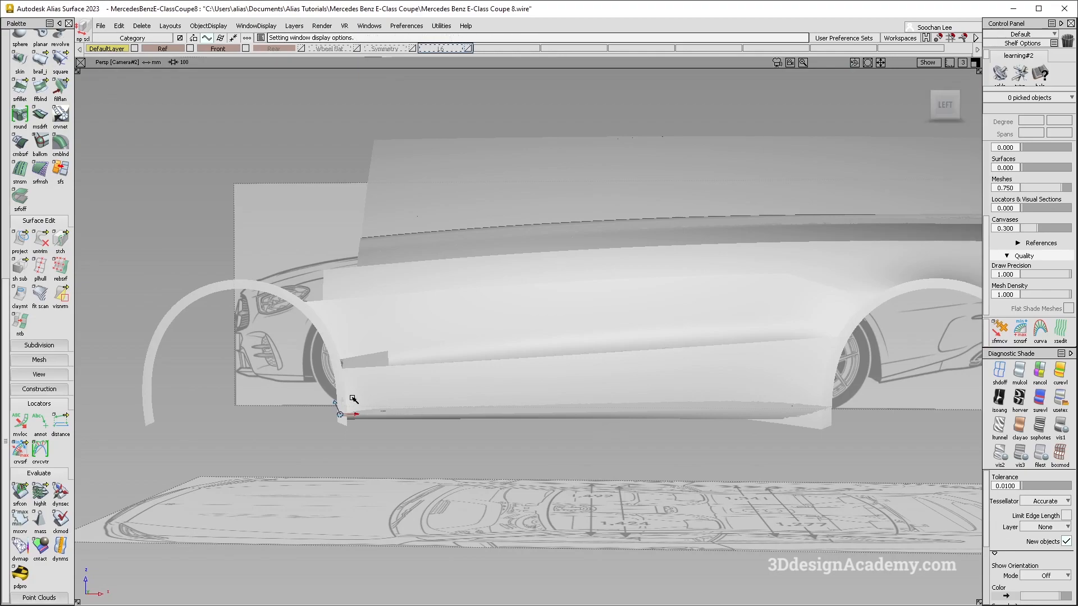
Examine the lower body side between both wheel arches, with the wireframe shown and hidden
{"action": "left_click_drag", "start_coordinate": [352, 397], "coordinate": [481, 465], "text": "alt+shift"}
{"action": "key", "text": "ctrl+m"}
{"action": "left_click_drag", "start_coordinate": [542, 389], "coordinate": [525, 398], "text": "alt+shift"}
{"action": "right_click_drag", "start_coordinate": [763, 369], "coordinate": [730, 354], "text": "alt+shift"}
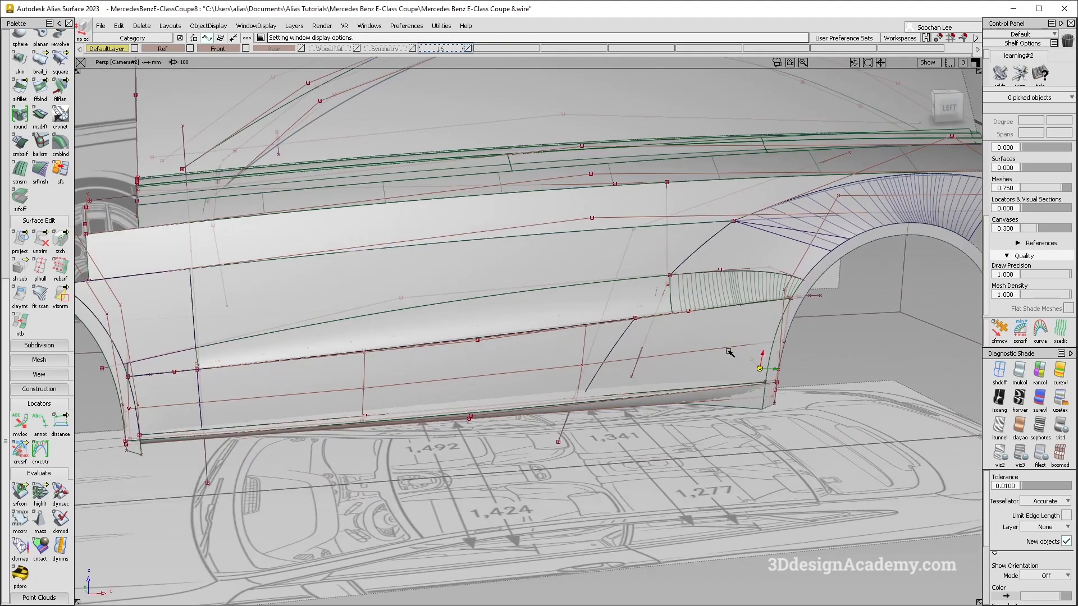
{"action": "left_click_drag", "start_coordinate": [729, 354], "coordinate": [730, 427], "text": "alt+shift"}
{"action": "right_click_drag", "start_coordinate": [730, 426], "coordinate": [705, 411], "text": "ctrl+shift"}
{"action": "left_click_drag", "start_coordinate": [708, 408], "coordinate": [615, 449], "text": "alt+shift"}
{"action": "right_click_drag", "start_coordinate": [615, 449], "coordinate": [578, 433], "text": "ctrl+shift"}
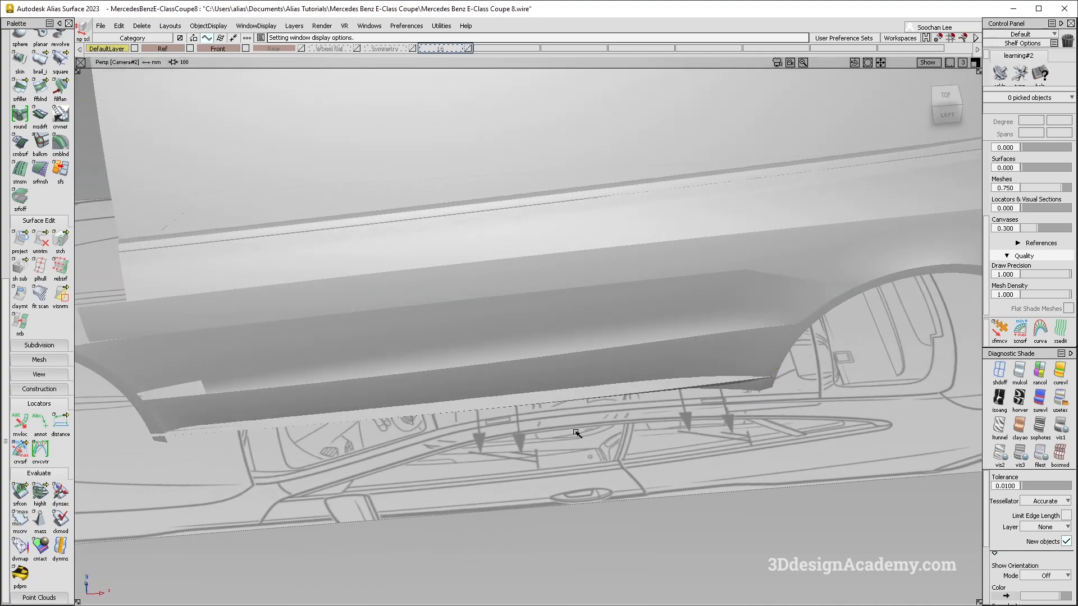
Pick the lower body-side blend surface and examine its shape toward the rear wheel arch with the wireframe hidden
{"action": "middle_click_drag", "start_coordinate": [494, 421], "coordinate": [646, 369], "text": "alt+shift"}
{"action": "left_click", "coordinate": [581, 334]}
{"action": "left_click_drag", "start_coordinate": [581, 335], "coordinate": [748, 330], "text": "alt+shift"}
{"action": "left_click_drag", "start_coordinate": [684, 302], "coordinate": [733, 337], "text": "alt+shift"}
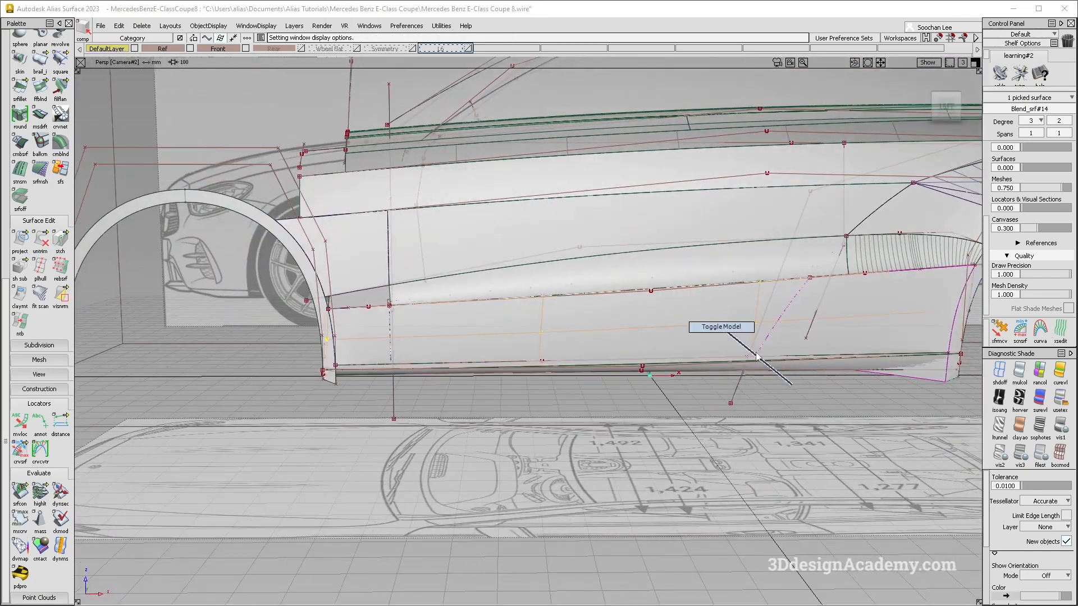
{"action": "right_click_drag", "start_coordinate": [732, 337], "coordinate": [729, 333], "text": "ctrl+shift"}
{"action": "middle_click_drag", "start_coordinate": [740, 422], "coordinate": [652, 385], "text": "alt+shift"}
{"action": "mouse_move", "coordinate": [652, 385]}
{"action": "left_mouse_down", "text": "alt+shift"}
{"action": "mouse_move", "coordinate": [635, 376]}
{"action": "mouse_move", "coordinate": [652, 378]}
{"action": "left_mouse_up", "text": "alt+shift"}
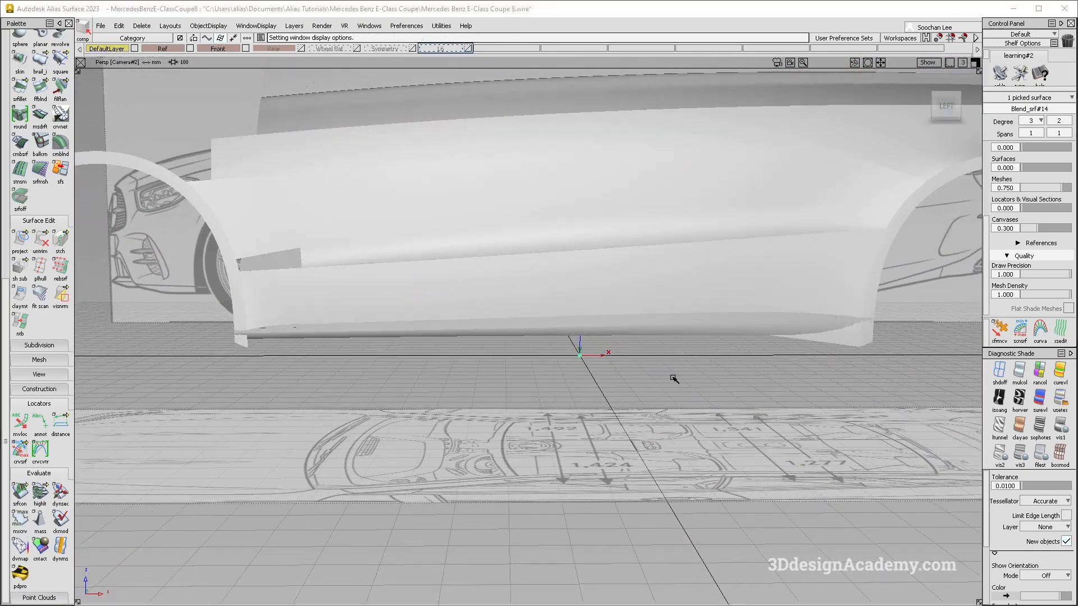
Switch to Photos and study the silver coupe's rear three-quarter photo alongside the neighbouring side-view photo
{"action": "key", "text": "alt+Tab"}
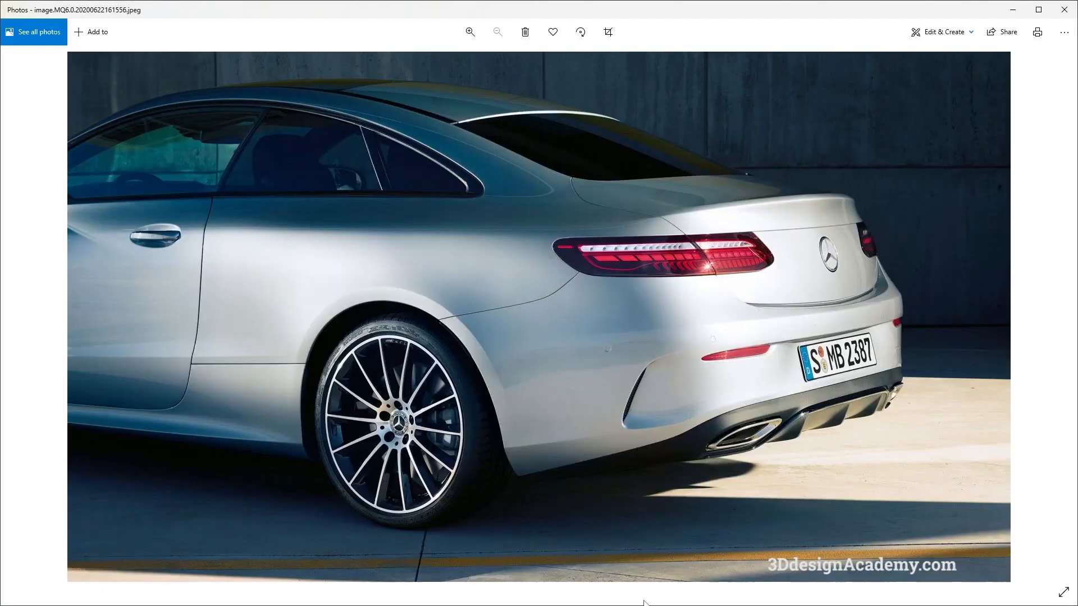
{"action": "key", "text": "Right"}
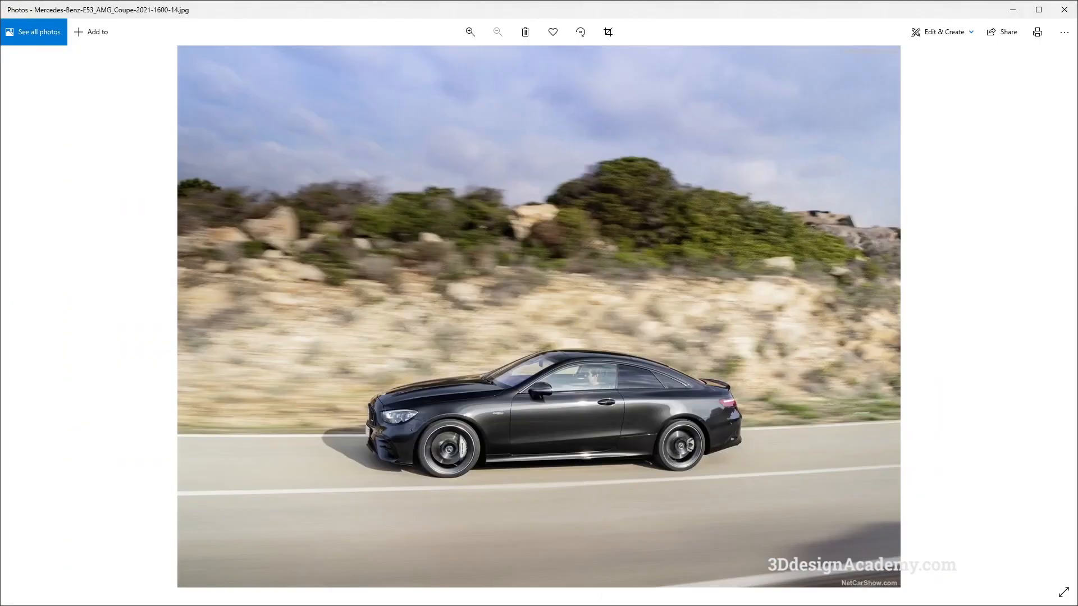
{"action": "key", "text": "Left"}
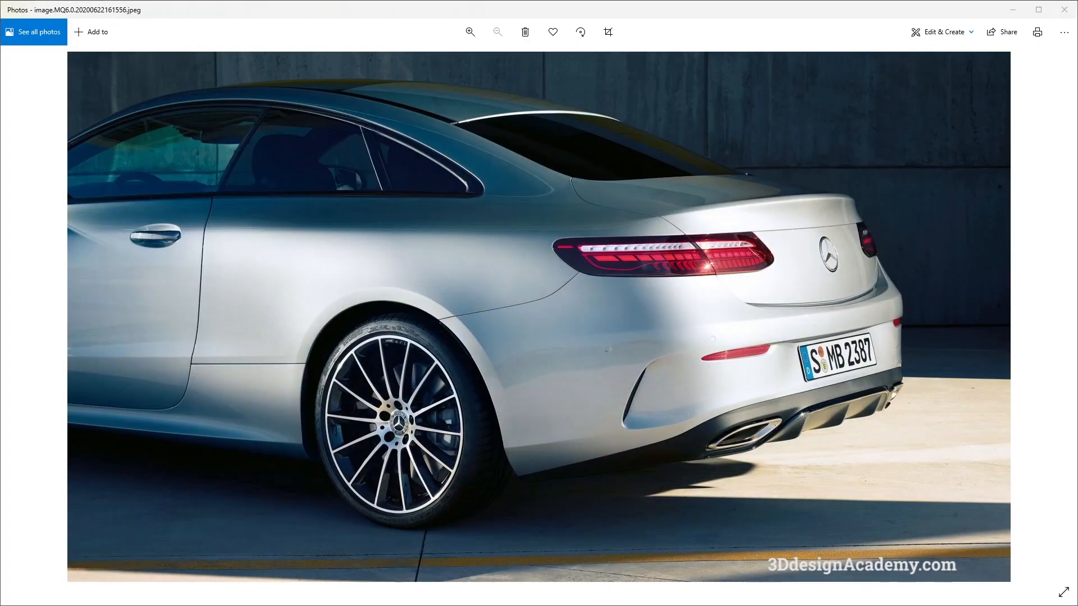
Switch back to Alias and examine the lower body side and sill between the rear and front wheel arches
{"action": "key", "text": "Left"}
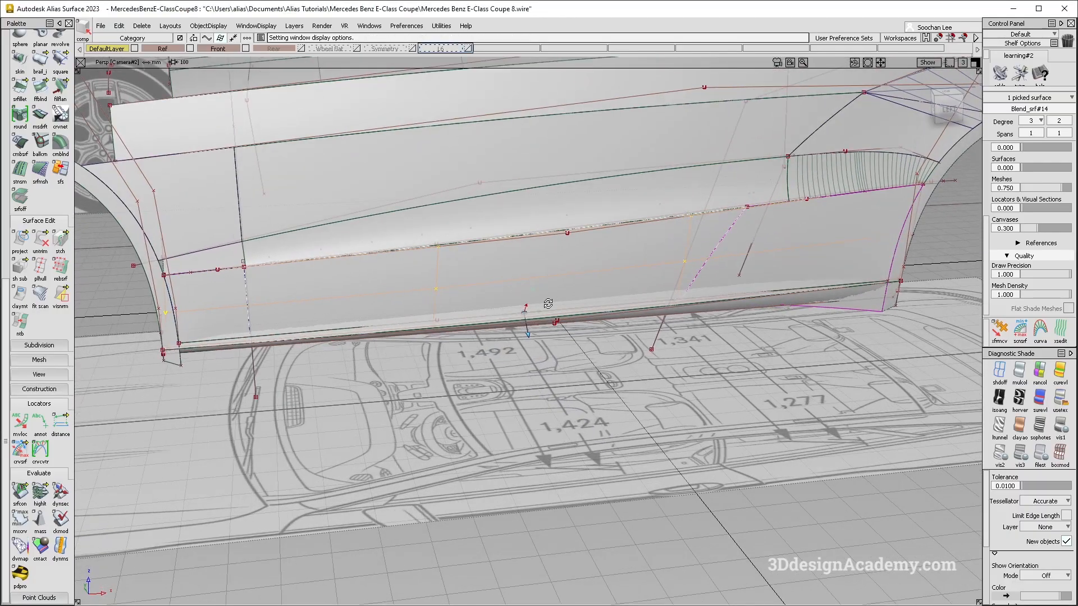
{"action": "left_click_drag", "start_coordinate": [548, 304], "coordinate": [644, 322], "text": "alt+shift"}
{"action": "left_click_drag", "start_coordinate": [413, 378], "coordinate": [365, 379], "text": "alt+shift"}
{"action": "right_click_drag", "start_coordinate": [289, 352], "coordinate": [373, 331], "text": "alt+shift"}
{"action": "left_click_drag", "start_coordinate": [253, 358], "coordinate": [535, 286], "text": "alt+shift"}
{"action": "left_click_drag", "start_coordinate": [702, 275], "coordinate": [701, 277], "text": "alt+shift"}
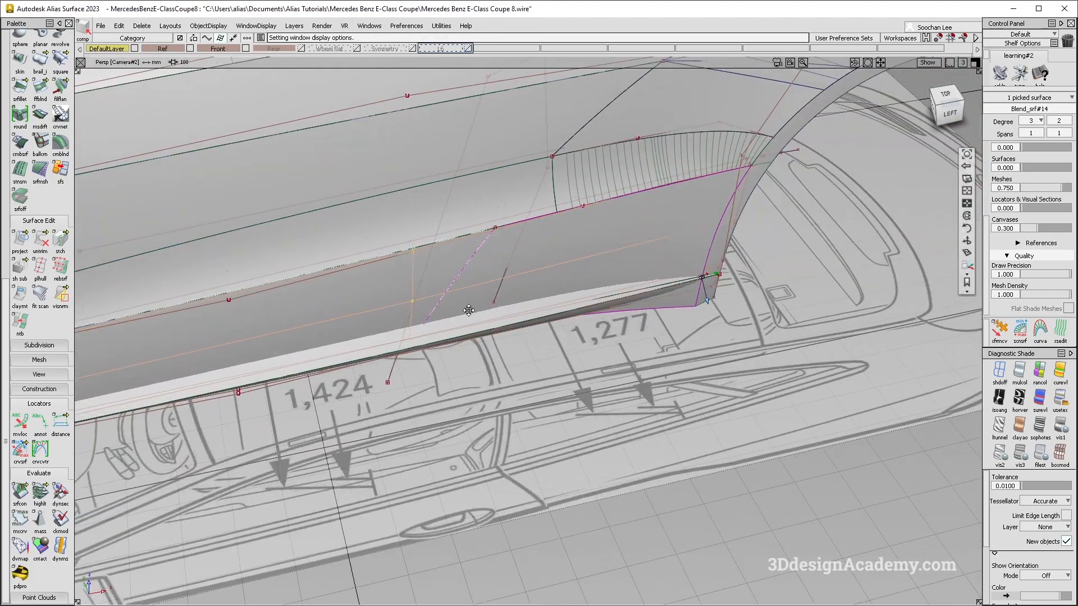
{"action": "middle_click_drag", "start_coordinate": [469, 310], "coordinate": [504, 298], "text": "alt+shift"}
{"action": "left_click_drag", "start_coordinate": [349, 324], "coordinate": [650, 287], "text": "alt+shift"}
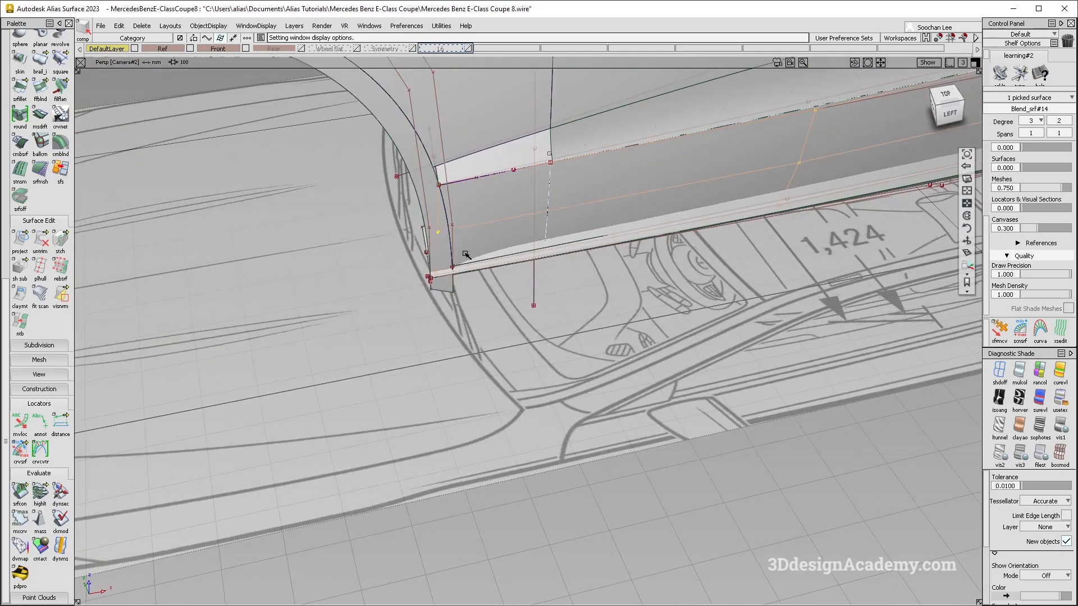
Turn off the control display of the picked lower body-side blend surface at the front arch, and clear the selection
{"action": "scroll", "coordinate": [467, 252], "scroll_direction": "up", "scroll_amount": 3}
{"action": "left_click_drag", "start_coordinate": [469, 253], "coordinate": [567, 228], "text": "alt+shift"}
{"action": "scroll", "coordinate": [471, 269], "scroll_direction": "up", "scroll_amount": 2}
{"action": "left_click_drag", "start_coordinate": [366, 253], "coordinate": [513, 154], "text": "alt+shift"}
{"action": "left_click_drag", "start_coordinate": [640, 97], "coordinate": [607, 146], "text": "ctrl+shift"}
{"action": "left_click", "coordinate": [658, 116]}
{"action": "right_click_drag", "start_coordinate": [659, 114], "coordinate": [612, 185], "text": "ctrl+shift"}
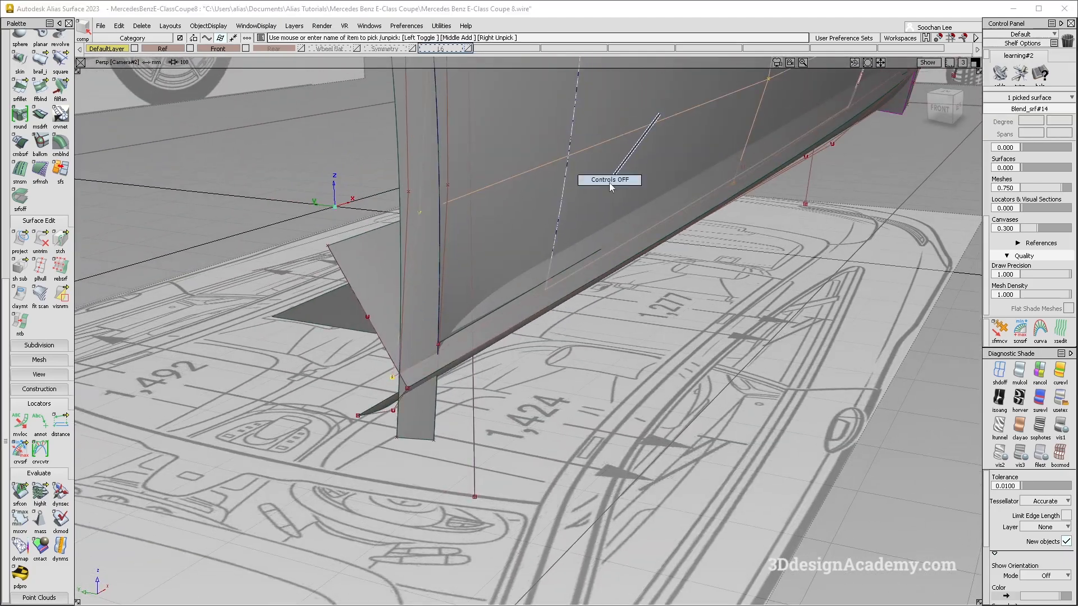
{"action": "left_click", "coordinate": [426, 328]}
{"action": "left_click_drag", "start_coordinate": [425, 327], "coordinate": [433, 292], "text": "alt+shift"}
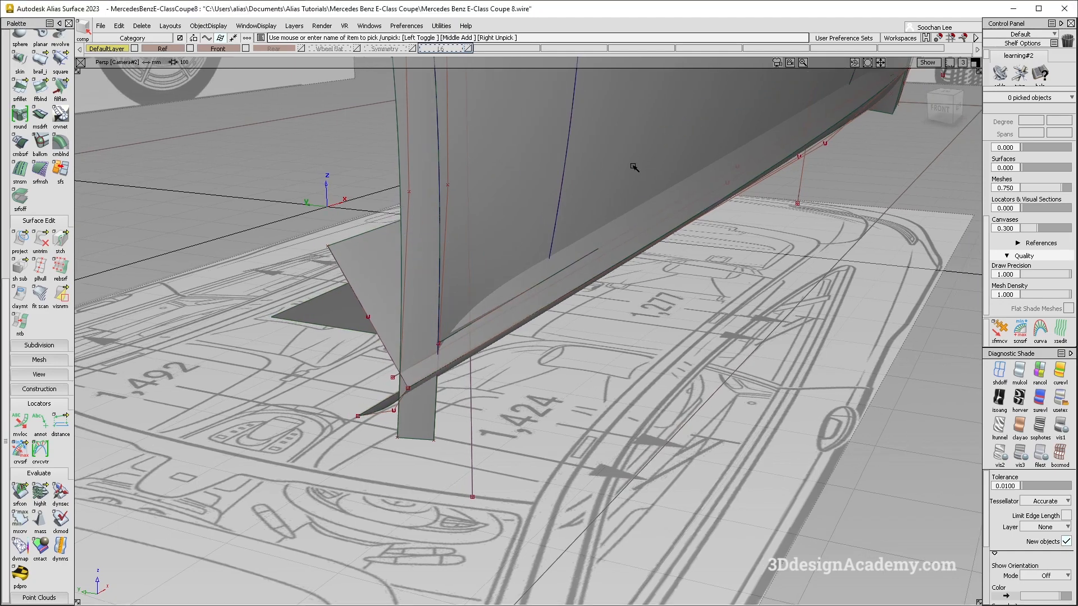
Untrim the lower body-side blend surface and align its lower edge to the sill curve at G0 with Blending enabled
{"action": "left_click_drag", "start_coordinate": [40, 239], "coordinate": [81, 242]}
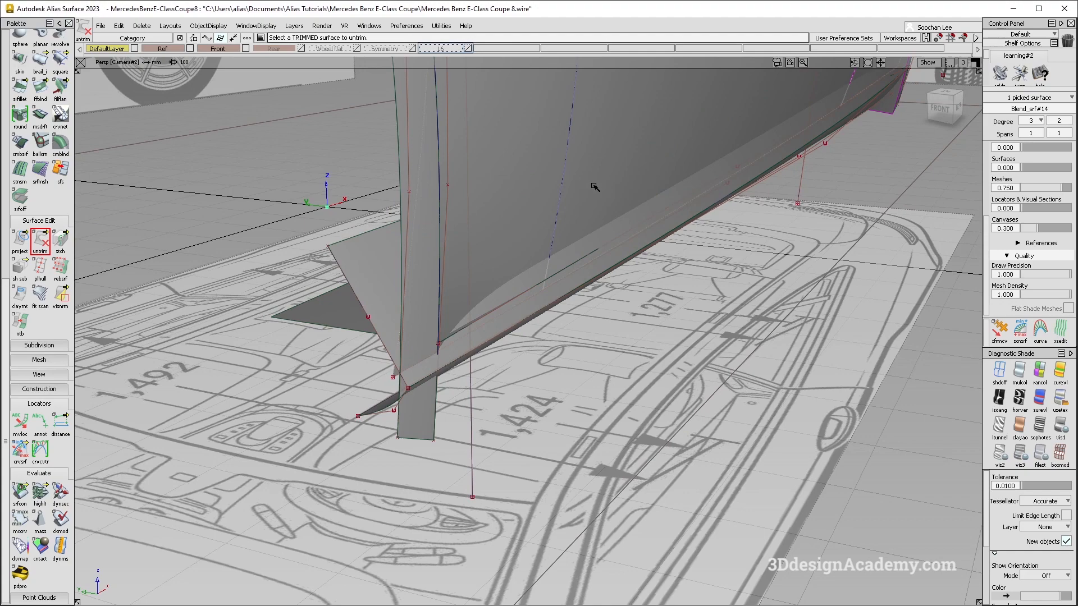
{"action": "right_click_drag", "start_coordinate": [402, 365], "coordinate": [401, 430], "text": "alt+shift"}
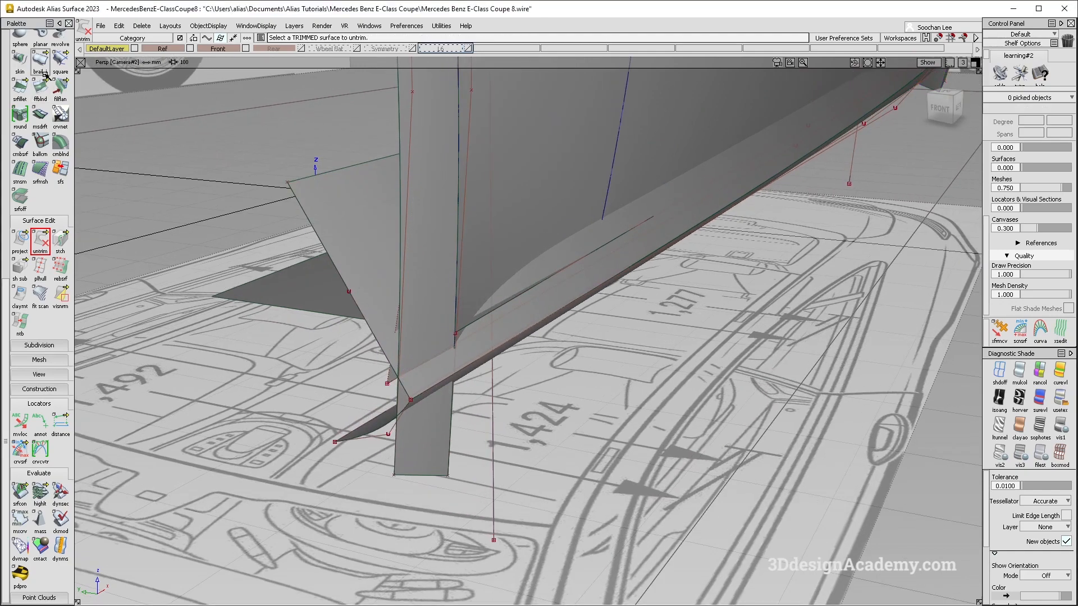
{"action": "scroll", "coordinate": [46, 76], "scroll_direction": "up", "scroll_amount": 5}
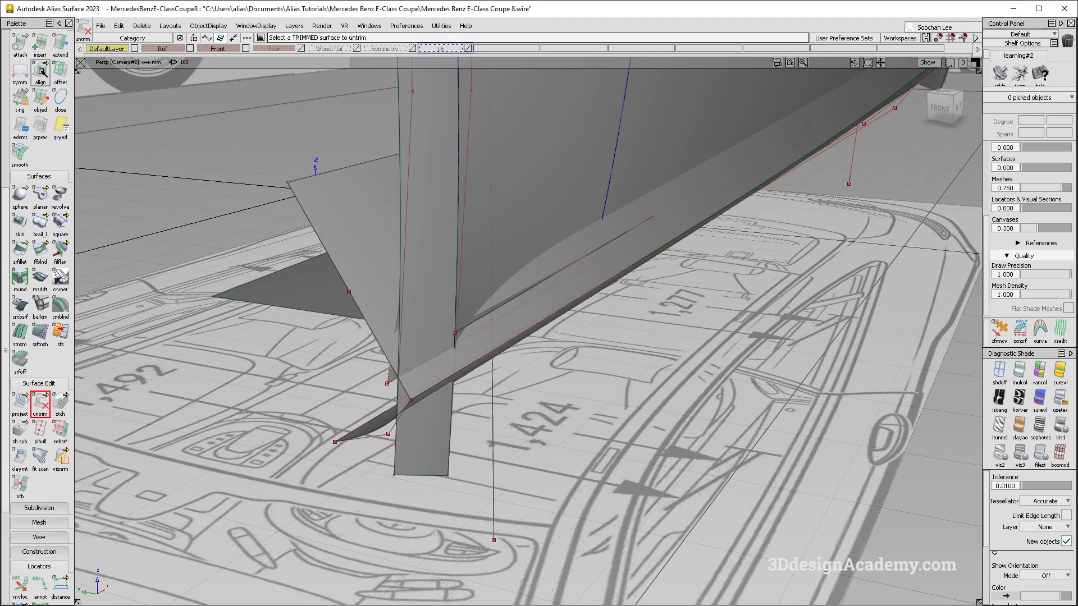
{"action": "double_click", "coordinate": [41, 72]}
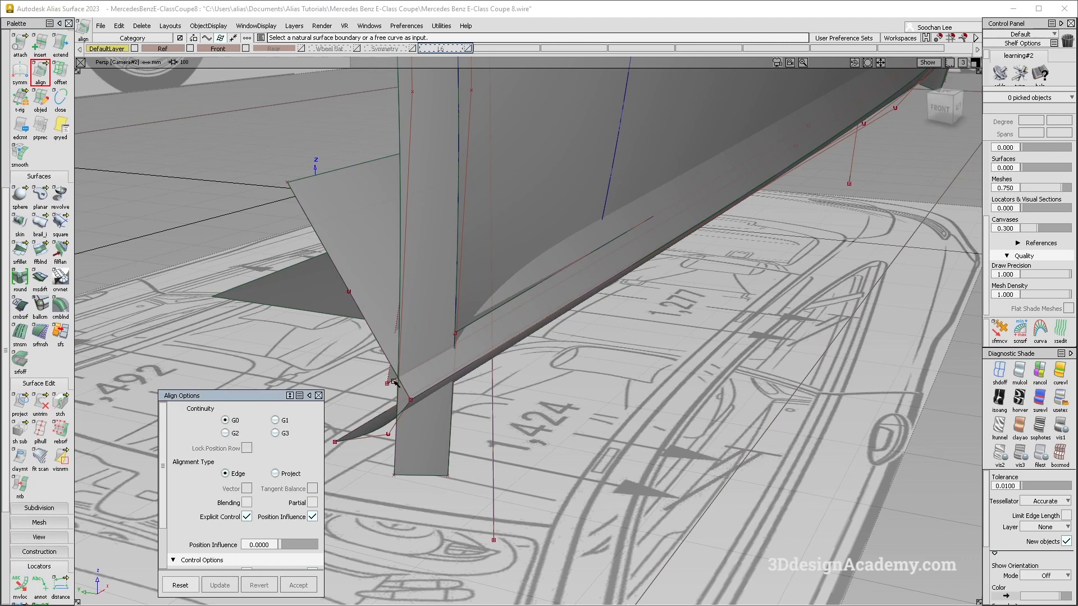
{"action": "left_click", "coordinate": [457, 387]}
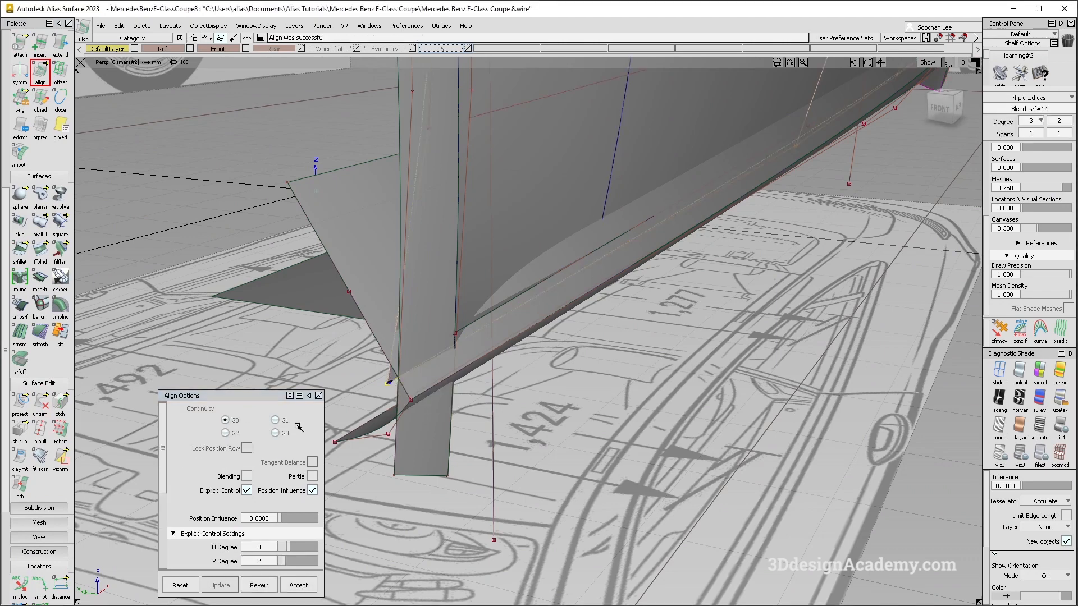
{"action": "scroll", "coordinate": [256, 464], "scroll_direction": "down", "scroll_amount": 1}
{"action": "left_click", "coordinate": [255, 463]}
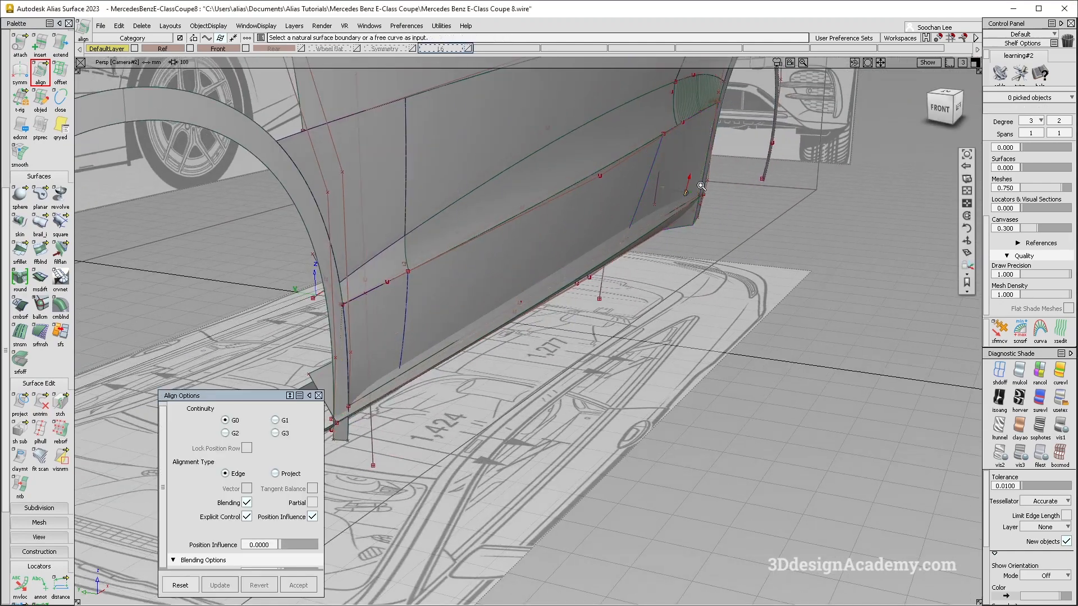
Try to adjust the rear and front end control vertices of the lower sill curve, rebuildCurve#16
{"action": "right_click_drag", "start_coordinate": [701, 185], "coordinate": [718, 188], "text": "alt+shift"}
{"action": "left_click_drag", "start_coordinate": [717, 188], "coordinate": [722, 189], "text": "ctrl+shift"}
{"action": "left_click", "coordinate": [721, 184]}
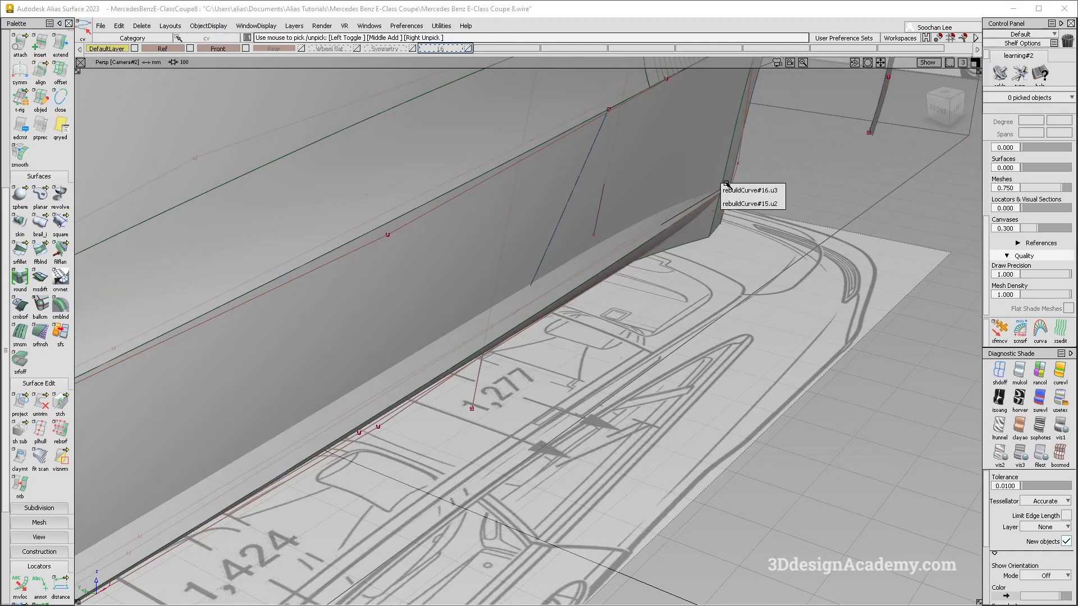
{"action": "left_click", "coordinate": [734, 194]}
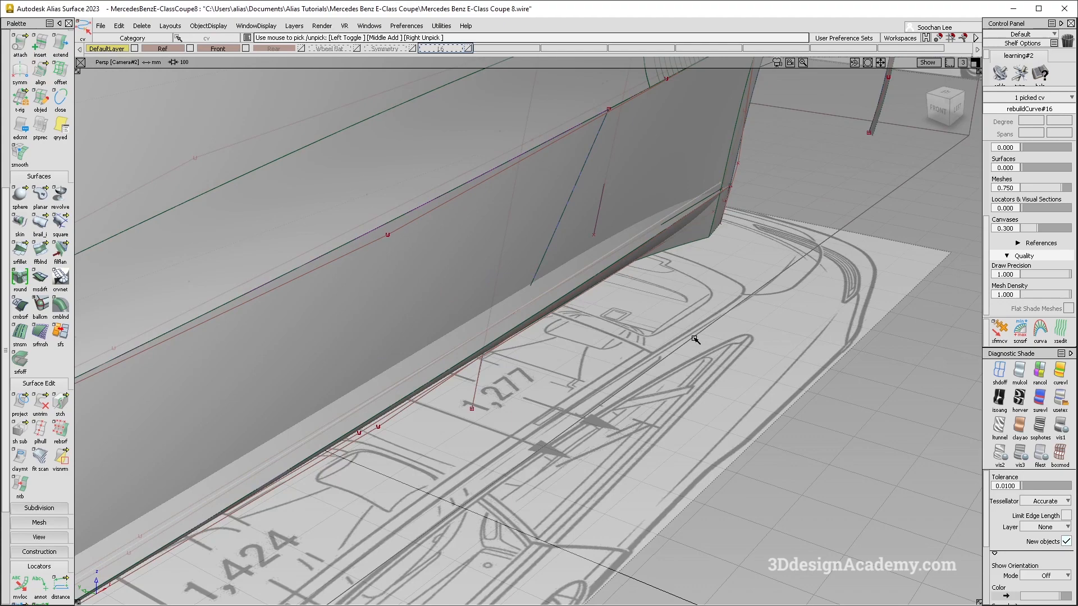
{"action": "right_click_drag", "start_coordinate": [484, 351], "coordinate": [531, 270], "text": "alt+shift"}
{"action": "key", "text": "ctrl+z"}
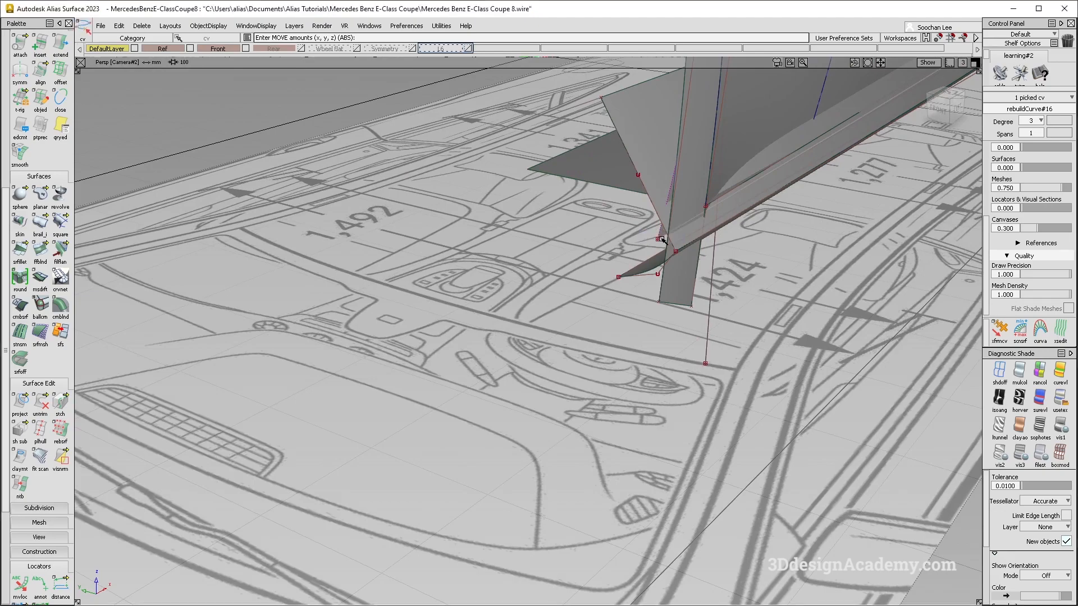
{"action": "middle_click_drag", "start_coordinate": [842, 135], "coordinate": [681, 241], "text": "alt+shift"}
{"action": "right_click_drag", "start_coordinate": [681, 241], "coordinate": [736, 223], "text": "alt+shift"}
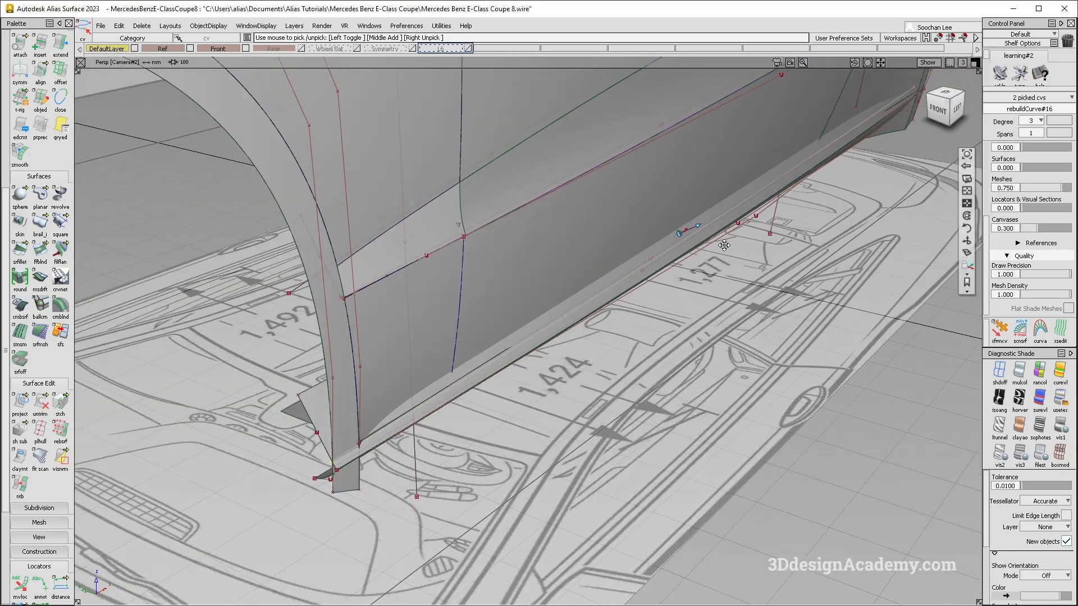
{"action": "middle_click_drag", "start_coordinate": [736, 223], "coordinate": [662, 241], "text": "alt+shift"}
{"action": "left_click", "coordinate": [708, 249]}
Pick the rear and front end control vertices of the sill curve rebuildCurve#16 and move them together
{"action": "left_click_drag", "start_coordinate": [707, 249], "coordinate": [712, 356], "text": "alt+shift"}
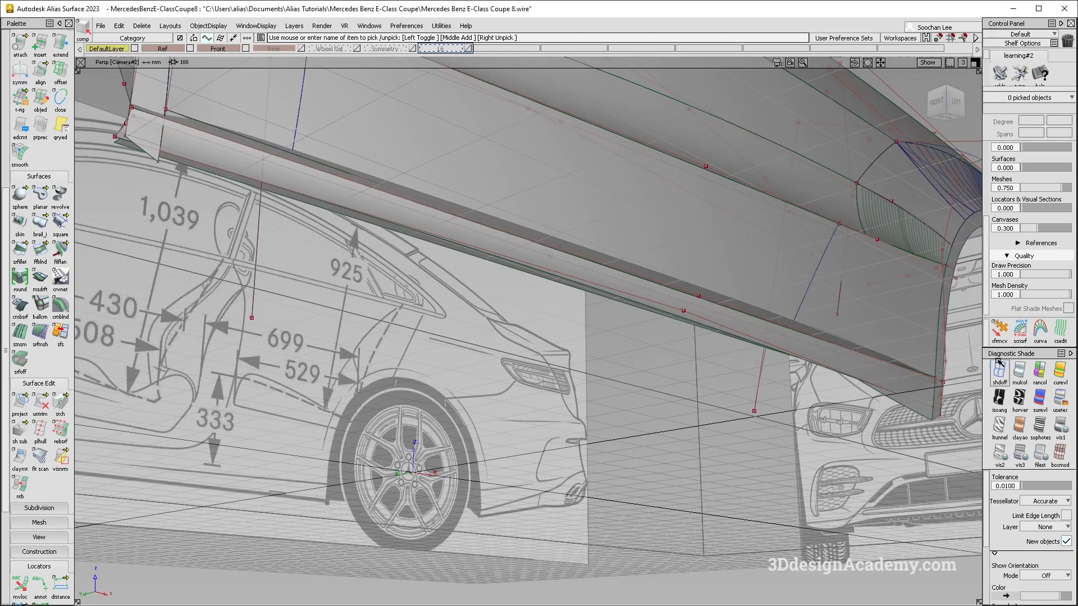
{"action": "middle_click_drag", "start_coordinate": [840, 363], "coordinate": [778, 321], "text": "alt+shift"}
{"action": "left_click_drag", "start_coordinate": [893, 348], "coordinate": [898, 377], "text": "ctrl+shift"}
{"action": "right_click_drag", "start_coordinate": [888, 365], "coordinate": [955, 367], "text": "alt+shift"}
{"action": "left_click_drag", "start_coordinate": [886, 351], "coordinate": [886, 377], "text": "ctrl+shift"}
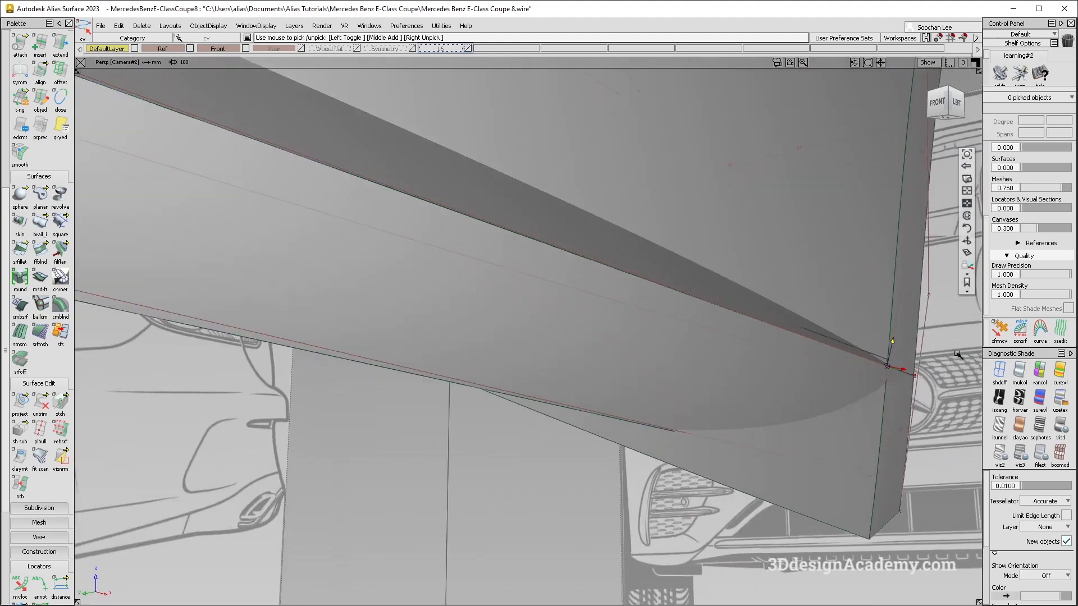
{"action": "left_click", "coordinate": [883, 380]}
{"action": "right_click_drag", "start_coordinate": [883, 384], "coordinate": [565, 372], "text": "alt+shift"}
{"action": "middle_click_drag", "start_coordinate": [566, 372], "coordinate": [596, 386], "text": "alt+shift"}
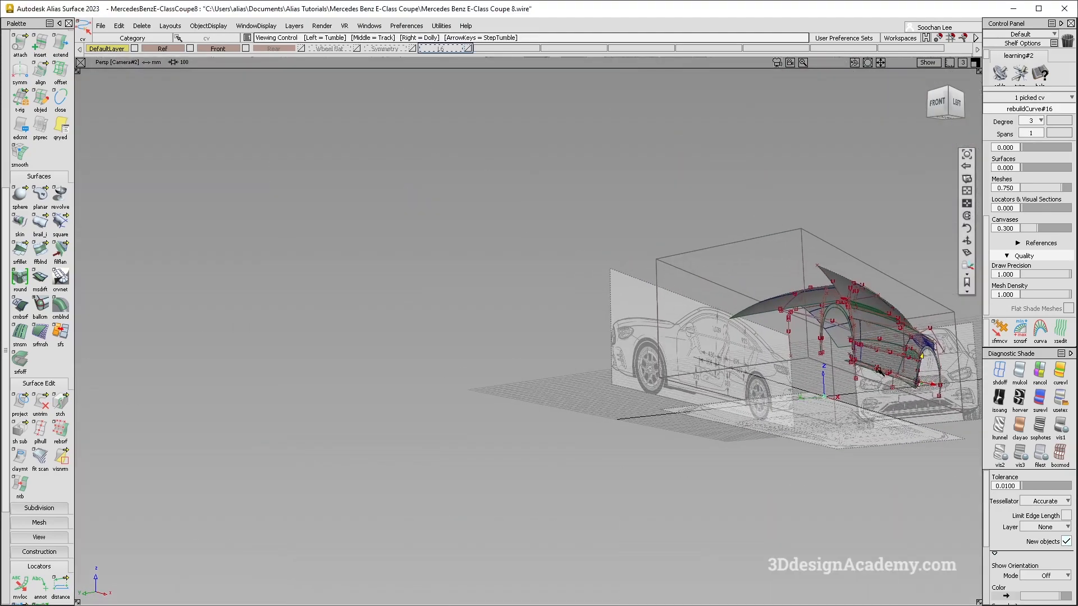
{"action": "right_click_drag", "start_coordinate": [855, 362], "coordinate": [965, 359], "text": "alt+shift"}
{"action": "middle_click_drag", "start_coordinate": [831, 356], "coordinate": [648, 341], "text": "alt+shift"}
{"action": "left_click_drag", "start_coordinate": [649, 340], "coordinate": [650, 369], "text": "alt+shift"}
{"action": "mouse_move", "coordinate": [649, 340]}
{"action": "right_mouse_down", "text": "alt+shift"}
{"action": "mouse_move", "coordinate": [758, 328]}
{"action": "mouse_move", "coordinate": [646, 332]}
{"action": "right_mouse_up", "text": "alt+shift"}
{"action": "left_click", "coordinate": [615, 318]}
{"action": "left_click_drag", "start_coordinate": [645, 331], "coordinate": [496, 367], "text": "alt+shift"}
{"action": "middle_click_drag", "start_coordinate": [582, 410], "coordinate": [578, 373], "text": "ctrl+shift"}
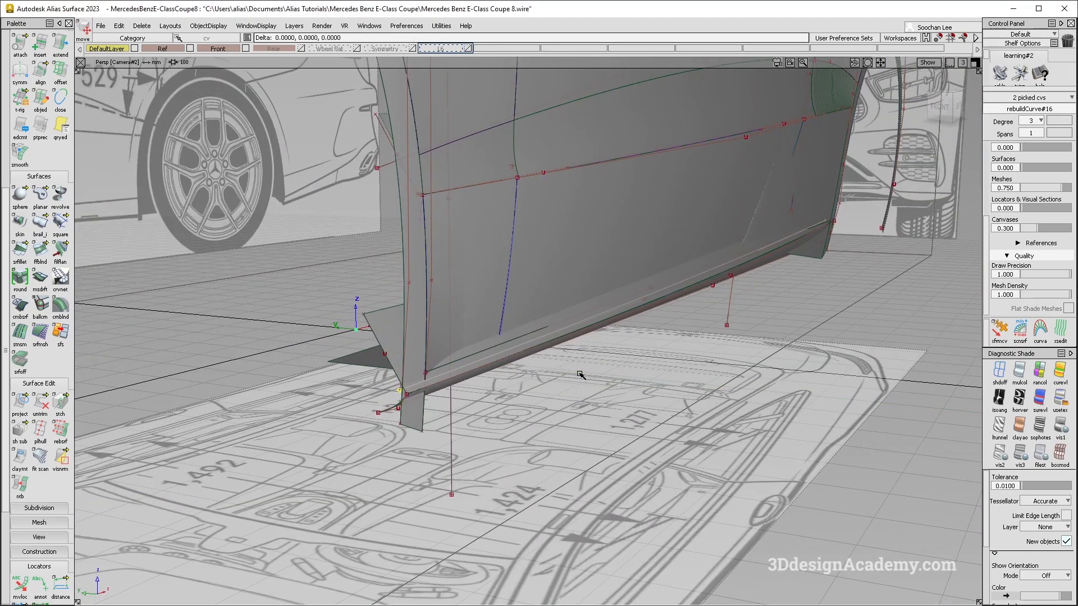
Examine the adjusted sill from the side with the wireframe hidden
{"action": "left_click_drag", "start_coordinate": [580, 370], "coordinate": [337, 315], "text": "alt+shift"}
{"action": "right_click_drag", "start_coordinate": [606, 366], "coordinate": [607, 303], "text": "ctrl+shift"}
{"action": "left_click_drag", "start_coordinate": [693, 305], "coordinate": [721, 403], "text": "alt+shift"}
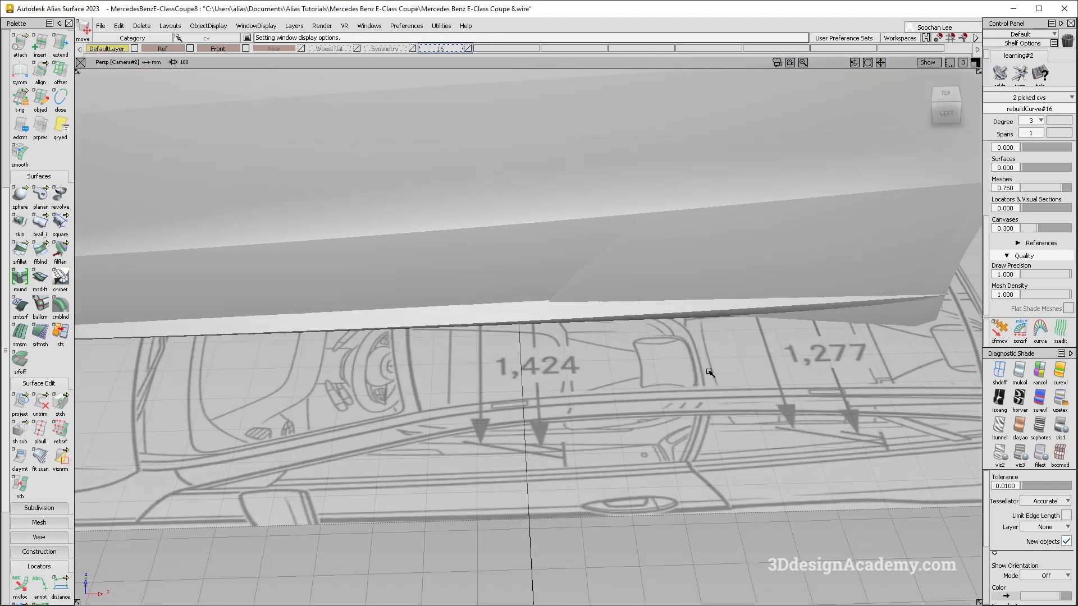
Pick the rear lower surface rail_surf#10, reopen its Birail settings and undo the whole surface build
{"action": "right_click_drag", "start_coordinate": [751, 262], "coordinate": [831, 212], "text": "ctrl+shift"}
{"action": "left_click_drag", "start_coordinate": [831, 211], "coordinate": [775, 269], "text": "ctrl+shift"}
{"action": "left_click", "coordinate": [801, 267]}
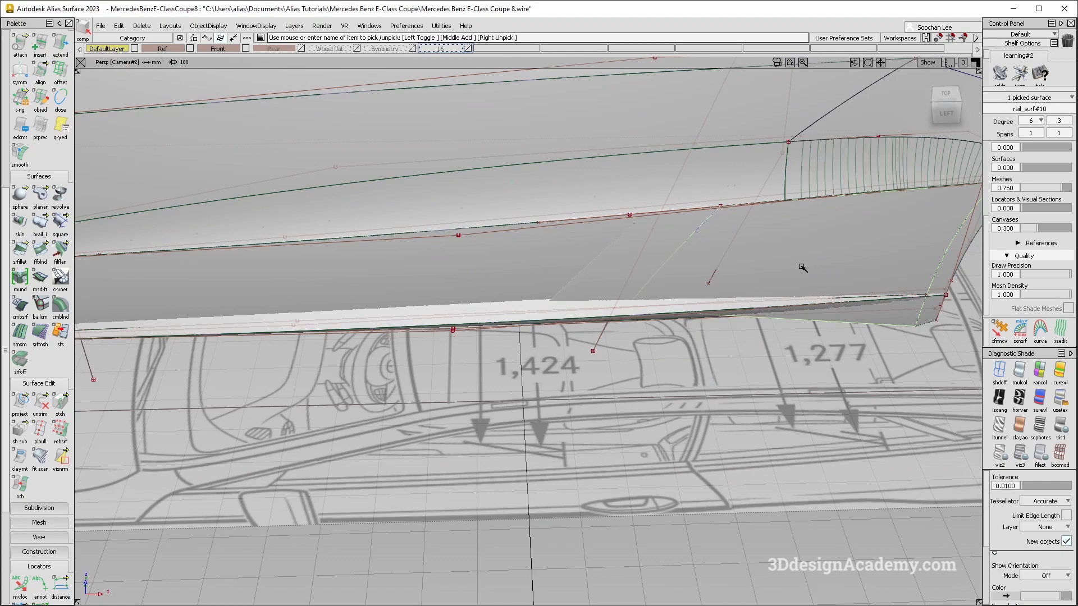
{"action": "left_click", "coordinate": [619, 284]}
{"action": "right_click_drag", "start_coordinate": [551, 256], "coordinate": [635, 320], "text": "ctrl+shift"}
{"action": "left_click_drag", "start_coordinate": [635, 320], "coordinate": [689, 284], "text": "alt+shift"}
{"action": "middle_click_drag", "start_coordinate": [671, 294], "coordinate": [754, 264], "text": "ctrl+shift"}
{"action": "left_click", "coordinate": [647, 299]}
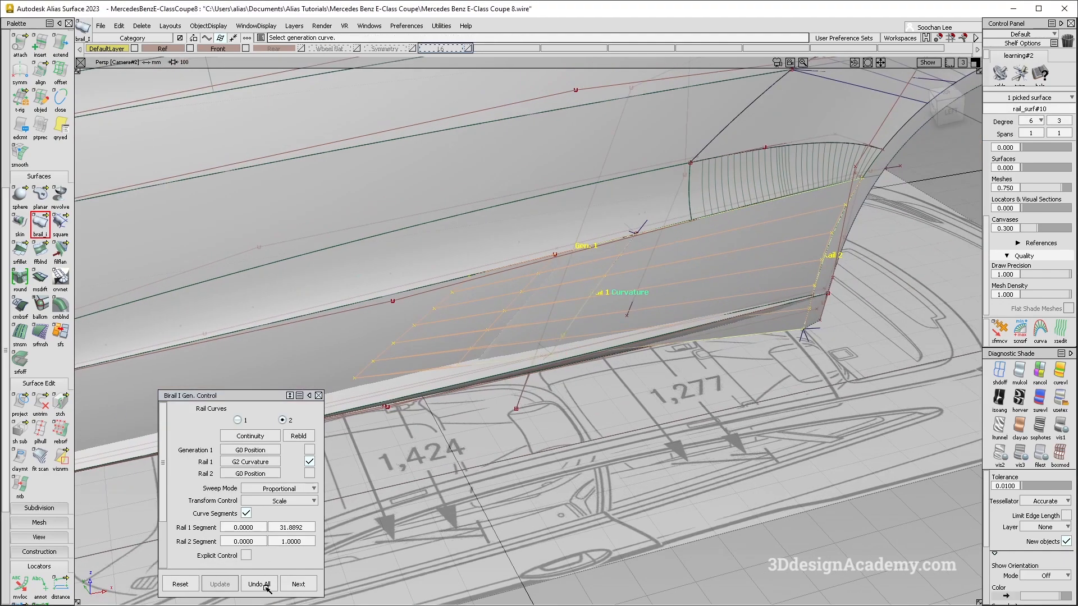
{"action": "left_click", "coordinate": [266, 587]}
Pick the lower body-side blend surface and examine its shape along the sill with the wireframe hidden and shown
{"action": "left_click_drag", "start_coordinate": [733, 356], "coordinate": [679, 295], "text": "alt+shift"}
{"action": "left_click", "coordinate": [640, 235]}
{"action": "right_click_drag", "start_coordinate": [640, 235], "coordinate": [777, 213], "text": "alt+shift"}
{"action": "left_click_drag", "start_coordinate": [657, 262], "coordinate": [657, 342], "text": "alt+shift"}
{"action": "right_click_drag", "start_coordinate": [657, 341], "coordinate": [600, 328], "text": "alt+shift"}
{"action": "left_click_drag", "start_coordinate": [599, 328], "coordinate": [603, 309], "text": "alt+shift"}
{"action": "left_click_drag", "start_coordinate": [685, 358], "coordinate": [665, 329], "text": "alt+shift"}
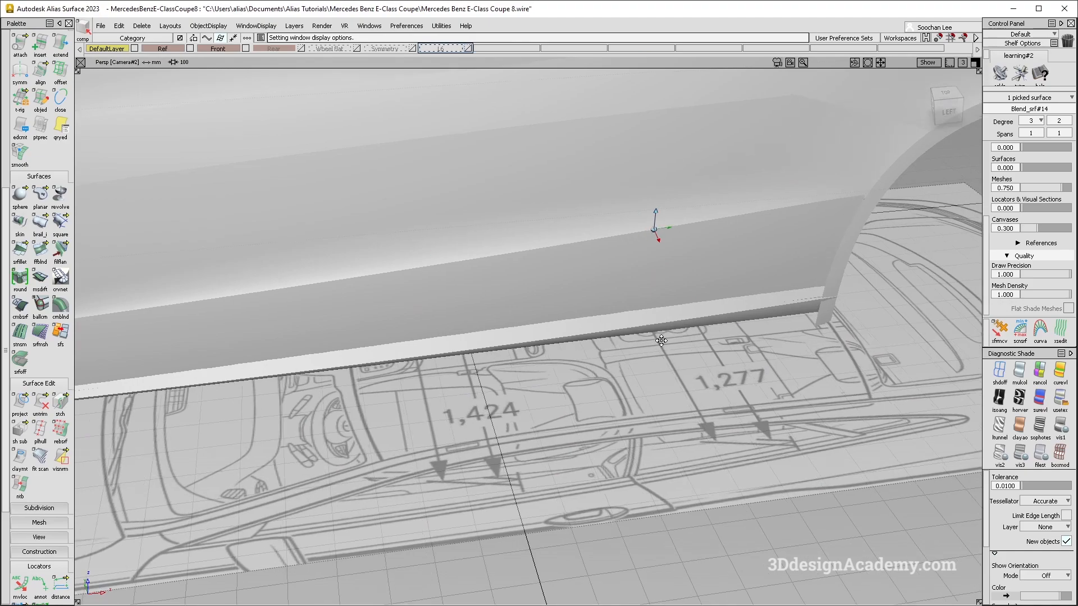
{"action": "right_click_drag", "start_coordinate": [586, 349], "coordinate": [494, 365], "text": "alt+shift"}
{"action": "middle_click_drag", "start_coordinate": [494, 365], "coordinate": [673, 329], "text": "alt+shift"}
{"action": "left_click_drag", "start_coordinate": [673, 329], "coordinate": [641, 376], "text": "alt+shift"}
{"action": "left_click", "coordinate": [428, 349], "text": "alt+shift"}
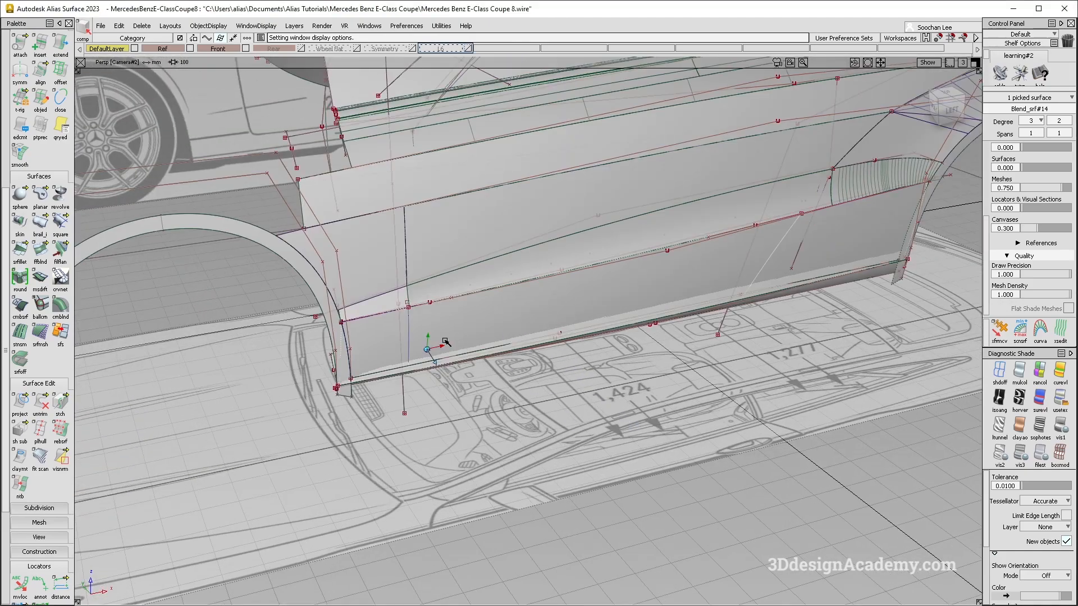
Try picking the sill curve's end control vertices at the front and rear arches again
{"action": "right_click_drag", "start_coordinate": [429, 349], "coordinate": [472, 349], "text": "alt+shift"}
{"action": "middle_click_drag", "start_coordinate": [372, 372], "coordinate": [410, 332], "text": "alt+shift"}
{"action": "left_click_drag", "start_coordinate": [409, 331], "coordinate": [454, 330], "text": "alt+shift"}
{"action": "left_click", "coordinate": [359, 359], "text": "alt+shift"}
{"action": "right_click_drag", "start_coordinate": [359, 359], "coordinate": [404, 357], "text": "alt+shift"}
{"action": "mouse_move", "coordinate": [404, 356]}
{"action": "left_mouse_down", "text": "alt+shift"}
{"action": "mouse_move", "coordinate": [447, 353]}
{"action": "mouse_move", "coordinate": [432, 356]}
{"action": "left_mouse_up", "text": "alt+shift"}
{"action": "left_click", "coordinate": [266, 390]}
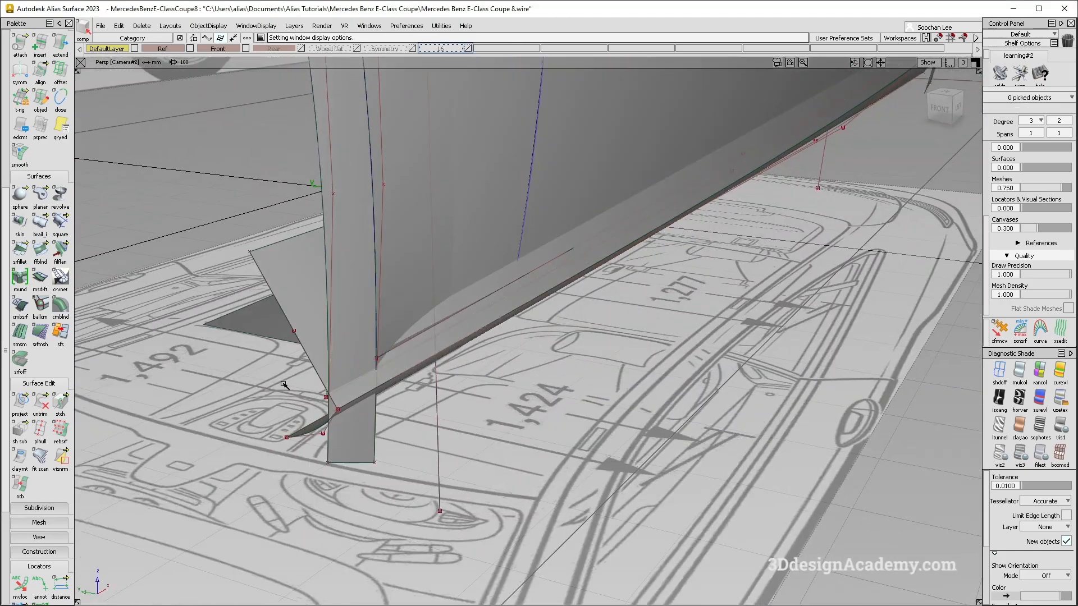
{"action": "left_click", "coordinate": [327, 400]}
{"action": "middle_click_drag", "start_coordinate": [848, 96], "coordinate": [695, 204], "text": "alt+shift"}
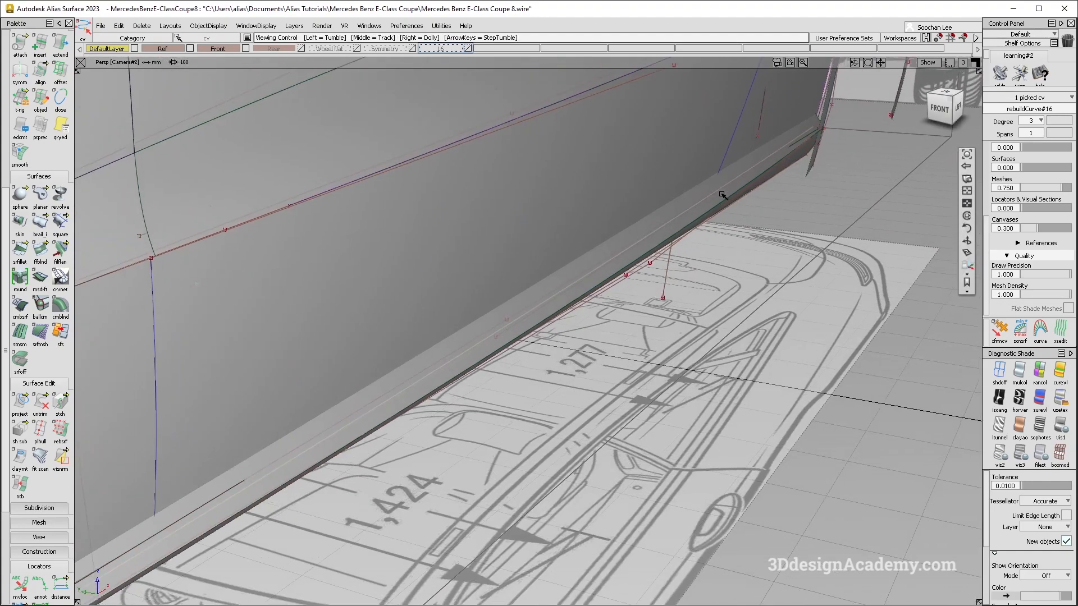
{"action": "left_click_drag", "start_coordinate": [696, 204], "coordinate": [671, 163], "text": "ctrl+shift"}
{"action": "left_click", "coordinate": [671, 163]}
{"action": "left_click_drag", "start_coordinate": [461, 297], "coordinate": [329, 407], "text": "alt+shift"}
{"action": "middle_click_drag", "start_coordinate": [328, 407], "coordinate": [393, 359], "text": "alt+shift"}
{"action": "left_click_drag", "start_coordinate": [393, 359], "coordinate": [440, 330], "text": "alt+shift"}
{"action": "middle_click_drag", "start_coordinate": [409, 345], "coordinate": [682, 225], "text": "alt+shift"}
Pick both end control vertices of the sill curve rebuildCurve#16 and move them to refine the lower edge
{"action": "left_click_drag", "start_coordinate": [365, 352], "coordinate": [401, 349], "text": "ctrl+shift"}
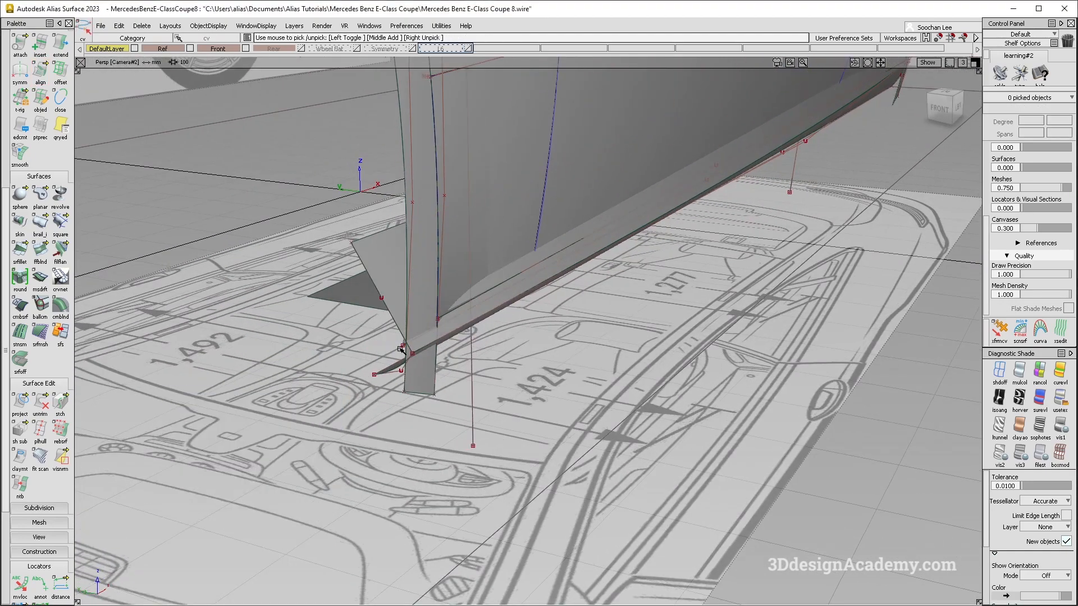
{"action": "middle_click_drag", "start_coordinate": [483, 322], "coordinate": [96, 504], "text": "alt+shift"}
{"action": "left_click", "coordinate": [780, 157]}
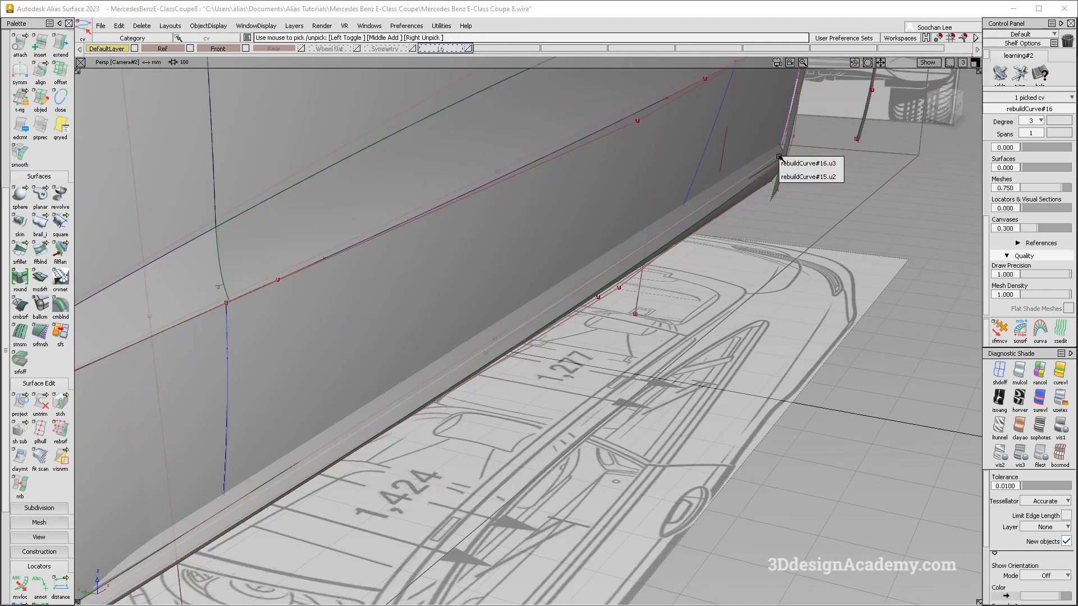
{"action": "left_click", "coordinate": [795, 163]}
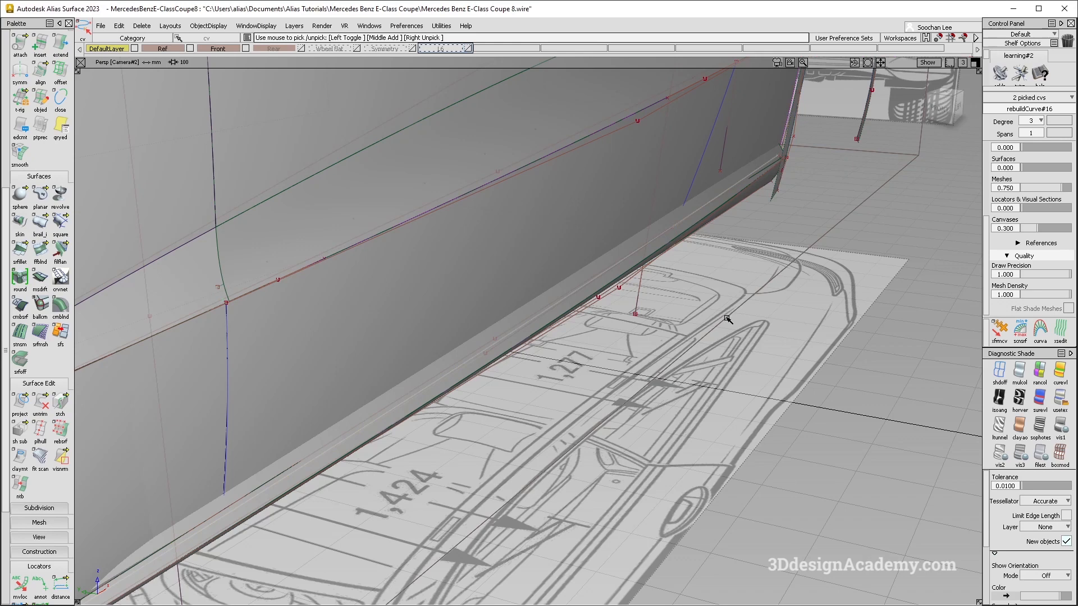
{"action": "middle_click_drag", "start_coordinate": [730, 313], "coordinate": [732, 289], "text": "ctrl+shift"}
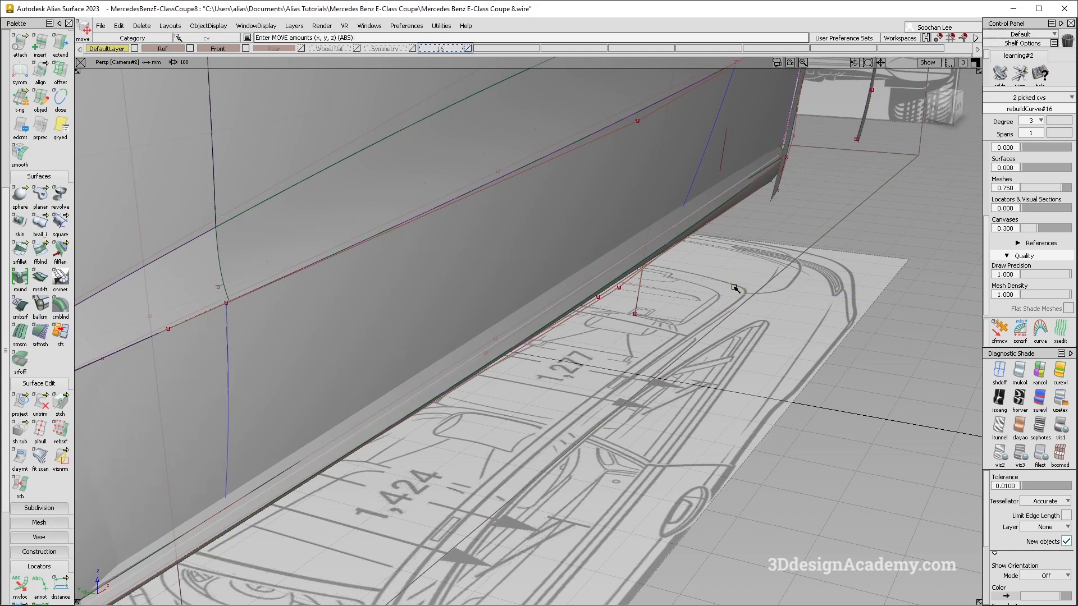
Examine the lower body side and the front arch's bottom corner with the wireframe hidden
{"action": "left_click_drag", "start_coordinate": [735, 287], "coordinate": [464, 387], "text": "alt+shift"}
{"action": "middle_click_drag", "start_coordinate": [464, 388], "coordinate": [537, 315], "text": "alt+shift"}
{"action": "right_click_drag", "start_coordinate": [536, 315], "coordinate": [579, 322], "text": "ctrl+shift"}
{"action": "middle_click_drag", "start_coordinate": [579, 322], "coordinate": [484, 332], "text": "alt+shift"}
{"action": "right_click_drag", "start_coordinate": [663, 262], "coordinate": [623, 255], "text": "alt+shift"}
{"action": "left_click_drag", "start_coordinate": [624, 255], "coordinate": [621, 277], "text": "alt+shift"}
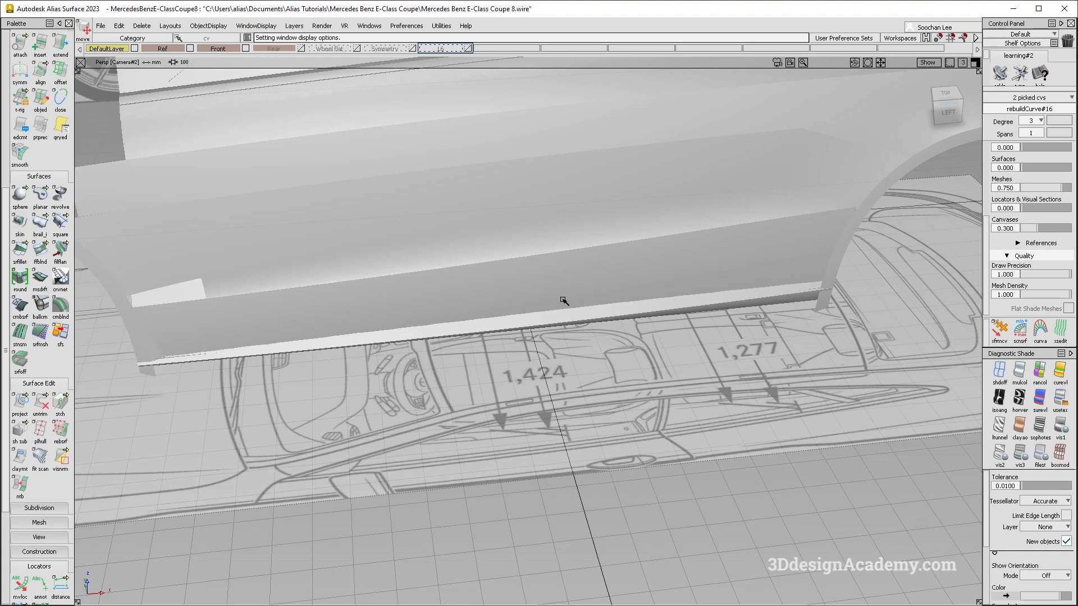
{"action": "left_click_drag", "start_coordinate": [177, 368], "coordinate": [382, 283], "text": "alt+shift"}
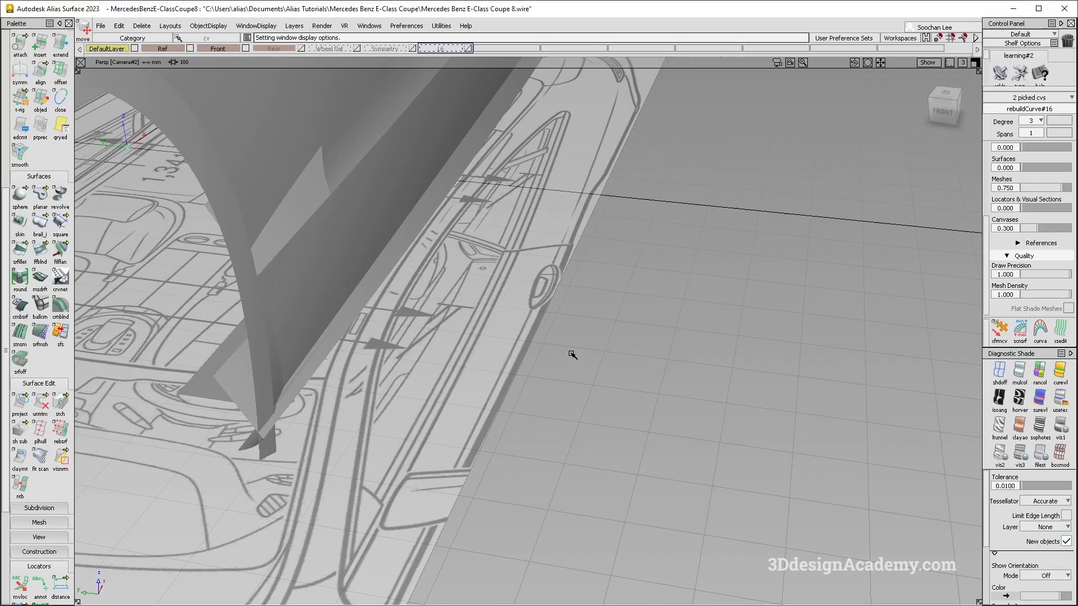
{"action": "left_click_drag", "start_coordinate": [570, 356], "coordinate": [410, 347], "text": "alt+shift"}
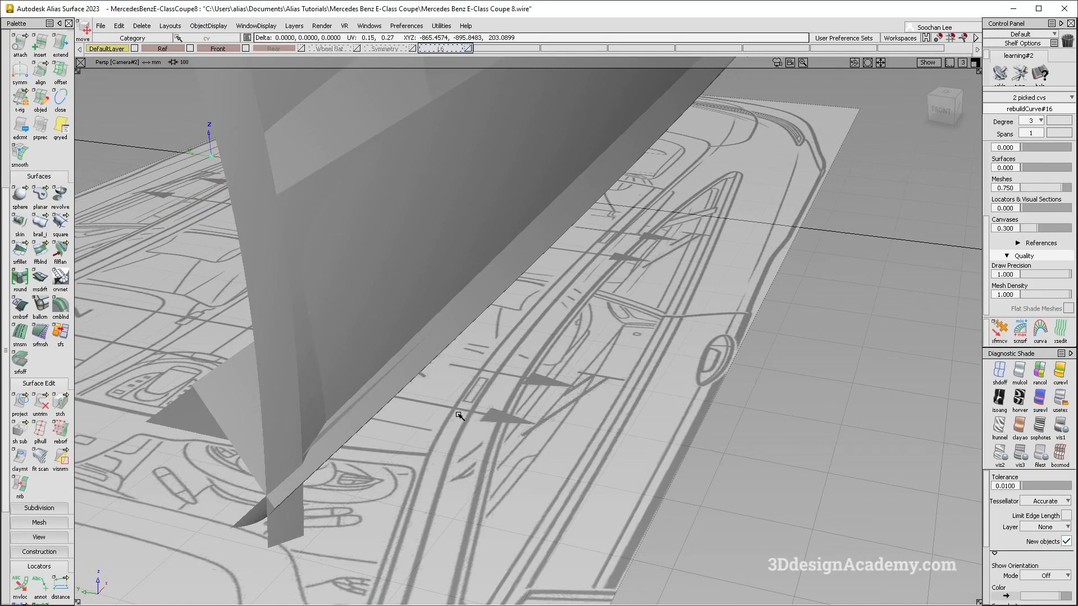
{"action": "left_click_drag", "start_coordinate": [477, 388], "coordinate": [505, 332], "text": "alt+shift"}
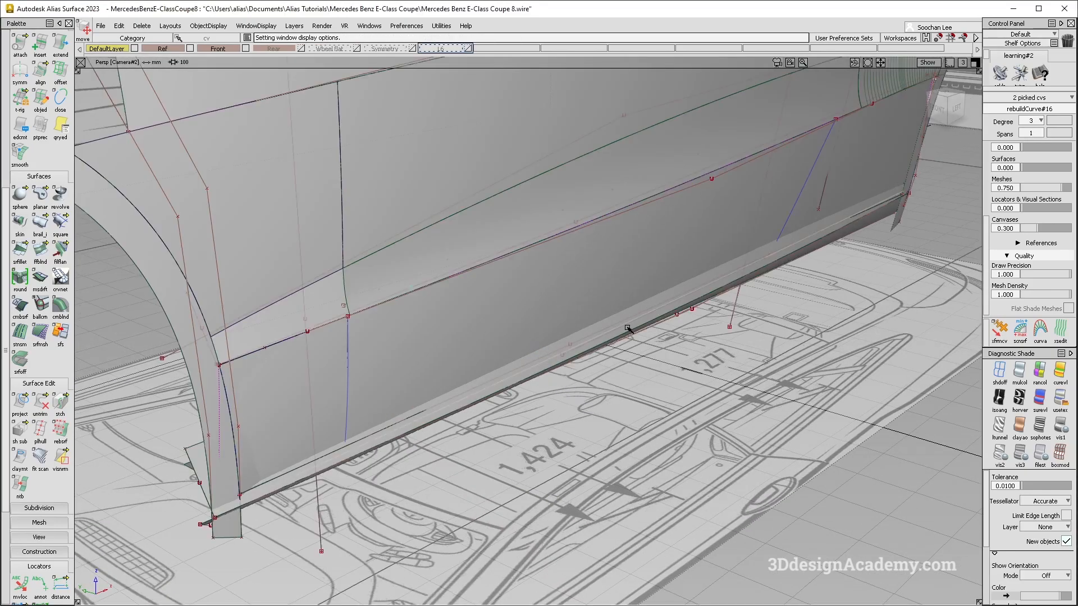
Trim away the rear part of the lower body-side surface along the diagonal line ahead of the rear arch
{"action": "middle_click_drag", "start_coordinate": [635, 325], "coordinate": [234, 401], "text": "alt+shift"}
{"action": "left_click_drag", "start_coordinate": [586, 307], "coordinate": [481, 438], "text": "alt+shift"}
{"action": "left_click_drag", "start_coordinate": [482, 438], "coordinate": [447, 286], "text": "ctrl+shift"}
{"action": "left_click_drag", "start_coordinate": [43, 405], "coordinate": [63, 404]}
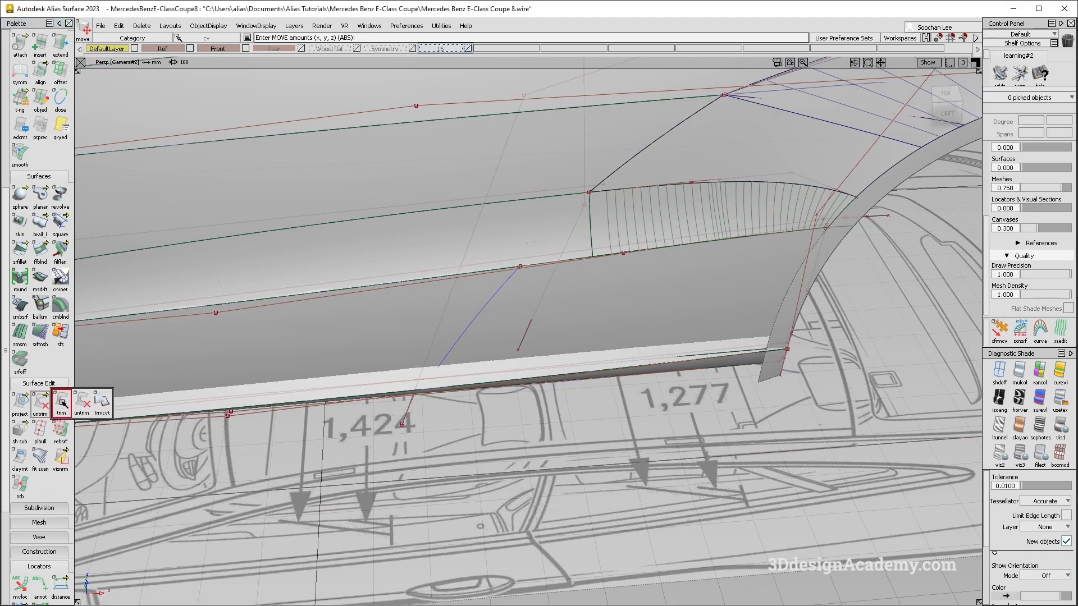
{"action": "left_click", "coordinate": [402, 329]}
{"action": "key", "text": "space"}
{"action": "right_click_drag", "start_coordinate": [532, 274], "coordinate": [584, 246], "text": "alt+shift"}
{"action": "left_click_drag", "start_coordinate": [585, 245], "coordinate": [546, 256], "text": "alt+shift"}
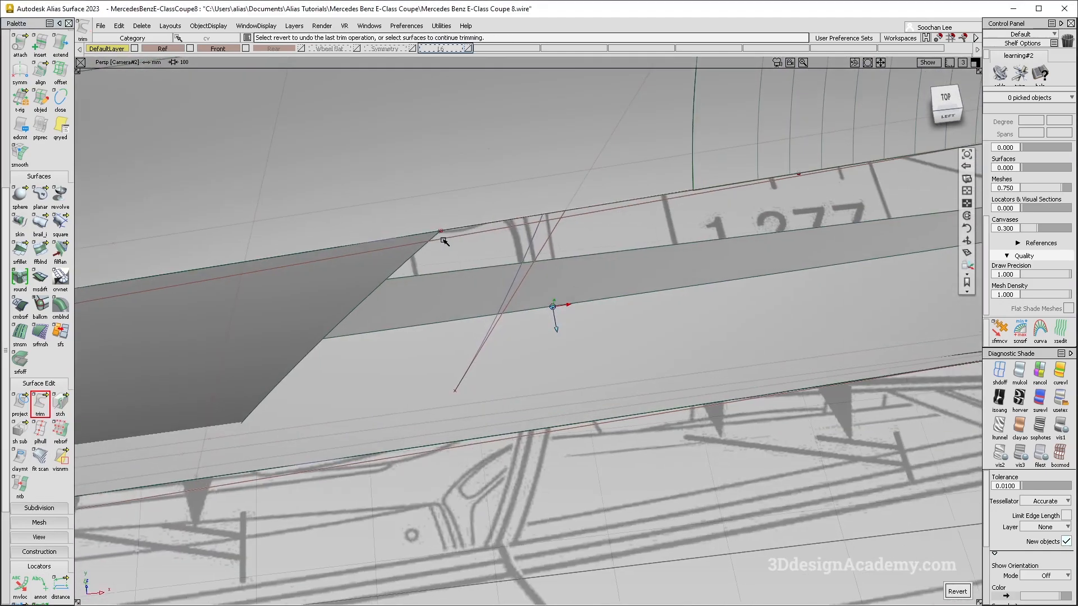
Align the end of the upper edge curve curve#42 to the adjoining body-side edge with G2 continuity
{"action": "right_click_drag", "start_coordinate": [467, 221], "coordinate": [597, 200], "text": "alt+shift"}
{"action": "left_click_drag", "start_coordinate": [573, 206], "coordinate": [471, 218], "text": "ctrl+shift"}
{"action": "left_click", "coordinate": [354, 145]}
{"action": "left_click", "coordinate": [353, 144]}
{"action": "left_click", "coordinate": [371, 165]}
{"action": "middle_click_drag", "start_coordinate": [369, 172], "coordinate": [398, 231], "text": "alt+shift"}
{"action": "right_click_drag", "start_coordinate": [365, 219], "coordinate": [241, 236], "text": "alt+shift"}
{"action": "left_click_drag", "start_coordinate": [522, 264], "coordinate": [561, 269], "text": "alt+shift"}
{"action": "middle_click_drag", "start_coordinate": [621, 351], "coordinate": [539, 246], "text": "alt+shift"}
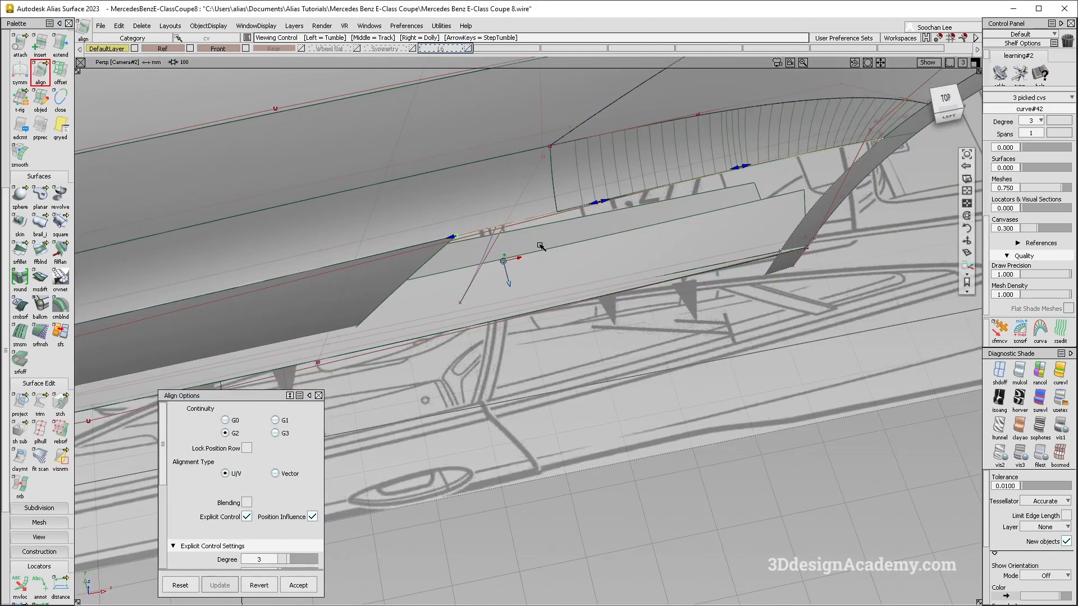
{"action": "left_click", "coordinate": [485, 363]}
Build a birail surface from curve#42 between the diagonal trimmed edge and the rear arch edge, with G2 Curvature on rail 1
{"action": "left_click_drag", "start_coordinate": [485, 362], "coordinate": [393, 416], "text": "alt+shift"}
{"action": "left_click_drag", "start_coordinate": [393, 416], "coordinate": [313, 269], "text": "ctrl+shift"}
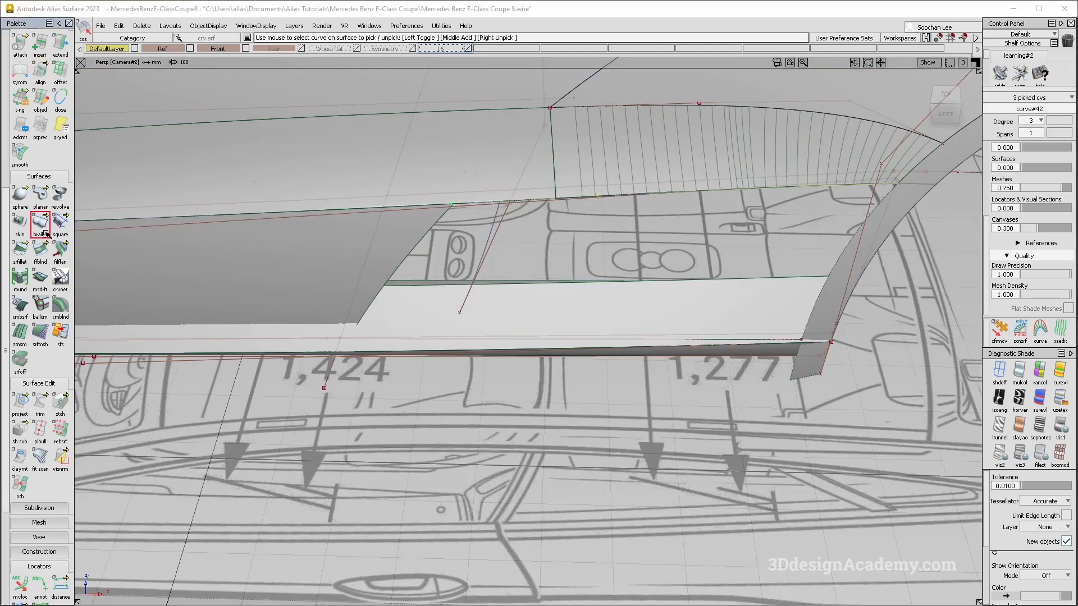
{"action": "left_click", "coordinate": [553, 204]}
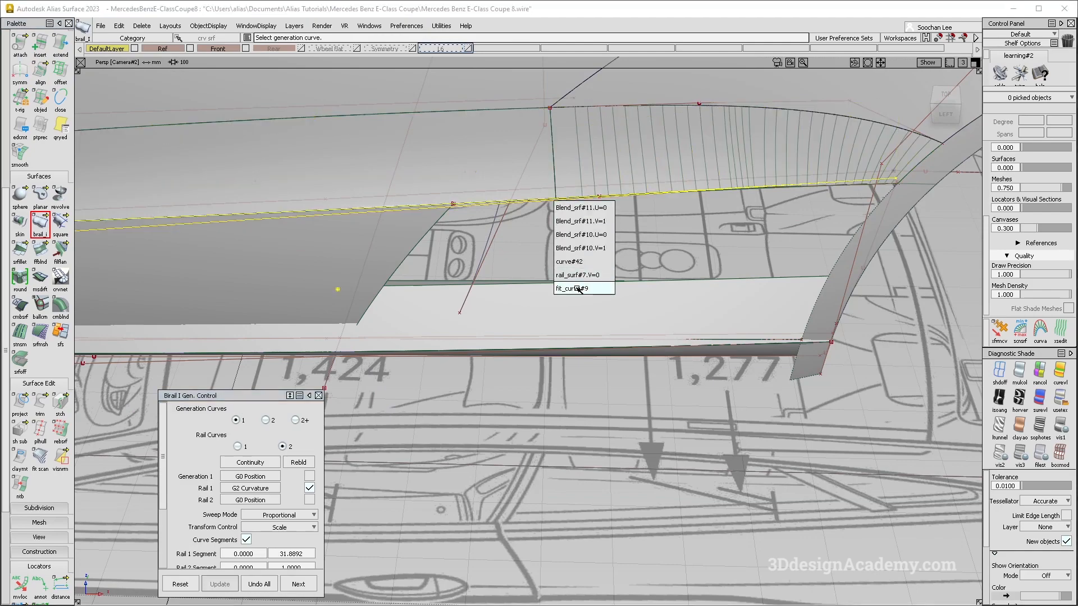
{"action": "left_click", "coordinate": [573, 262]}
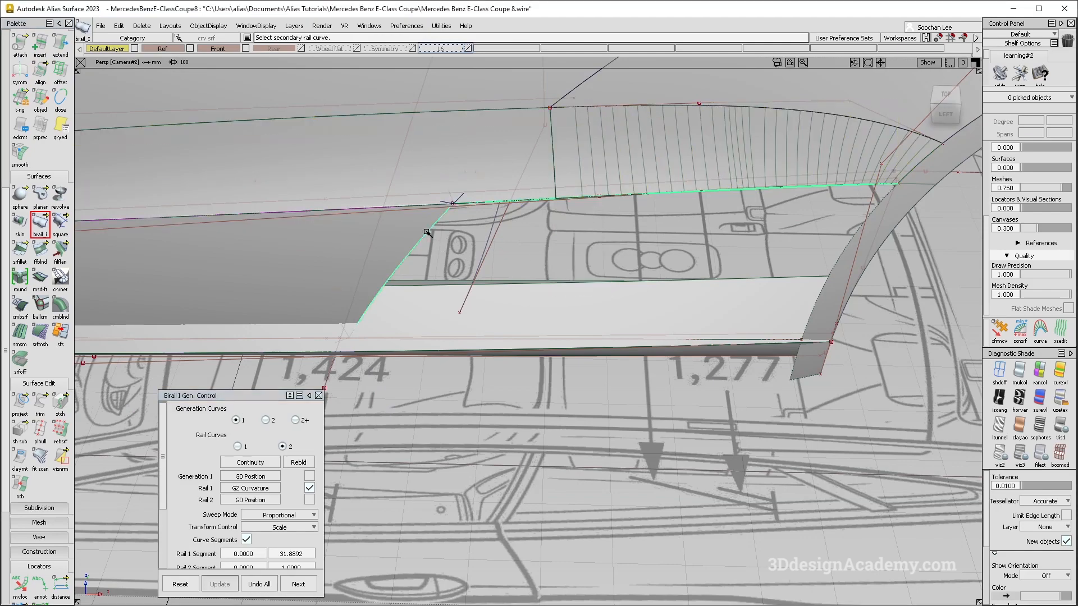
{"action": "left_click", "coordinate": [844, 252]}
{"action": "mouse_move", "coordinate": [844, 252]}
{"action": "left_mouse_down", "text": "alt+shift"}
{"action": "mouse_move", "coordinate": [731, 262]}
{"action": "mouse_move", "coordinate": [568, 315]}
{"action": "mouse_move", "coordinate": [617, 390]}
{"action": "left_mouse_up", "text": "alt+shift"}
{"action": "right_click_drag", "start_coordinate": [617, 390], "coordinate": [536, 301], "text": "ctrl+shift"}
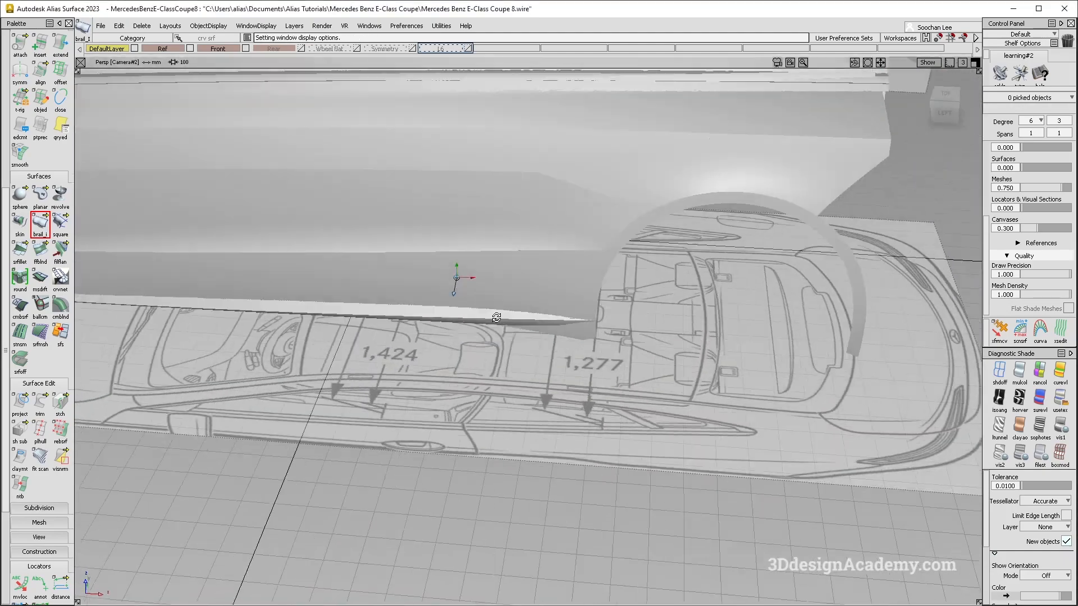
Check the reference photos and apply Showroom diagnostic shading to the body side with the wireframe hidden
{"action": "middle_click_drag", "start_coordinate": [536, 301], "coordinate": [652, 268], "text": "alt+shift"}
{"action": "left_click_drag", "start_coordinate": [652, 267], "coordinate": [573, 307], "text": "alt+shift"}
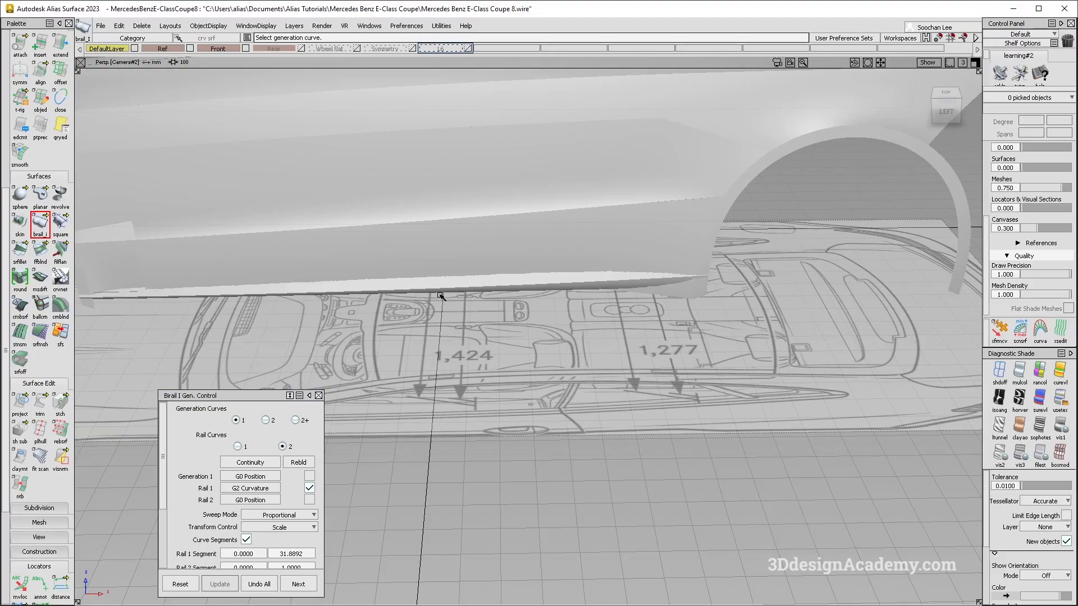
{"action": "key", "text": "alt+Tab"}
{"action": "key", "text": "alt+Tab"}
{"action": "middle_click_drag", "start_coordinate": [609, 239], "coordinate": [749, 238], "text": "alt+shift"}
{"action": "key", "text": "alt+m"}
{"action": "left_click", "coordinate": [1060, 398]}
{"action": "key", "text": "alt+m"}
Examine the Showroom reflections on the lower body side between the front and rear arches
{"action": "left_click_drag", "start_coordinate": [699, 362], "coordinate": [656, 289], "text": "alt+shift"}
{"action": "middle_click_drag", "start_coordinate": [646, 375], "coordinate": [584, 381], "text": "alt+shift"}
{"action": "mouse_move", "coordinate": [589, 380]}
{"action": "left_mouse_down", "text": "alt+shift"}
{"action": "mouse_move", "coordinate": [596, 359]}
{"action": "mouse_move", "coordinate": [604, 395]}
{"action": "left_mouse_up", "text": "alt+shift"}
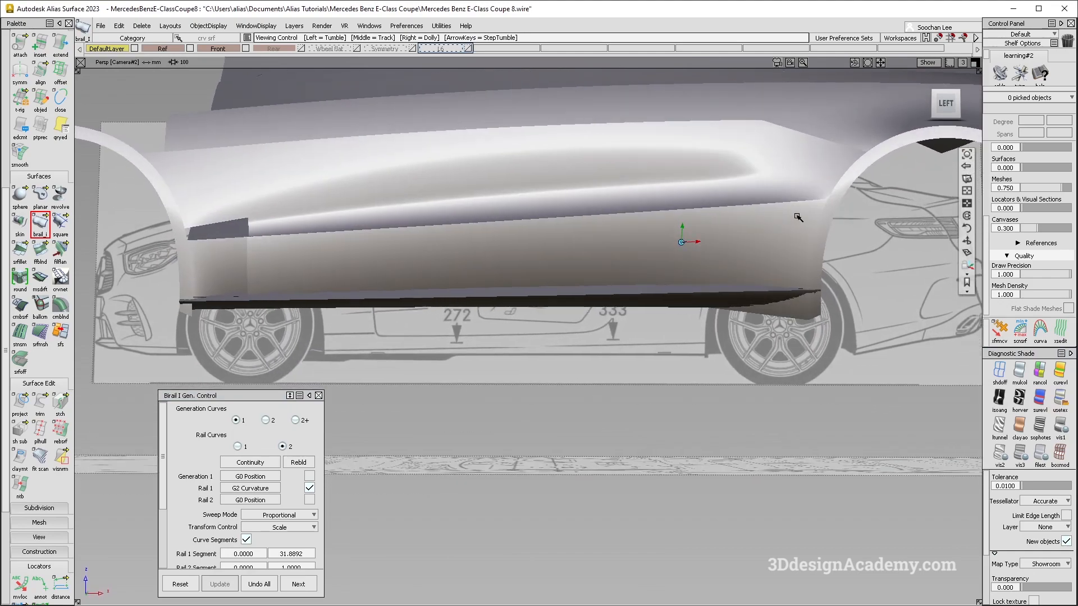
{"action": "right_click_drag", "start_coordinate": [814, 208], "coordinate": [857, 197], "text": "alt+shift"}
{"action": "middle_click_drag", "start_coordinate": [857, 197], "coordinate": [755, 208], "text": "alt+shift"}
{"action": "left_click_drag", "start_coordinate": [755, 208], "coordinate": [728, 222], "text": "alt+shift"}
{"action": "right_click_drag", "start_coordinate": [728, 222], "coordinate": [656, 192], "text": "alt+shift"}
Align the surface behind the front arch (rail_surf#9) to the trimmed edge of the main lower body-side surface with G2 continuity
{"action": "left_click_drag", "start_coordinate": [656, 192], "coordinate": [637, 390], "text": "ctrl+shift"}
{"action": "right_click_drag", "start_coordinate": [501, 301], "coordinate": [565, 354], "text": "ctrl+shift"}
{"action": "left_click_drag", "start_coordinate": [565, 355], "coordinate": [597, 351], "text": "alt+shift"}
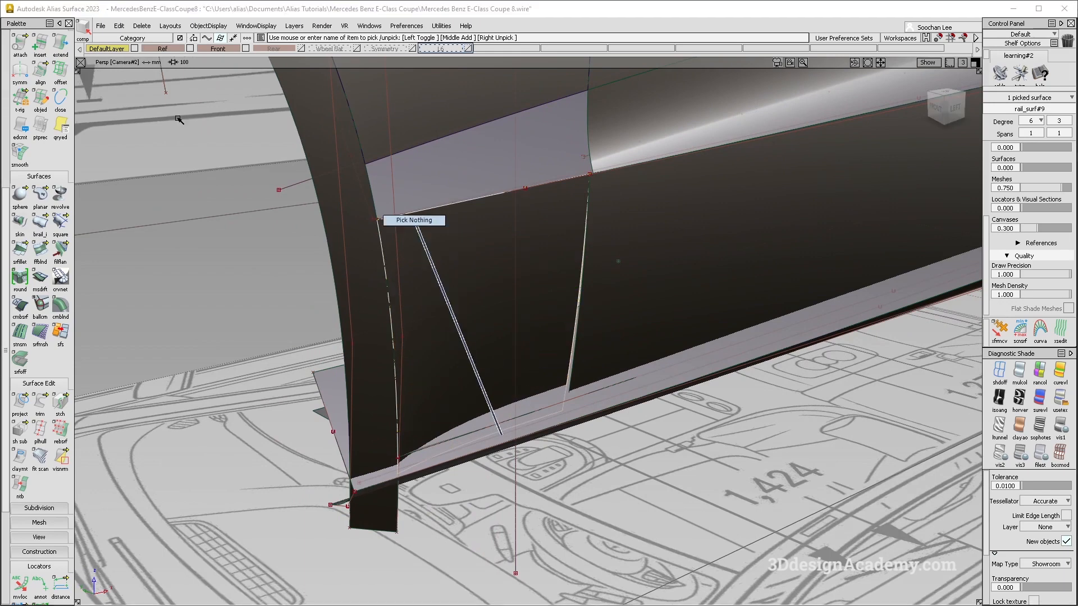
{"action": "right_click_drag", "start_coordinate": [178, 120], "coordinate": [174, 116], "text": "ctrl+shift"}
{"action": "double_click", "coordinate": [41, 72]}
{"action": "left_click", "coordinate": [578, 269]}
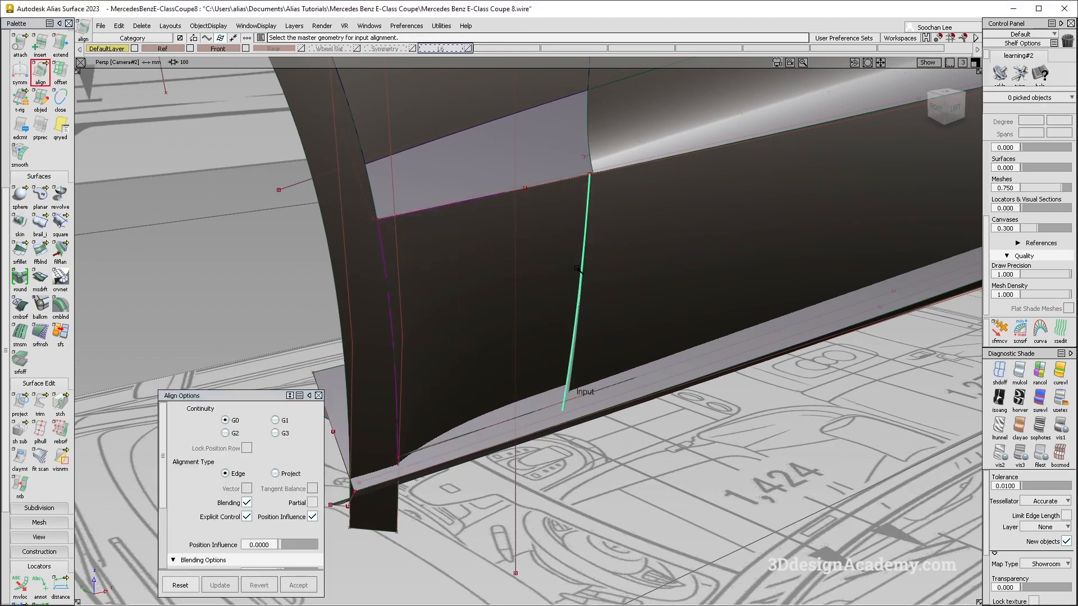
{"action": "left_click", "coordinate": [581, 269]}
{"action": "left_click_drag", "start_coordinate": [598, 269], "coordinate": [618, 269], "text": "alt+shift"}
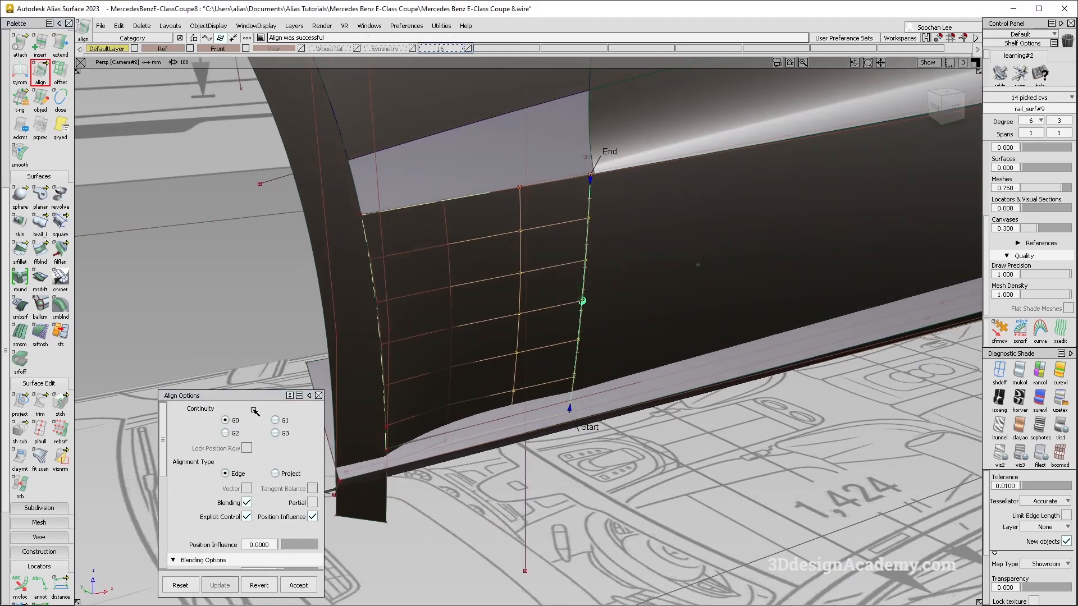
{"action": "left_click", "coordinate": [226, 433]}
Examine the aligned front joint and the reflections across the whole body side
{"action": "left_click_drag", "start_coordinate": [405, 466], "coordinate": [616, 448], "text": "alt+shift"}
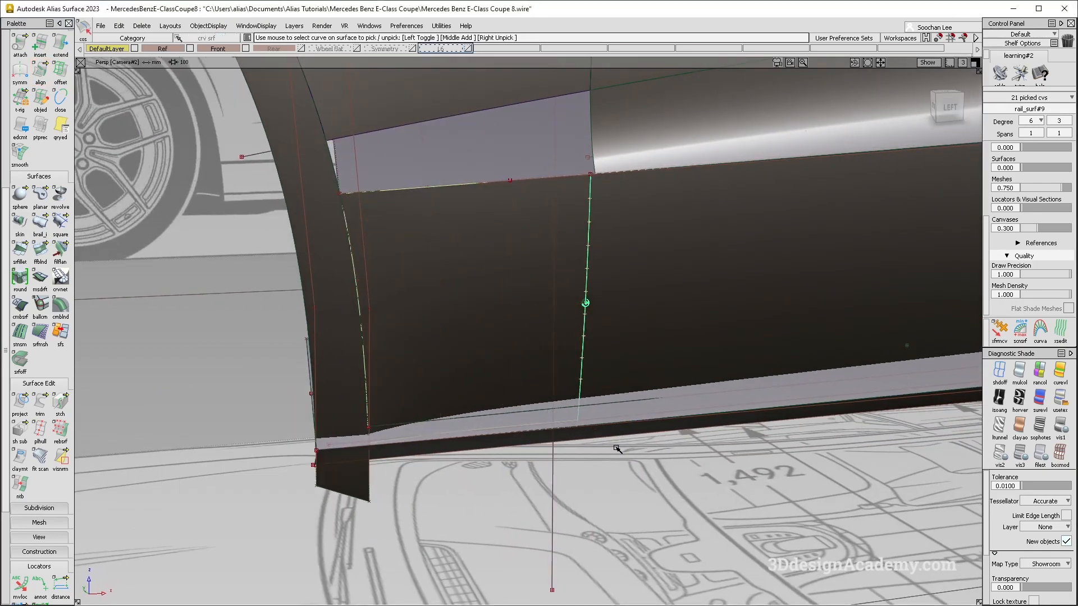
{"action": "key", "text": "alt+t"}
{"action": "right_click_drag", "start_coordinate": [616, 447], "coordinate": [650, 460], "text": "alt+shift"}
{"action": "middle_click_drag", "start_coordinate": [650, 459], "coordinate": [486, 454], "text": "alt+shift"}
{"action": "left_click", "coordinate": [583, 439]}
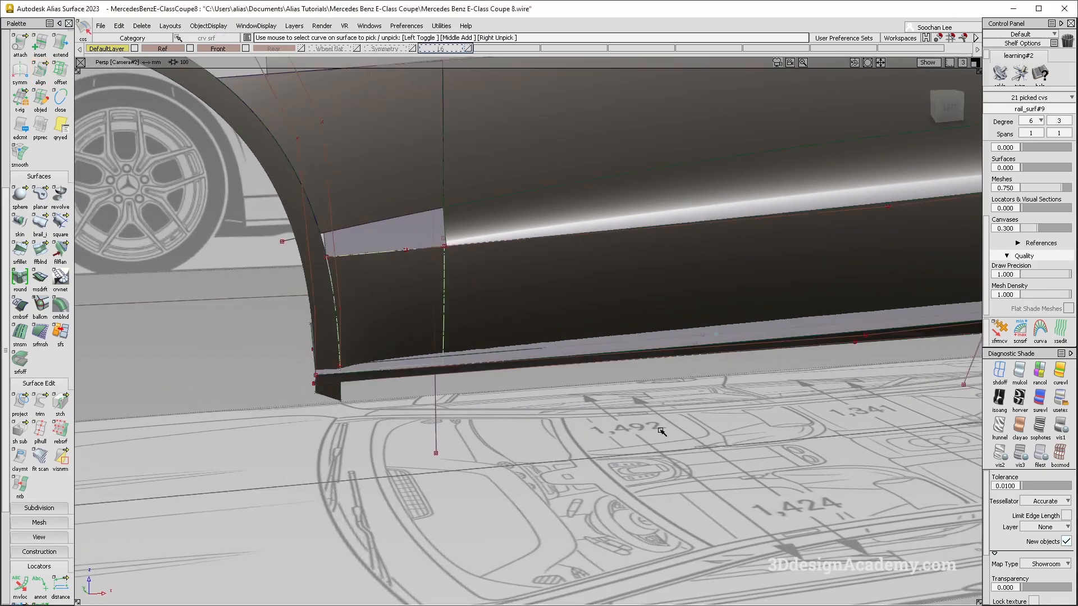
{"action": "middle_click_drag", "start_coordinate": [645, 435], "coordinate": [475, 433], "text": "alt+shift"}
{"action": "left_click_drag", "start_coordinate": [544, 469], "coordinate": [429, 389], "text": "alt+shift"}
{"action": "right_click_drag", "start_coordinate": [429, 389], "coordinate": [445, 390], "text": "alt+shift"}
{"action": "middle_click_drag", "start_coordinate": [445, 390], "coordinate": [479, 385], "text": "alt+shift"}
{"action": "left_click_drag", "start_coordinate": [480, 386], "coordinate": [478, 371], "text": "alt+shift"}
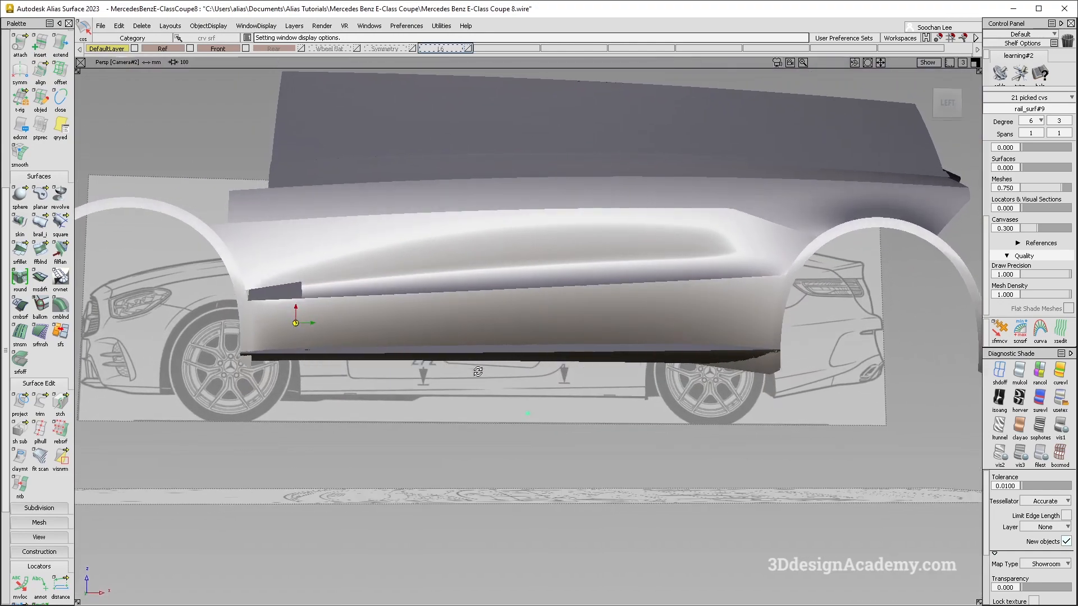
Pick the main lower body-side surface and examine its highlight flow from the front arch corner along the sill
{"action": "right_click_drag", "start_coordinate": [278, 279], "coordinate": [337, 283], "text": "alt+shift"}
{"action": "left_click_drag", "start_coordinate": [314, 315], "coordinate": [443, 360], "text": "alt+shift"}
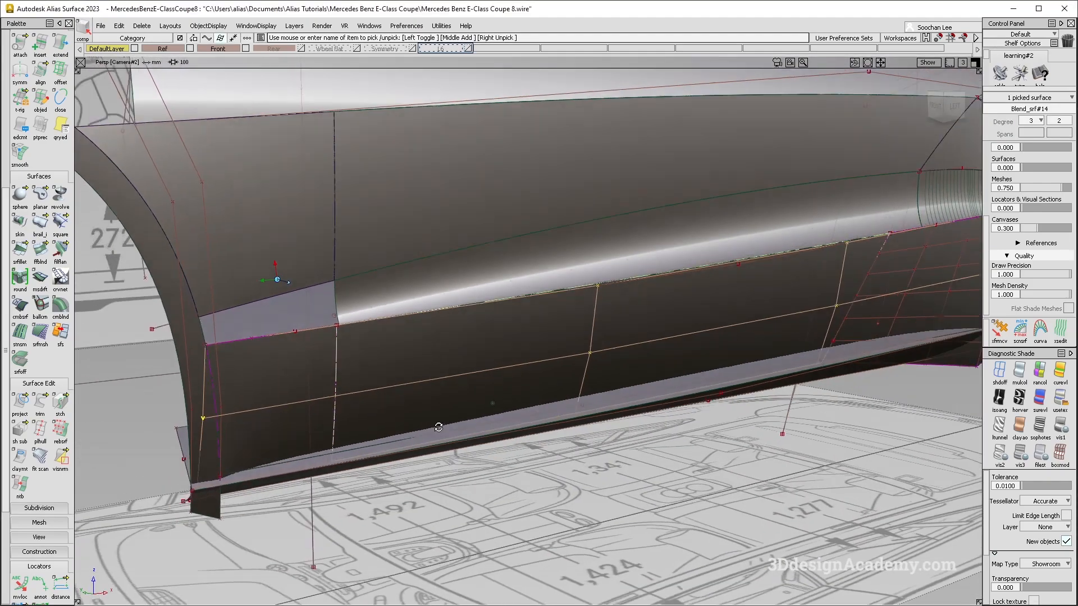
{"action": "left_click_drag", "start_coordinate": [292, 404], "coordinate": [165, 405], "text": "alt+shift"}
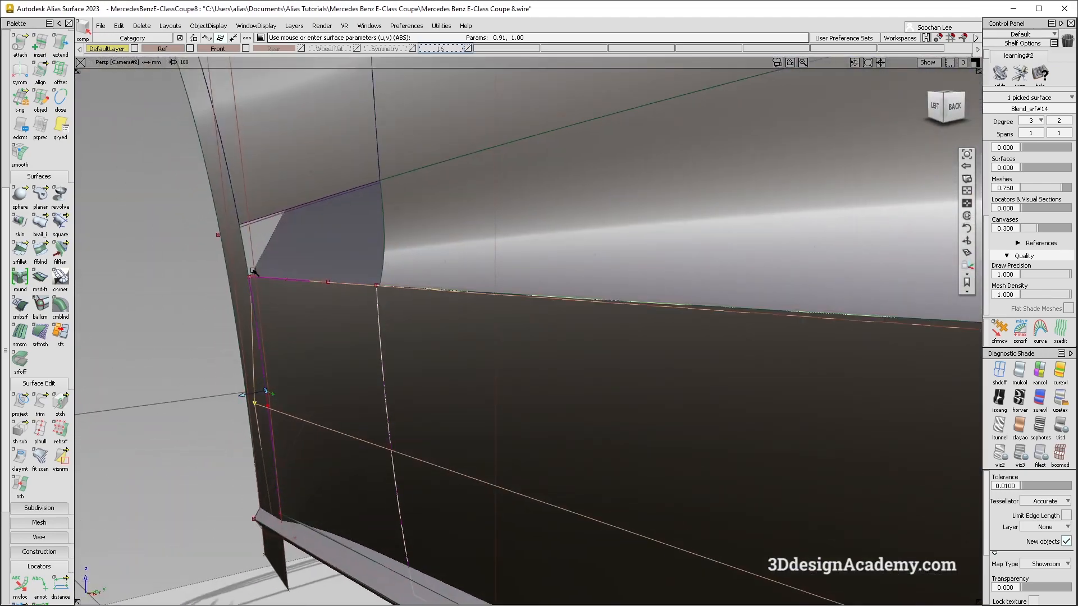
{"action": "left_click_drag", "start_coordinate": [273, 483], "coordinate": [176, 319], "text": "alt+shift"}
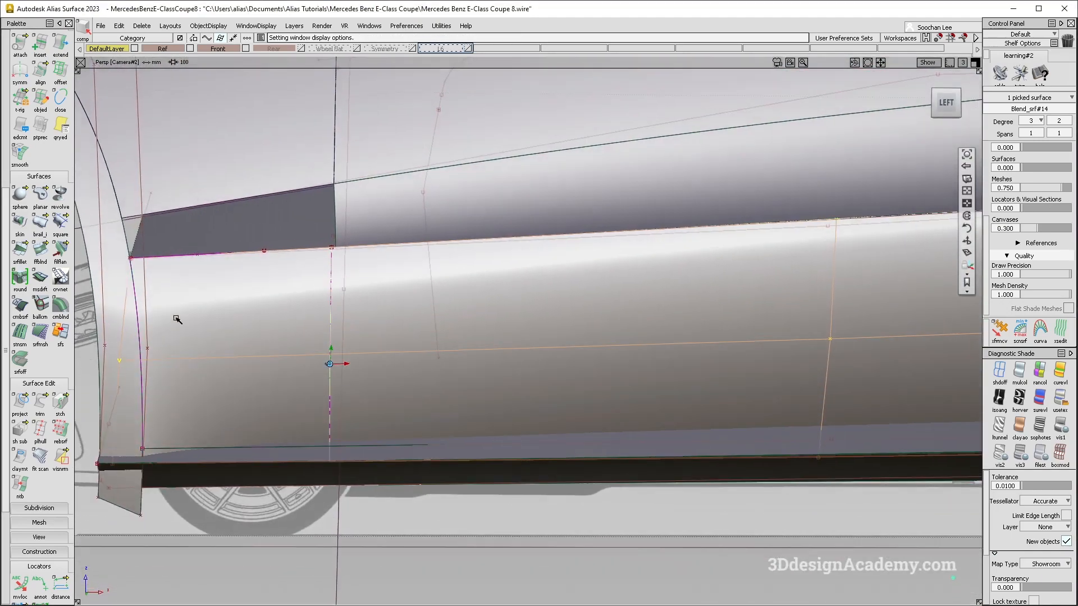
{"action": "mouse_move", "coordinate": [100, 270]}
{"action": "left_mouse_down", "text": "alt+shift"}
{"action": "mouse_move", "coordinate": [260, 301]}
{"action": "mouse_move", "coordinate": [265, 336]}
{"action": "mouse_move", "coordinate": [460, 390]}
{"action": "mouse_move", "coordinate": [496, 390]}
{"action": "mouse_move", "coordinate": [553, 356]}
{"action": "left_mouse_up", "text": "alt+shift"}
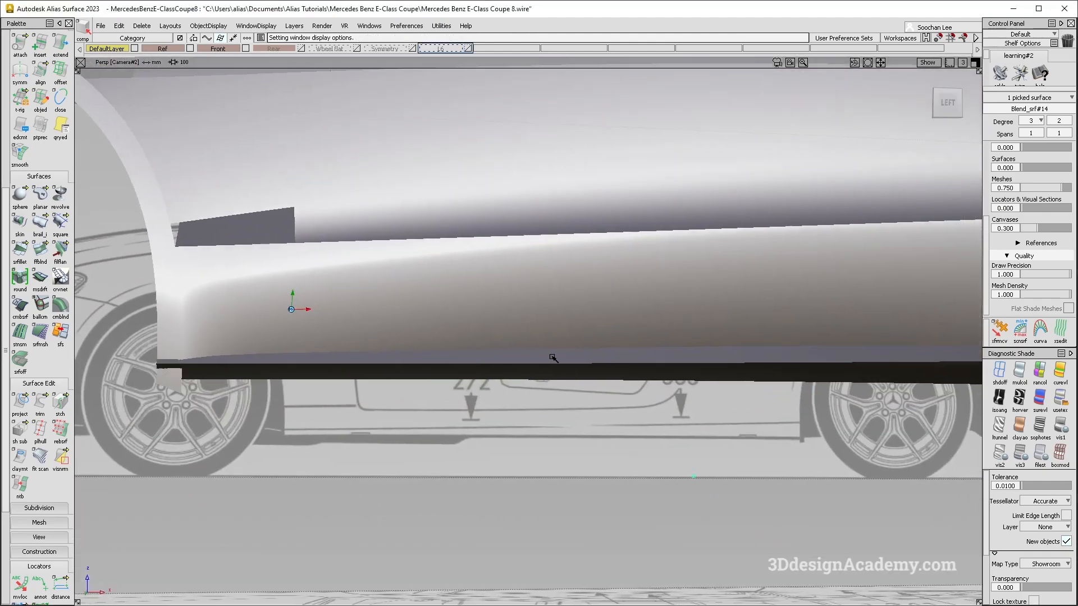
{"action": "right_click_drag", "start_coordinate": [554, 356], "coordinate": [504, 368], "text": "alt+shift"}
{"action": "left_click_drag", "start_coordinate": [503, 369], "coordinate": [498, 353], "text": "alt+shift"}
{"action": "middle_click_drag", "start_coordinate": [536, 332], "coordinate": [590, 331], "text": "alt+shift"}
{"action": "left_click_drag", "start_coordinate": [562, 317], "coordinate": [508, 351], "text": "alt+shift"}
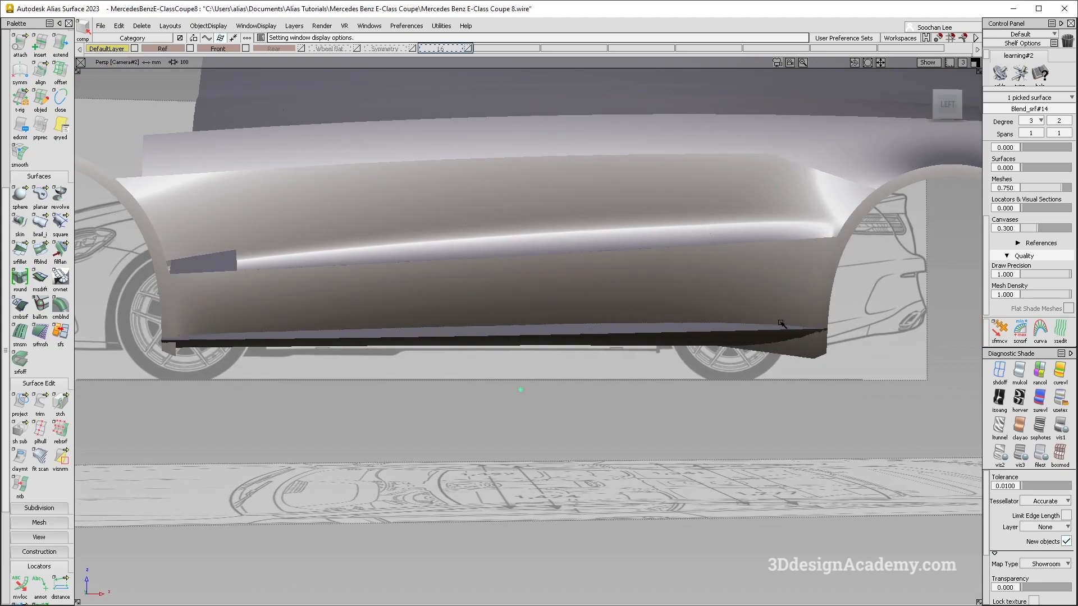
{"action": "left_click_drag", "start_coordinate": [221, 336], "coordinate": [365, 326], "text": "alt+shift"}
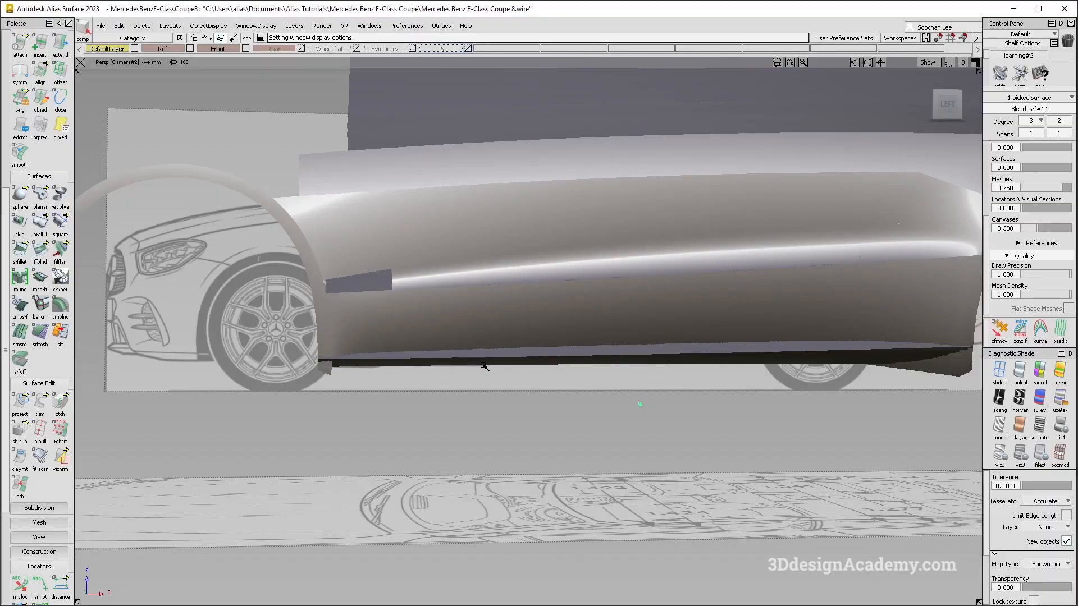
{"action": "left_click_drag", "start_coordinate": [387, 353], "coordinate": [418, 376], "text": "alt+shift"}
{"action": "middle_click_drag", "start_coordinate": [606, 365], "coordinate": [444, 351], "text": "alt+shift"}
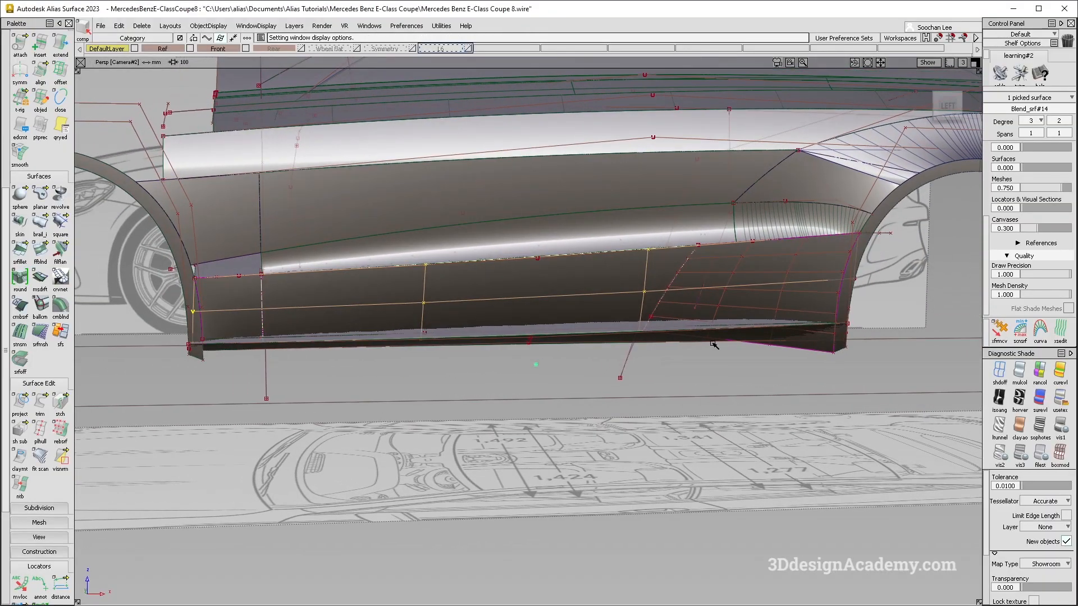
Pick the lower surface near the rear arch, clear the selection, and check the reference photos
{"action": "left_click_drag", "start_coordinate": [713, 344], "coordinate": [717, 308], "text": "ctrl+shift"}
{"action": "left_click", "coordinate": [820, 270]}
{"action": "right_click_drag", "start_coordinate": [672, 299], "coordinate": [640, 257], "text": "ctrl+shift"}
{"action": "left_click", "coordinate": [643, 290]}
{"action": "middle_click_drag", "start_coordinate": [806, 294], "coordinate": [696, 321], "text": "alt+shift"}
{"action": "right_click_drag", "start_coordinate": [697, 320], "coordinate": [744, 340], "text": "alt+shift"}
{"action": "left_click", "coordinate": [744, 341]}
{"action": "key", "text": "alt+Tab"}
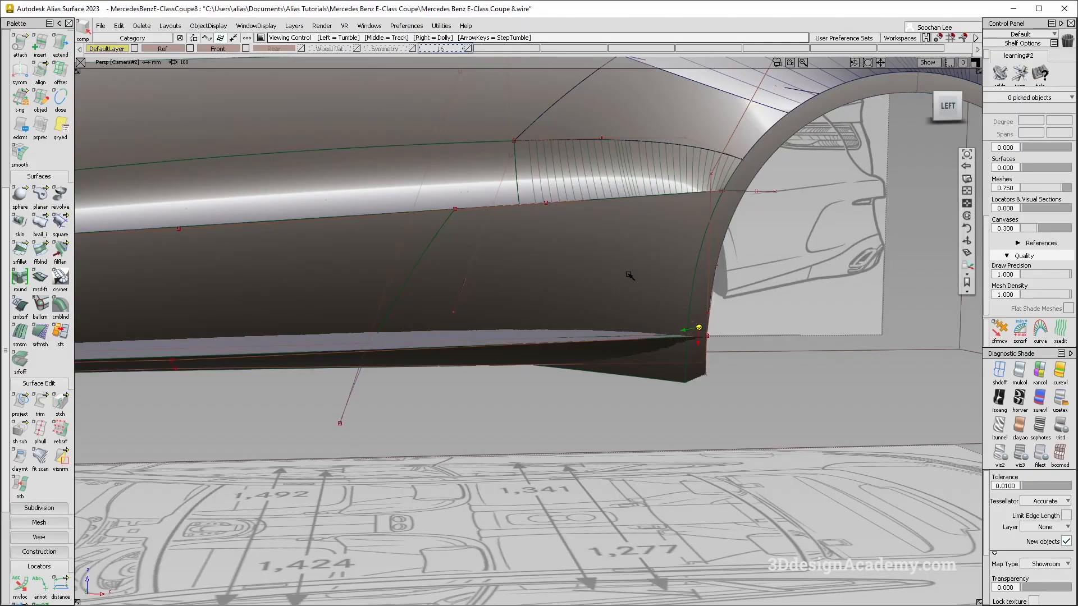
Examine the feature line and lower surface where they meet the rear arch, with the wireframe hidden and shown
{"action": "mouse_move", "coordinate": [631, 279]}
{"action": "left_mouse_down", "text": "alt+shift"}
{"action": "mouse_move", "coordinate": [571, 281]}
{"action": "mouse_move", "coordinate": [582, 273]}
{"action": "mouse_move", "coordinate": [633, 305]}
{"action": "mouse_move", "coordinate": [572, 272]}
{"action": "left_mouse_up", "text": "alt+shift"}
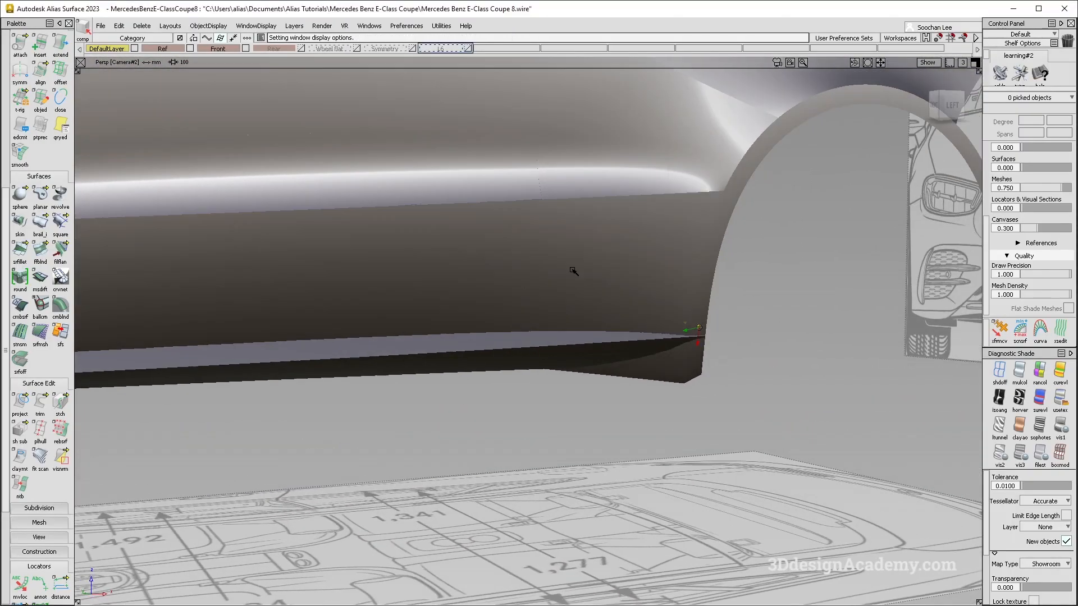
{"action": "right_click_drag", "start_coordinate": [686, 292], "coordinate": [652, 269], "text": "alt+shift"}
{"action": "left_click_drag", "start_coordinate": [639, 260], "coordinate": [639, 285], "text": "alt+shift"}
{"action": "left_click", "coordinate": [722, 242], "text": "alt+shift"}
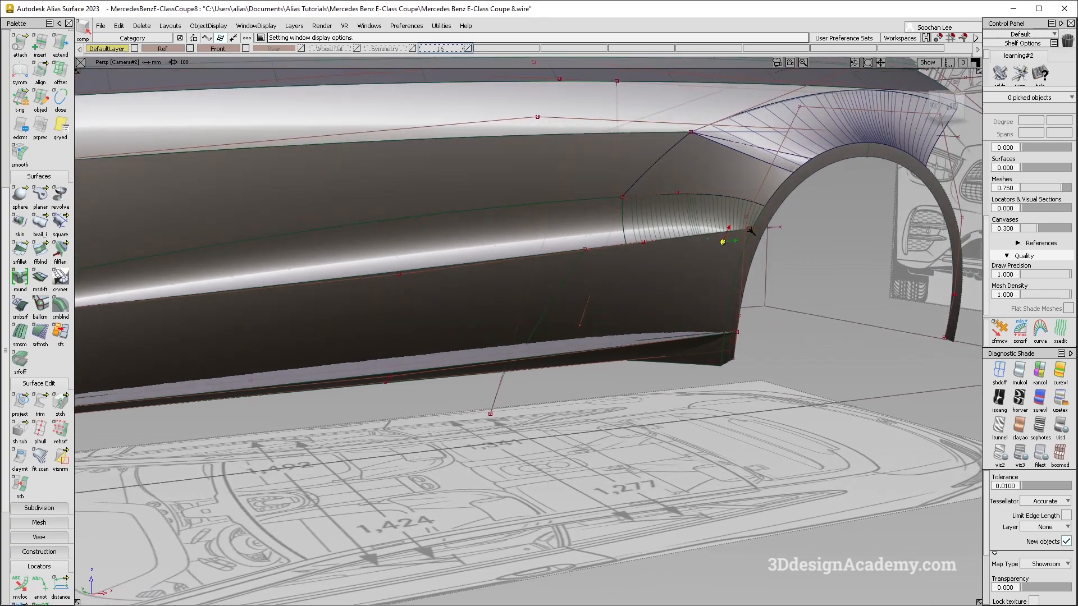
{"action": "right_click_drag", "start_coordinate": [751, 231], "coordinate": [830, 187], "text": "alt+shift"}
{"action": "left_click_drag", "start_coordinate": [831, 188], "coordinate": [939, 243], "text": "alt+shift"}
{"action": "right_click_drag", "start_coordinate": [939, 242], "coordinate": [815, 264], "text": "alt+shift"}
{"action": "left_click_drag", "start_coordinate": [815, 264], "coordinate": [740, 258], "text": "alt+shift"}
{"action": "left_click_drag", "start_coordinate": [812, 246], "coordinate": [589, 260], "text": "alt+shift"}
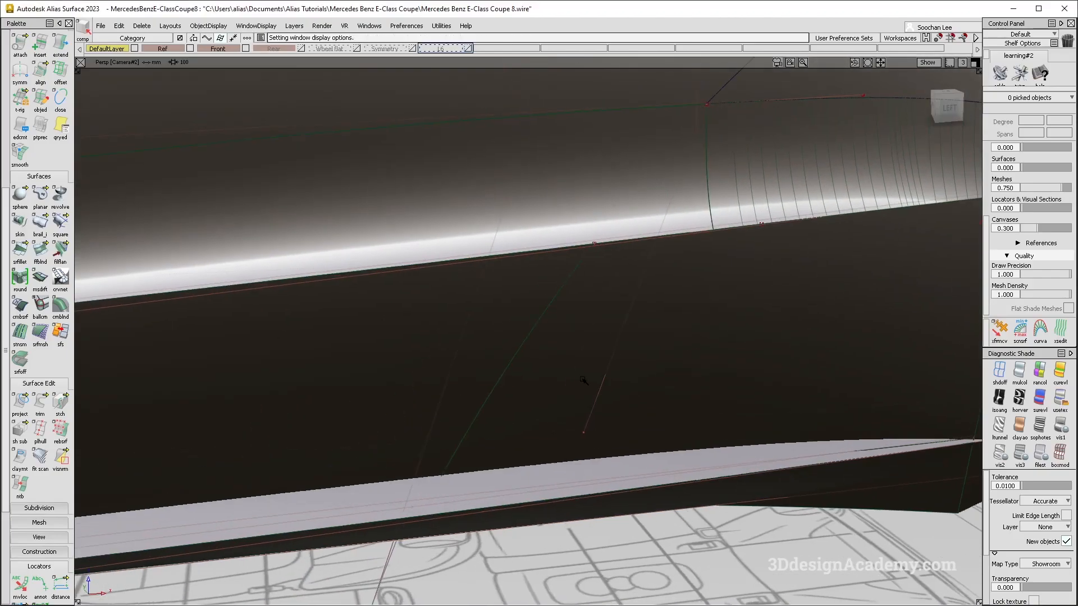
Pick the lower feature-line curve fit_curve#9 and shift it slightly along the Y axis
{"action": "left_click", "coordinate": [428, 268]}
{"action": "left_click_drag", "start_coordinate": [428, 268], "coordinate": [522, 301], "text": "alt+shift"}
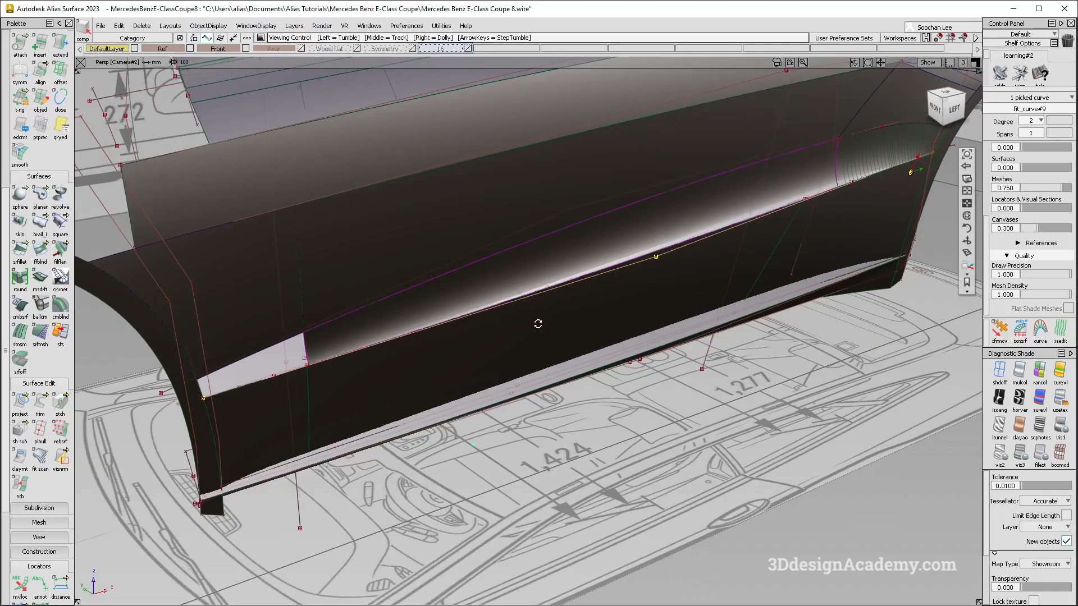
{"action": "left_click_drag", "start_coordinate": [534, 317], "coordinate": [630, 329], "text": "alt+shift"}
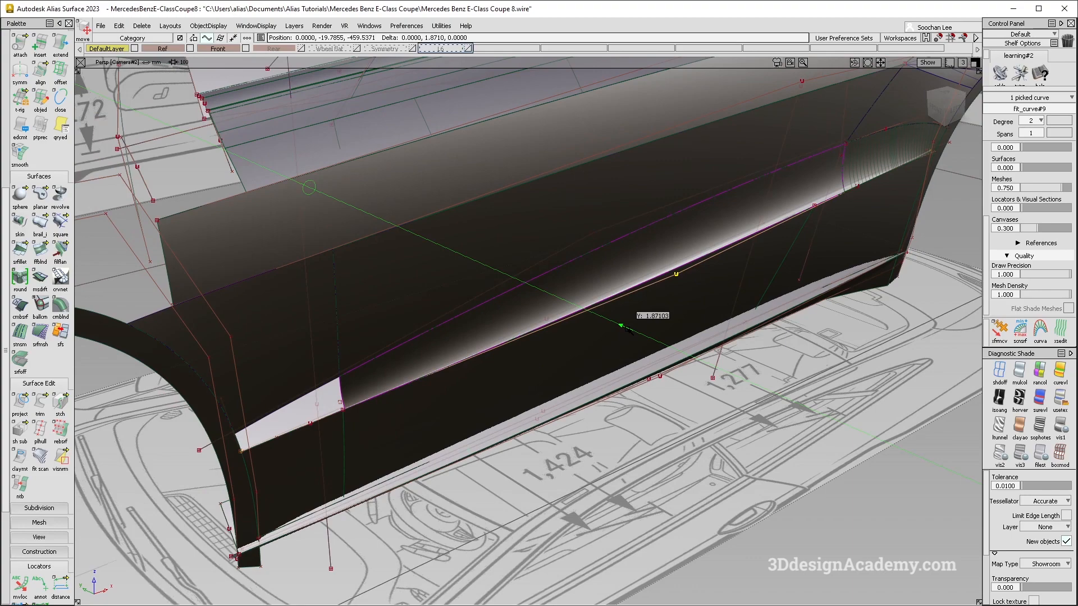
{"action": "middle_click_drag", "start_coordinate": [625, 328], "coordinate": [627, 330]}
{"action": "right_click_drag", "start_coordinate": [627, 329], "coordinate": [684, 269], "text": "alt+shift"}
{"action": "left_click_drag", "start_coordinate": [683, 270], "coordinate": [759, 288], "text": "alt+shift"}
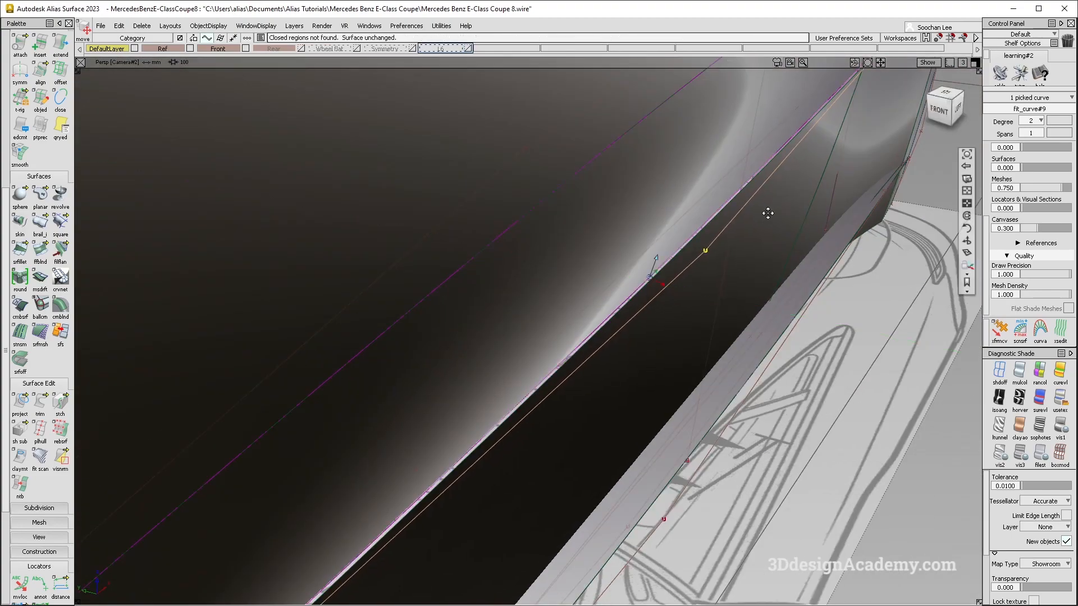
{"action": "right_click_drag", "start_coordinate": [768, 211], "coordinate": [681, 291], "text": "alt+shift"}
{"action": "middle_click_drag", "start_coordinate": [735, 228], "coordinate": [701, 169], "text": "alt+shift"}
{"action": "middle_click_drag", "start_coordinate": [565, 344], "coordinate": [552, 340]}
{"action": "left_click_drag", "start_coordinate": [560, 341], "coordinate": [480, 323], "text": "alt+shift"}
Pick the lower body-side surface Blend_srf#14 together with fit_curve#9 and hide every other object
{"action": "left_click", "coordinate": [506, 242]}
{"action": "right_click_drag", "start_coordinate": [730, 213], "coordinate": [446, 392], "text": "alt+shift"}
{"action": "middle_click_drag", "start_coordinate": [698, 198], "coordinate": [636, 274], "text": "alt+shift"}
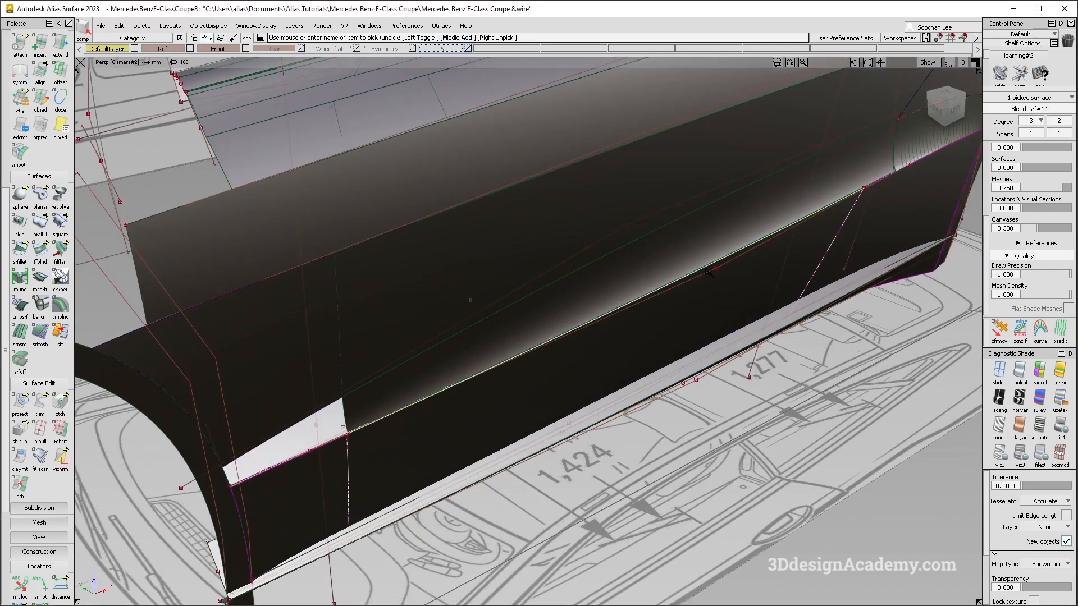
{"action": "left_click", "coordinate": [706, 278]}
{"action": "left_click", "coordinate": [193, 26]}
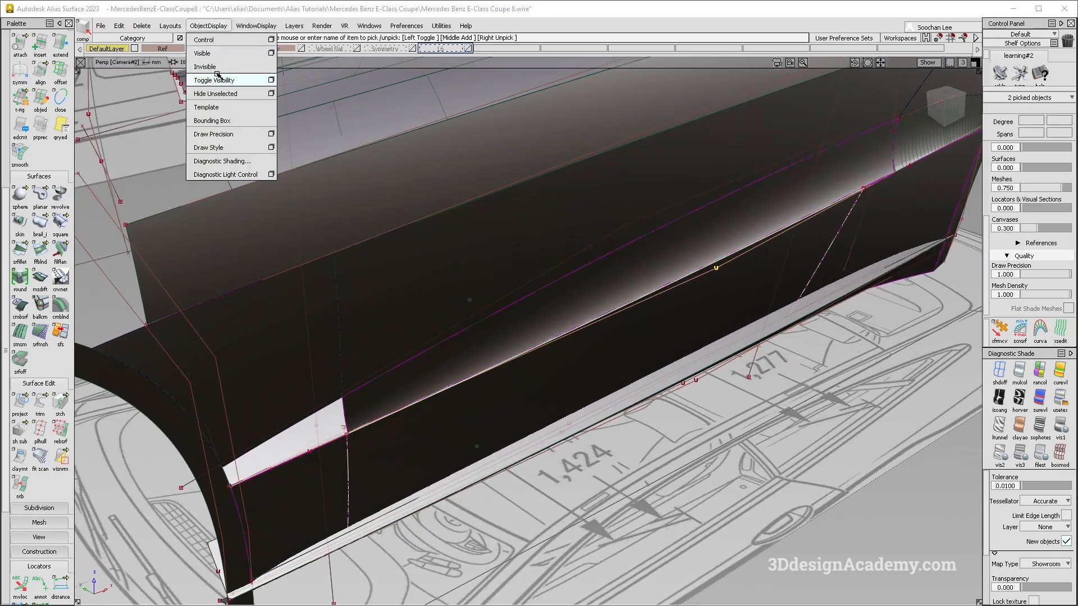
{"action": "left_click", "coordinate": [222, 85]}
Untrim the isolated lower body-side surface to its full length
{"action": "left_click", "coordinate": [609, 321]}
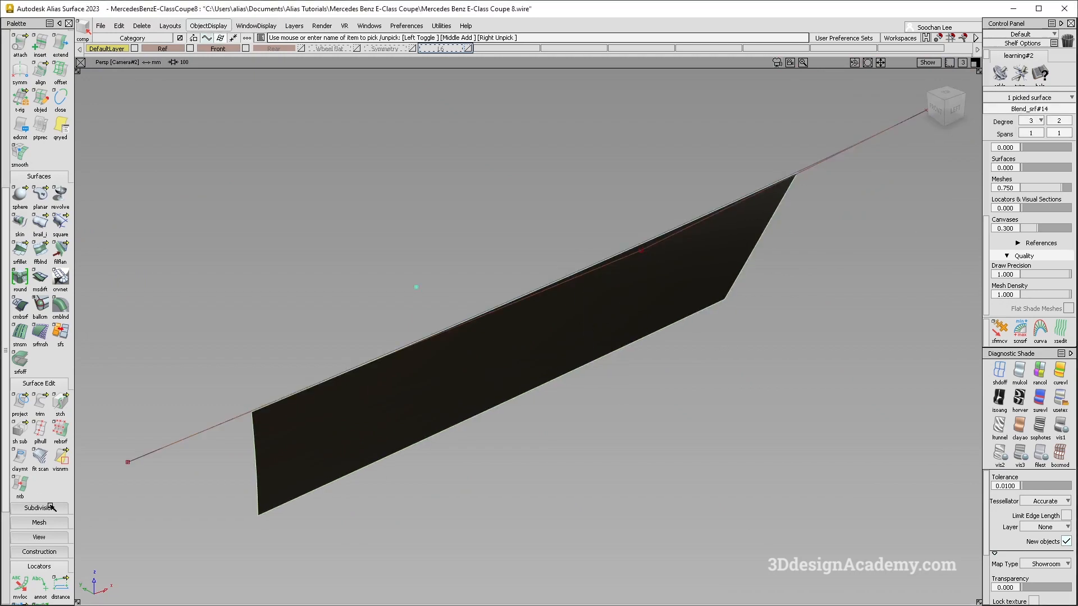
{"action": "left_click_drag", "start_coordinate": [40, 403], "coordinate": [89, 404]}
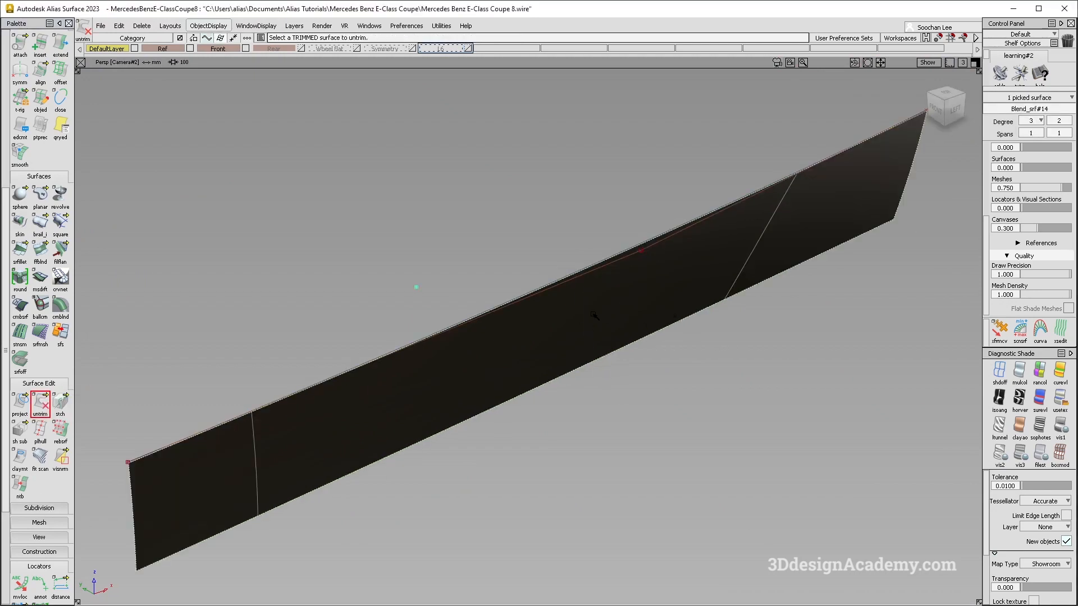
{"action": "left_click", "coordinate": [603, 372]}
Pick the untrimmed lower body-side surface and delete its construction history
{"action": "left_click", "coordinate": [47, 66]}
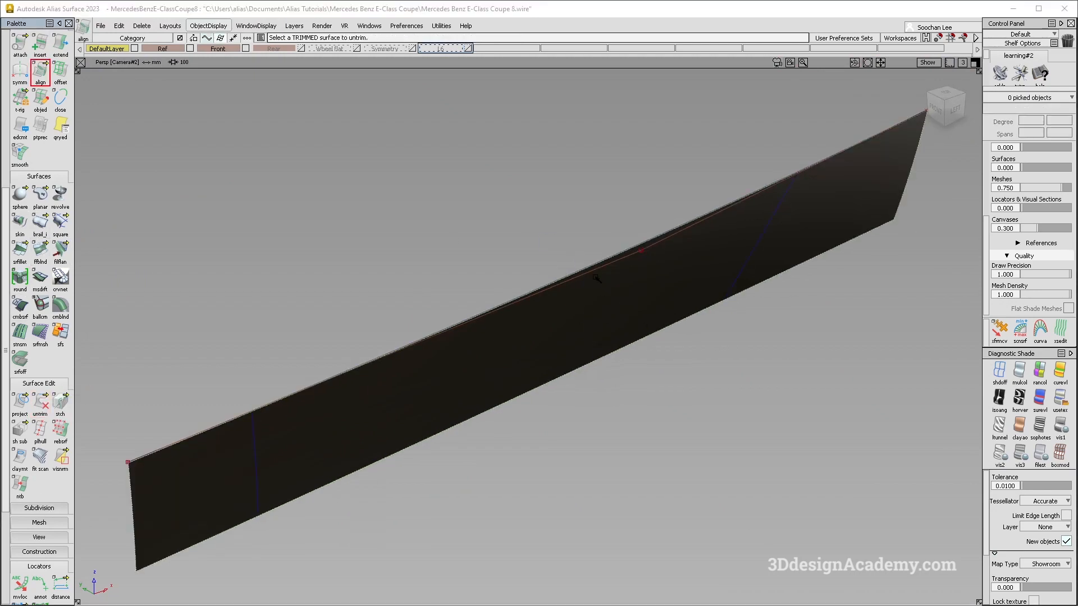
{"action": "left_click_drag", "start_coordinate": [601, 279], "coordinate": [588, 325], "text": "ctrl+shift"}
{"action": "left_click", "coordinate": [607, 332]}
{"action": "left_click", "coordinate": [141, 27]}
{"action": "left_click", "coordinate": [148, 52]}
{"action": "left_click", "coordinate": [487, 325]}
{"action": "left_click", "coordinate": [31, 126]}
{"action": "left_click", "coordinate": [39, 83]}
{"action": "left_click", "coordinate": [611, 270]}
{"action": "left_click", "coordinate": [624, 287]}
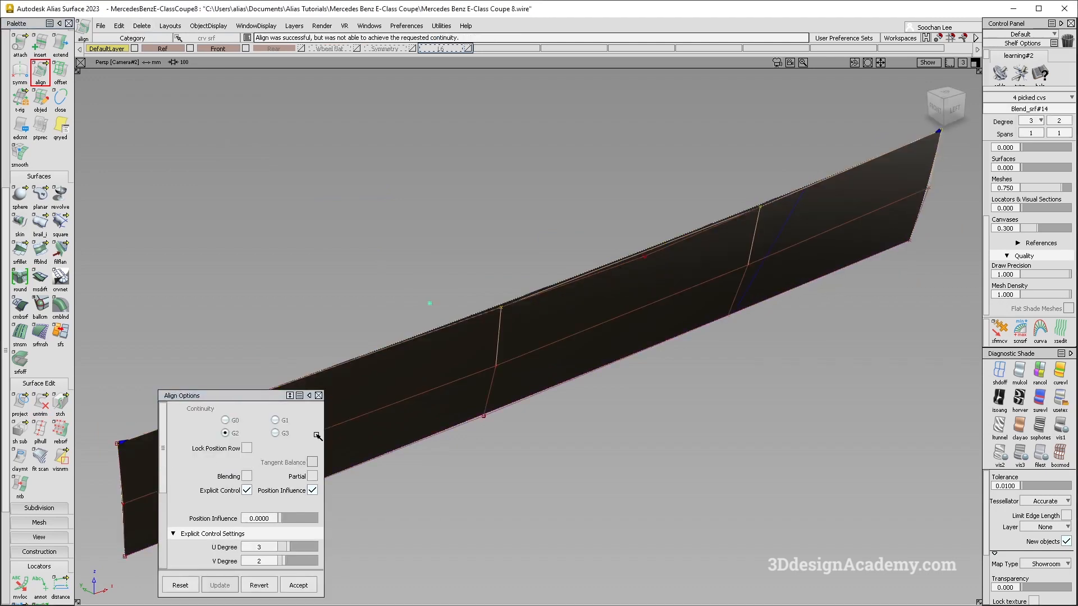
{"action": "left_click", "coordinate": [270, 588]}
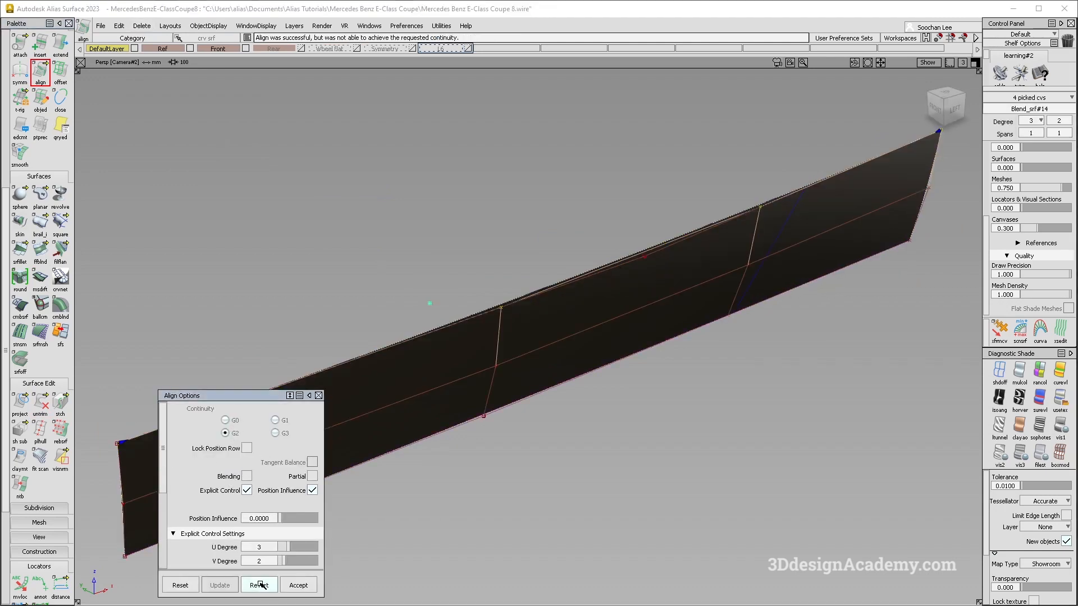
Align the upper edge of Blend_srf#14 to fit_curve#9 with G0 continuity and Blending enabled
{"action": "left_click", "coordinate": [532, 296]}
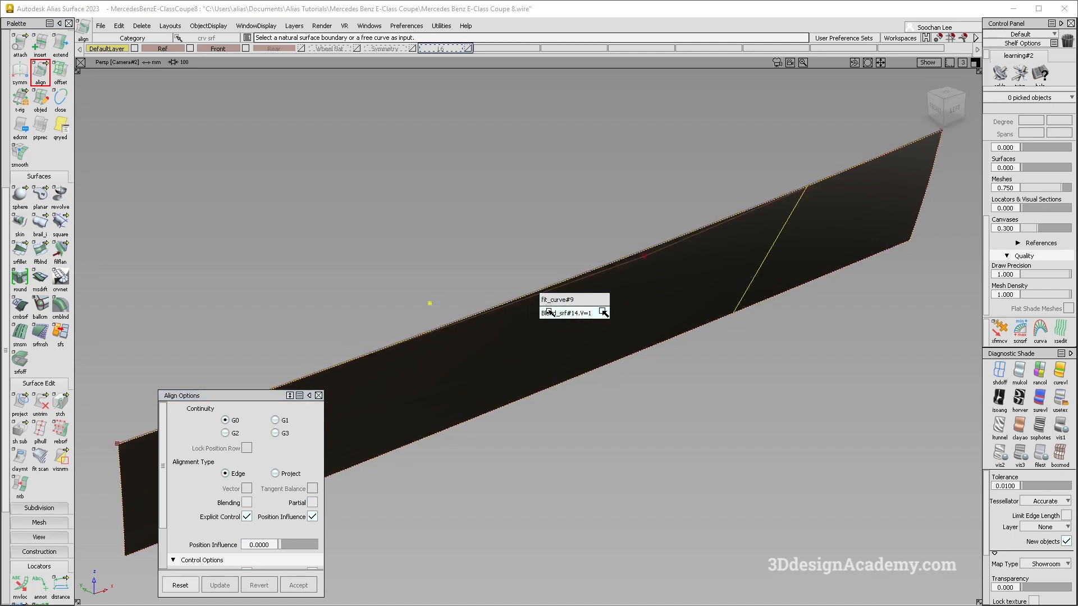
{"action": "left_click", "coordinate": [576, 312]}
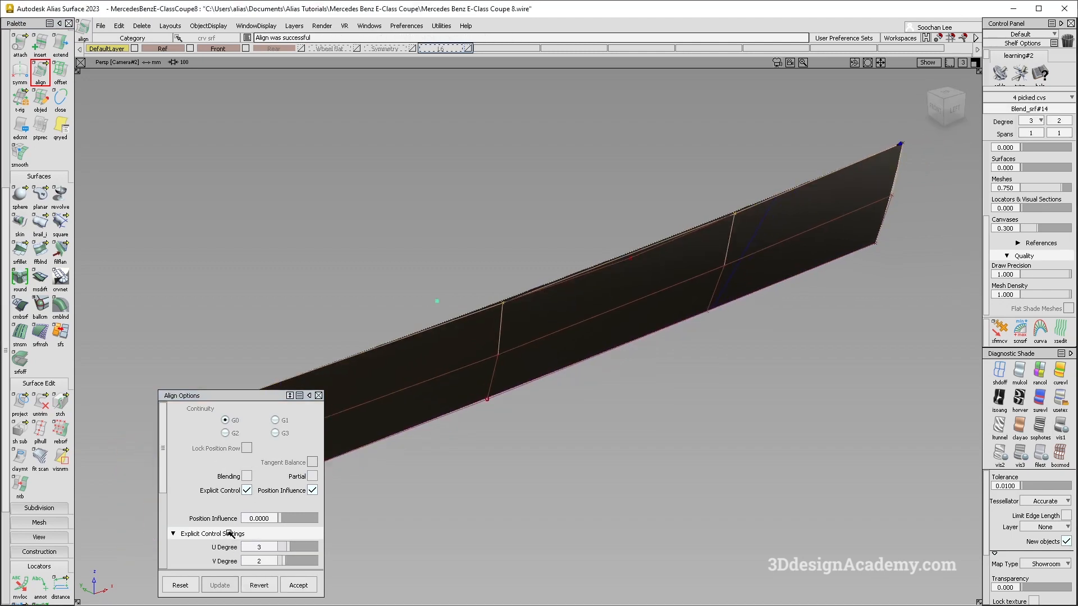
{"action": "left_click", "coordinate": [247, 477]}
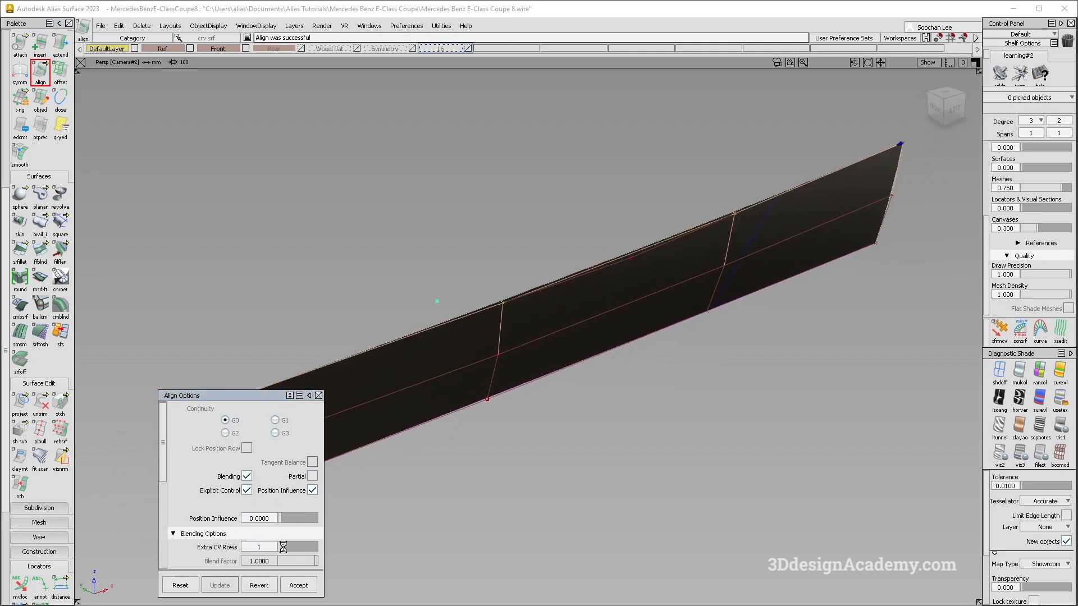
{"action": "left_click", "coordinate": [298, 585]}
Trim the aligned surface back to the section between its two curves on surface and unhide all other objects
{"action": "left_click_drag", "start_coordinate": [436, 383], "coordinate": [393, 415], "text": "ctrl+shift"}
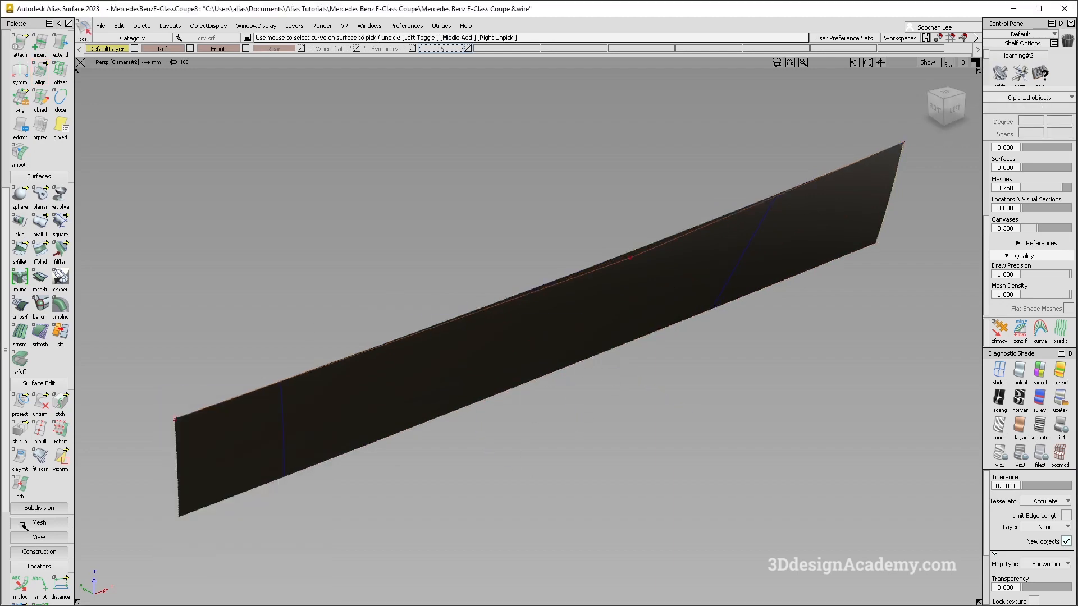
{"action": "left_click", "coordinate": [39, 403]}
{"action": "left_click", "coordinate": [549, 352]}
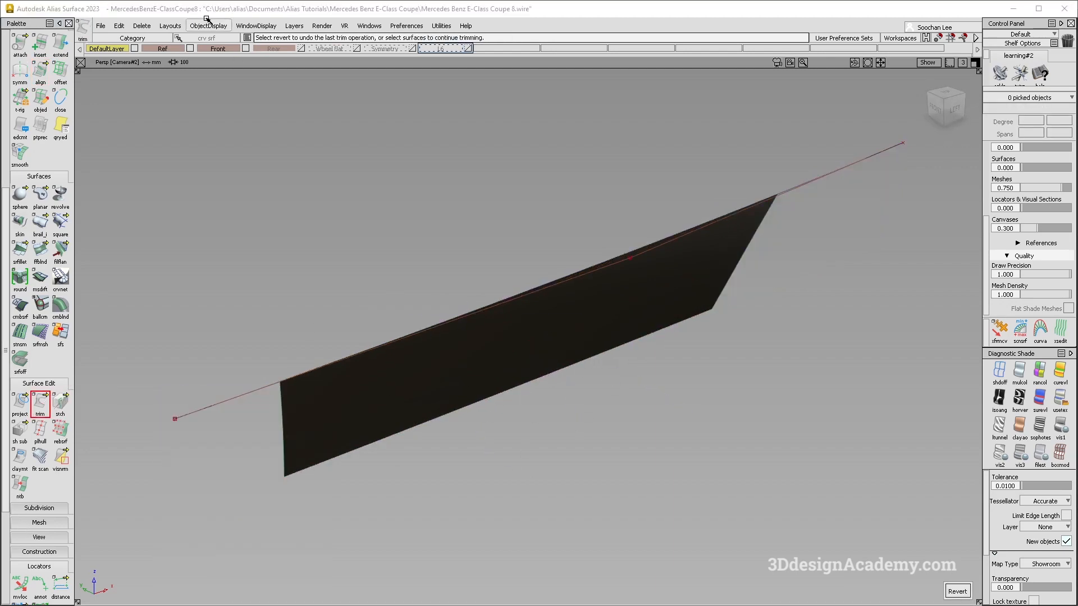
{"action": "left_click", "coordinate": [221, 26]}
{"action": "left_click", "coordinate": [236, 60]}
Query-edit the lower body-side surface rail_surf#9 beside the wheel arch
{"action": "left_click_drag", "start_coordinate": [303, 281], "coordinate": [327, 289], "text": "alt+shift"}
{"action": "right_click_drag", "start_coordinate": [327, 289], "coordinate": [640, 247], "text": "alt+shift"}
{"action": "left_click_drag", "start_coordinate": [640, 248], "coordinate": [681, 221], "text": "alt+shift"}
{"action": "left_click_drag", "start_coordinate": [684, 153], "coordinate": [672, 208], "text": "ctrl+shift"}
{"action": "left_click", "coordinate": [659, 320]}
{"action": "left_click_drag", "start_coordinate": [659, 320], "coordinate": [690, 252], "text": "alt+shift"}
{"action": "left_click_drag", "start_coordinate": [729, 217], "coordinate": [708, 294], "text": "ctrl+shift"}
{"action": "double_click", "coordinate": [782, 238]}
{"action": "right_click_drag", "start_coordinate": [708, 294], "coordinate": [674, 281], "text": "alt+shift"}
{"action": "middle_click_drag", "start_coordinate": [449, 306], "coordinate": [758, 312], "text": "alt+shift"}
{"action": "left_click_drag", "start_coordinate": [453, 337], "coordinate": [471, 402], "text": "ctrl+shift"}
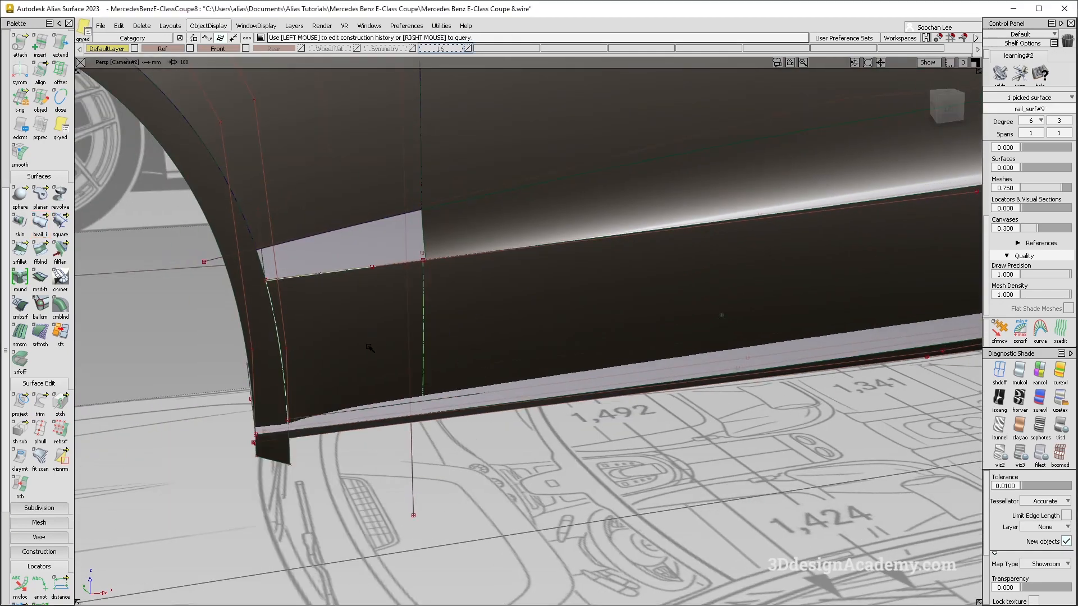
{"action": "left_click", "coordinate": [370, 350]}
{"action": "left_click", "coordinate": [447, 247]}
Examine the reflections along the lower feature line and body side up to the wheel arch from several angles
{"action": "left_click_drag", "start_coordinate": [467, 296], "coordinate": [477, 310], "text": "alt+shift"}
{"action": "left_click_drag", "start_coordinate": [517, 438], "coordinate": [500, 352], "text": "ctrl+shift"}
{"action": "middle_click_drag", "start_coordinate": [683, 328], "coordinate": [522, 359], "text": "alt+shift"}
{"action": "left_click_drag", "start_coordinate": [522, 359], "coordinate": [568, 378], "text": "alt+shift"}
{"action": "right_click_drag", "start_coordinate": [842, 314], "coordinate": [780, 271], "text": "alt+shift"}
{"action": "left_click_drag", "start_coordinate": [780, 270], "coordinate": [676, 315], "text": "alt+shift"}
{"action": "left_click", "coordinate": [808, 269], "text": "alt+shift"}
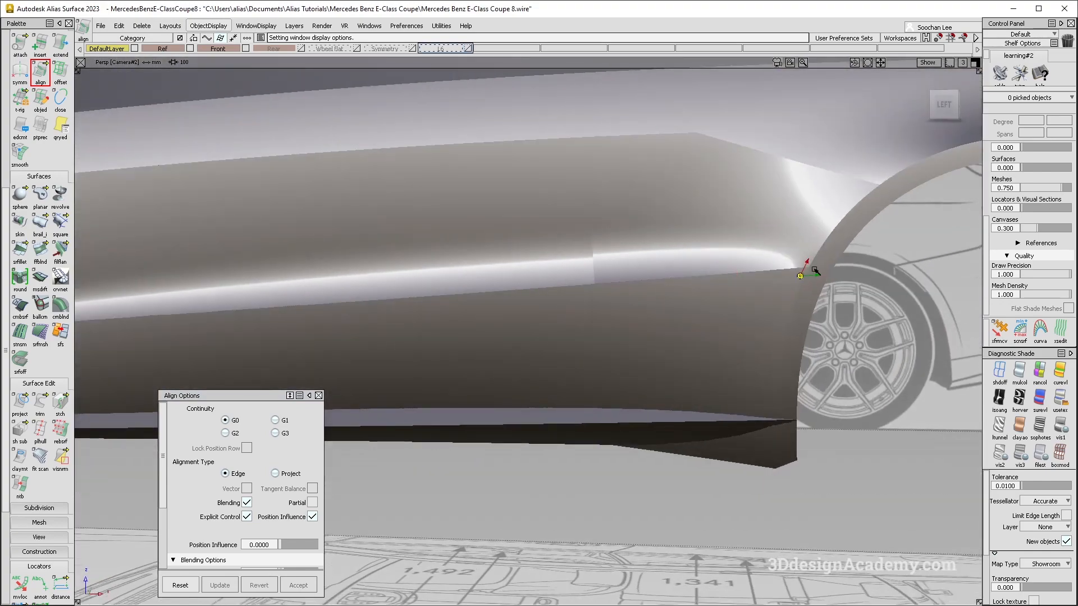
{"action": "right_click_drag", "start_coordinate": [807, 269], "coordinate": [839, 260], "text": "alt+shift"}
{"action": "left_click_drag", "start_coordinate": [824, 258], "coordinate": [603, 337], "text": "alt+shift"}
{"action": "mouse_move", "coordinate": [393, 316]}
{"action": "left_mouse_down", "text": "alt+shift"}
{"action": "mouse_move", "coordinate": [457, 308]}
{"action": "mouse_move", "coordinate": [413, 325]}
{"action": "mouse_move", "coordinate": [374, 303]}
{"action": "left_mouse_up", "text": "alt+shift"}
{"action": "right_click_drag", "start_coordinate": [344, 311], "coordinate": [397, 354], "text": "alt+shift"}
{"action": "key", "text": "alt+m"}
{"action": "right_click_drag", "start_coordinate": [556, 416], "coordinate": [623, 475], "text": "alt+shift"}
{"action": "middle_click_drag", "start_coordinate": [554, 406], "coordinate": [189, 393], "text": "alt+shift"}
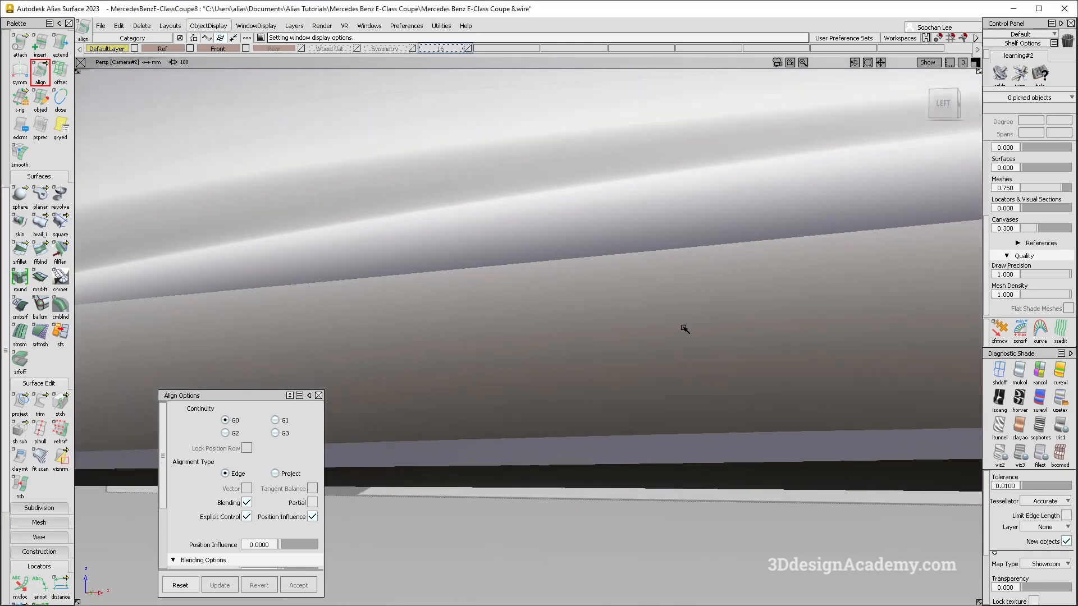
{"action": "right_click_drag", "start_coordinate": [684, 329], "coordinate": [294, 344], "text": "alt+shift"}
{"action": "middle_click_drag", "start_coordinate": [794, 277], "coordinate": [460, 293], "text": "alt+shift"}
{"action": "left_click_drag", "start_coordinate": [541, 320], "coordinate": [635, 352], "text": "alt+shift"}
{"action": "middle_click_drag", "start_coordinate": [584, 342], "coordinate": [649, 340], "text": "alt+shift"}
{"action": "right_click_drag", "start_coordinate": [640, 405], "coordinate": [627, 270], "text": "alt+shift"}
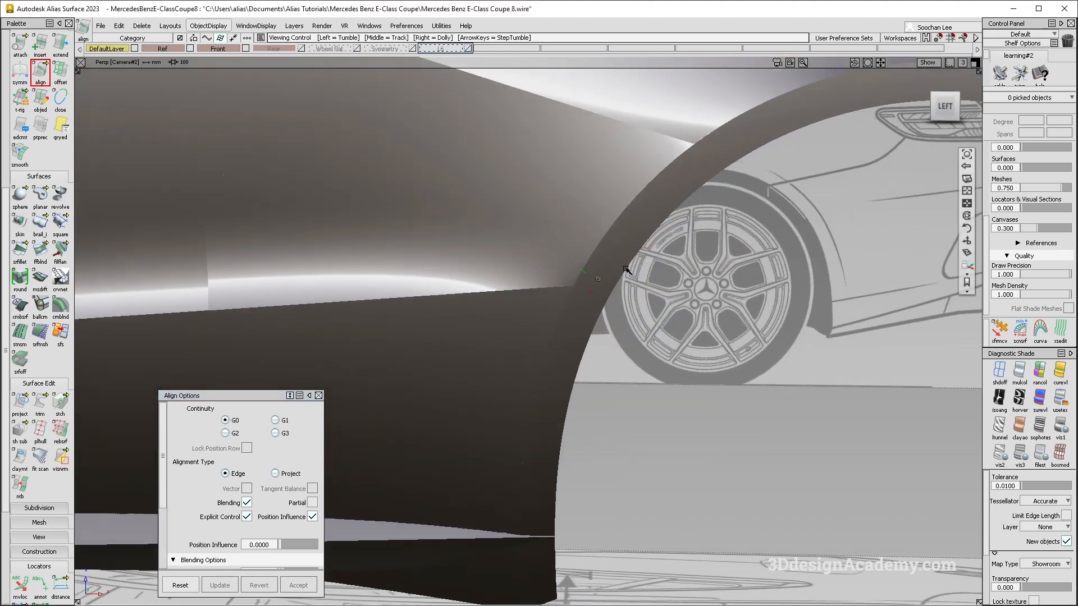
Show the model's curves and CVs again and switch the surfaces to multi-color diagnostic shading
{"action": "left_click_drag", "start_coordinate": [635, 346], "coordinate": [619, 311], "text": "ctrl+shift"}
{"action": "left_click", "coordinate": [619, 309]}
{"action": "key", "text": "Delete"}
{"action": "key", "text": "Return"}
{"action": "right_click_drag", "start_coordinate": [620, 309], "coordinate": [603, 329], "text": "alt+shift"}
{"action": "key", "text": "F6"}
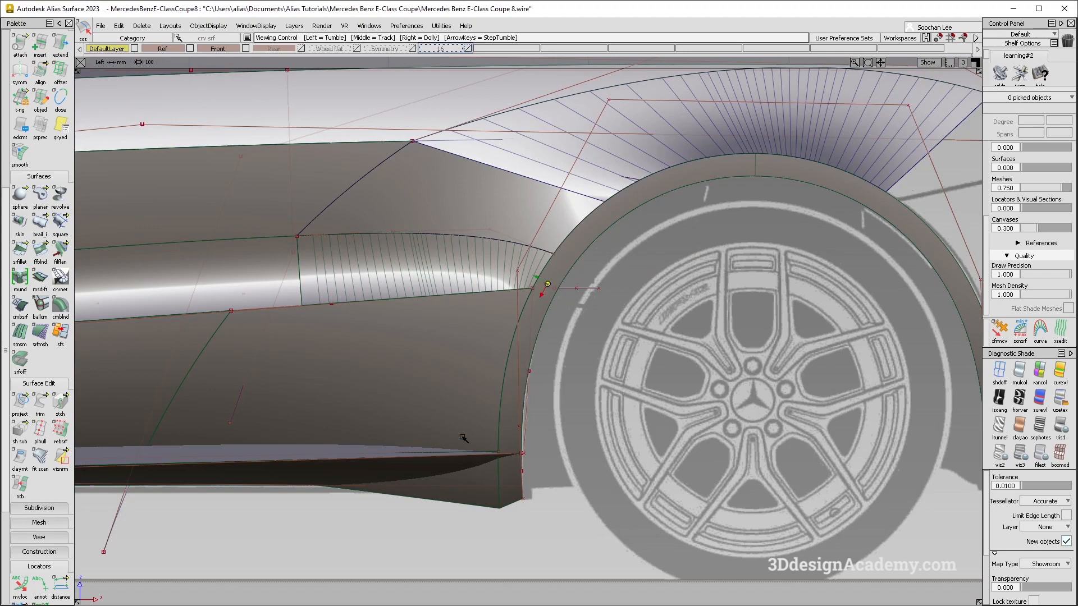
{"action": "key", "text": "F8"}
{"action": "middle_click_drag", "start_coordinate": [461, 493], "coordinate": [611, 378], "text": "alt+shift"}
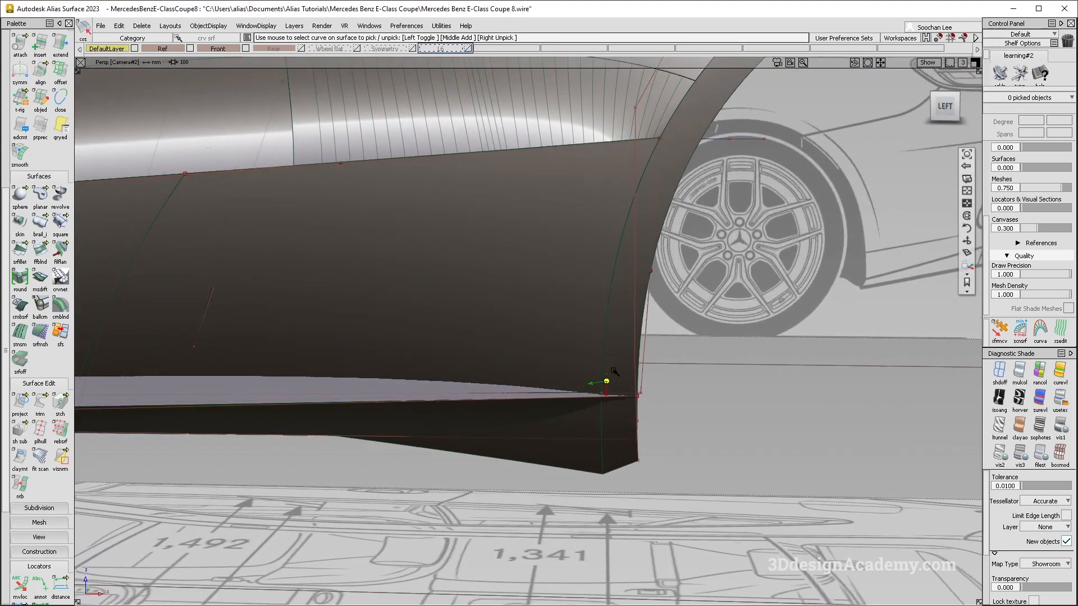
{"action": "left_click_drag", "start_coordinate": [611, 378], "coordinate": [634, 474], "text": "alt+shift"}
{"action": "left_click", "coordinate": [1019, 371]}
{"action": "mouse_move", "coordinate": [581, 359]}
{"action": "left_mouse_down", "text": "alt+shift"}
{"action": "mouse_move", "coordinate": [577, 390]}
{"action": "mouse_move", "coordinate": [597, 414]}
{"action": "mouse_move", "coordinate": [544, 378]}
{"action": "left_mouse_up", "text": "alt+shift"}
{"action": "left_click_drag", "start_coordinate": [666, 393], "coordinate": [445, 370], "text": "alt+shift"}
{"action": "left_click_drag", "start_coordinate": [281, 391], "coordinate": [467, 356], "text": "alt+shift"}
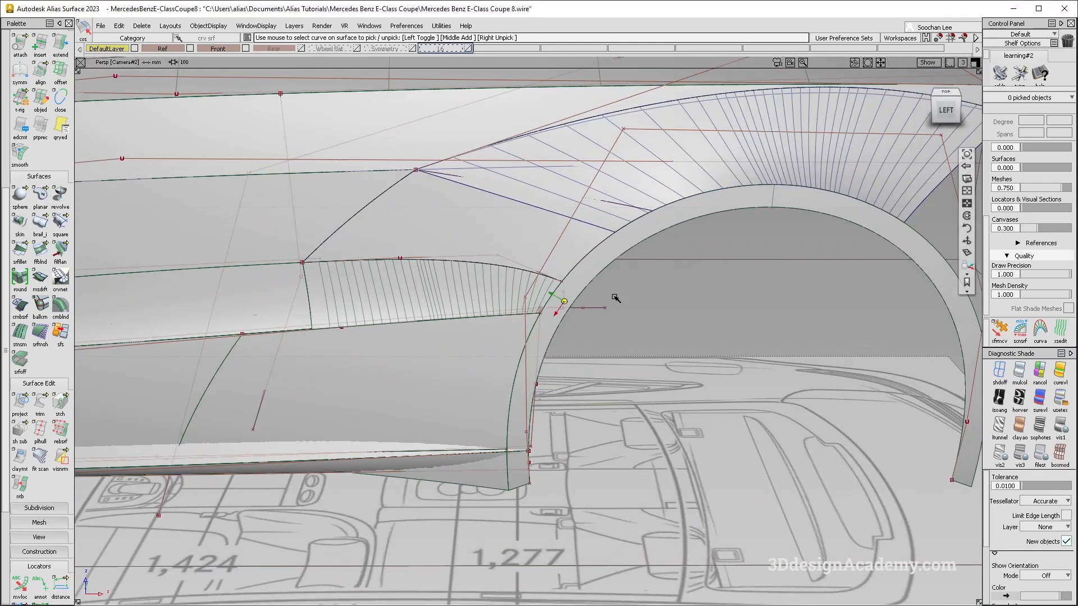
Insert a curve on surface across the wheel-arch strip at the point where the lower feature line meets it
{"action": "scroll", "coordinate": [40, 61], "scroll_direction": "up", "scroll_amount": 5}
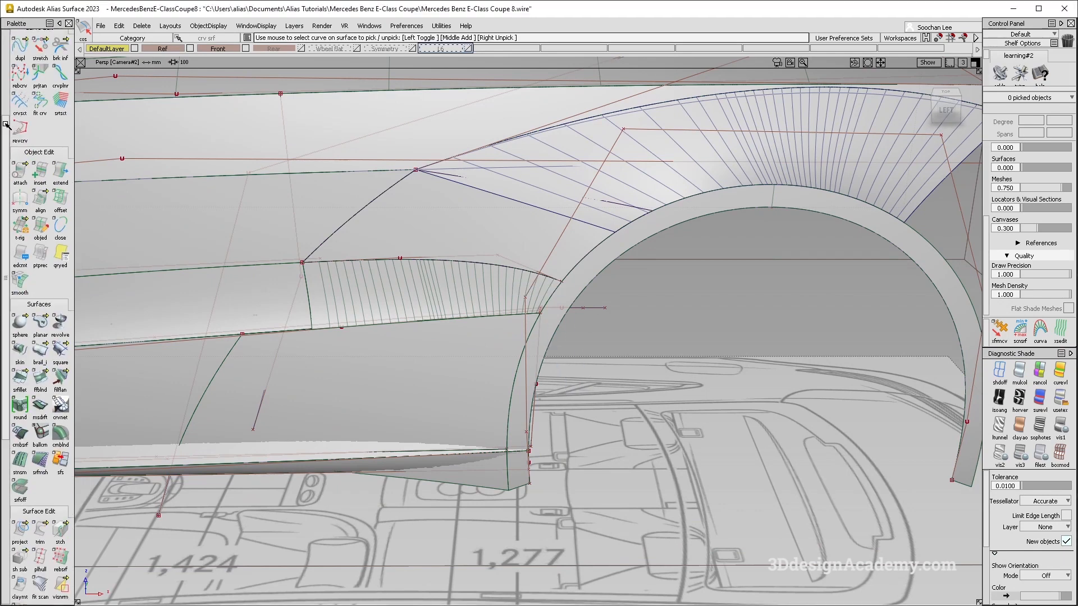
{"action": "scroll", "coordinate": [11, 141], "scroll_direction": "down", "scroll_amount": 2}
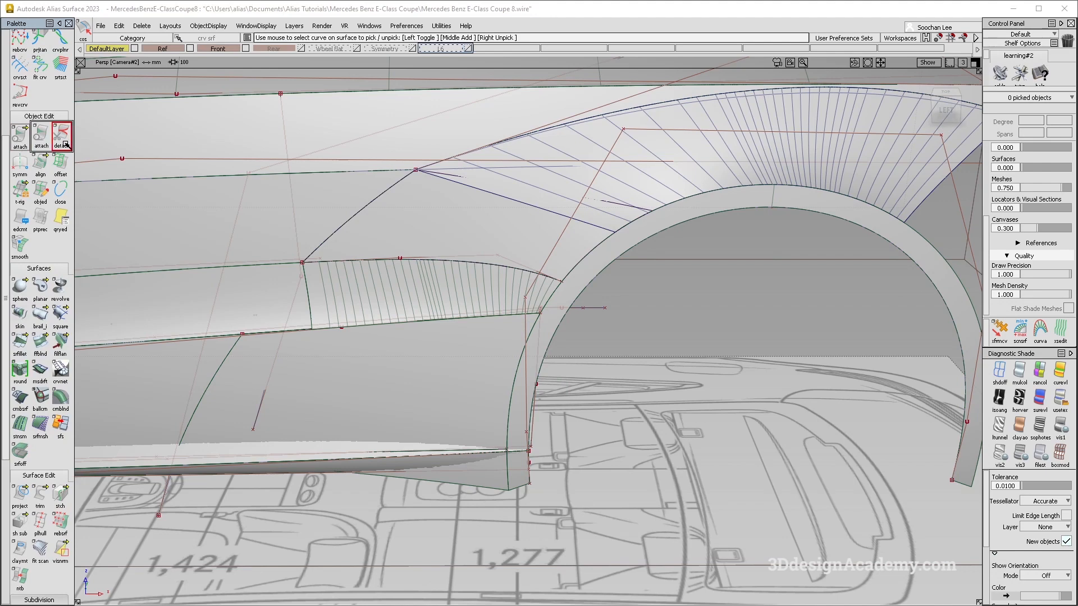
{"action": "middle_click_drag", "start_coordinate": [544, 311], "coordinate": [429, 301], "text": "alt+shift"}
{"action": "left_click_drag", "start_coordinate": [429, 301], "coordinate": [424, 320], "text": "alt+shift"}
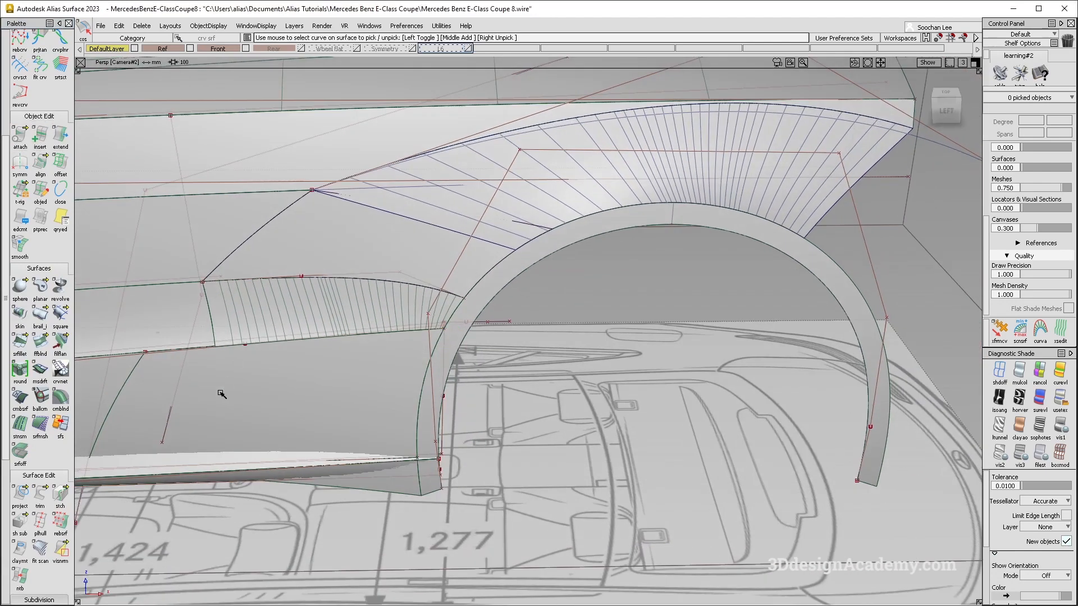
{"action": "scroll", "coordinate": [35, 158], "scroll_direction": "up", "scroll_amount": 8}
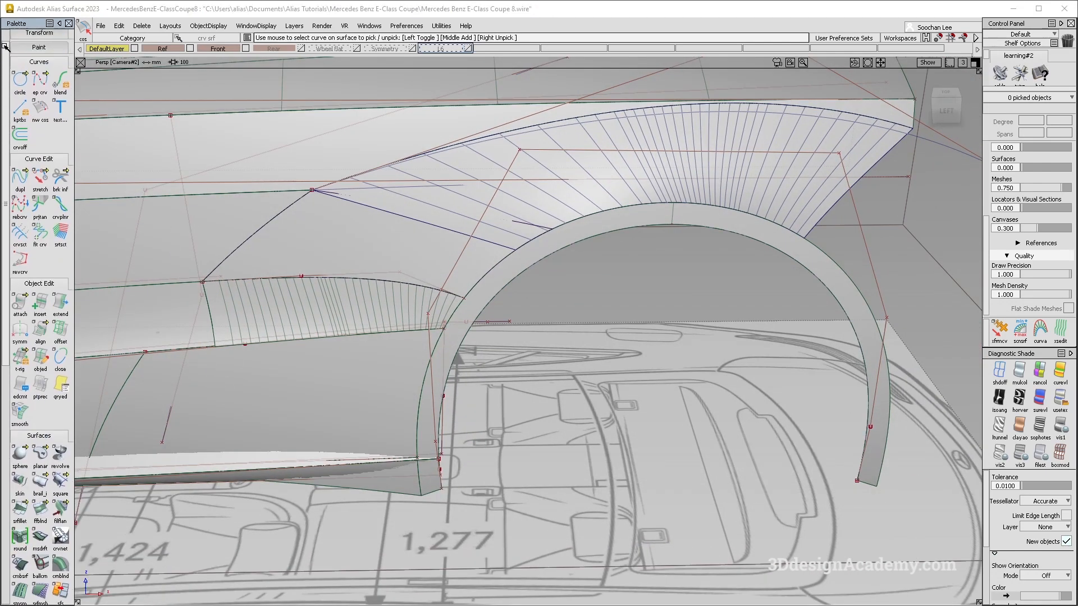
{"action": "double_click", "coordinate": [40, 320]}
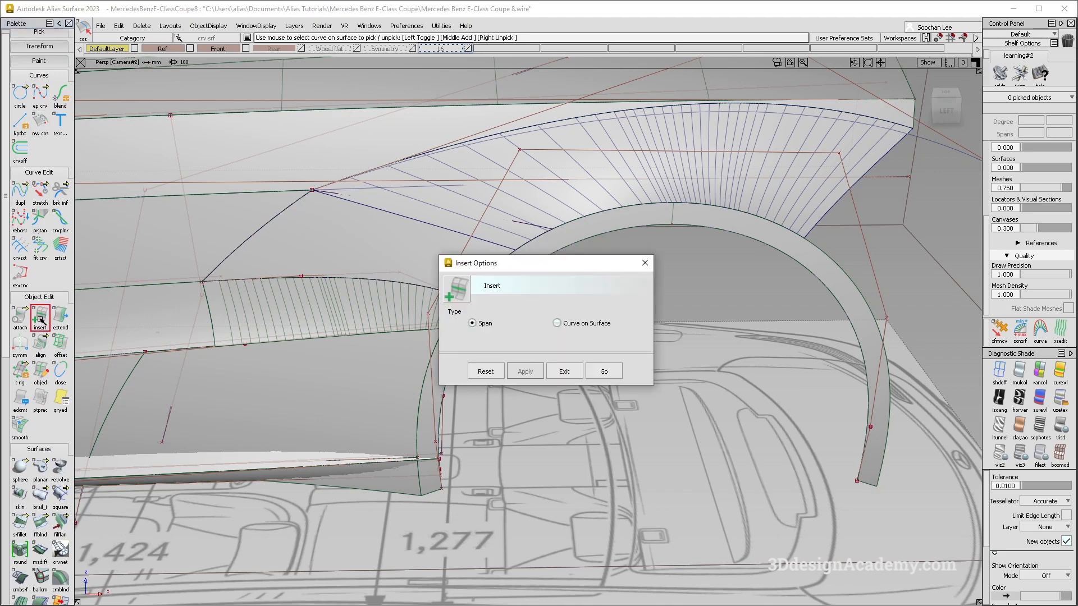
{"action": "left_click", "coordinate": [604, 371]}
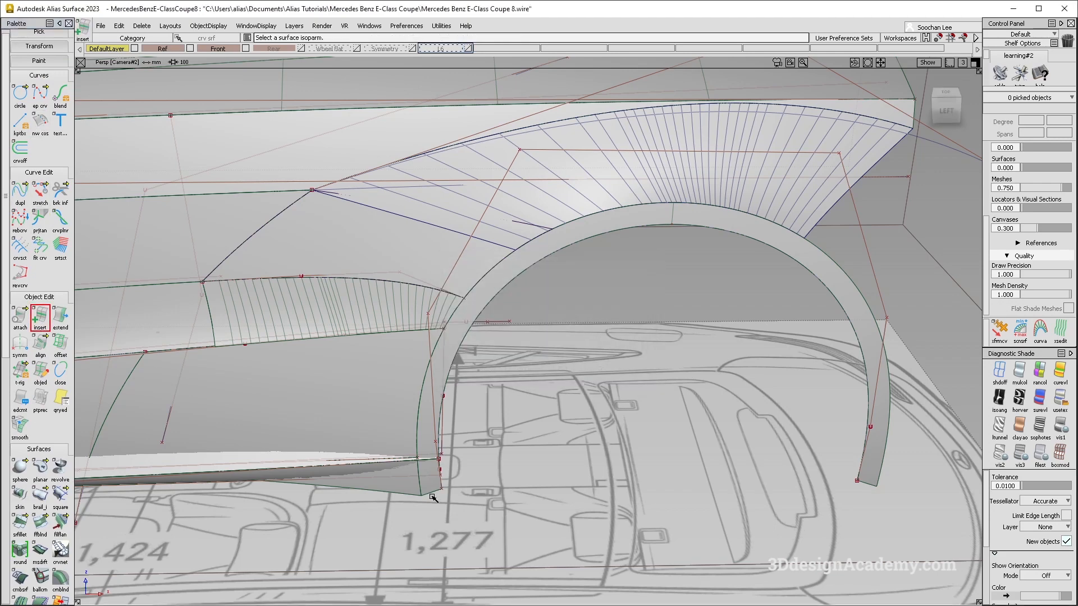
{"action": "left_click", "coordinate": [444, 339]}
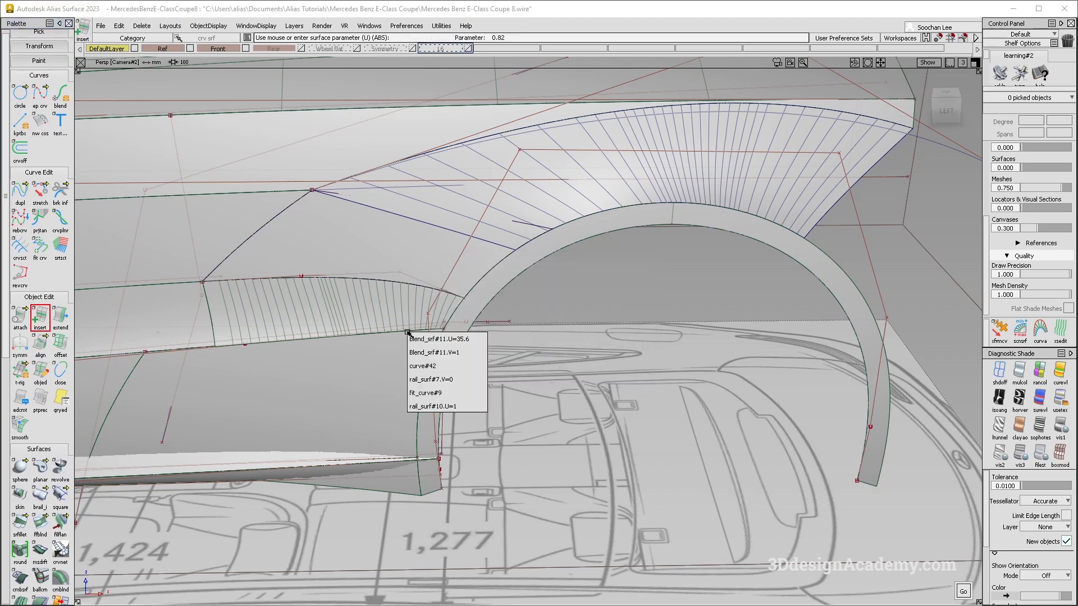
{"action": "left_click", "coordinate": [434, 368]}
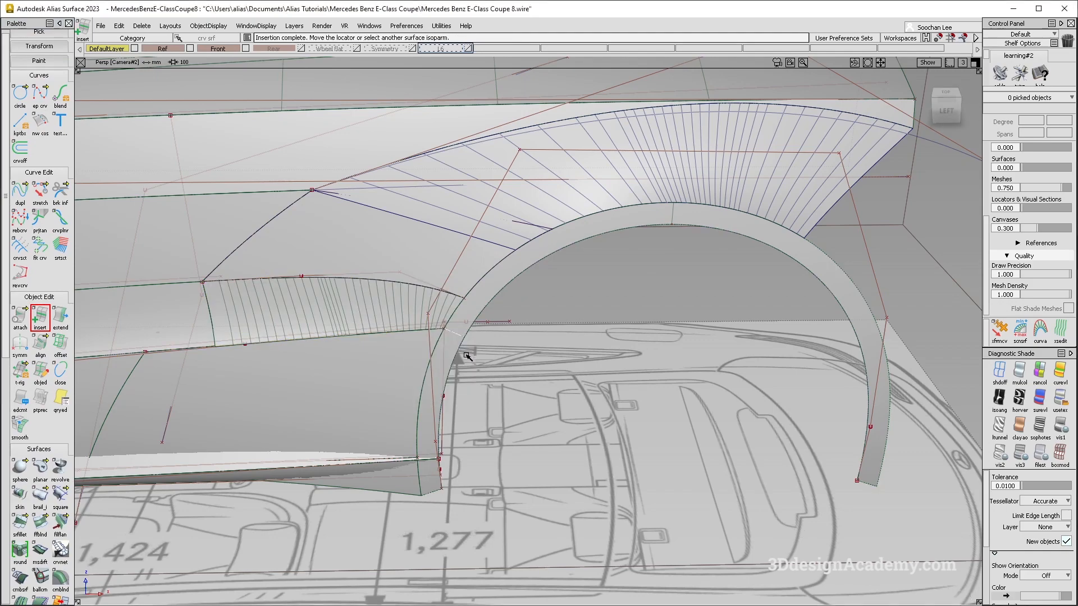
{"action": "scroll", "coordinate": [35, 541], "scroll_direction": "down", "scroll_amount": 2}
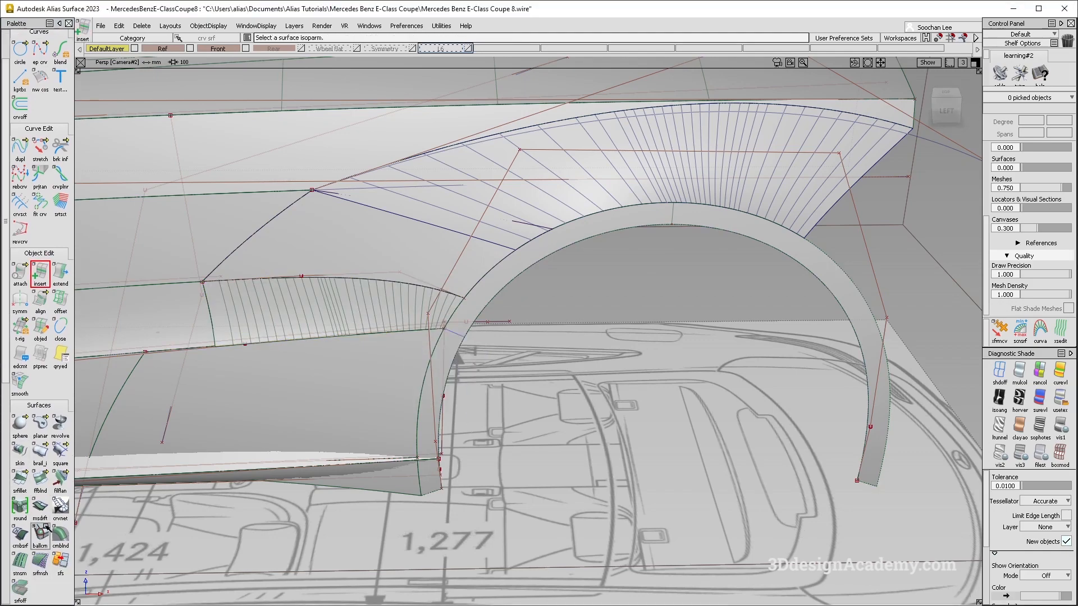
{"action": "scroll", "coordinate": [432, 405], "scroll_direction": "up", "scroll_amount": 5}
{"action": "mouse_move", "coordinate": [432, 404]}
{"action": "left_mouse_down", "text": "alt+shift"}
{"action": "mouse_move", "coordinate": [444, 449]}
{"action": "mouse_move", "coordinate": [410, 434]}
{"action": "left_mouse_up", "text": "alt+shift"}
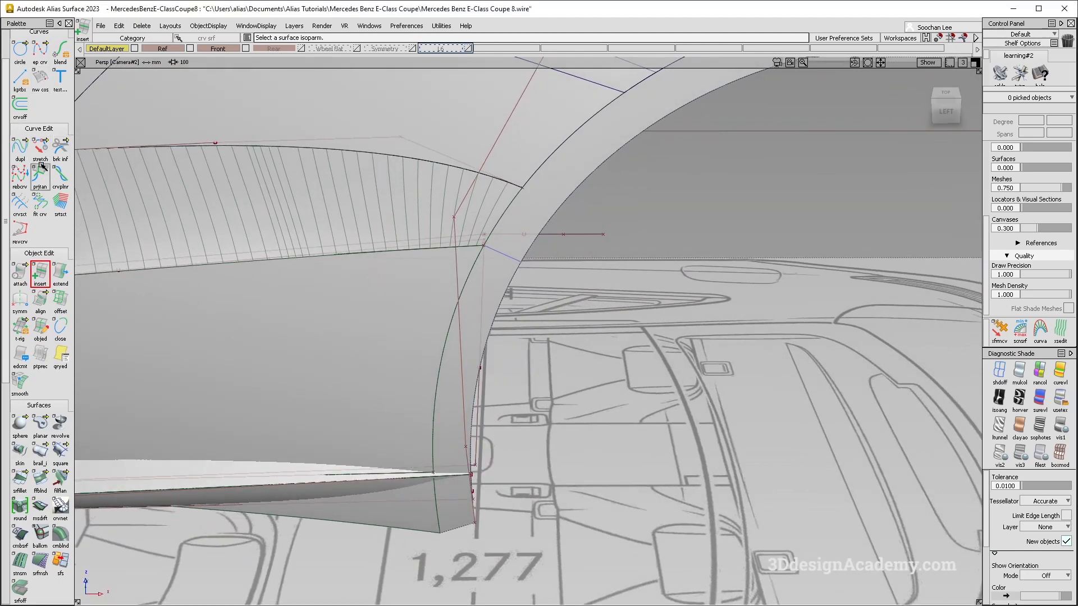
{"action": "left_click", "coordinate": [40, 203]}
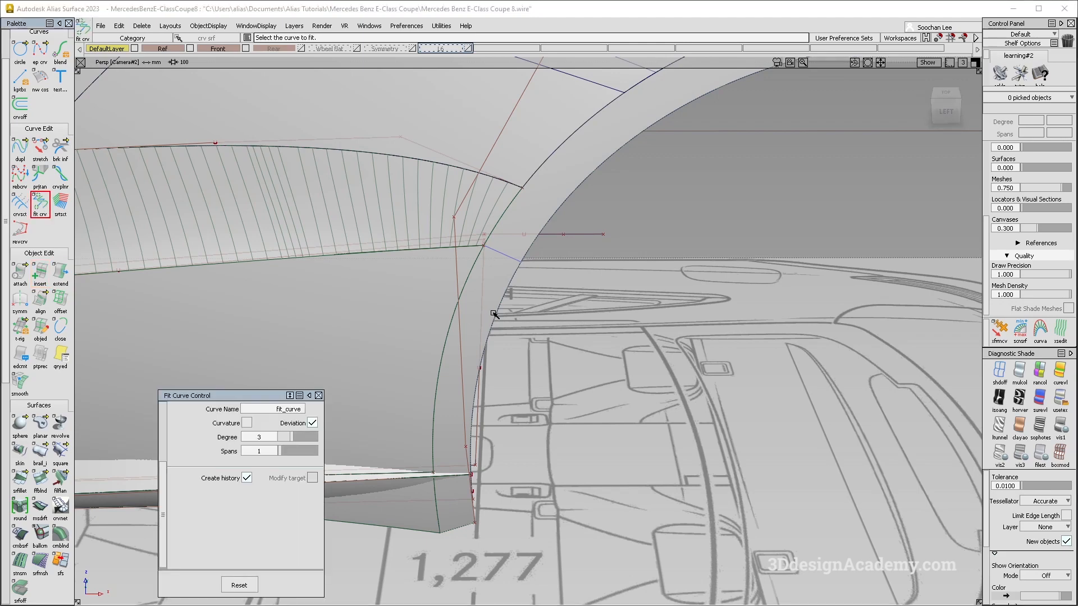
{"action": "left_click_drag", "start_coordinate": [473, 428], "coordinate": [473, 384], "text": "ctrl+shift"}
Divide the wheel-arch strip with Trim along the inserted curve on surface and reapply multi-color shading
{"action": "middle_click_drag", "start_coordinate": [472, 407], "coordinate": [442, 418], "text": "alt+shift"}
{"action": "scroll", "coordinate": [40, 561], "scroll_direction": "down", "scroll_amount": 2}
{"action": "scroll", "coordinate": [39, 562], "scroll_direction": "down", "scroll_amount": 2}
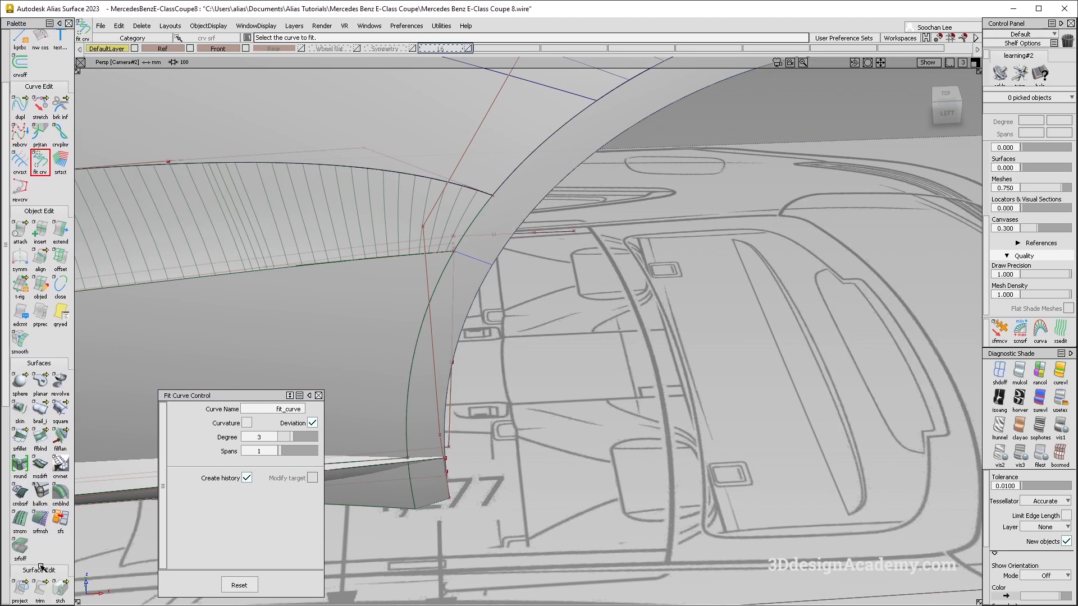
{"action": "left_click", "coordinate": [40, 587]}
{"action": "left_click", "coordinate": [505, 233]}
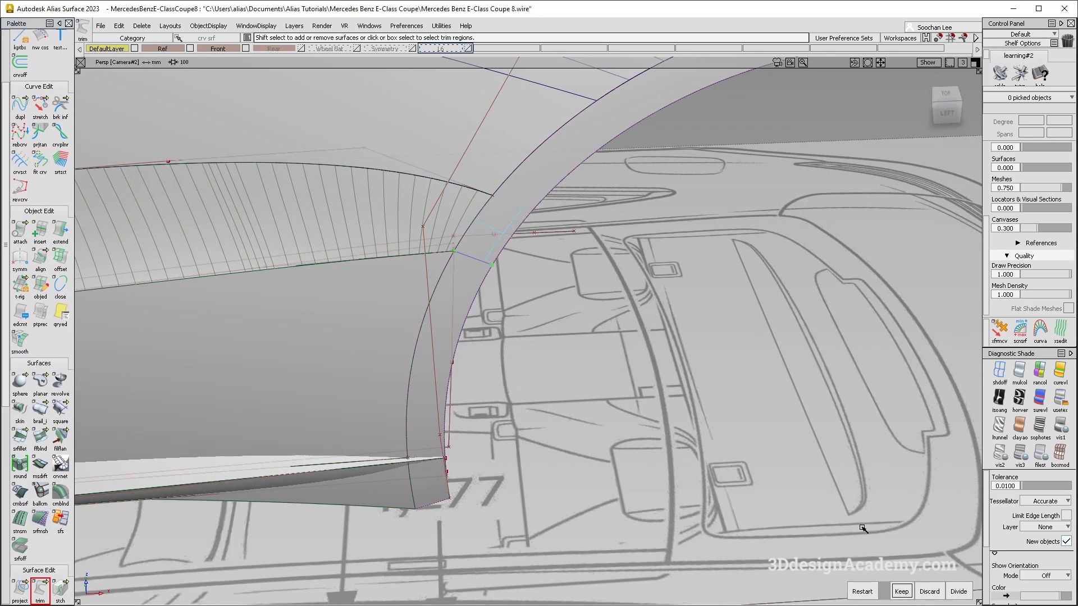
{"action": "left_click", "coordinate": [958, 586]}
{"action": "left_click", "coordinate": [484, 371]}
{"action": "left_click_drag", "start_coordinate": [460, 371], "coordinate": [492, 367], "text": "alt+shift"}
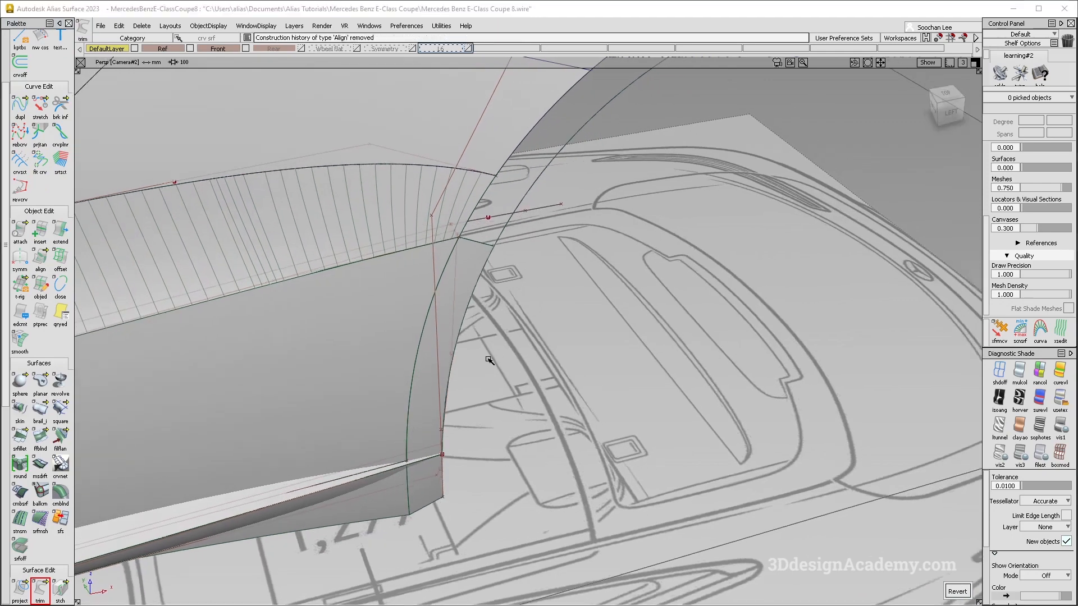
{"action": "left_click", "coordinate": [1019, 371]}
{"action": "left_click_drag", "start_coordinate": [400, 448], "coordinate": [468, 403], "text": "alt+shift"}
Fit a degree 3, single-span curve to the wheel-opening edge of the lower arch piece, ending at the sill line
{"action": "left_click", "coordinate": [24, 107]}
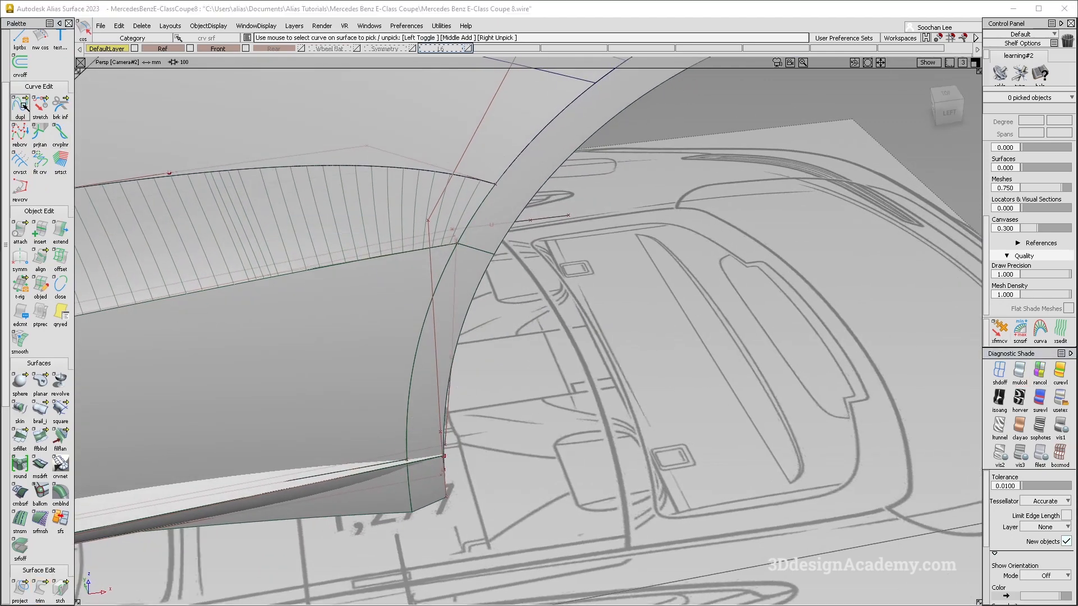
{"action": "left_click", "coordinate": [481, 283]}
{"action": "left_click", "coordinate": [513, 305]}
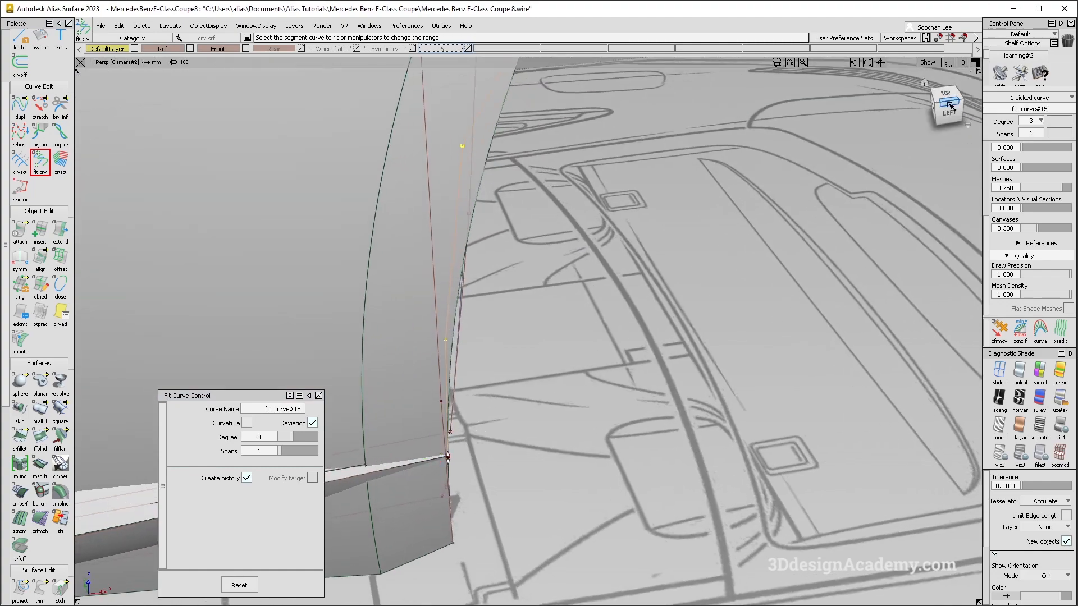
{"action": "left_click", "coordinate": [950, 106]}
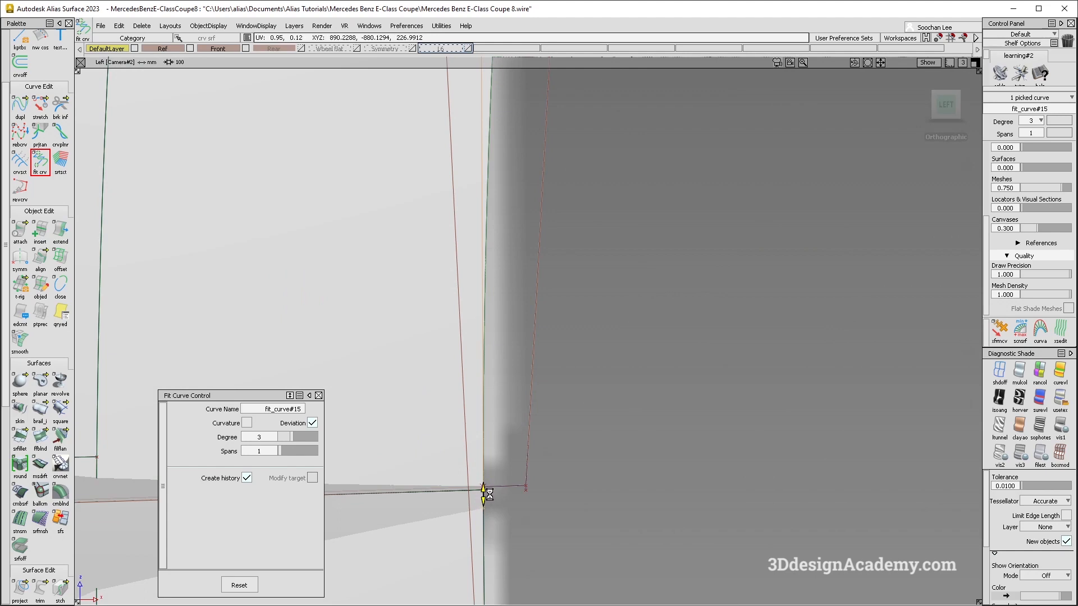
{"action": "left_click_drag", "start_coordinate": [501, 486], "coordinate": [490, 486], "text": "alt+shift"}
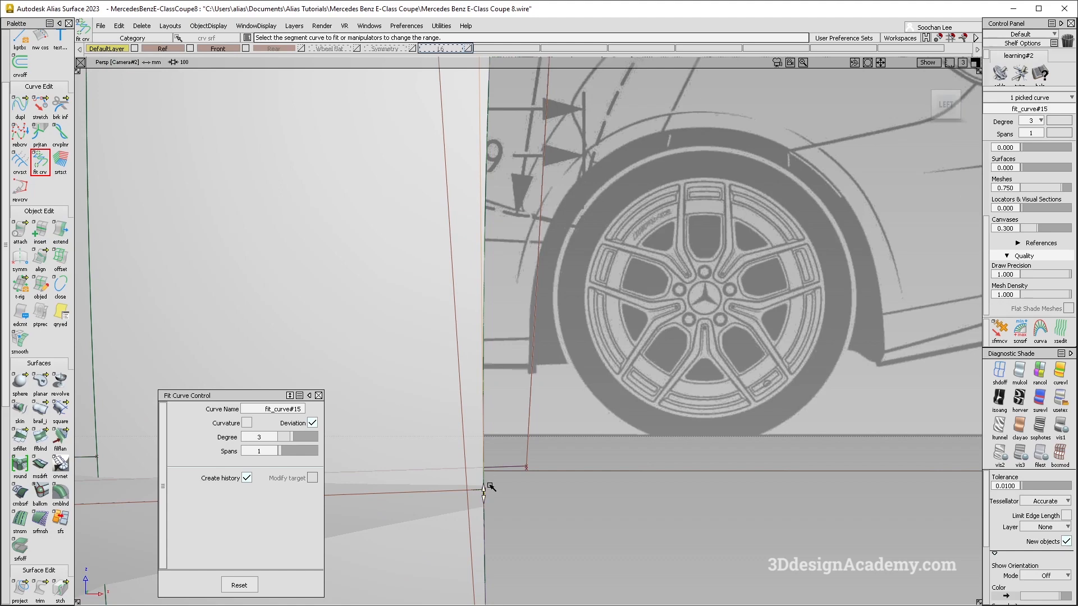
{"action": "left_click_drag", "start_coordinate": [567, 409], "coordinate": [527, 463], "text": "alt+shift"}
Fit a degree 3, single-span curve to the body-side edge rail_surf#10.V=1 of the arch piece, ending at the sill line
{"action": "left_click", "coordinate": [528, 463]}
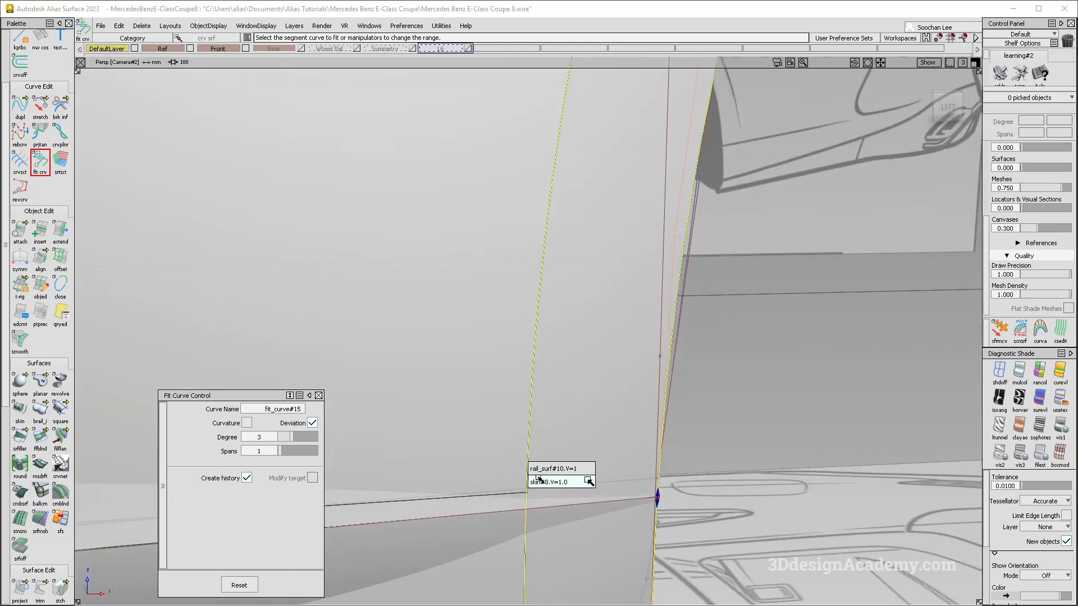
{"action": "left_click", "coordinate": [541, 469]}
{"action": "right_click_drag", "start_coordinate": [580, 481], "coordinate": [530, 440], "text": "alt+shift"}
{"action": "middle_click_drag", "start_coordinate": [529, 440], "coordinate": [518, 416], "text": "alt+shift"}
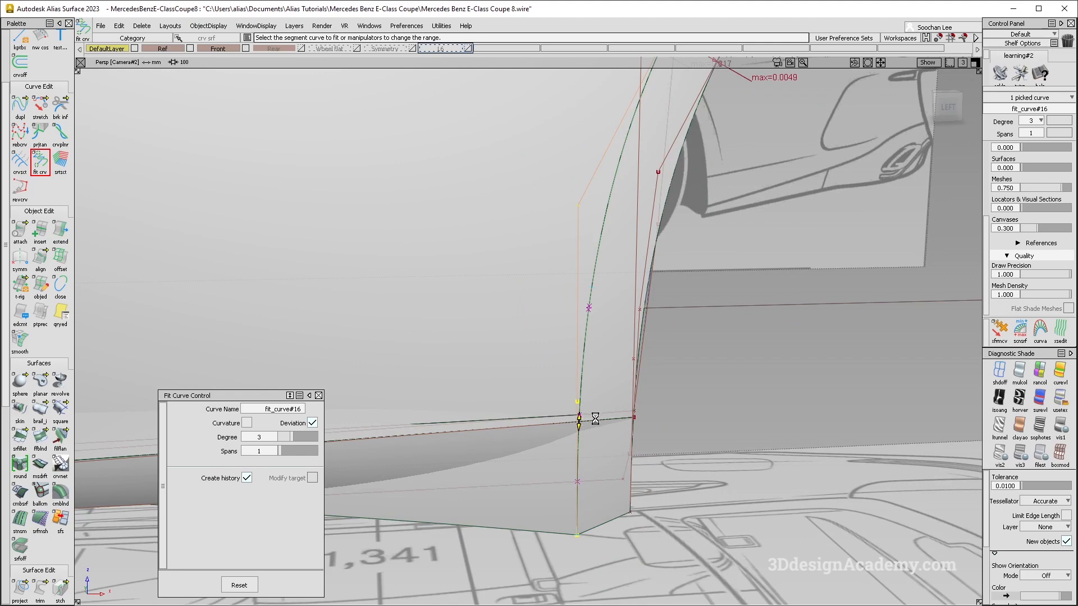
{"action": "middle_click_drag", "start_coordinate": [614, 306], "coordinate": [580, 395], "text": "alt+shift"}
{"action": "right_click_drag", "start_coordinate": [580, 394], "coordinate": [571, 447], "text": "alt+shift"}
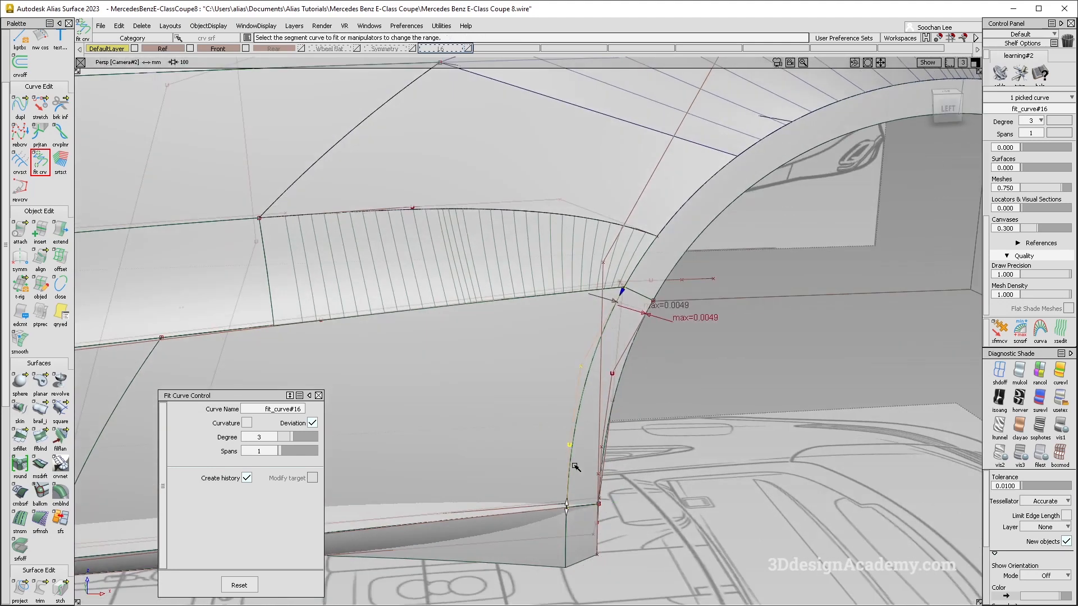
Delete the construction history of the two fitted curves along the lower wheel-arch piece
{"action": "left_click", "coordinate": [562, 441]}
{"action": "left_click_drag", "start_coordinate": [583, 340], "coordinate": [610, 377], "text": "ctrl+shift"}
{"action": "left_click", "coordinate": [587, 370]}
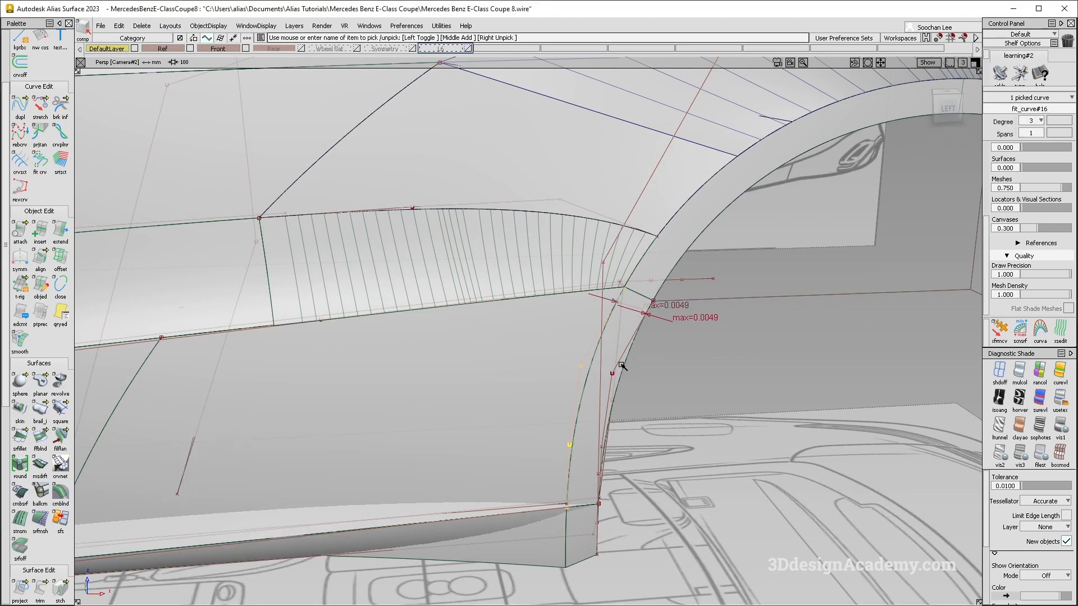
{"action": "left_click", "coordinate": [621, 365]}
{"action": "left_click", "coordinate": [639, 372]}
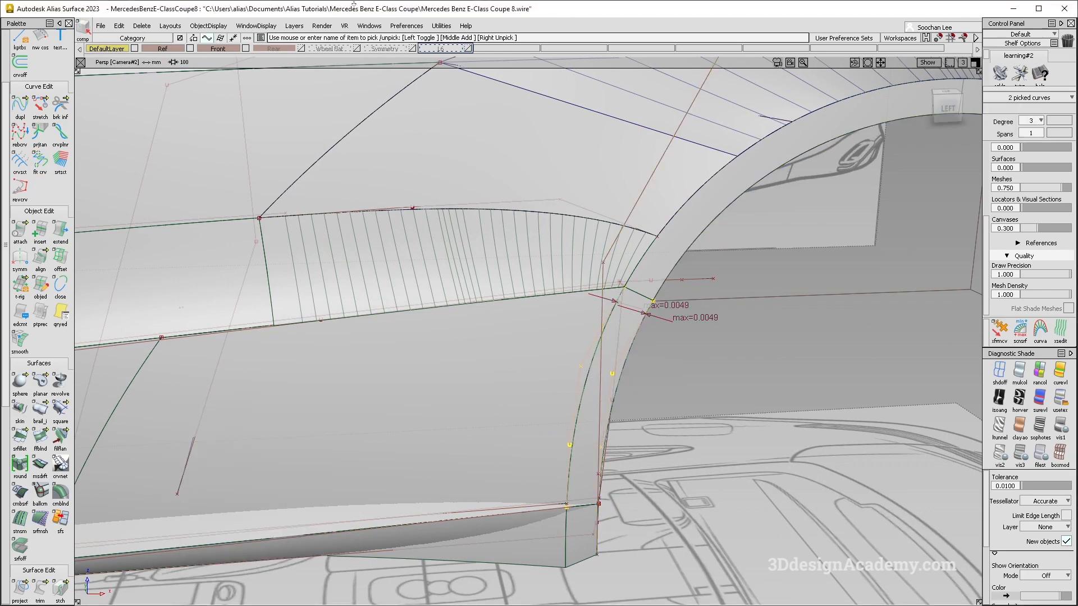
{"action": "left_click", "coordinate": [151, 26]}
{"action": "left_click", "coordinate": [154, 52]}
Delete the lower wheel-arch strip surface skin#8 between the two fitted curves
{"action": "left_click_drag", "start_coordinate": [500, 447], "coordinate": [507, 417], "text": "ctrl+shift"}
{"action": "left_click_drag", "start_coordinate": [568, 441], "coordinate": [528, 391], "text": "ctrl+shift"}
{"action": "left_click", "coordinate": [41, 588]}
{"action": "left_click_drag", "start_coordinate": [627, 356], "coordinate": [584, 337], "text": "alt+shift"}
{"action": "left_click_drag", "start_coordinate": [635, 268], "coordinate": [584, 308], "text": "ctrl+shift"}
{"action": "left_click", "coordinate": [578, 313]}
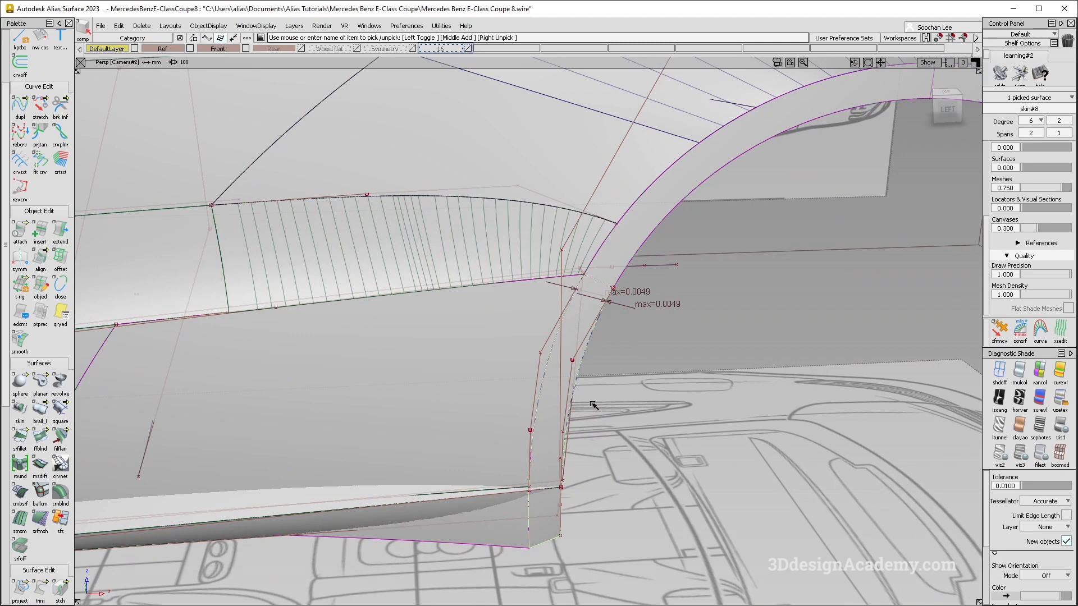
{"action": "left_click_drag", "start_coordinate": [593, 405], "coordinate": [588, 406], "text": "alt+shift"}
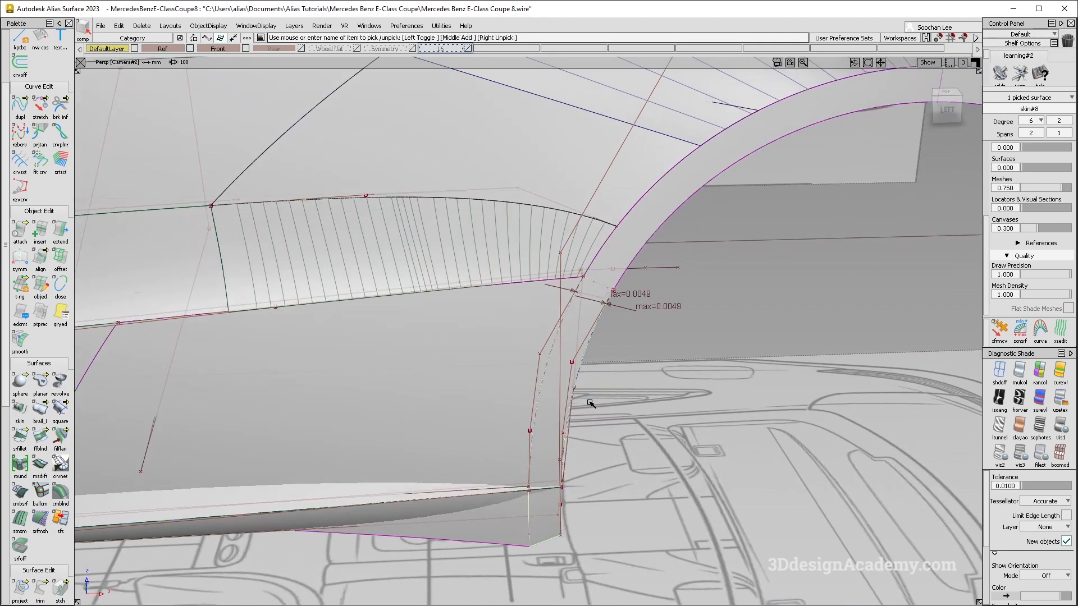
{"action": "key", "text": "Delete"}
{"action": "key", "text": "Return"}
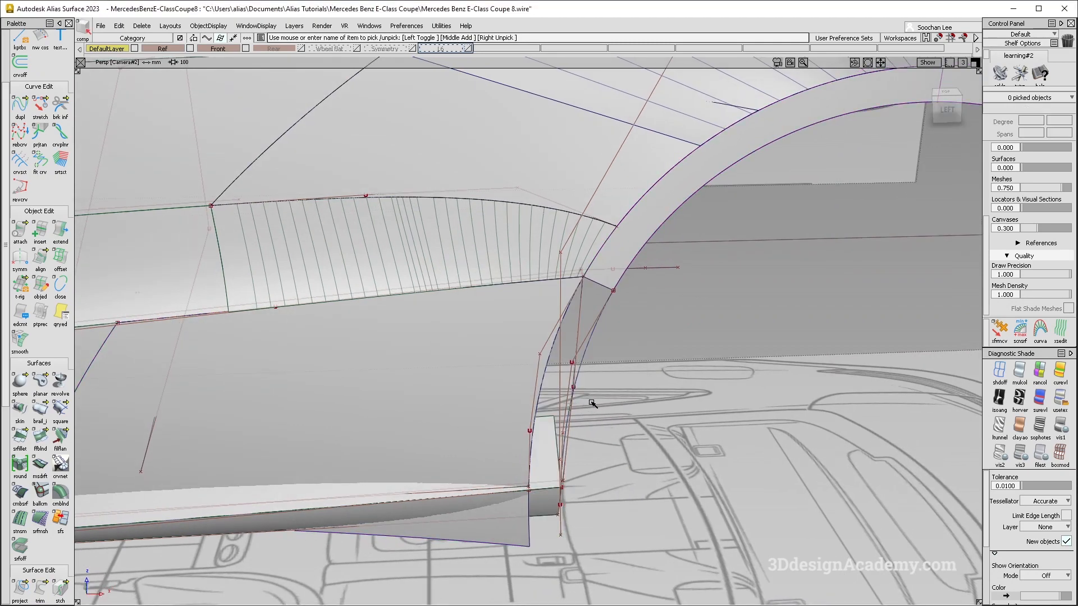
Delete the old rebuilt curve rebuildCurve#14 running along the lower wheel opening
{"action": "left_click_drag", "start_coordinate": [520, 426], "coordinate": [528, 434], "text": "alt+shift"}
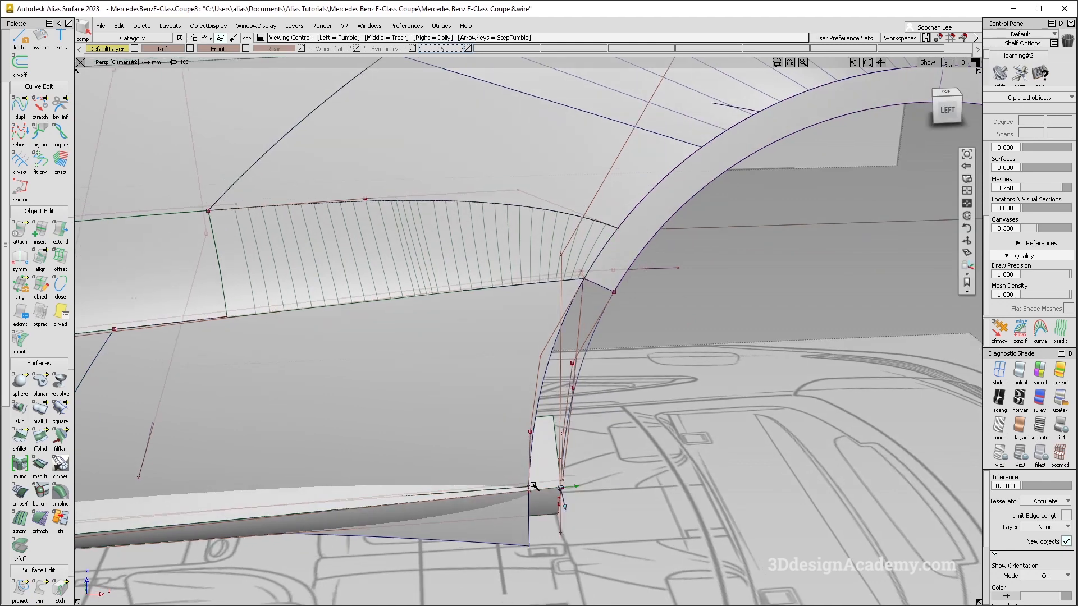
{"action": "right_click_drag", "start_coordinate": [534, 486], "coordinate": [563, 388], "text": "alt+shift"}
{"action": "left_click_drag", "start_coordinate": [569, 244], "coordinate": [608, 270], "text": "ctrl+shift"}
{"action": "left_click", "coordinate": [618, 266]}
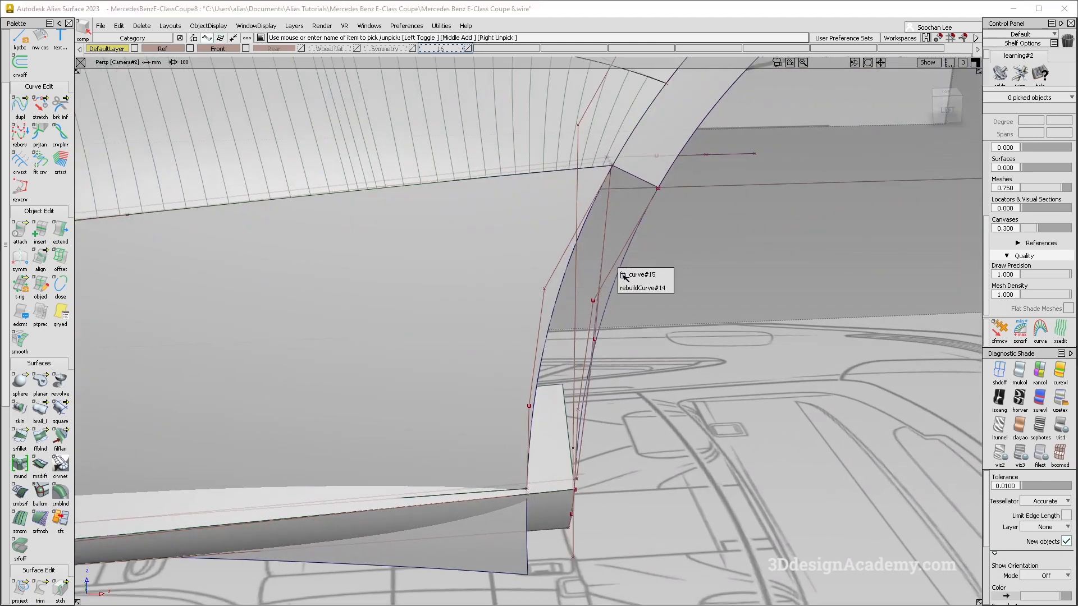
{"action": "left_click", "coordinate": [639, 289]}
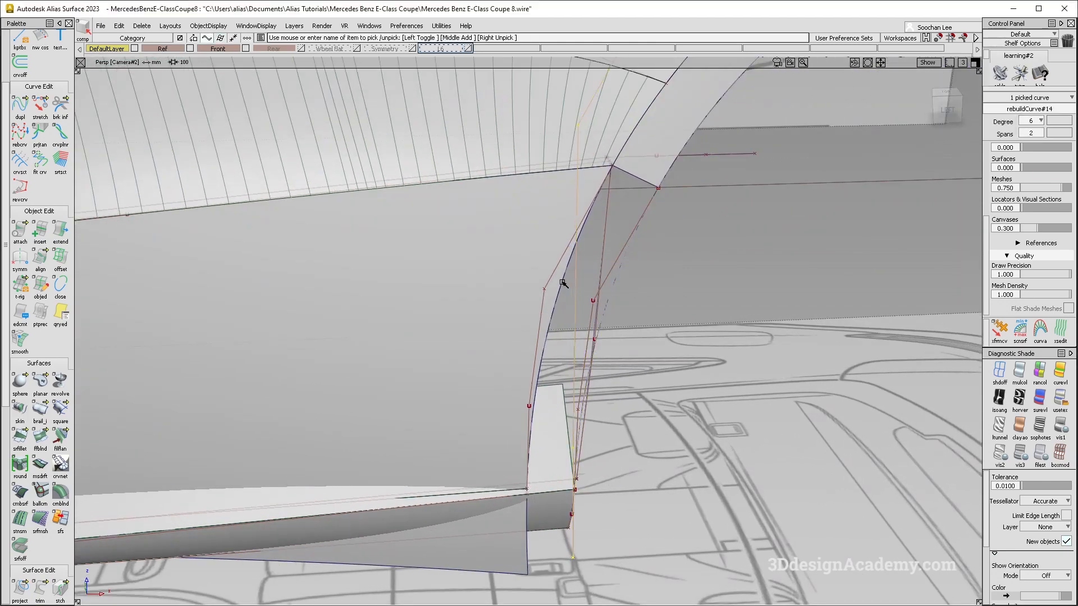
{"action": "key", "text": "Delete"}
{"action": "key", "text": "Return"}
Align the upper end of the wheel-opening curve fit_curve#15 to the arch strip's outer edge with G2 continuity and blending
{"action": "right_click_drag", "start_coordinate": [609, 327], "coordinate": [589, 308], "text": "alt+shift"}
{"action": "middle_click_drag", "start_coordinate": [418, 426], "coordinate": [450, 392], "text": "alt+shift"}
{"action": "left_click_drag", "start_coordinate": [450, 393], "coordinate": [447, 459], "text": "alt+shift"}
{"action": "left_click_drag", "start_coordinate": [448, 459], "coordinate": [354, 267], "text": "ctrl+shift"}
{"action": "left_click", "coordinate": [42, 415]}
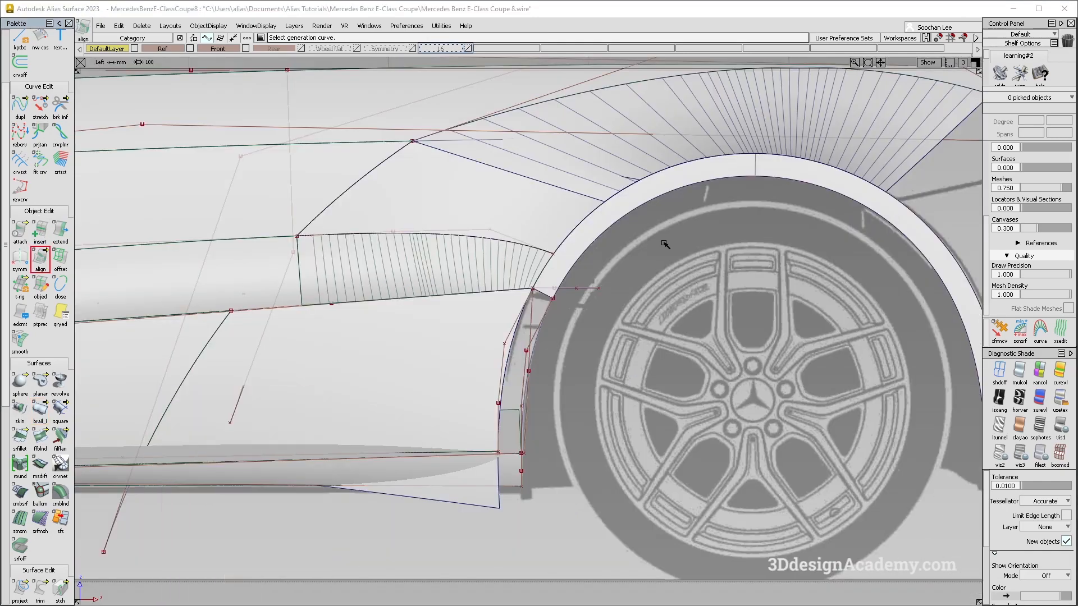
{"action": "scroll", "coordinate": [525, 301], "scroll_direction": "up", "scroll_amount": 3}
{"action": "left_click", "coordinate": [560, 344]}
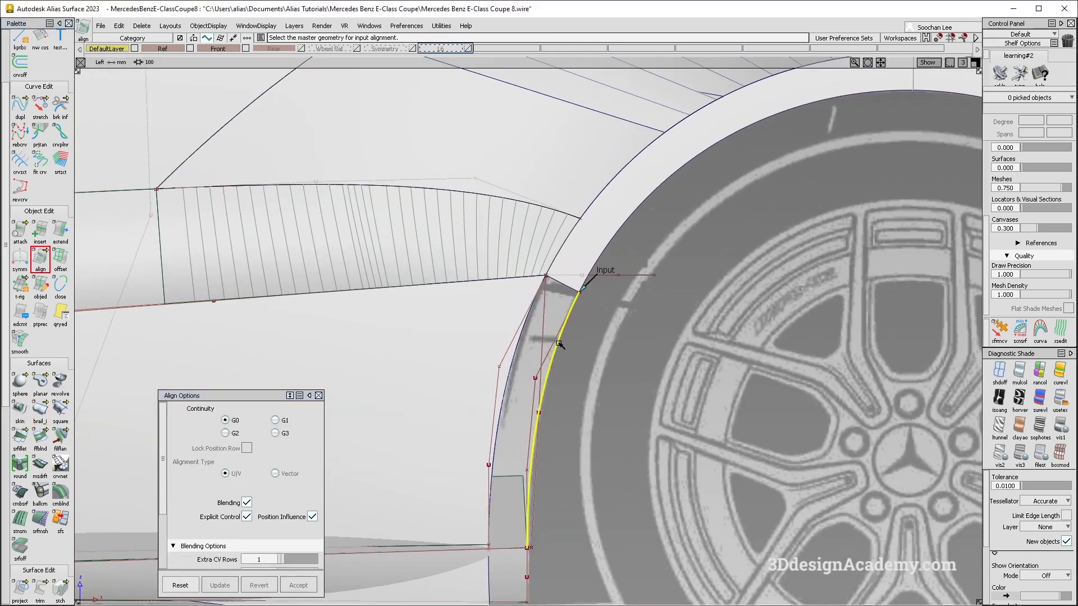
{"action": "left_click", "coordinate": [608, 248]}
{"action": "middle_click_drag", "start_coordinate": [608, 247], "coordinate": [564, 290], "text": "alt+shift"}
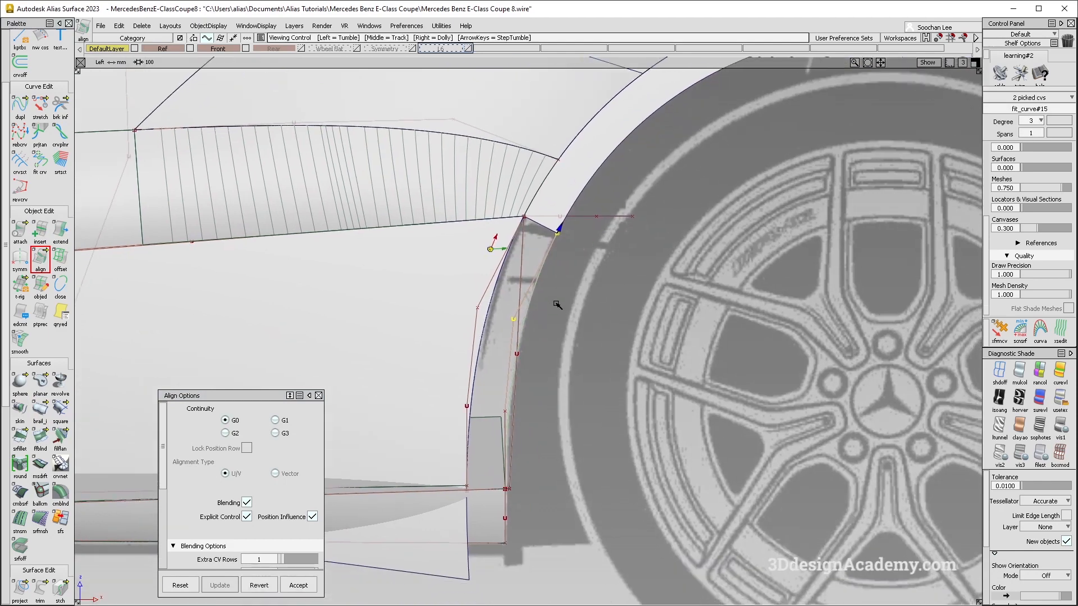
{"action": "left_click", "coordinate": [226, 432]}
{"action": "scroll", "coordinate": [567, 410], "scroll_direction": "up", "scroll_amount": 5}
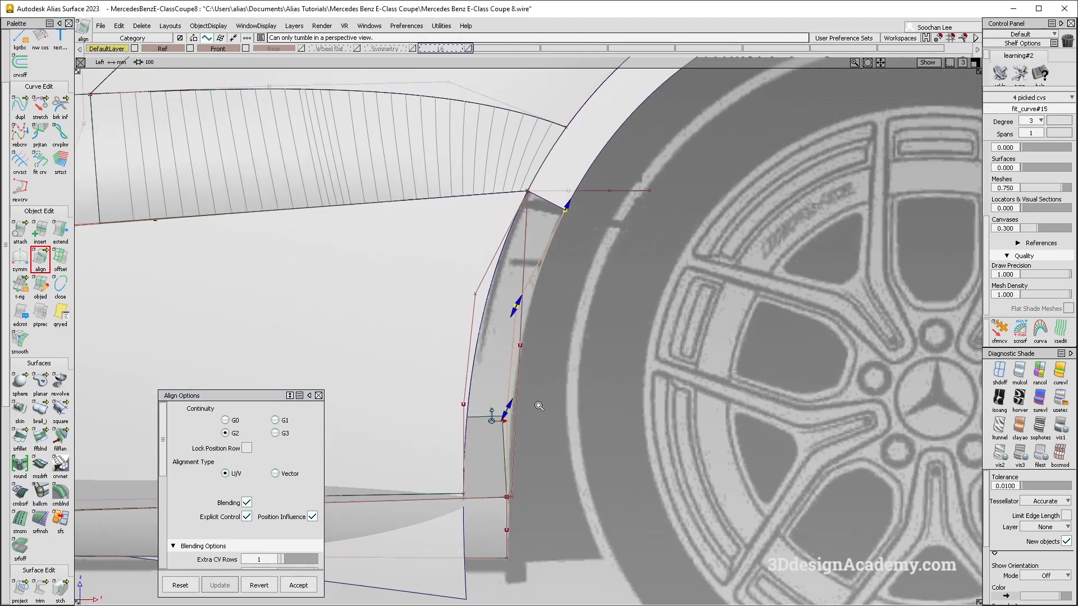
Adjust the lower blend handle of the aligned wheel-opening curve near the sill line
{"action": "scroll", "coordinate": [176, 501], "scroll_direction": "down", "scroll_amount": 5}
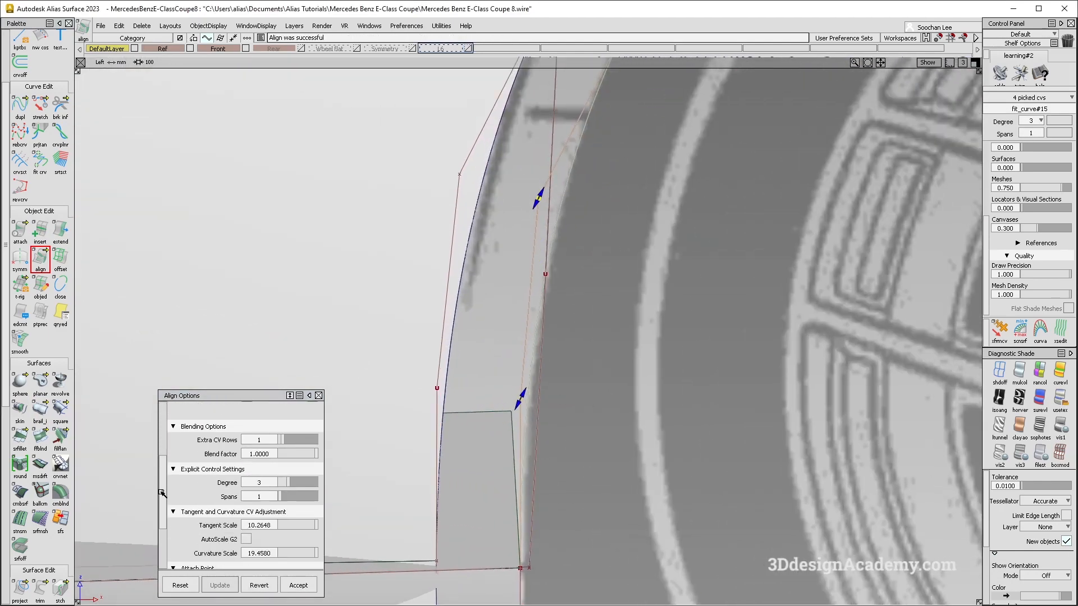
{"action": "left_click_drag", "start_coordinate": [163, 493], "coordinate": [166, 551]}
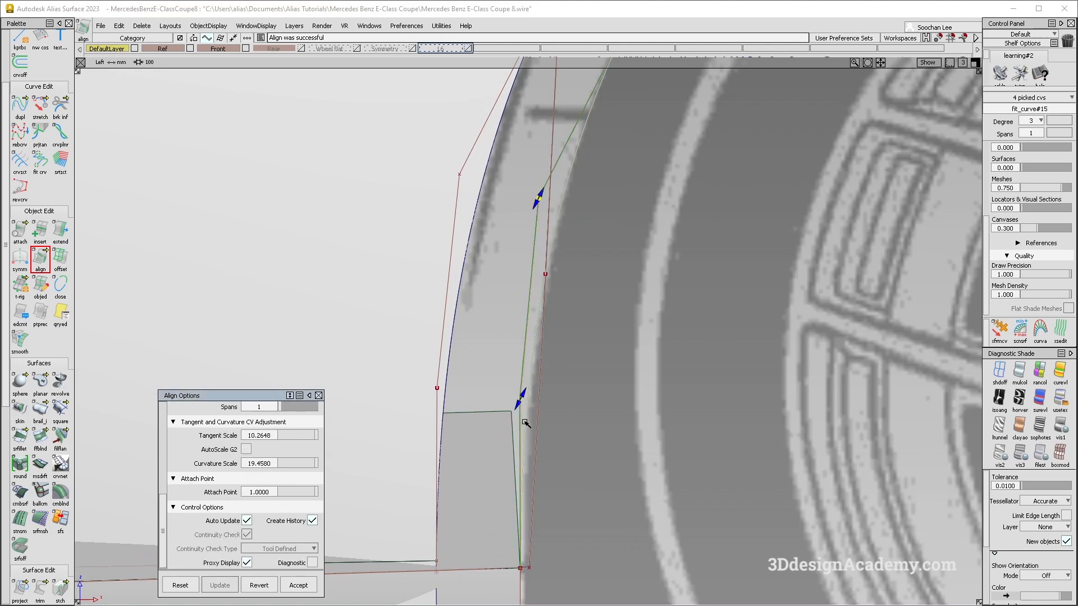
{"action": "scroll", "coordinate": [524, 422], "scroll_direction": "up", "scroll_amount": 5}
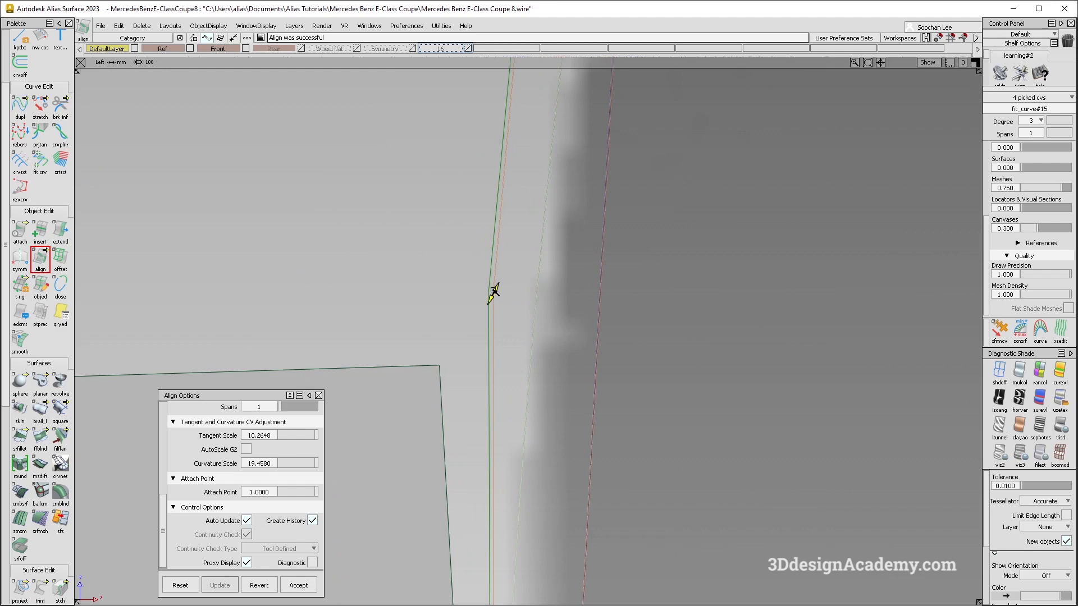
{"action": "right_click_drag", "start_coordinate": [601, 311], "coordinate": [360, 441], "text": "alt+shift"}
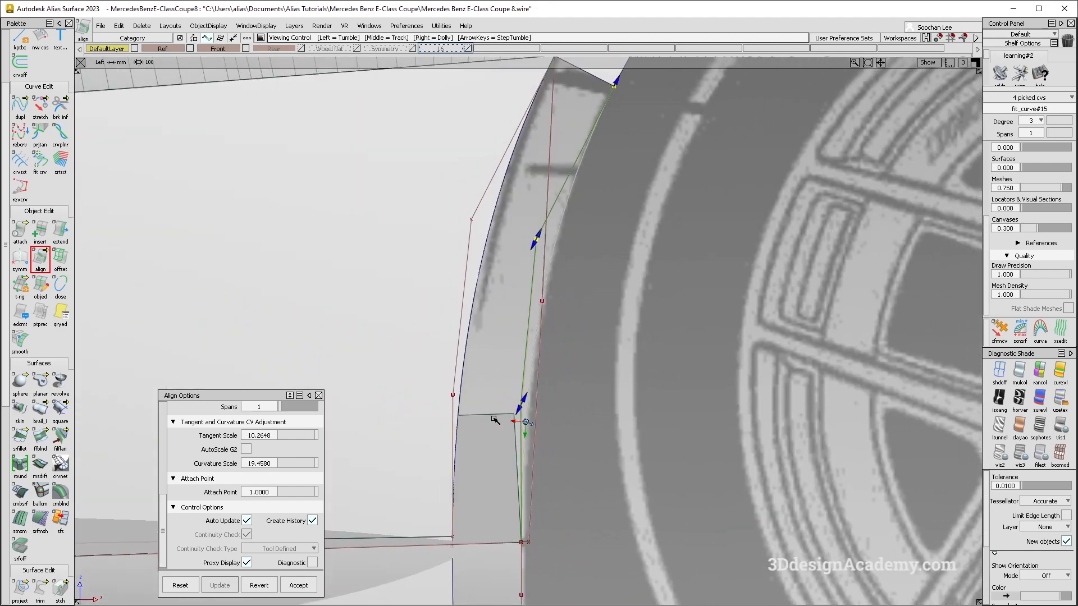
{"action": "middle_click_drag", "start_coordinate": [494, 424], "coordinate": [502, 363], "text": "alt+shift"}
{"action": "middle_click_drag", "start_coordinate": [521, 327], "coordinate": [503, 423], "text": "alt+shift"}
{"action": "middle_click_drag", "start_coordinate": [522, 354], "coordinate": [509, 346], "text": "alt+shift"}
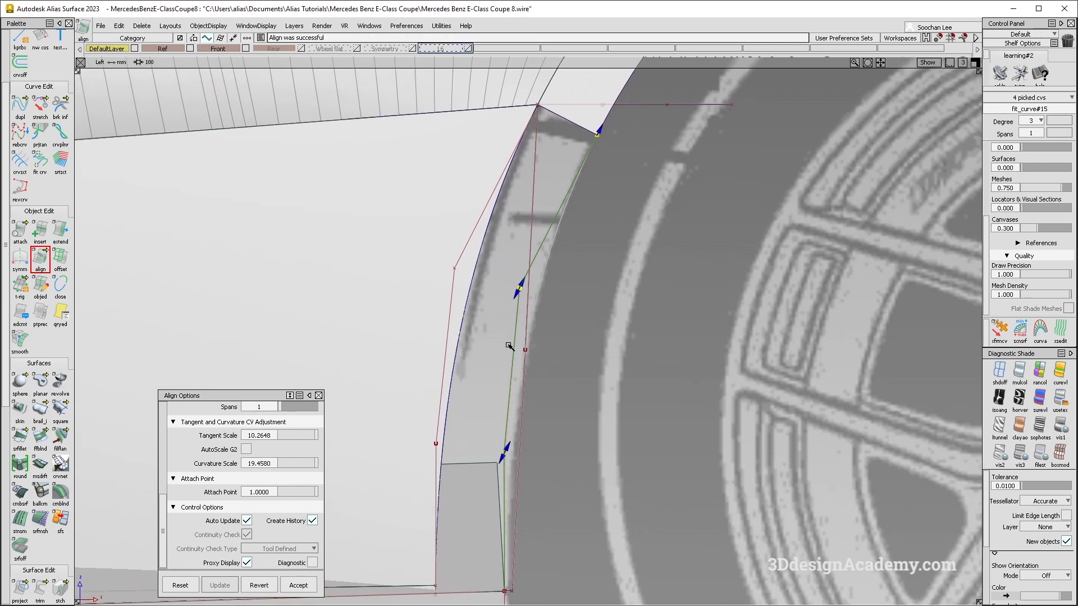
Align the body-side curve fit_curve#16 to the arch strip's inner edge with G2 continuity and adjust its lower blend handle
{"action": "left_click_drag", "start_coordinate": [508, 346], "coordinate": [505, 203], "text": "ctrl+shift"}
{"action": "left_click", "coordinate": [520, 151]}
{"action": "left_click", "coordinate": [528, 166]}
{"action": "left_click", "coordinate": [544, 97]}
{"action": "middle_click_drag", "start_coordinate": [477, 273], "coordinate": [499, 229], "text": "alt+shift"}
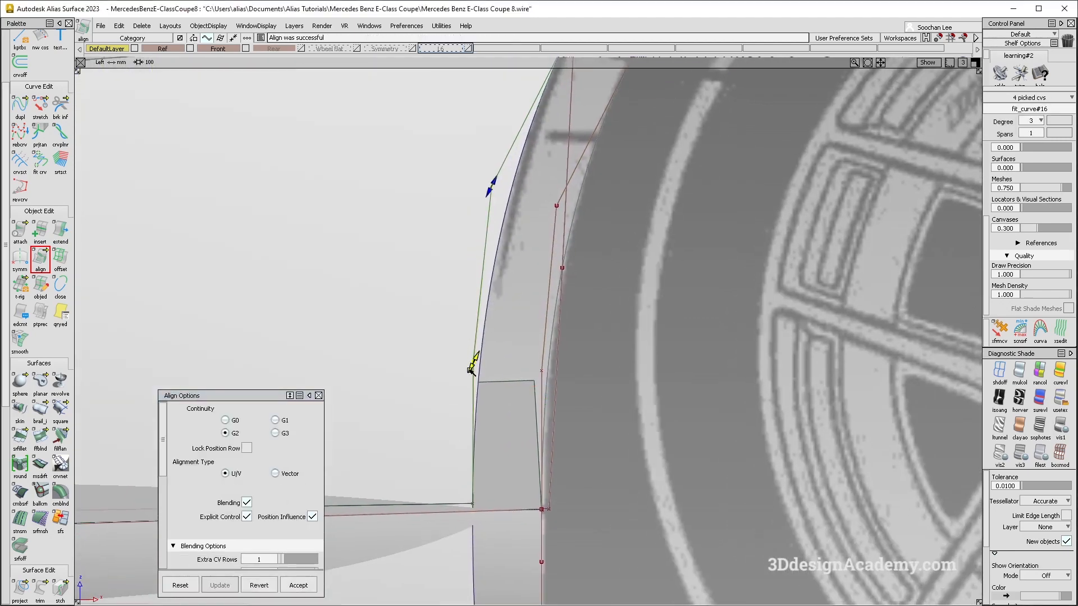
{"action": "right_click_drag", "start_coordinate": [472, 368], "coordinate": [612, 356], "text": "alt+shift"}
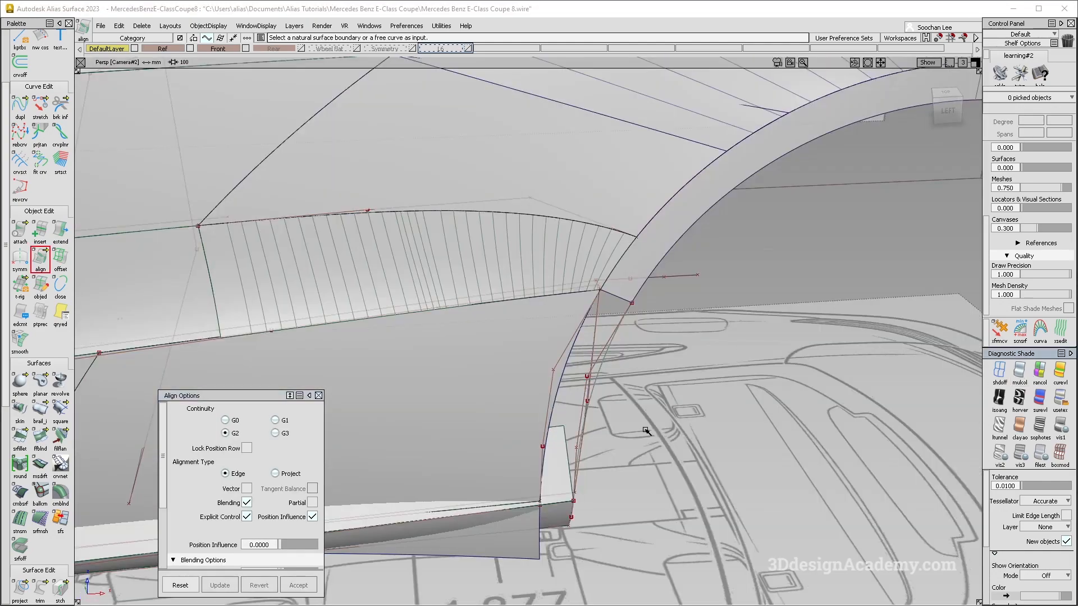
Delete the lower body-side surface rail_surf#10 that reaches the wheel arch below the feature line
{"action": "mouse_move", "coordinate": [646, 431]}
{"action": "left_mouse_down", "text": "alt+shift"}
{"action": "mouse_move", "coordinate": [592, 356]}
{"action": "mouse_move", "coordinate": [457, 378]}
{"action": "left_mouse_up", "text": "alt+shift"}
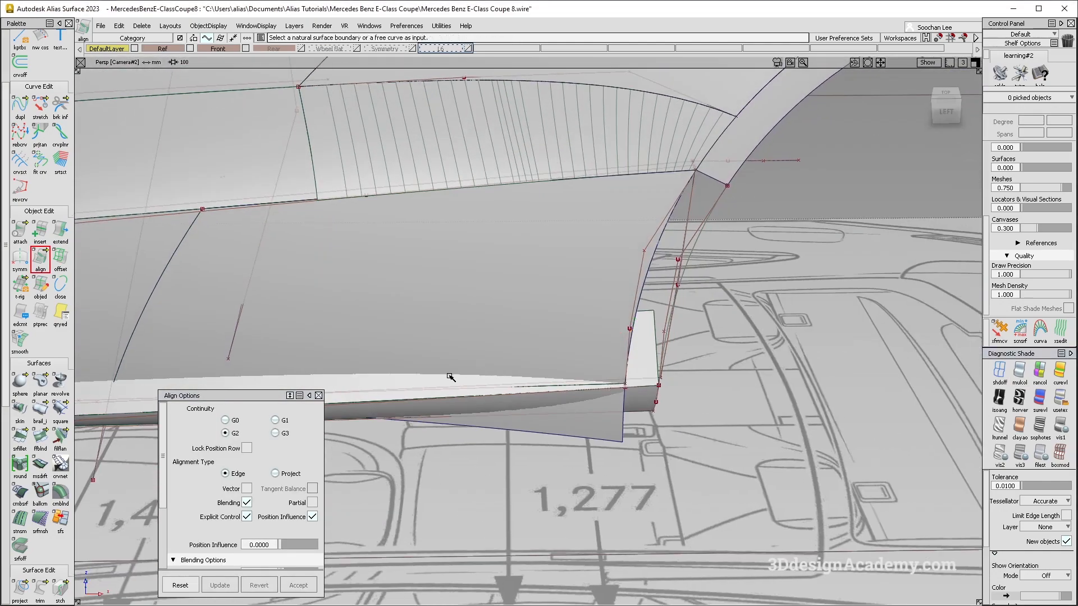
{"action": "middle_click_drag", "start_coordinate": [458, 378], "coordinate": [607, 378], "text": "alt+shift"}
{"action": "left_click_drag", "start_coordinate": [415, 429], "coordinate": [415, 321], "text": "ctrl+shift"}
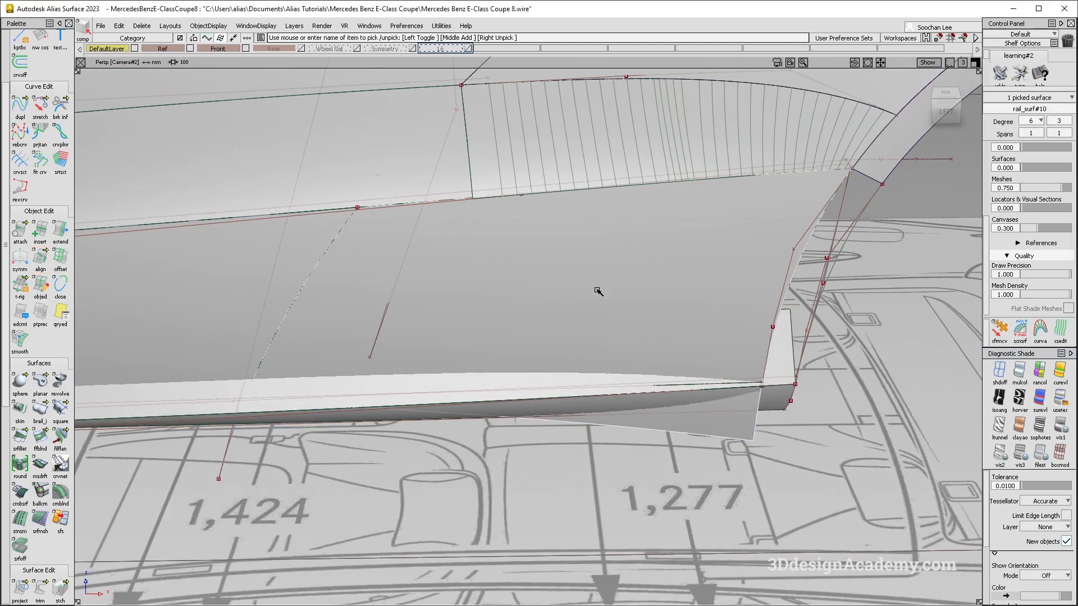
{"action": "left_click_drag", "start_coordinate": [597, 290], "coordinate": [599, 282], "text": "alt+shift"}
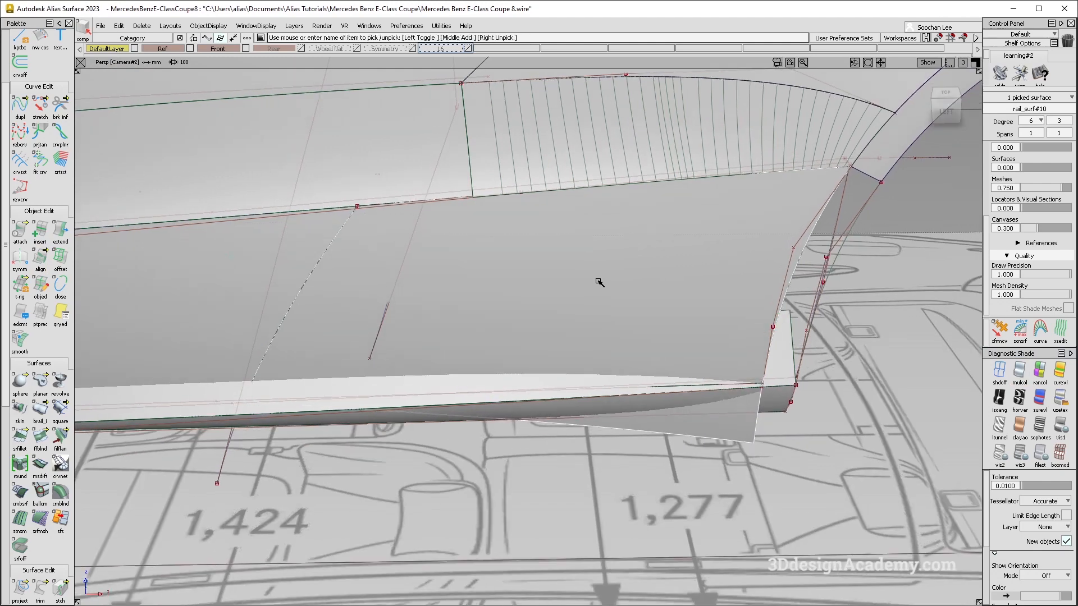
{"action": "key", "text": "Delete"}
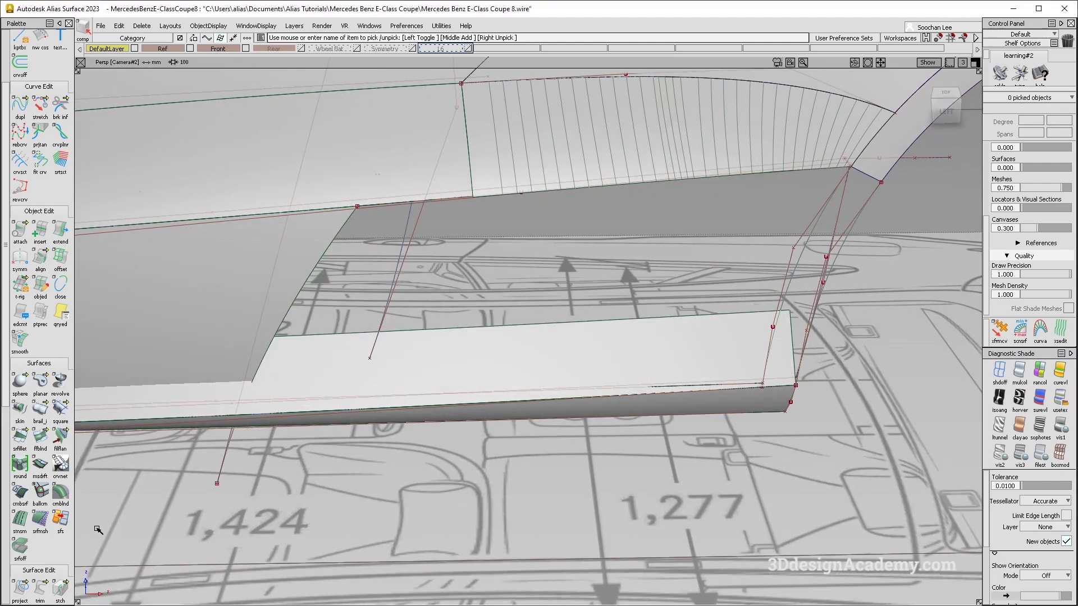
{"action": "left_click", "coordinate": [20, 587]}
{"action": "left_click", "coordinate": [63, 587]}
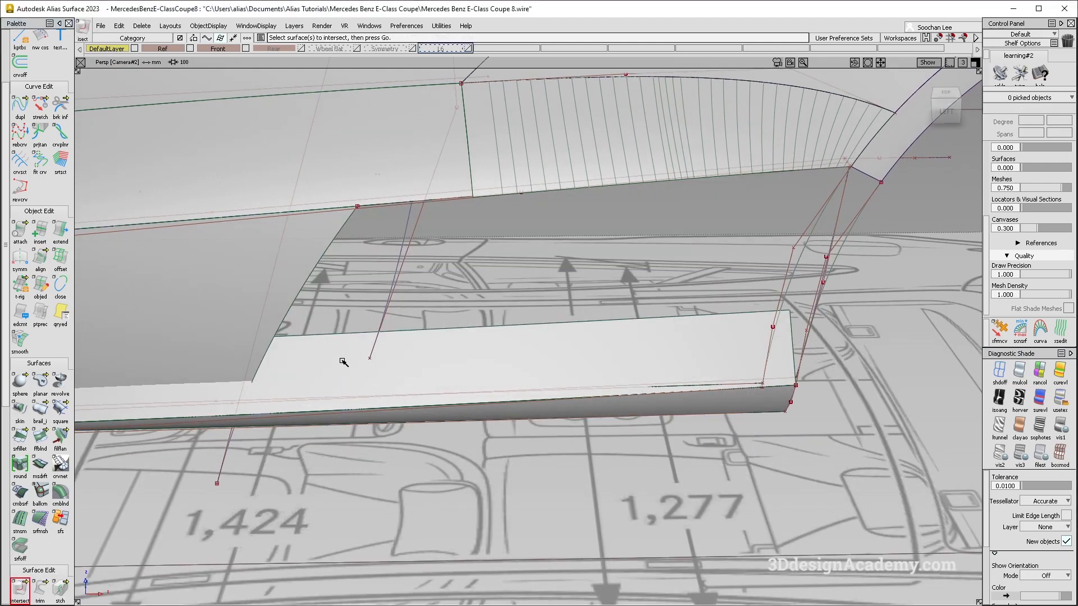
{"action": "left_click_drag", "start_coordinate": [248, 222], "coordinate": [181, 185], "text": "ctrl+shift"}
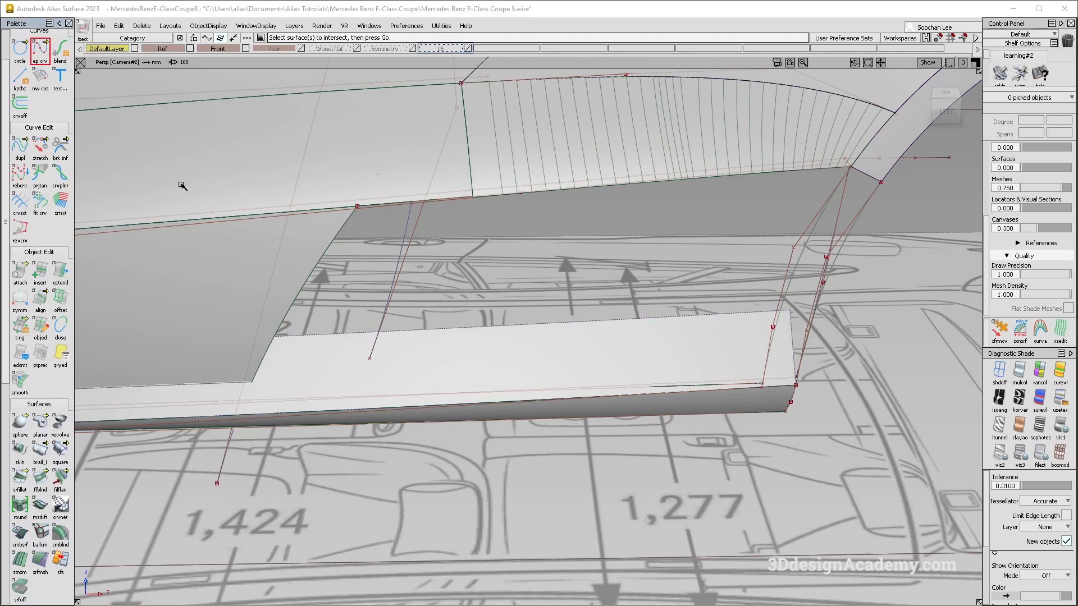
{"action": "left_click", "coordinate": [241, 384]}
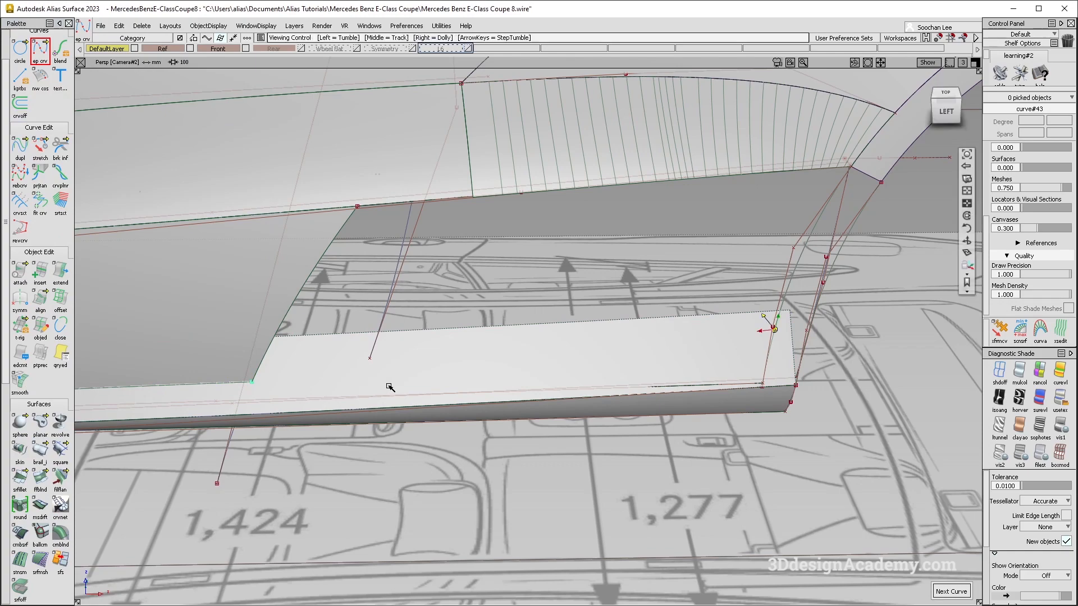
{"action": "middle_click_drag", "start_coordinate": [387, 386], "coordinate": [344, 398], "text": "alt+shift"}
{"action": "middle_click_drag", "start_coordinate": [638, 415], "coordinate": [598, 394], "text": "alt+shift"}
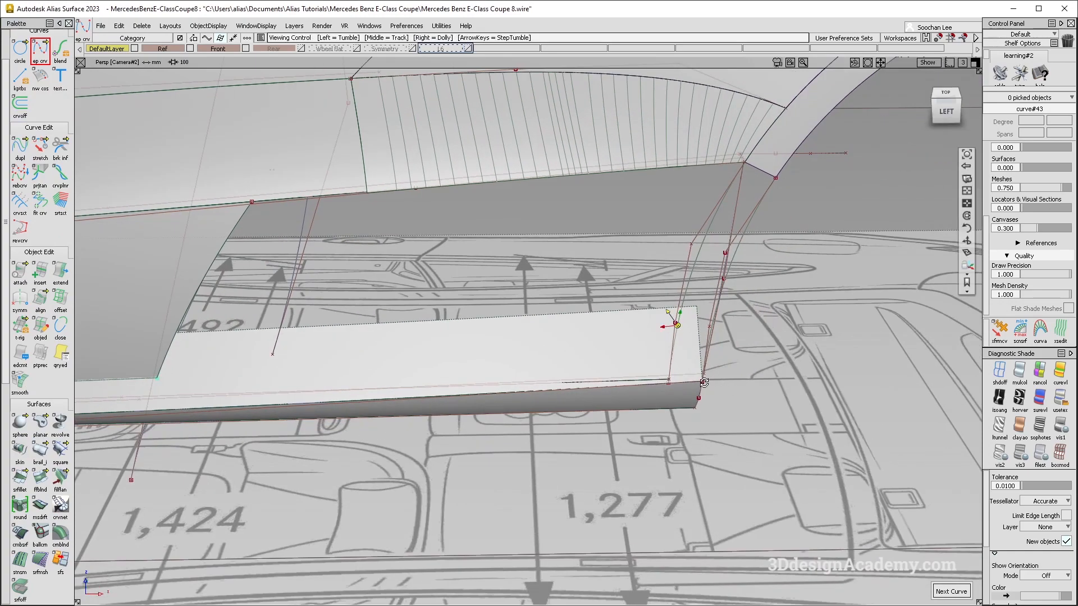
{"action": "right_click_drag", "start_coordinate": [708, 380], "coordinate": [775, 366], "text": "alt+shift"}
{"action": "left_click_drag", "start_coordinate": [775, 366], "coordinate": [775, 387], "text": "alt+shift"}
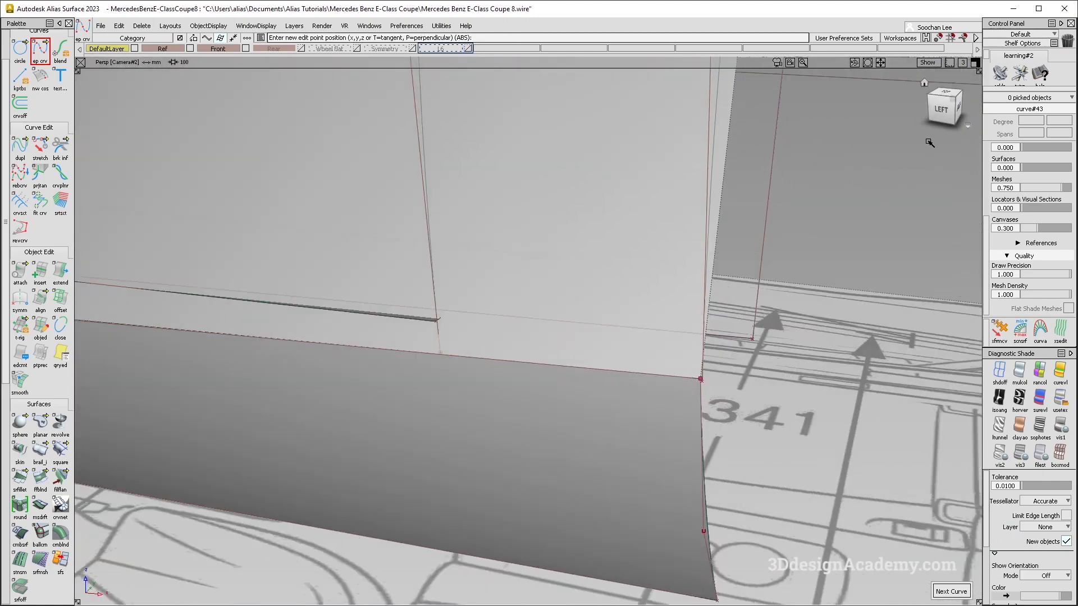
{"action": "left_click", "coordinate": [940, 112]}
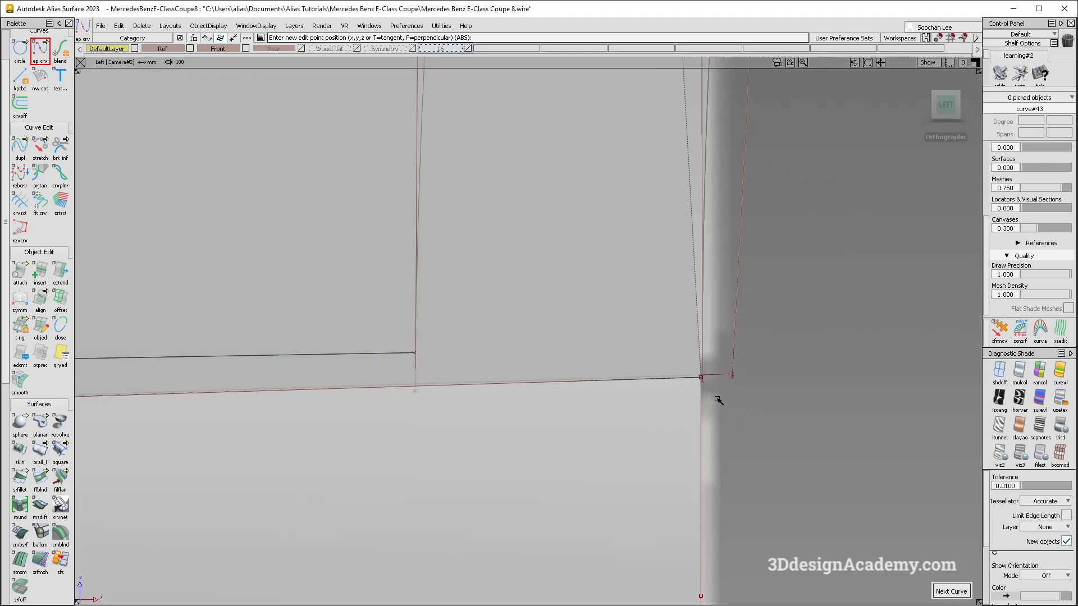
{"action": "right_click_drag", "start_coordinate": [820, 348], "coordinate": [907, 374], "text": "alt+shift"}
{"action": "left_click_drag", "start_coordinate": [785, 415], "coordinate": [696, 319], "text": "ctrl+shift"}
Reopen the alignment of the wheel-opening curve fit_curve#15 and turn off its Blending option
{"action": "left_click_drag", "start_coordinate": [494, 256], "coordinate": [797, 254], "text": "ctrl+shift"}
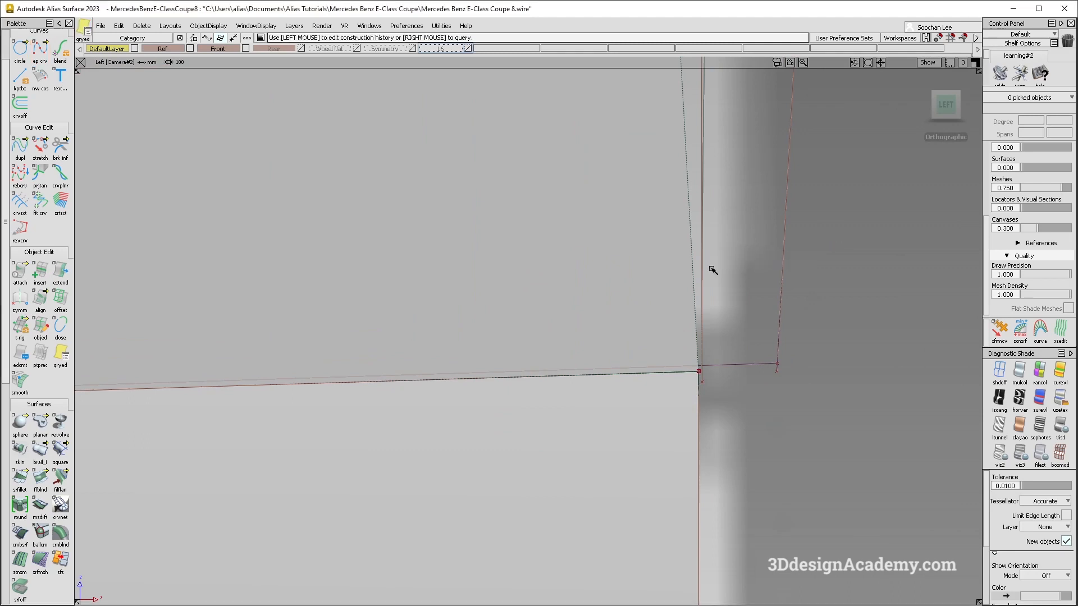
{"action": "left_click", "coordinate": [702, 266]}
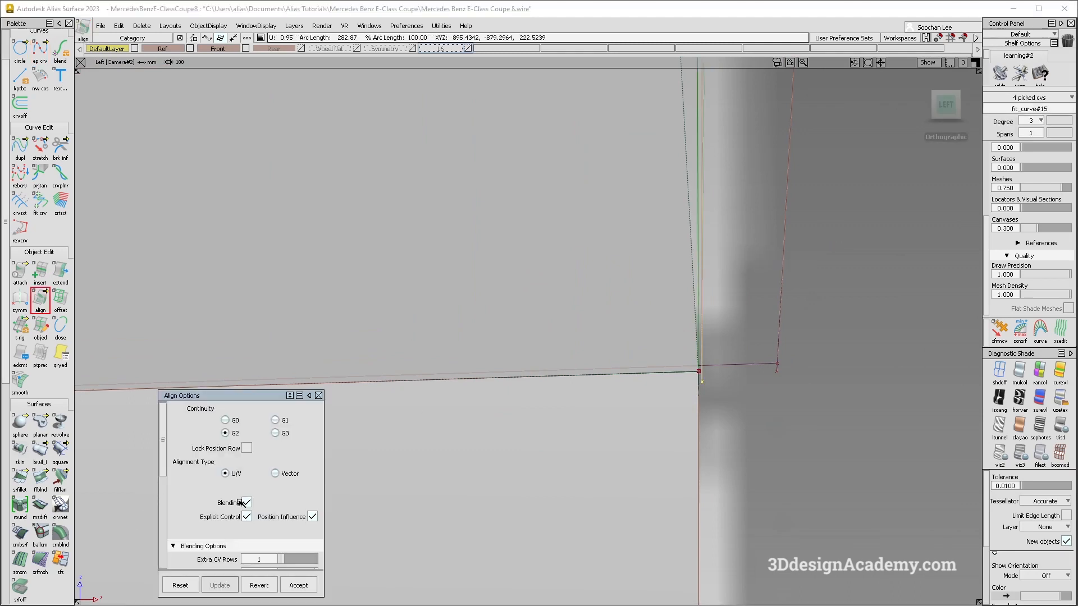
{"action": "right_click_drag", "start_coordinate": [698, 380], "coordinate": [888, 357], "text": "alt+shift"}
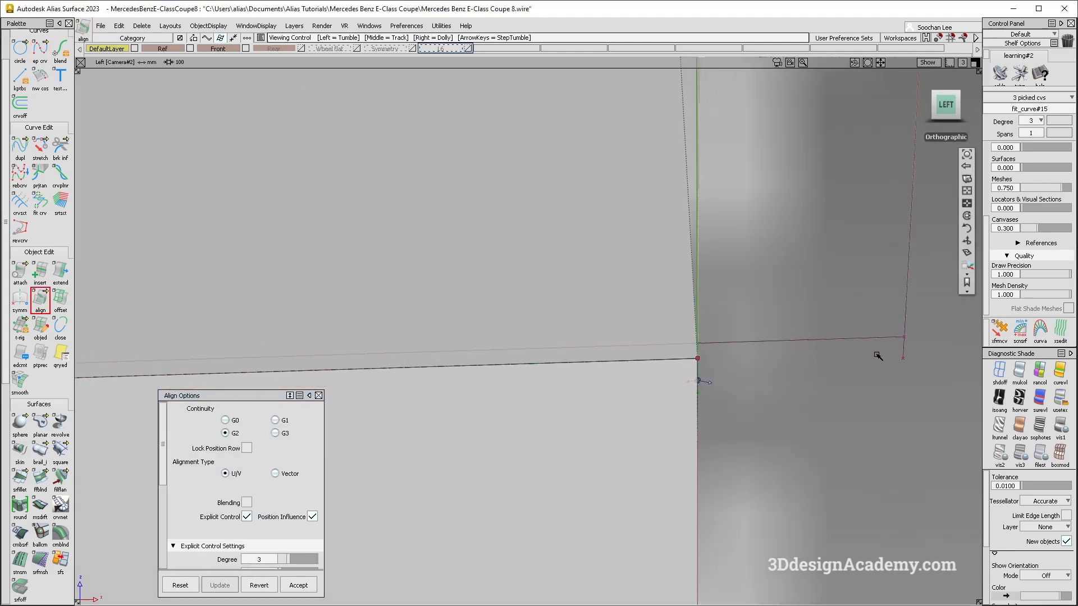
{"action": "middle_click_drag", "start_coordinate": [803, 365], "coordinate": [703, 388], "text": "alt+shift"}
{"action": "left_click_drag", "start_coordinate": [702, 388], "coordinate": [496, 422], "text": "ctrl+shift"}
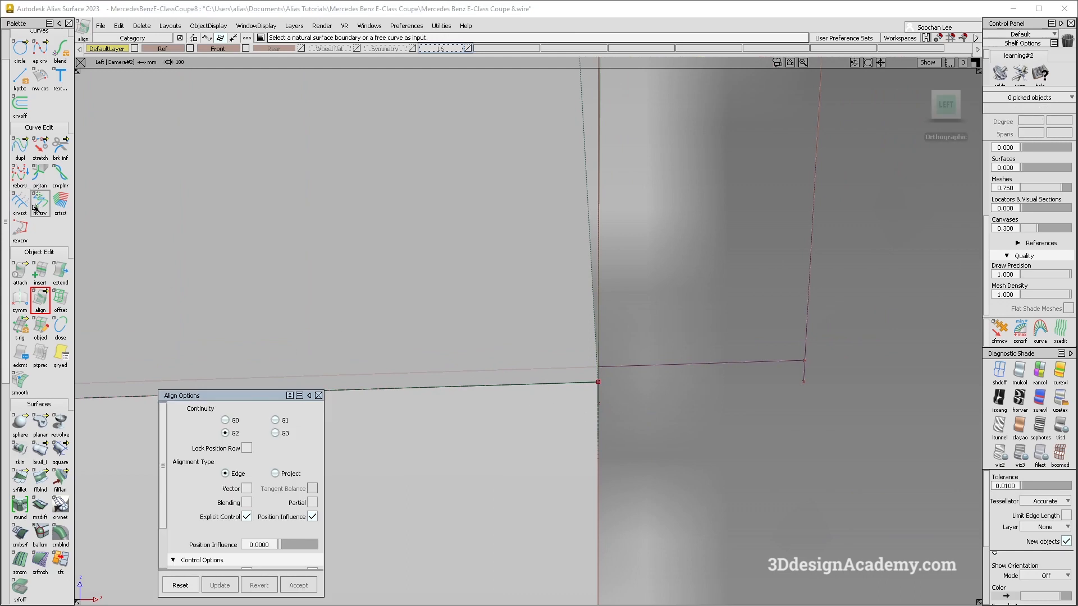
Extend the lower end of the wheel-opening curve at the sill corner
{"action": "double_click", "coordinate": [58, 273]}
{"action": "left_click", "coordinate": [609, 371]}
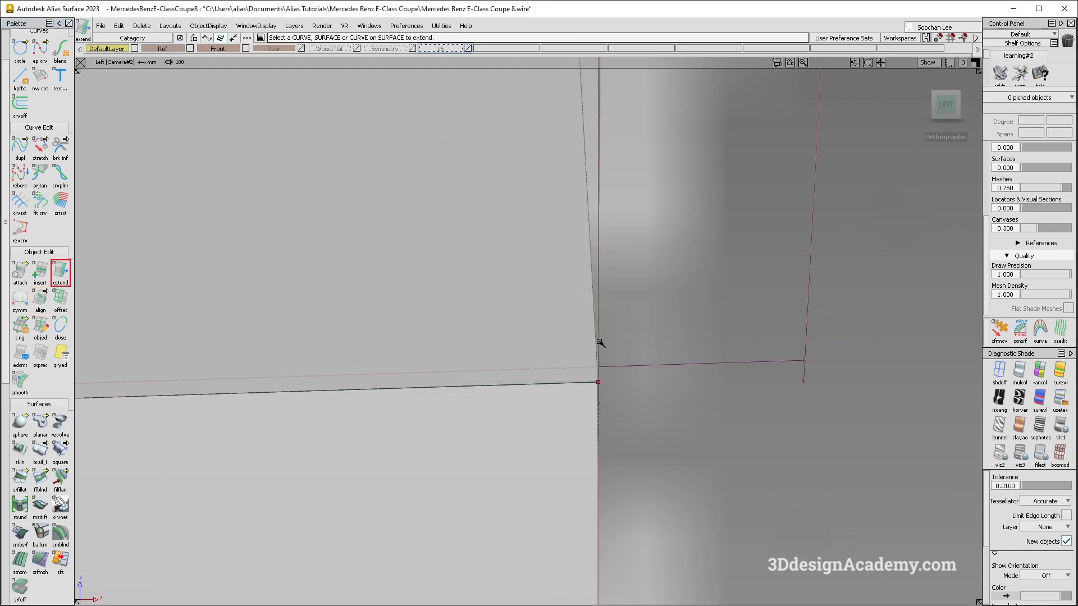
{"action": "left_click", "coordinate": [600, 335]}
{"action": "left_click", "coordinate": [607, 376]}
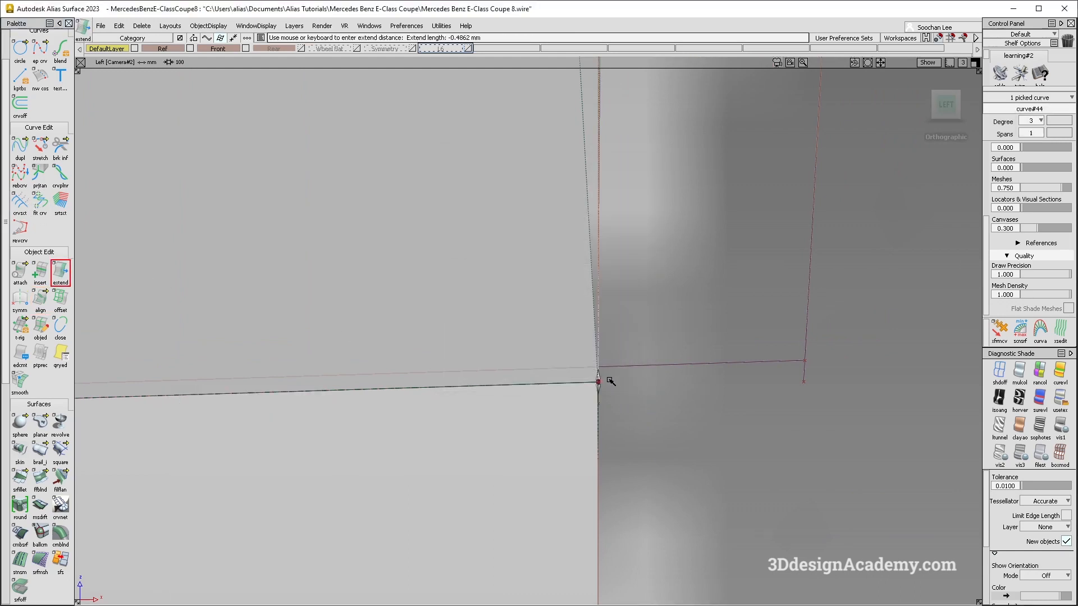
Snap the lower end CV of the wheel-opening curve fit_curve#15 onto the sill surface's wheel-arch corner
{"action": "left_click_drag", "start_coordinate": [642, 385], "coordinate": [452, 417], "text": "alt+shift"}
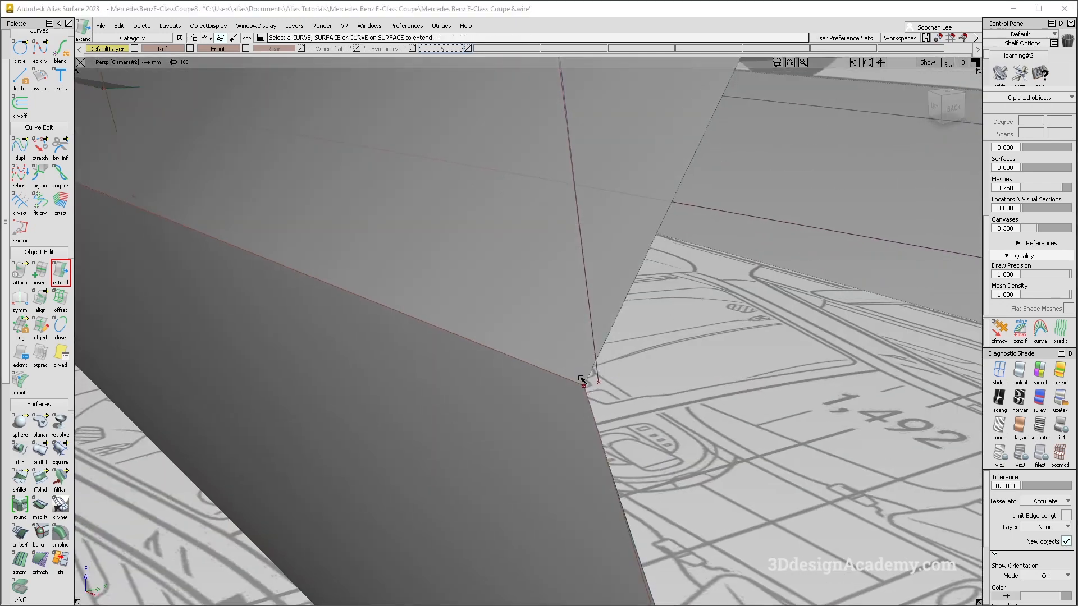
{"action": "middle_click_drag", "start_coordinate": [601, 394], "coordinate": [606, 390], "text": "ctrl+shift"}
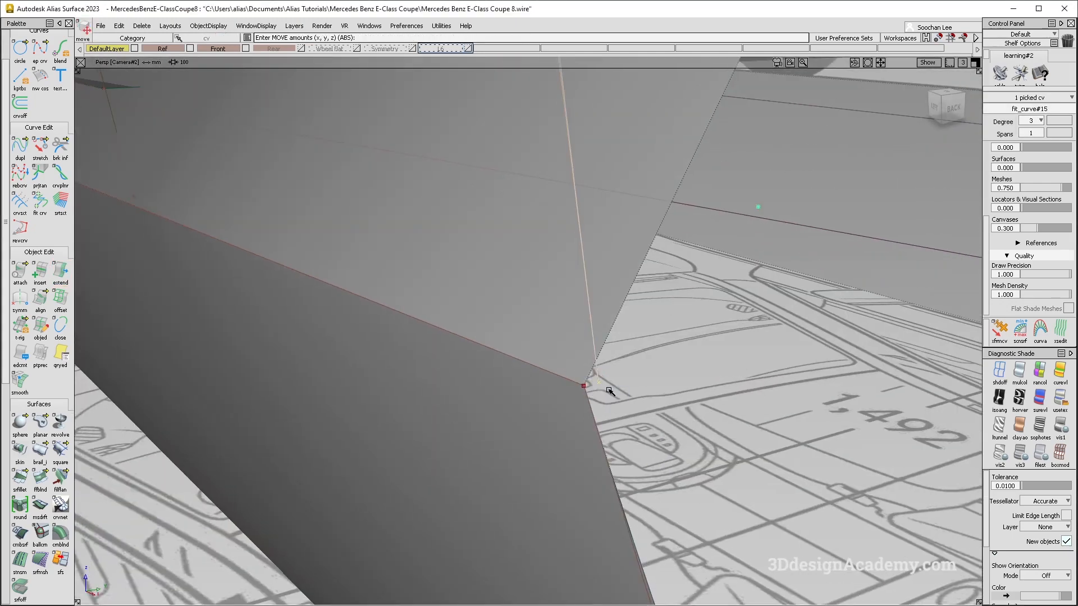
{"action": "left_click_drag", "start_coordinate": [645, 373], "coordinate": [570, 378], "text": "alt+shift"}
{"action": "left_click_drag", "start_coordinate": [688, 326], "coordinate": [724, 303], "text": "ctrl+shift"}
{"action": "right_click_drag", "start_coordinate": [724, 304], "coordinate": [609, 339], "text": "alt+shift"}
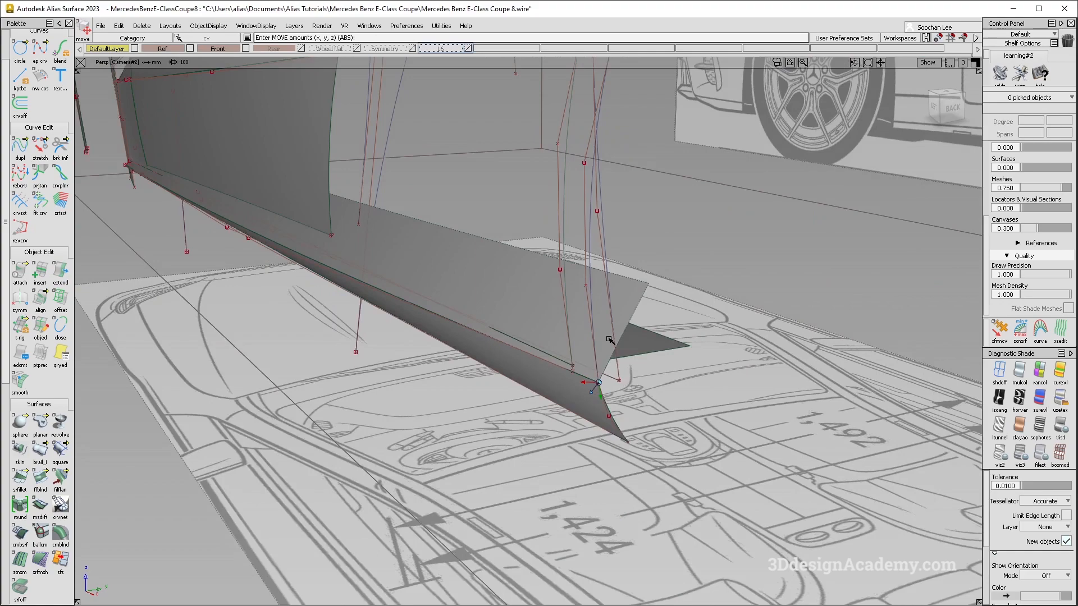
{"action": "mouse_move", "coordinate": [599, 404]}
{"action": "right_mouse_down", "text": "alt+shift"}
{"action": "mouse_move", "coordinate": [623, 378]}
{"action": "mouse_move", "coordinate": [600, 388]}
{"action": "right_mouse_up", "text": "alt+shift"}
Draw an edit-point curve from the lower corner of the body-side surface to the sill's wheel-arch corner
{"action": "left_click", "coordinate": [45, 146]}
{"action": "left_click", "coordinate": [576, 377]}
{"action": "left_click_drag", "start_coordinate": [525, 352], "coordinate": [575, 431], "text": "alt+shift"}
{"action": "left_click", "coordinate": [599, 392]}
{"action": "right_click_drag", "start_coordinate": [524, 360], "coordinate": [501, 387], "text": "alt+shift"}
{"action": "left_click_drag", "start_coordinate": [501, 387], "coordinate": [500, 354], "text": "ctrl+shift"}
{"action": "left_click_drag", "start_coordinate": [499, 354], "coordinate": [436, 355], "text": "alt+shift"}
{"action": "middle_click_drag", "start_coordinate": [436, 356], "coordinate": [629, 371], "text": "alt+shift"}
{"action": "left_click_drag", "start_coordinate": [312, 354], "coordinate": [696, 312], "text": "alt+shift"}
{"action": "left_click", "coordinate": [40, 51]}
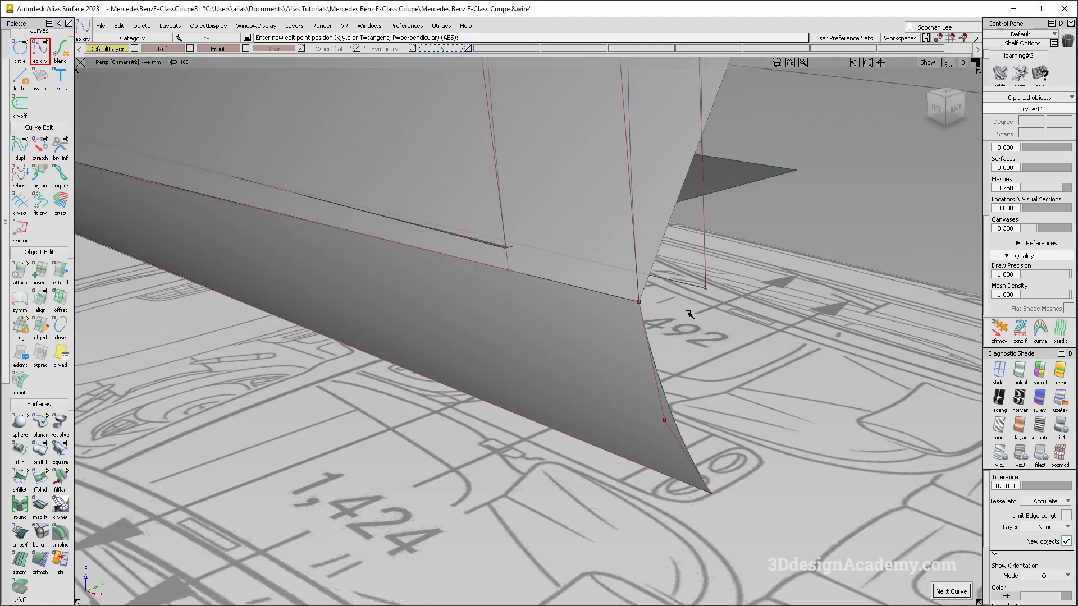
{"action": "left_click_drag", "start_coordinate": [590, 294], "coordinate": [628, 327], "text": "alt+shift"}
{"action": "left_click", "coordinate": [35, 180]}
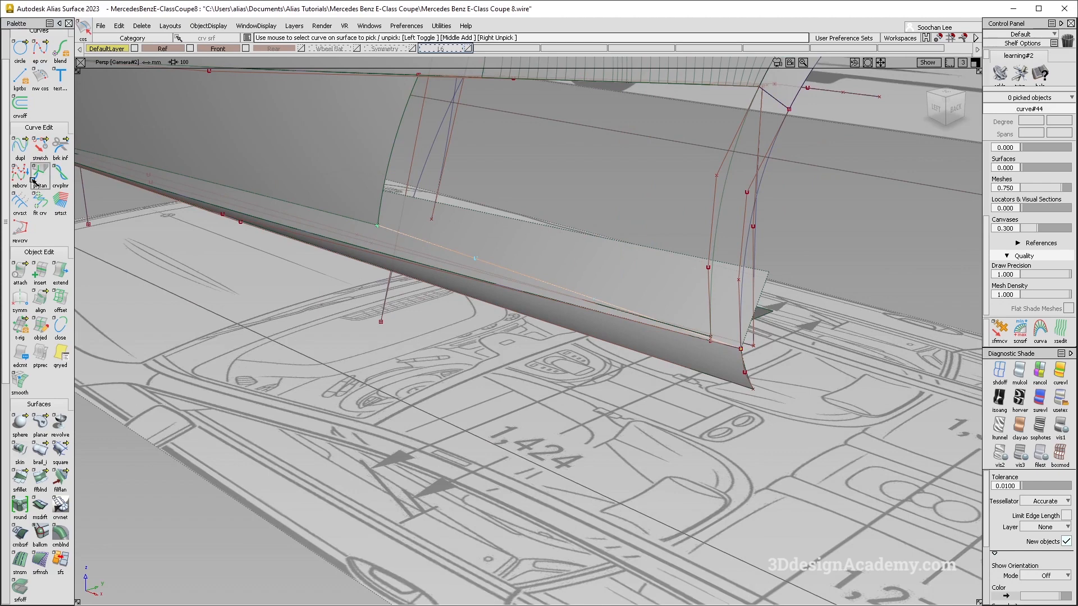
Align the new lower curve to the adjoining body-side surface with G2 continuity
{"action": "left_click", "coordinate": [45, 301]}
{"action": "left_click", "coordinate": [376, 227]}
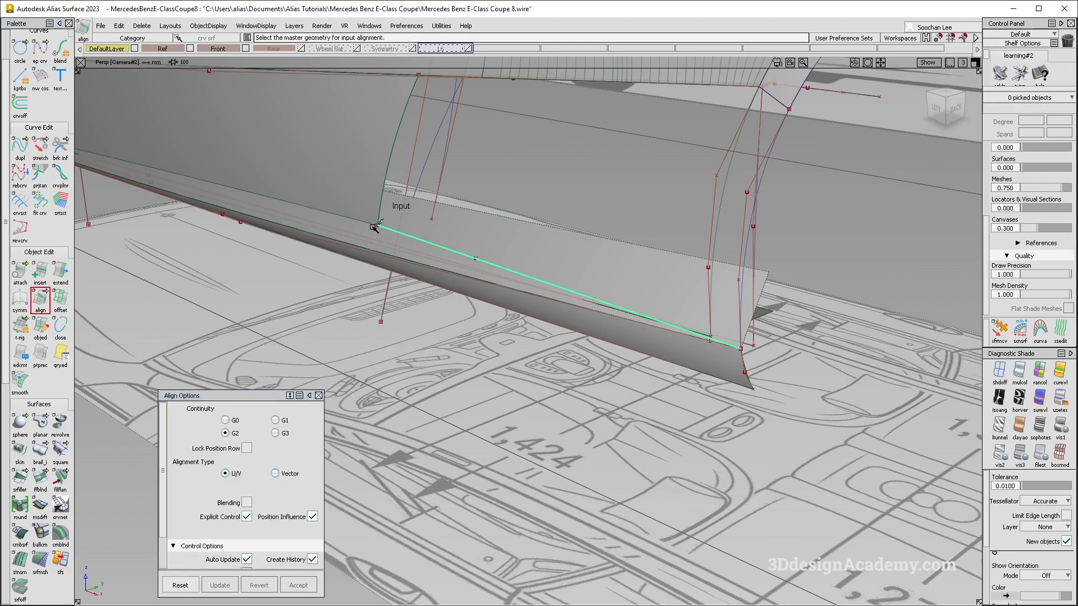
{"action": "left_click", "coordinate": [385, 234]}
{"action": "left_click_drag", "start_coordinate": [640, 314], "coordinate": [613, 304], "text": "alt+shift"}
{"action": "right_click_drag", "start_coordinate": [652, 313], "coordinate": [748, 300], "text": "alt+shift"}
{"action": "middle_click_drag", "start_coordinate": [657, 309], "coordinate": [533, 317], "text": "alt+shift"}
{"action": "left_click_drag", "start_coordinate": [814, 252], "coordinate": [864, 214], "text": "ctrl+shift"}
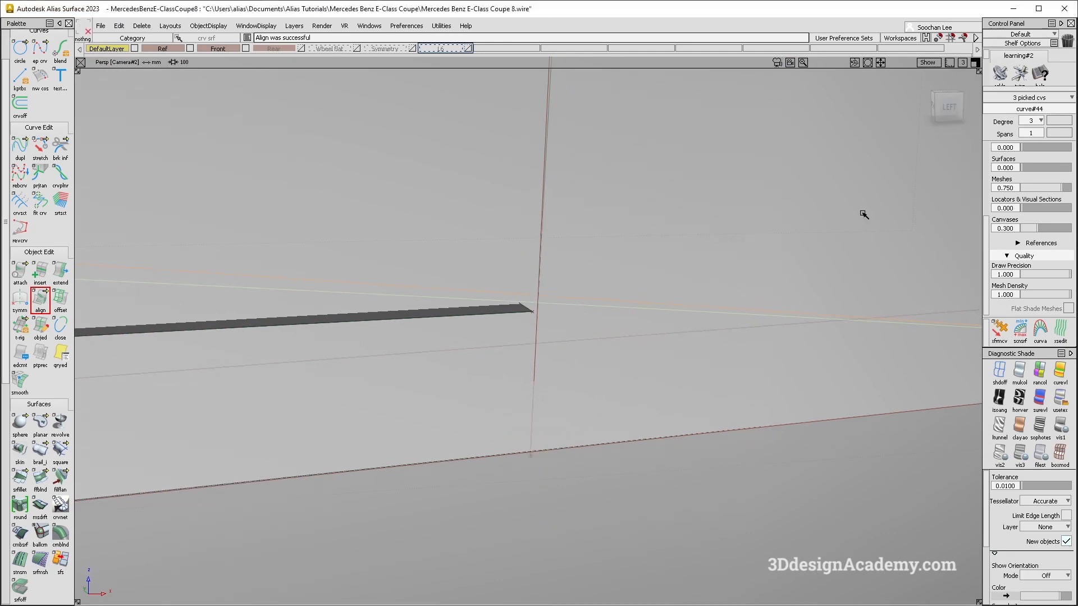
In the Left view, extend the lower end of the body-side curve fit_curve#16 near the aligned lower curve
{"action": "left_click", "coordinate": [947, 107]}
{"action": "left_click_drag", "start_coordinate": [462, 435], "coordinate": [494, 437], "text": "ctrl+shift"}
{"action": "left_click_drag", "start_coordinate": [505, 439], "coordinate": [538, 463]}
{"action": "left_click_drag", "start_coordinate": [562, 342], "coordinate": [561, 342], "text": "ctrl+shift"}
{"action": "left_click", "coordinate": [60, 273]}
{"action": "left_click", "coordinate": [525, 378]}
{"action": "key", "text": "Return"}
Snap the lower end CV of fit_curve#16 onto the aligned lower curve
{"action": "left_click_drag", "start_coordinate": [537, 291], "coordinate": [538, 292], "text": "ctrl+shift"}
{"action": "left_click", "coordinate": [521, 298]}
{"action": "middle_click_drag", "start_coordinate": [528, 330], "coordinate": [532, 295], "text": "ctrl+shift"}
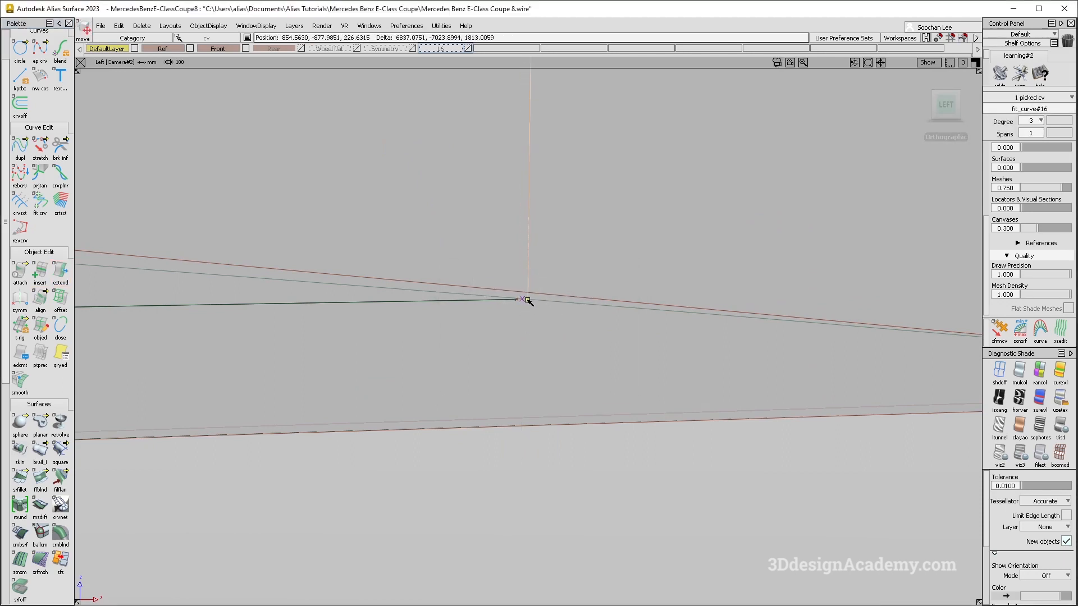
{"action": "left_click_drag", "start_coordinate": [524, 302], "coordinate": [531, 329]}
{"action": "middle_click_drag", "start_coordinate": [568, 286], "coordinate": [547, 362], "text": "alt+shift"}
{"action": "right_click_drag", "start_coordinate": [548, 362], "coordinate": [540, 389], "text": "alt+shift"}
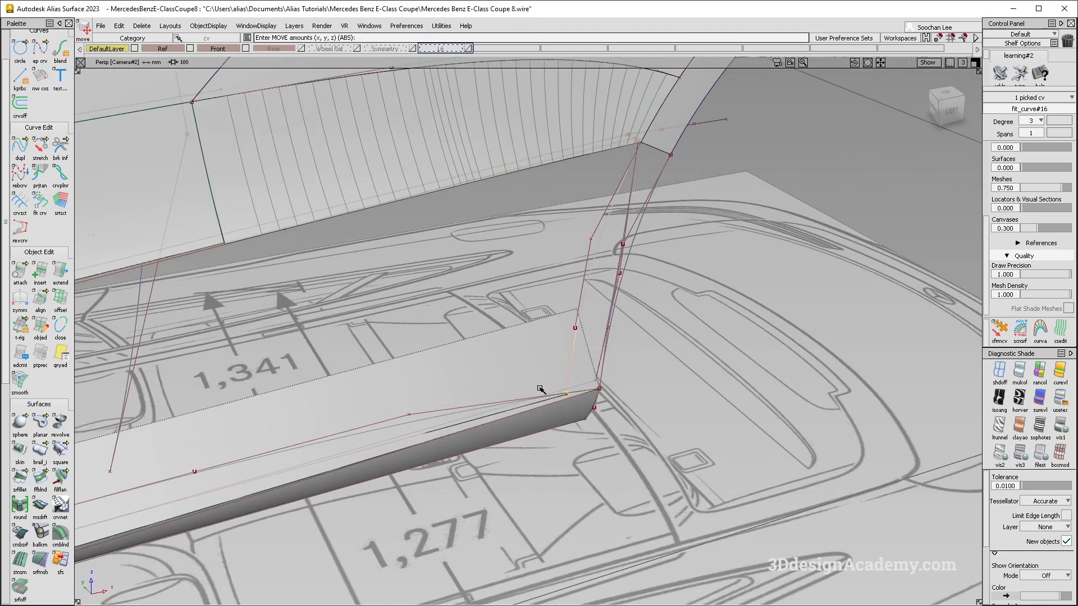
Build a square surface on the lower body side from the Blend_srf#14 edge, curve#42, fit_curve#16 and curve#44
{"action": "left_click_drag", "start_coordinate": [414, 366], "coordinate": [108, 457], "text": "alt+shift"}
{"action": "left_click", "coordinate": [60, 452]}
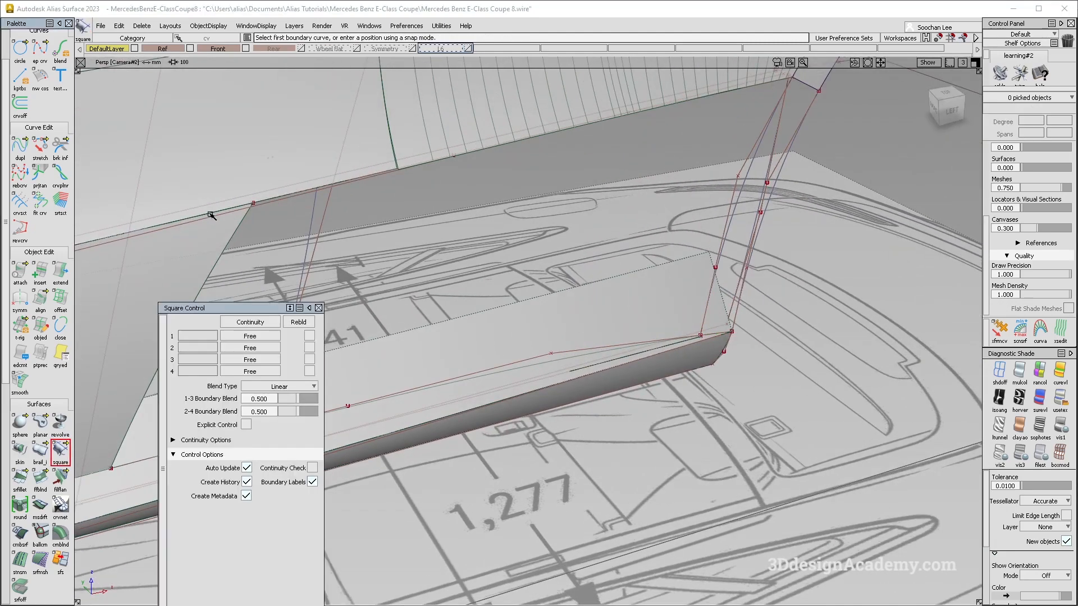
{"action": "left_click", "coordinate": [369, 179]}
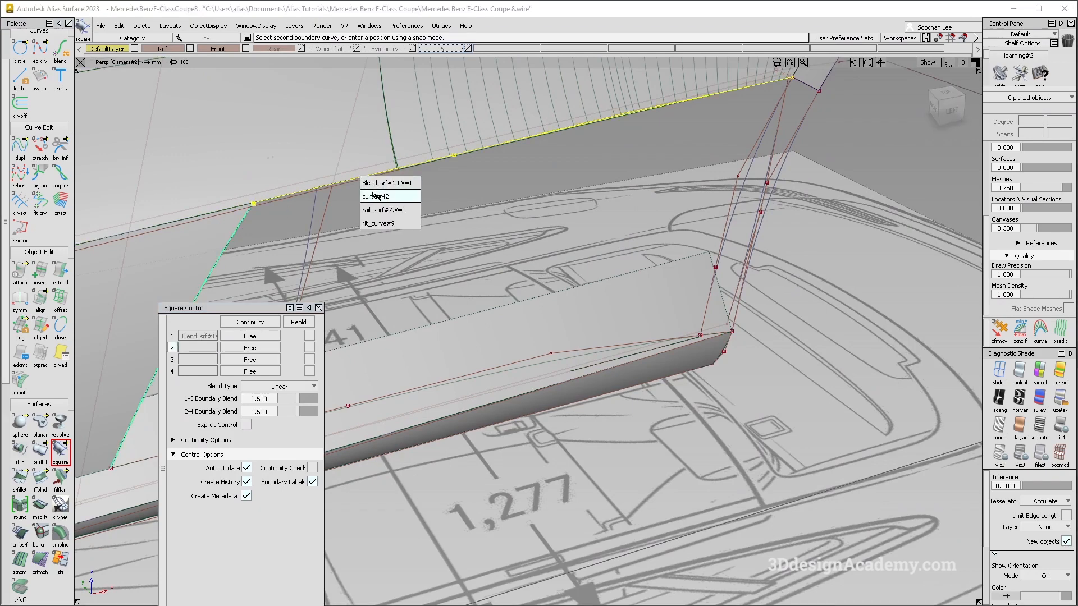
{"action": "left_click", "coordinate": [382, 197]}
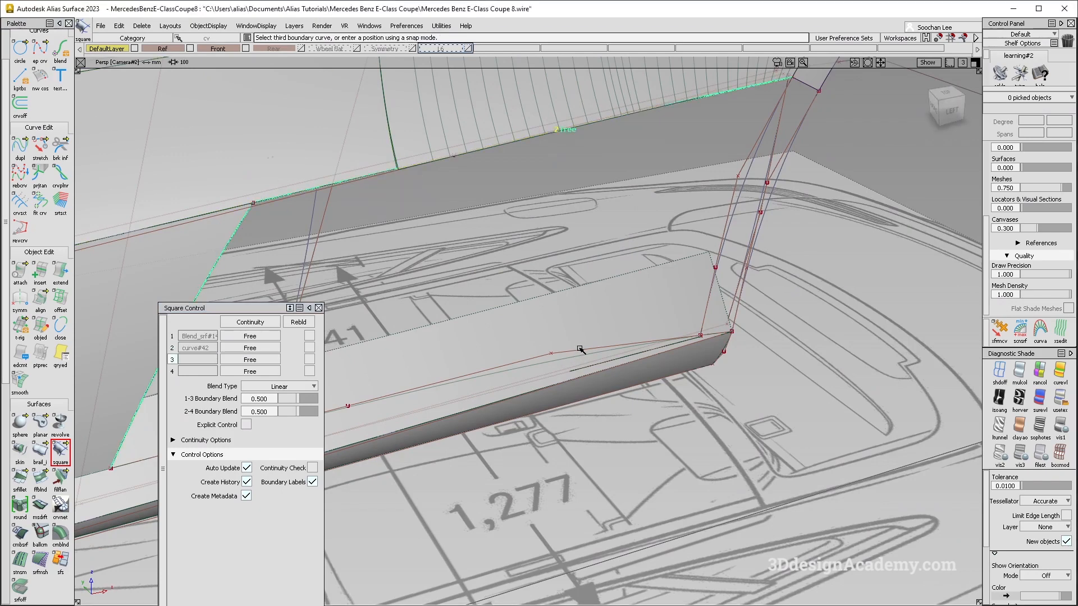
{"action": "left_click", "coordinate": [734, 223]}
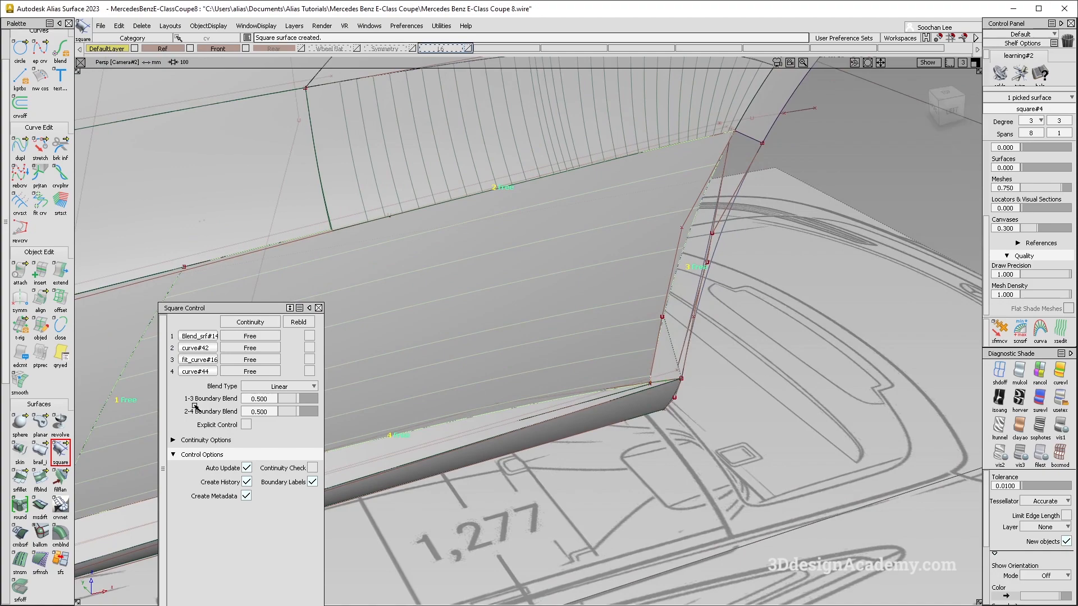
{"action": "right_click_drag", "start_coordinate": [615, 311], "coordinate": [381, 371], "text": "alt+shift"}
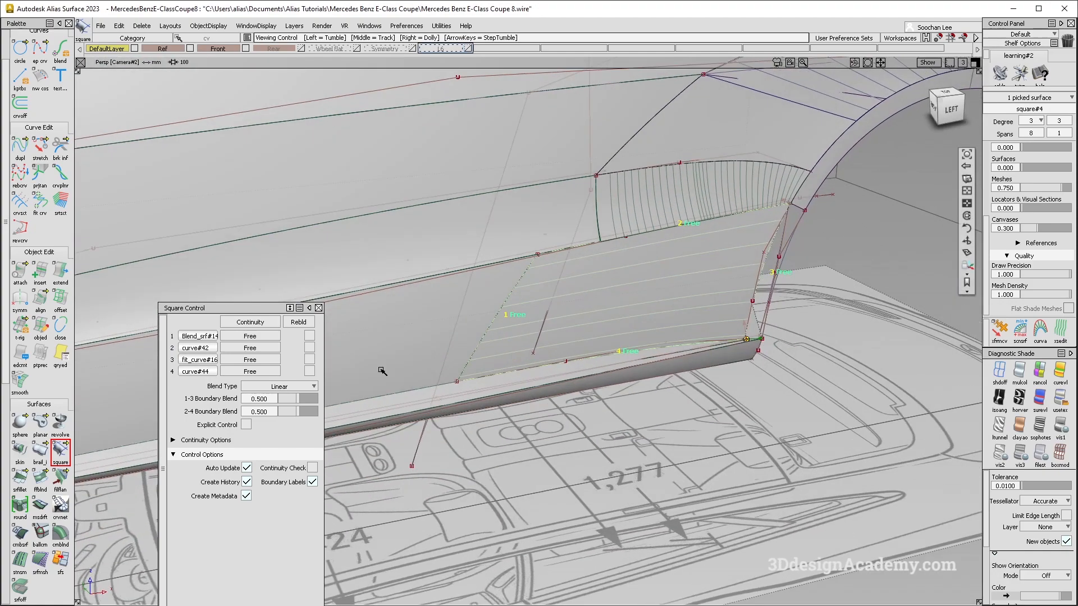
Rebuild the square surface's first boundary and set its continuity to G2 Curvature
{"action": "left_click", "coordinate": [308, 337]}
{"action": "left_click", "coordinate": [260, 338]}
{"action": "left_click", "coordinate": [267, 387]}
{"action": "right_click_drag", "start_coordinate": [546, 298], "coordinate": [622, 343], "text": "ctrl+shift"}
{"action": "right_click_drag", "start_coordinate": [624, 337], "coordinate": [659, 309], "text": "alt+shift"}
{"action": "left_click_drag", "start_coordinate": [658, 308], "coordinate": [632, 318], "text": "alt+shift"}
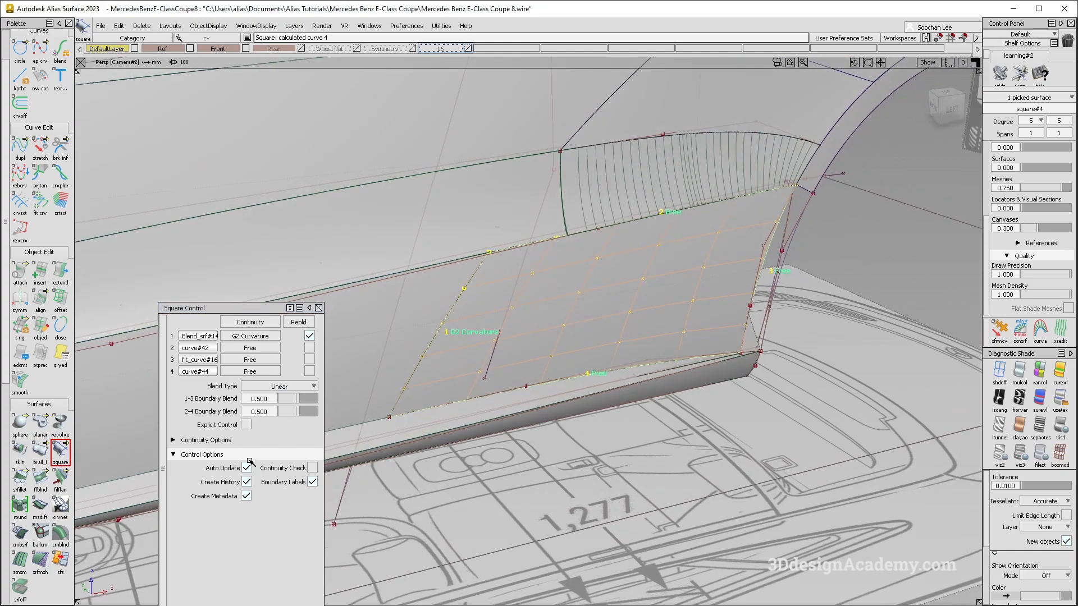
Turn on Explicit Control for the square surface with U degree 5, V degree 3 and single spans
{"action": "left_click", "coordinate": [246, 425]}
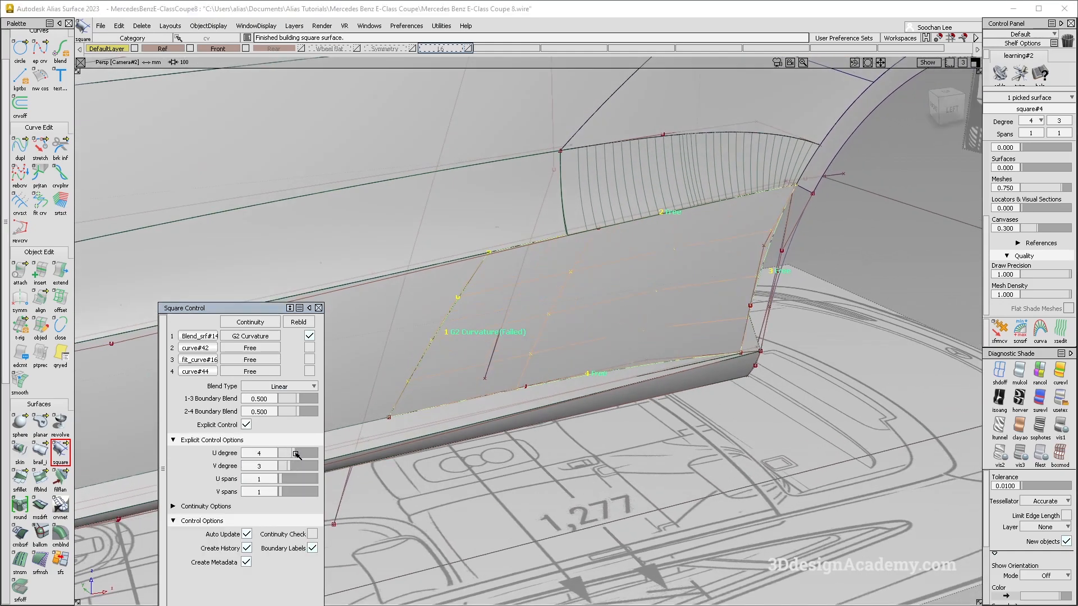
{"action": "mouse_move", "coordinate": [389, 437]}
{"action": "left_mouse_down", "text": "alt+shift"}
{"action": "mouse_move", "coordinate": [553, 361]}
{"action": "mouse_move", "coordinate": [496, 368]}
{"action": "left_mouse_up", "text": "alt+shift"}
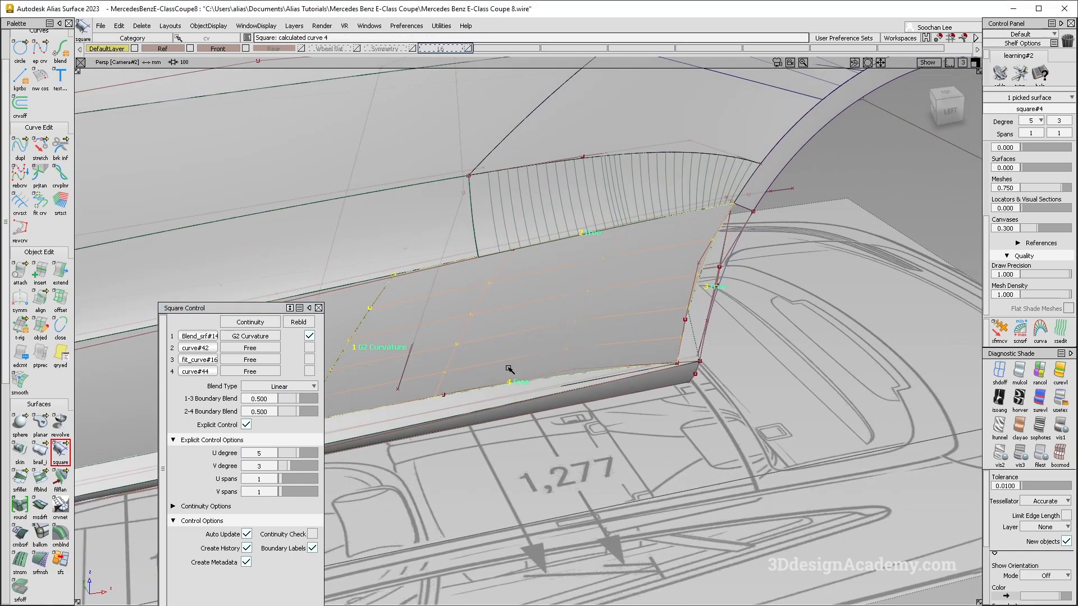
{"action": "mouse_move", "coordinate": [600, 369]}
{"action": "left_mouse_down", "text": "alt+shift"}
{"action": "mouse_move", "coordinate": [605, 380]}
{"action": "mouse_move", "coordinate": [612, 363]}
{"action": "left_mouse_up", "text": "alt+shift"}
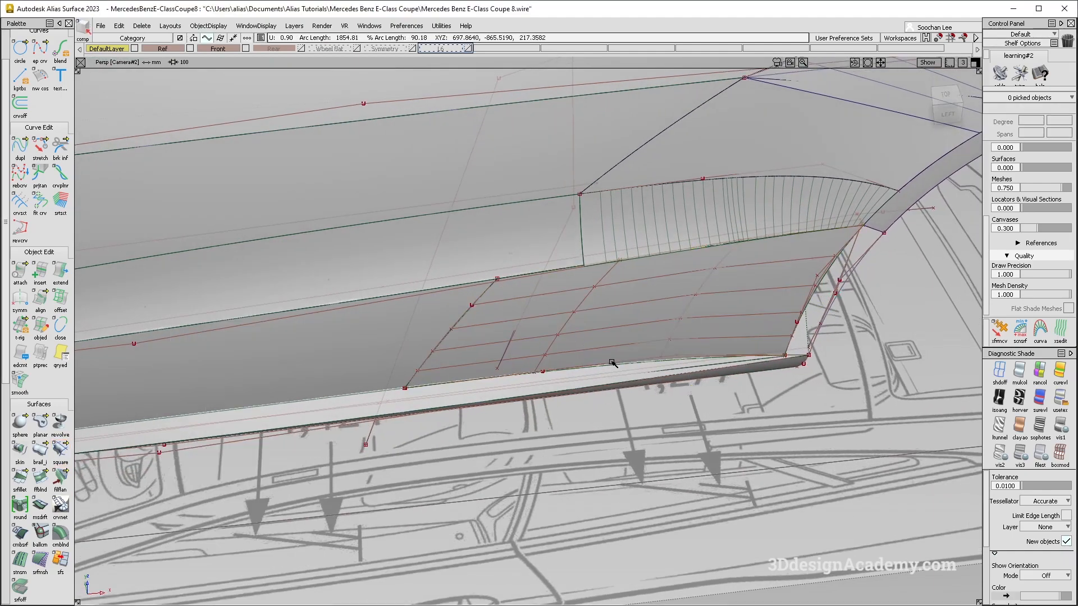
Examine the square surface's control mesh and boundary settings, its lower curve and its fit at the wheel arch
{"action": "middle_click_drag", "start_coordinate": [637, 326], "coordinate": [571, 347], "text": "alt+shift"}
{"action": "left_click_drag", "start_coordinate": [571, 347], "coordinate": [655, 311], "text": "ctrl+shift"}
{"action": "left_click", "coordinate": [649, 317]}
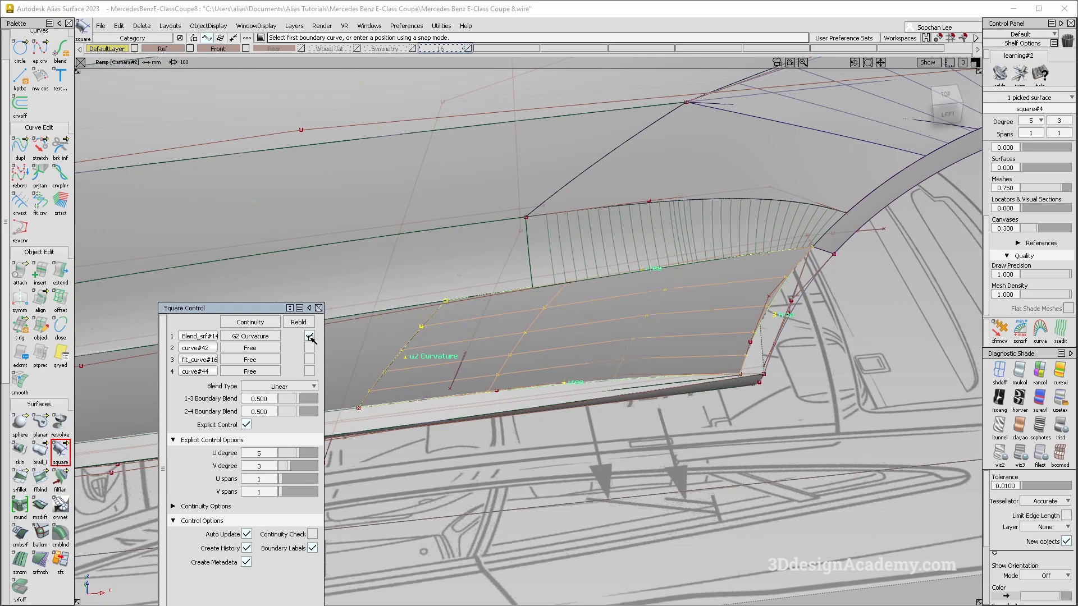
{"action": "left_click_drag", "start_coordinate": [553, 337], "coordinate": [584, 284], "text": "alt+shift"}
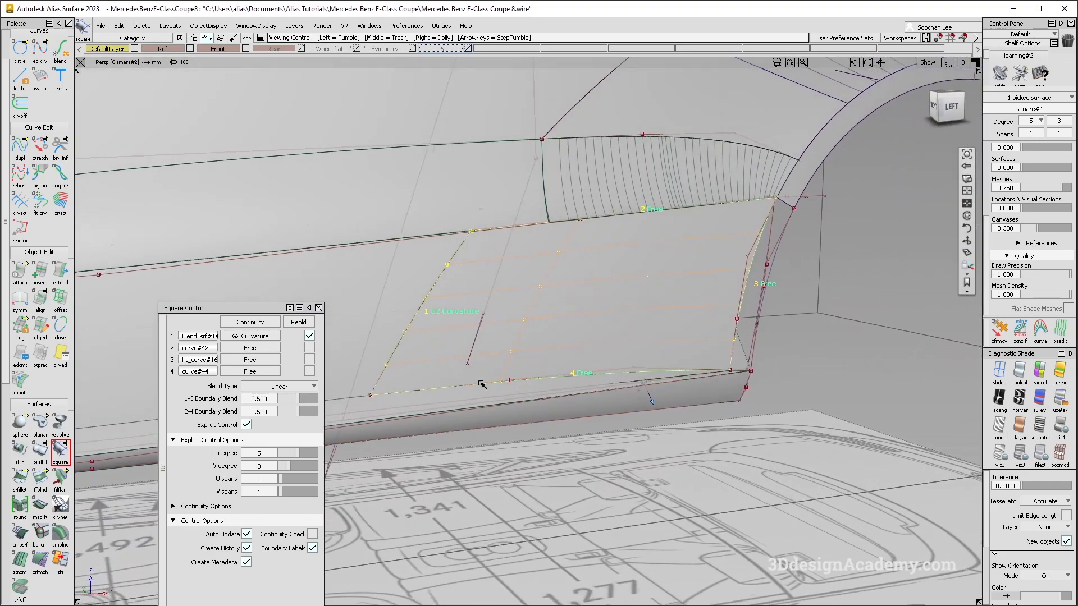
{"action": "left_click_drag", "start_coordinate": [481, 380], "coordinate": [564, 365], "text": "ctrl+shift"}
{"action": "left_click_drag", "start_coordinate": [500, 360], "coordinate": [521, 377], "text": "ctrl+shift"}
{"action": "left_click", "coordinate": [518, 381]}
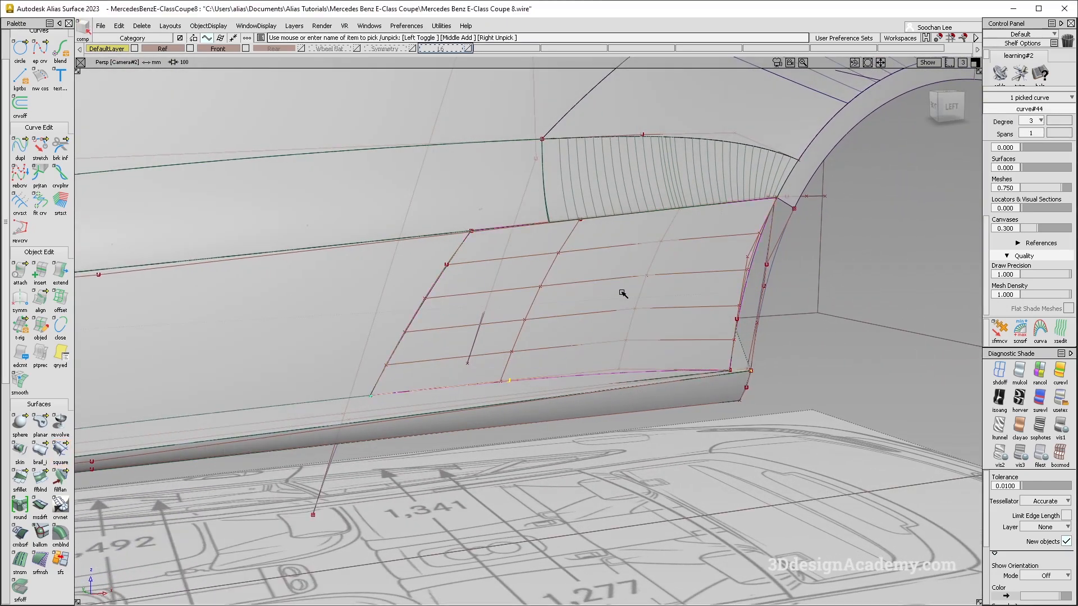
{"action": "double_click", "coordinate": [660, 330]}
{"action": "left_click", "coordinate": [733, 366], "text": "alt+shift"}
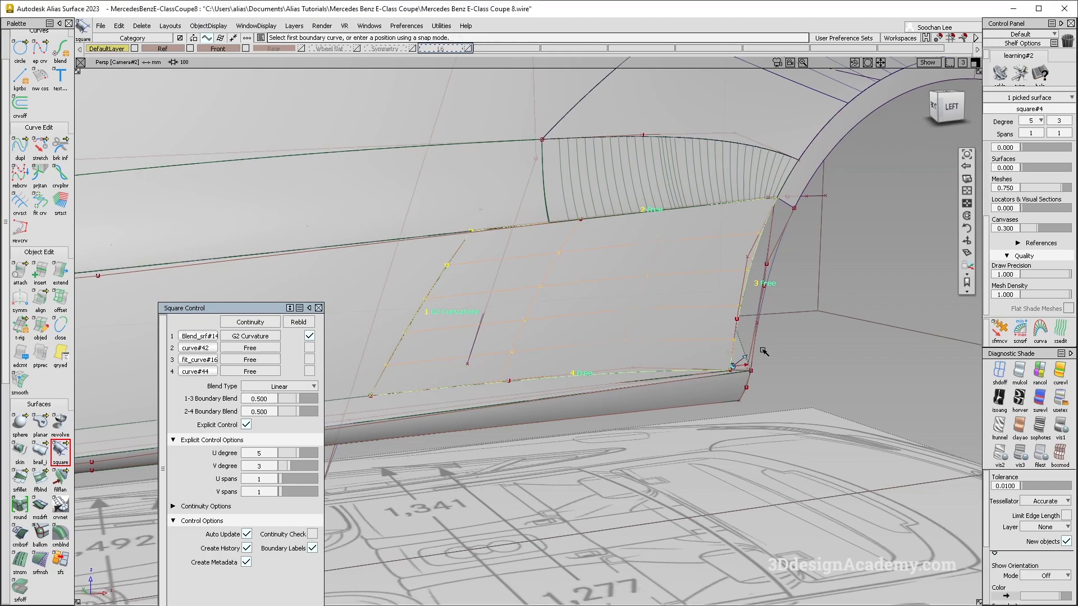
{"action": "right_click_drag", "start_coordinate": [733, 366], "coordinate": [745, 373], "text": "alt+shift"}
{"action": "left_click_drag", "start_coordinate": [740, 383], "coordinate": [618, 340], "text": "alt+shift"}
{"action": "middle_click_drag", "start_coordinate": [618, 339], "coordinate": [488, 409], "text": "alt+shift"}
{"action": "mouse_move", "coordinate": [665, 273]}
{"action": "left_mouse_down", "text": "ctrl+shift"}
{"action": "mouse_move", "coordinate": [585, 339]}
{"action": "mouse_move", "coordinate": [585, 397]}
{"action": "left_mouse_up", "text": "ctrl+shift"}
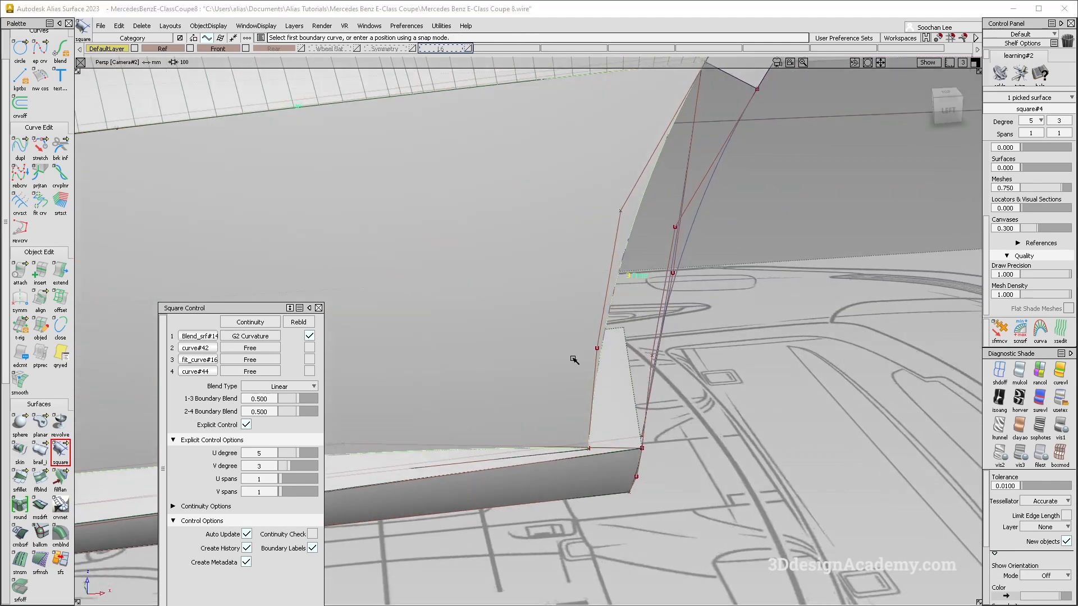
Build a square surface for the wheel-arch strip from curve#44, fit_curve#16, the skin#10 edge and fit_curve#15, with Explicit Control off
{"action": "middle_click_drag", "start_coordinate": [588, 286], "coordinate": [532, 353], "text": "alt+shift"}
{"action": "key", "text": "Escape"}
{"action": "left_click", "coordinate": [40, 452]}
{"action": "left_click", "coordinate": [61, 452]}
{"action": "left_click", "coordinate": [553, 516]}
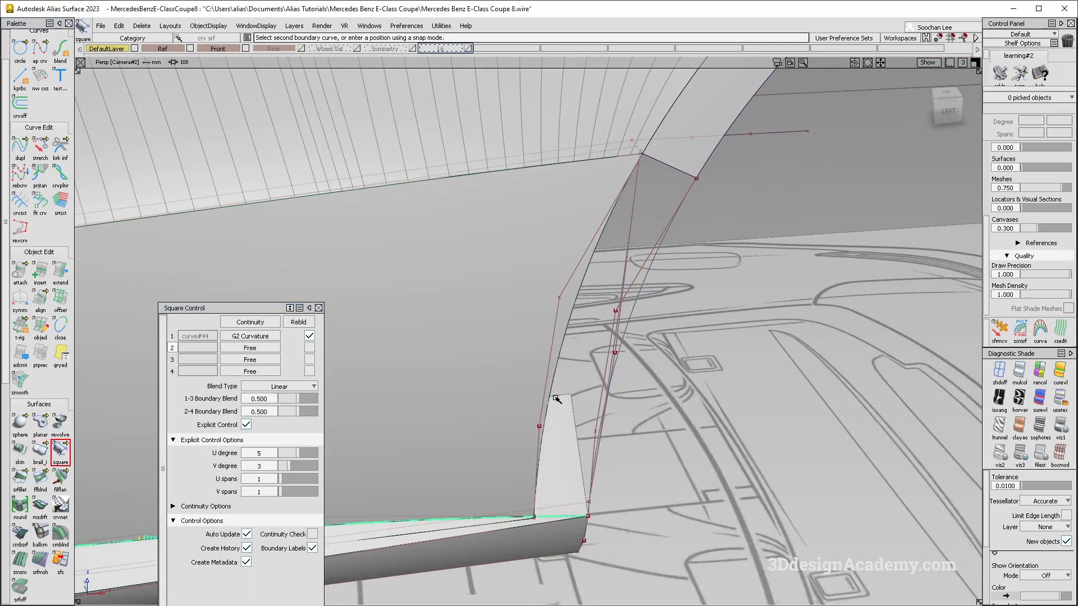
{"action": "left_click", "coordinate": [556, 379]}
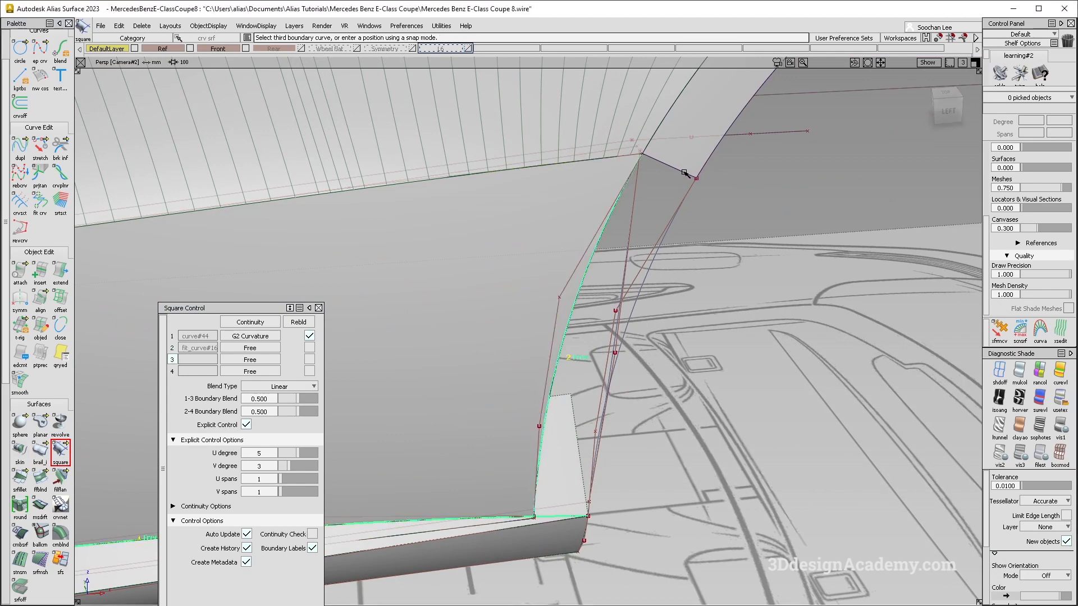
{"action": "left_click", "coordinate": [674, 218]}
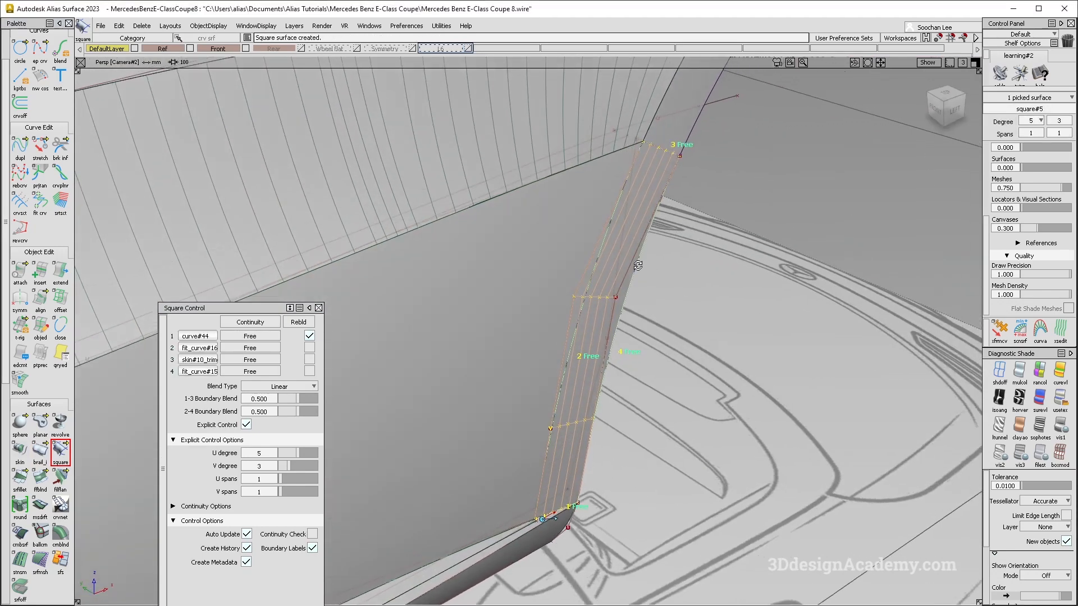
{"action": "left_click", "coordinate": [246, 425]}
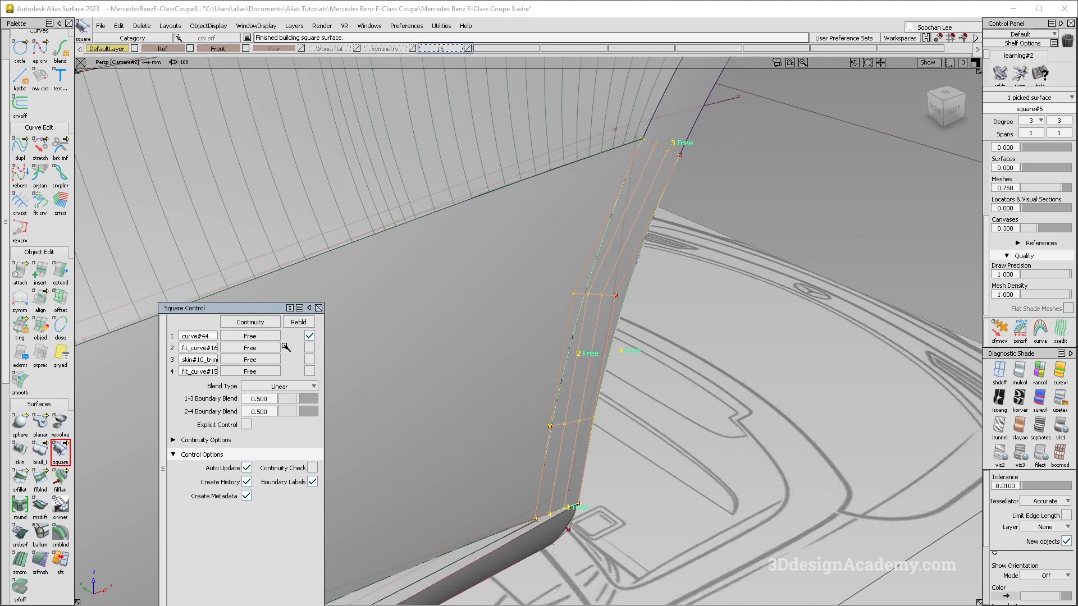
Set the square surface's side 3 to G2 Curvature, switch off rebuild on side 1, and enable explicit control with U degree 2
{"action": "left_click", "coordinate": [269, 334]}
{"action": "left_click", "coordinate": [294, 346]}
{"action": "left_click", "coordinate": [258, 360]}
{"action": "left_click", "coordinate": [265, 410]}
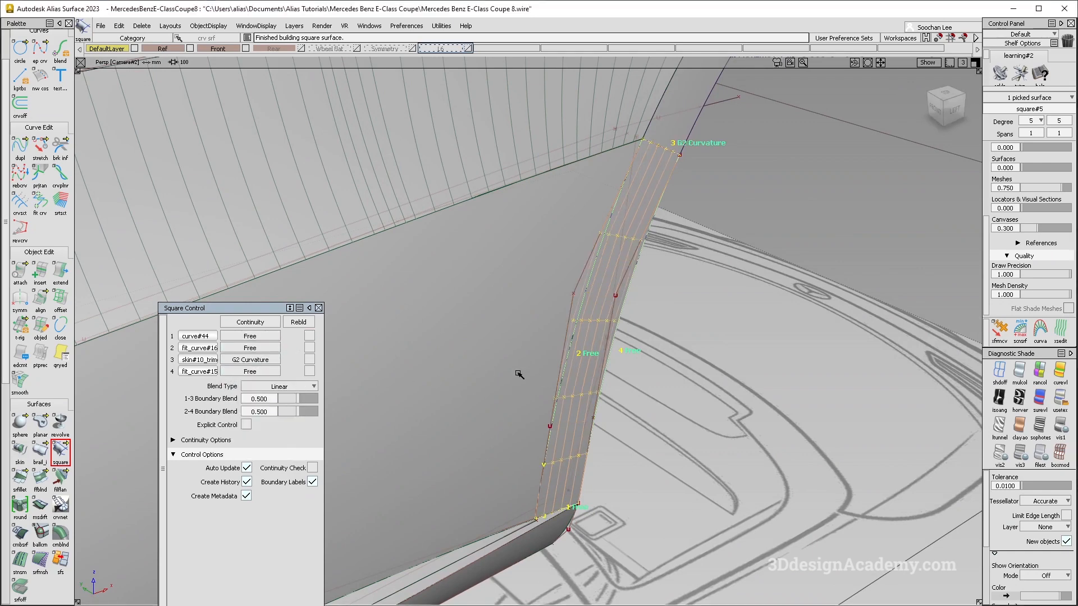
{"action": "left_click", "coordinate": [247, 425]}
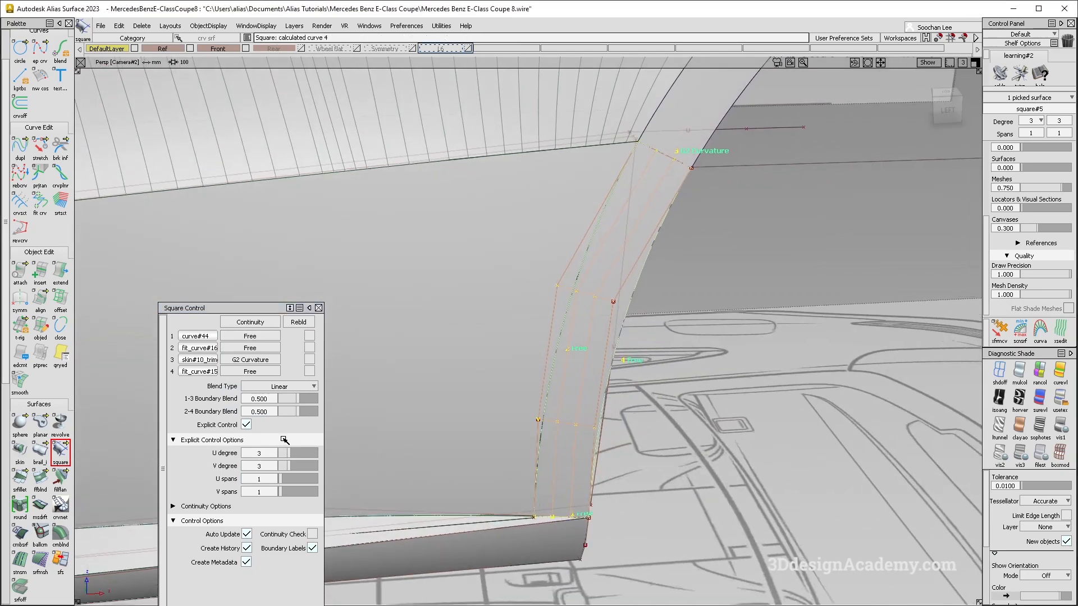
{"action": "left_click", "coordinate": [285, 455]}
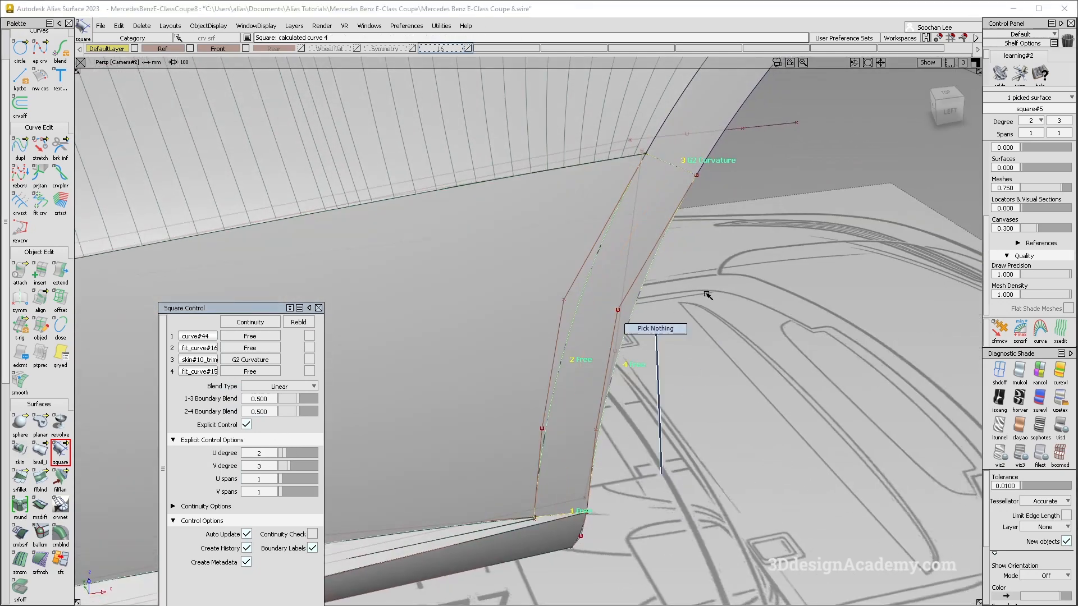
Shade the model with the Showroom environment map and examine the new surface beside the rear wheel arch
{"action": "right_click_drag", "start_coordinate": [726, 444], "coordinate": [578, 388], "text": "alt+shift"}
{"action": "left_click_drag", "start_coordinate": [577, 388], "coordinate": [668, 253], "text": "alt+shift"}
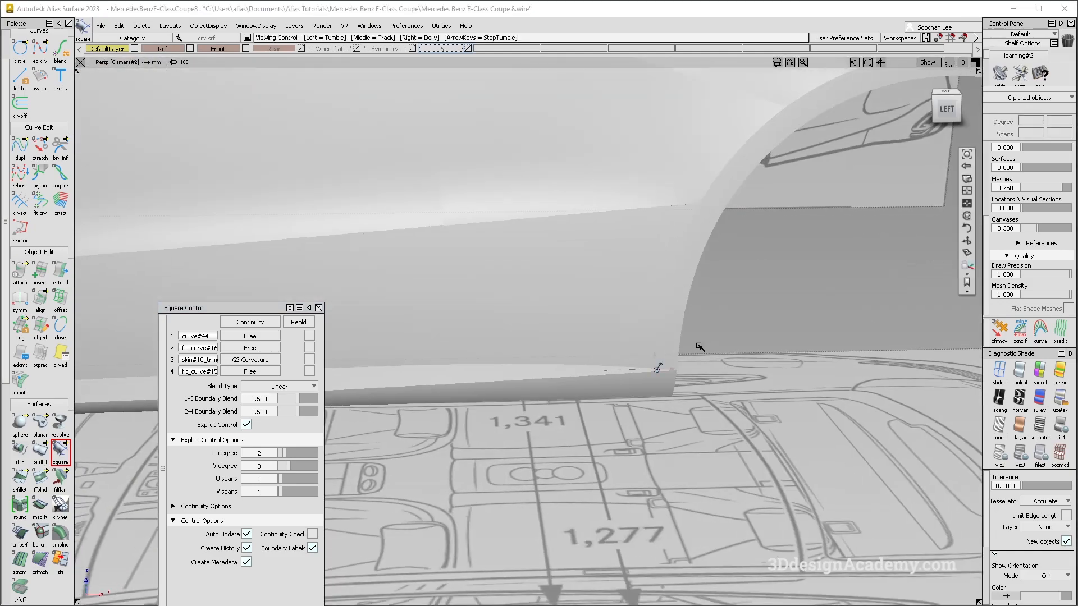
{"action": "left_click_drag", "start_coordinate": [698, 347], "coordinate": [702, 306], "text": "alt+shift"}
{"action": "left_click", "coordinate": [1057, 395]}
{"action": "mouse_move", "coordinate": [682, 377]}
{"action": "left_mouse_down", "text": "alt+shift"}
{"action": "mouse_move", "coordinate": [716, 327]}
{"action": "mouse_move", "coordinate": [709, 333]}
{"action": "mouse_move", "coordinate": [709, 320]}
{"action": "left_mouse_up", "text": "alt+shift"}
{"action": "right_click_drag", "start_coordinate": [653, 347], "coordinate": [688, 339], "text": "alt+shift"}
{"action": "left_click_drag", "start_coordinate": [706, 415], "coordinate": [739, 338], "text": "alt+shift"}
{"action": "left_click_drag", "start_coordinate": [693, 169], "coordinate": [576, 240], "text": "alt+shift"}
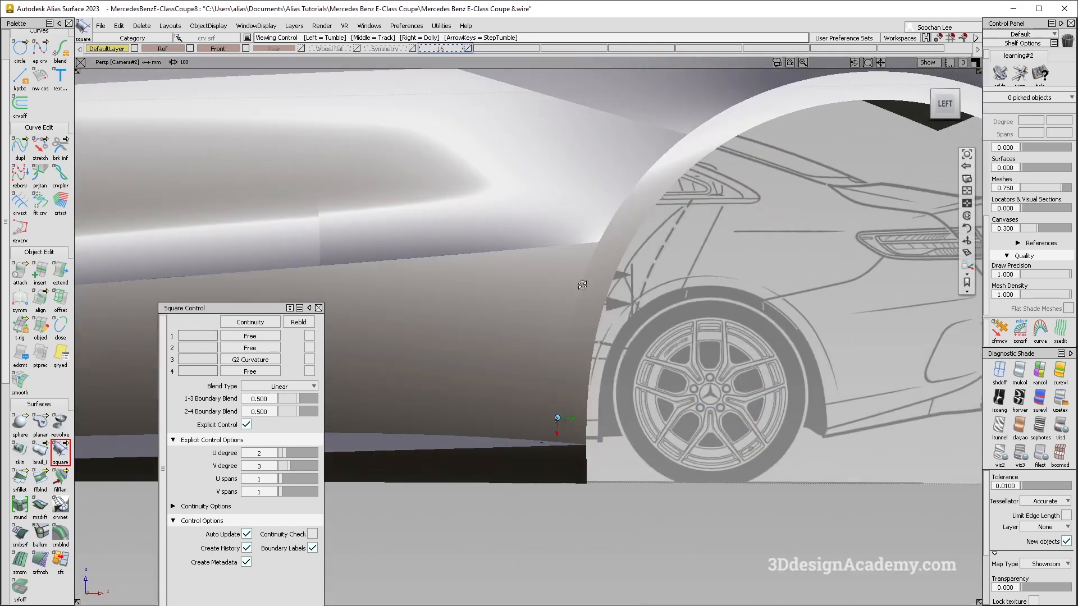
{"action": "right_click_drag", "start_coordinate": [572, 284], "coordinate": [599, 363], "text": "alt+shift"}
Compare the modelled body side with the rear and side reference photos of the coupe
{"action": "key", "text": "alt+Tab"}
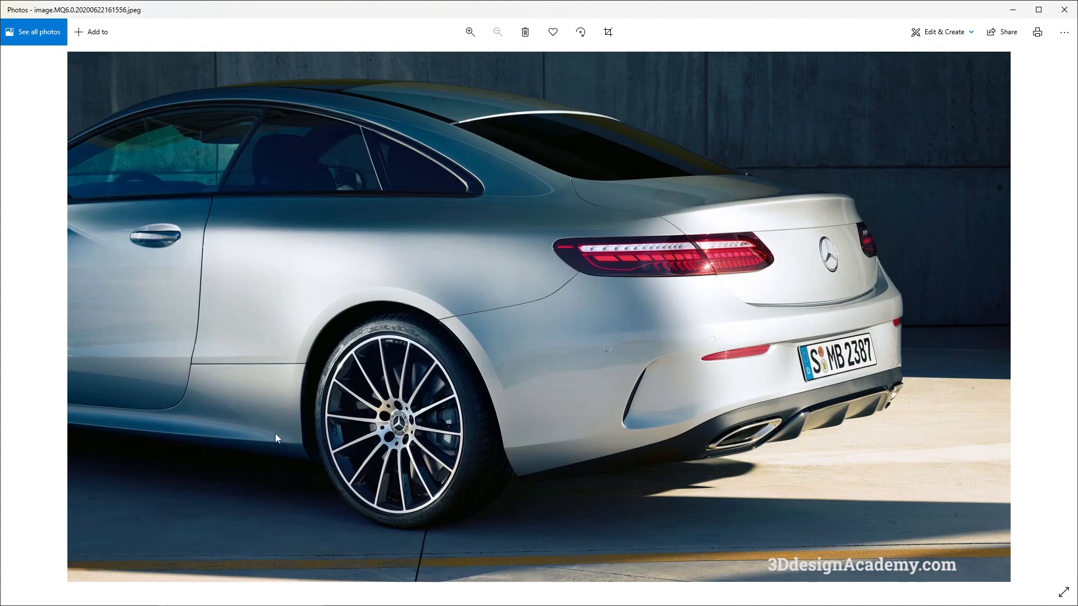
{"action": "key", "text": "alt+Tab"}
{"action": "left_click_drag", "start_coordinate": [549, 357], "coordinate": [655, 293], "text": "alt+shift"}
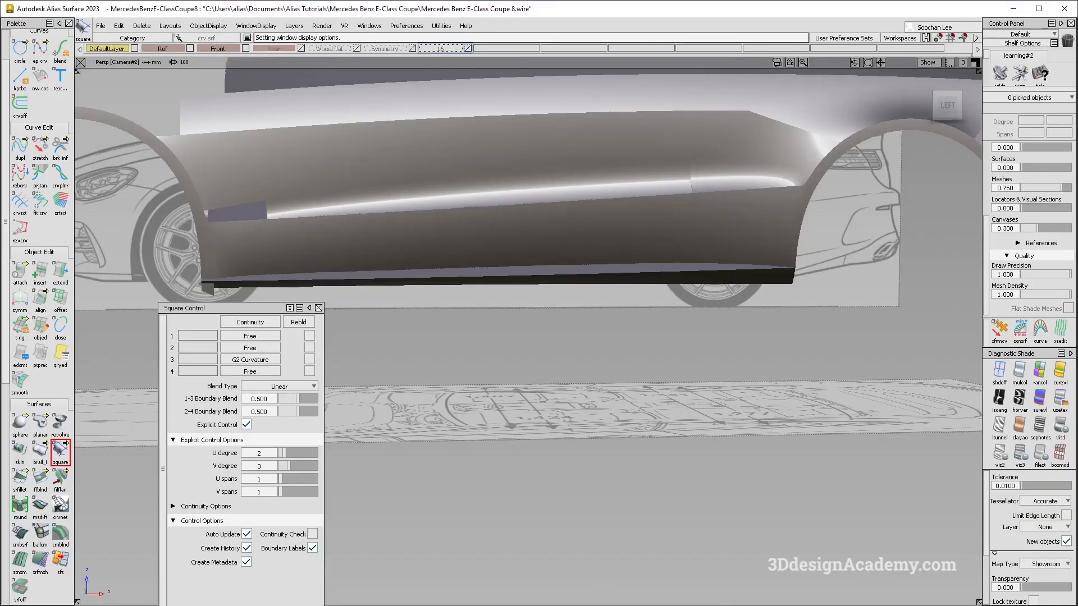
{"action": "key", "text": "alt+Tab"}
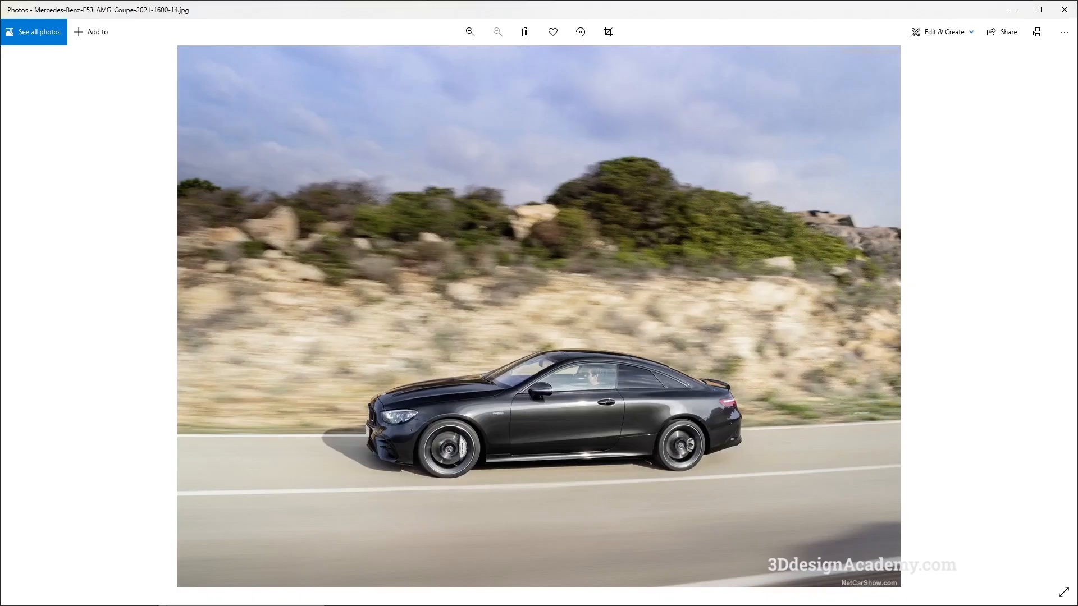
{"action": "key", "text": "alt+Tab"}
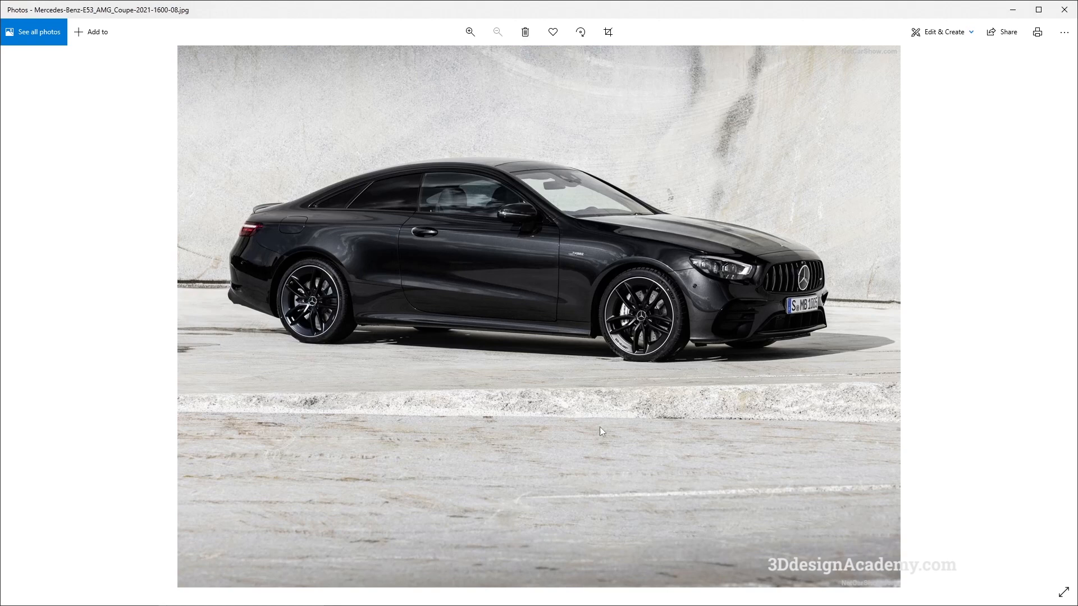
{"action": "key", "text": "alt+Tab"}
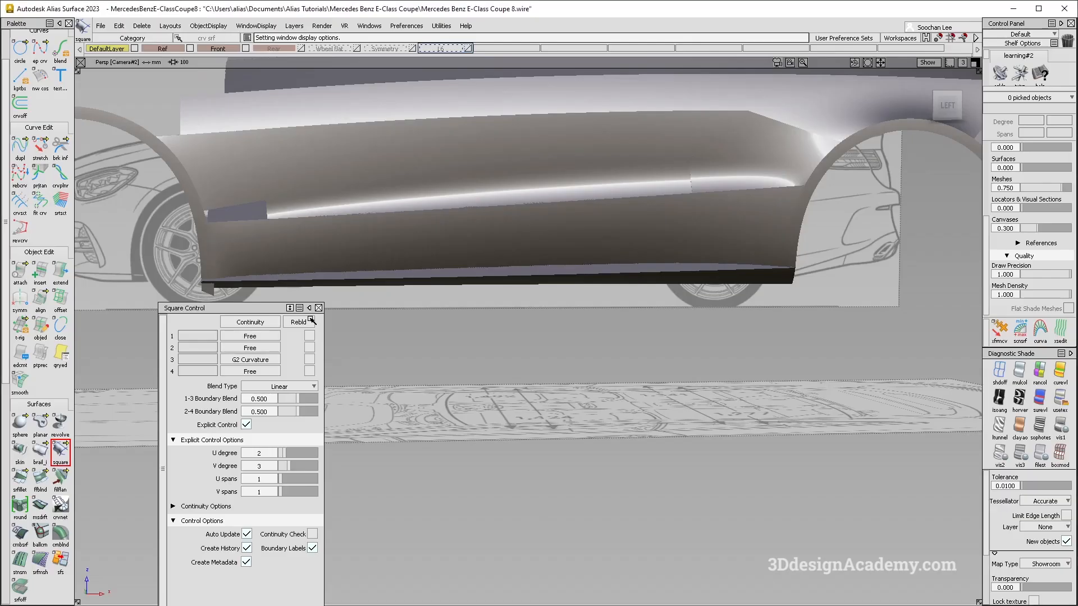
Delete the two leftover curves running along the edges of the front wheel arch strip
{"action": "left_click_drag", "start_coordinate": [256, 310], "coordinate": [248, 245]}
{"action": "middle_click_drag", "start_coordinate": [525, 309], "coordinate": [656, 357], "text": "alt+shift"}
{"action": "key", "text": "alt+m"}
{"action": "right_click_drag", "start_coordinate": [395, 288], "coordinate": [431, 281], "text": "alt+shift"}
{"action": "middle_click_drag", "start_coordinate": [438, 243], "coordinate": [516, 278], "text": "alt+shift"}
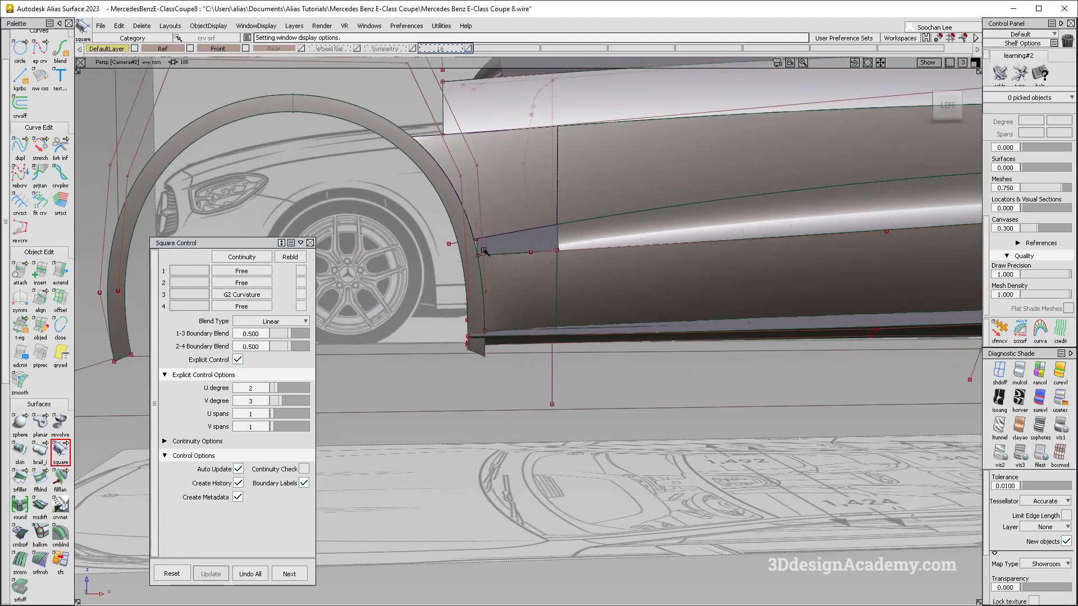
{"action": "right_click_drag", "start_coordinate": [482, 252], "coordinate": [493, 247], "text": "alt+shift"}
{"action": "middle_click_drag", "start_coordinate": [483, 247], "coordinate": [600, 322], "text": "alt+shift"}
{"action": "left_click_drag", "start_coordinate": [600, 322], "coordinate": [613, 322], "text": "alt+shift"}
{"action": "right_click_drag", "start_coordinate": [576, 307], "coordinate": [576, 297], "text": "alt+shift"}
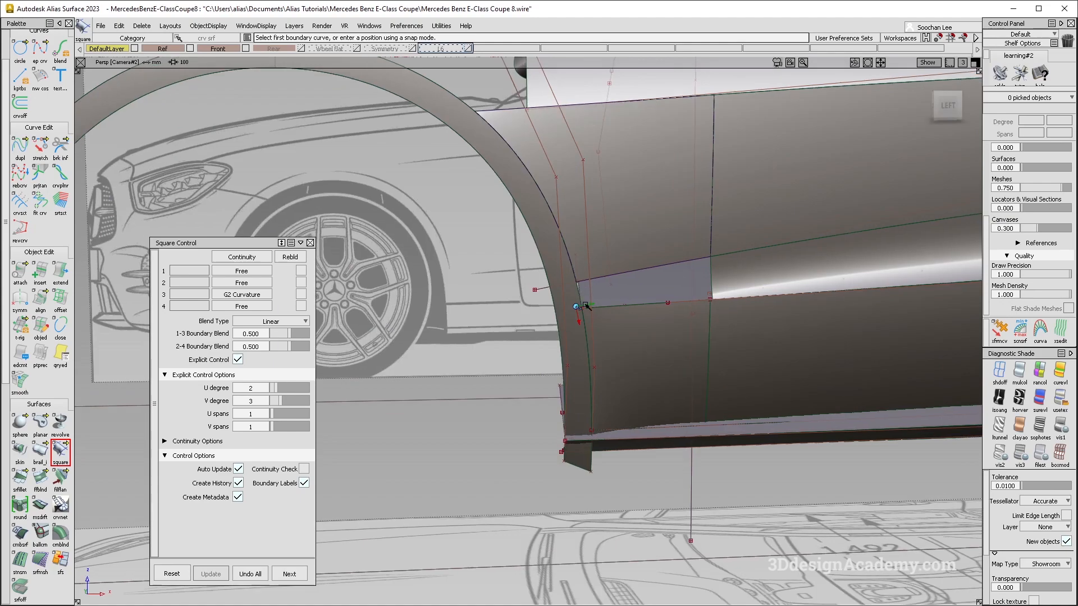
{"action": "left_click_drag", "start_coordinate": [576, 296], "coordinate": [607, 316], "text": "alt+shift"}
{"action": "left_click_drag", "start_coordinate": [522, 230], "coordinate": [580, 236], "text": "ctrl+shift"}
{"action": "left_click", "coordinate": [578, 244]}
{"action": "left_click", "coordinate": [560, 268]}
{"action": "key", "text": "Delete"}
{"action": "key", "text": "Return"}
Insert a curve on surface across the front wheel arch strip, snapped to the upper corner of the lower door panel (rail_surf#9)
{"action": "left_click_drag", "start_coordinate": [572, 329], "coordinate": [481, 394], "text": "alt+shift"}
{"action": "left_click_drag", "start_coordinate": [481, 395], "coordinate": [320, 140], "text": "ctrl+shift"}
{"action": "double_click", "coordinate": [40, 275]}
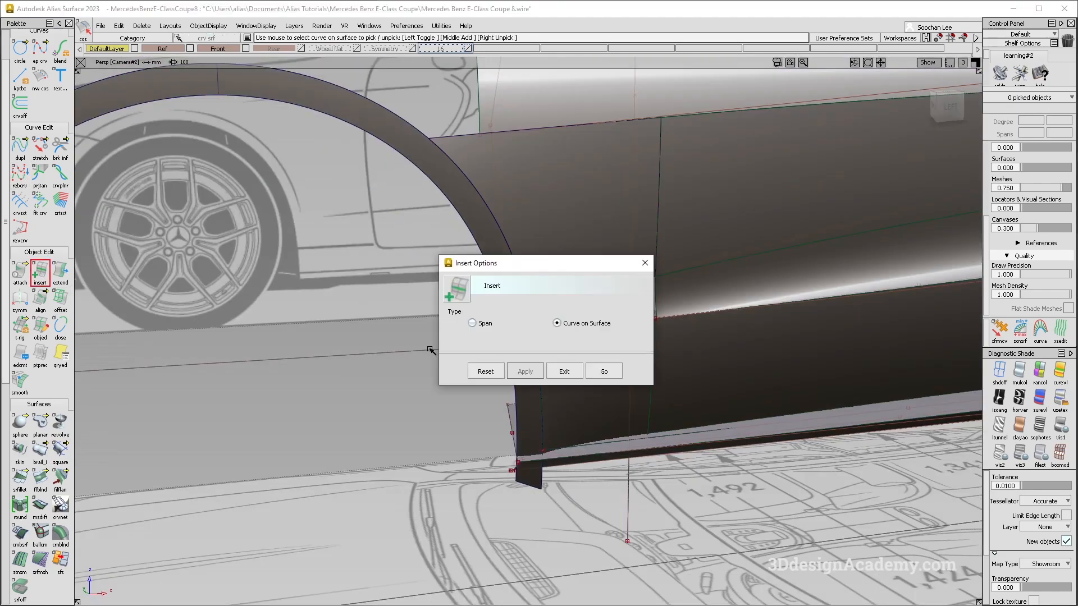
{"action": "left_click", "coordinate": [605, 371]}
{"action": "left_click_drag", "start_coordinate": [536, 413], "coordinate": [541, 359]}
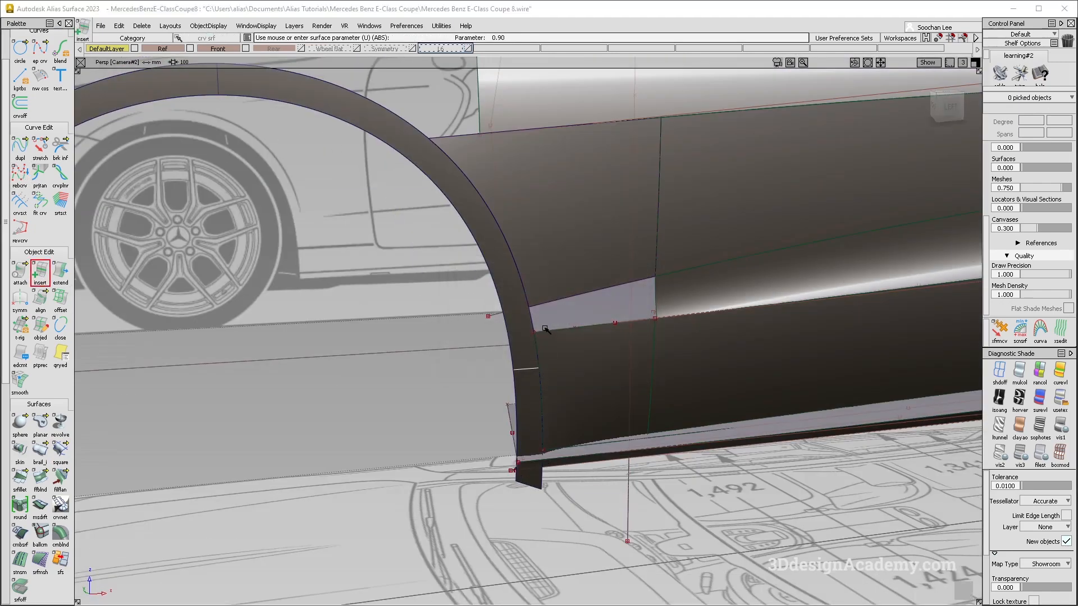
{"action": "left_click", "coordinate": [550, 335]}
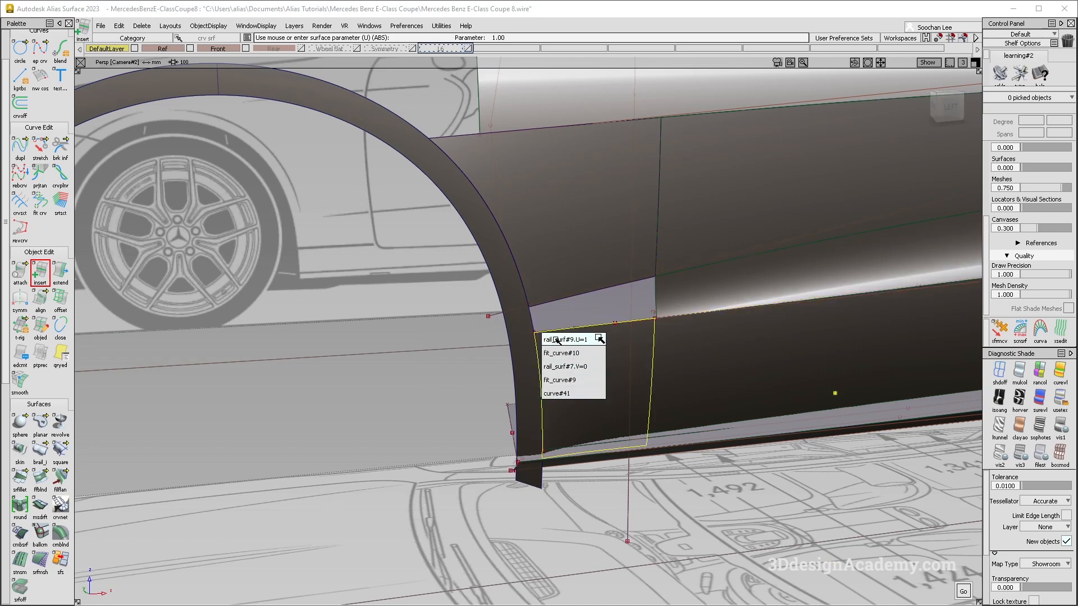
{"action": "left_click", "coordinate": [556, 340]}
{"action": "right_click_drag", "start_coordinate": [542, 336], "coordinate": [584, 318], "text": "alt+shift"}
{"action": "left_click_drag", "start_coordinate": [584, 318], "coordinate": [498, 316], "text": "alt+shift"}
{"action": "right_click_drag", "start_coordinate": [498, 316], "coordinate": [602, 329], "text": "alt+shift"}
{"action": "left_click_drag", "start_coordinate": [602, 328], "coordinate": [431, 356], "text": "alt+shift"}
{"action": "key", "text": "space"}
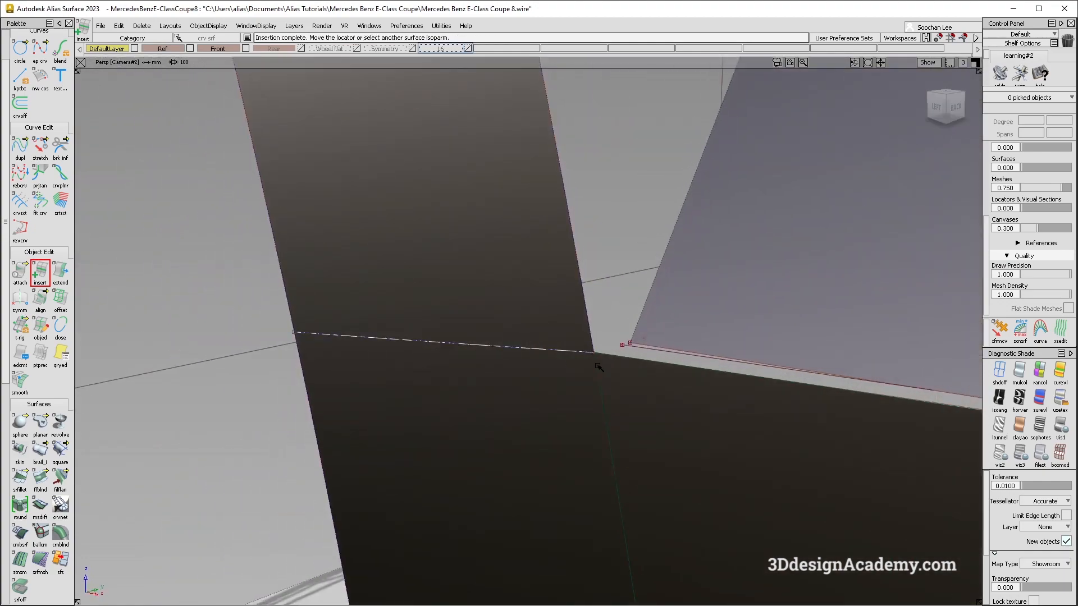
Divide the front wheel arch strip along the inserted curve on surface
{"action": "right_click_drag", "start_coordinate": [598, 366], "coordinate": [528, 359], "text": "alt+shift"}
{"action": "left_click_drag", "start_coordinate": [528, 359], "coordinate": [662, 352], "text": "alt+shift"}
{"action": "right_click_drag", "start_coordinate": [662, 352], "coordinate": [607, 393], "text": "alt+shift"}
{"action": "left_click_drag", "start_coordinate": [606, 393], "coordinate": [513, 474], "text": "alt+shift"}
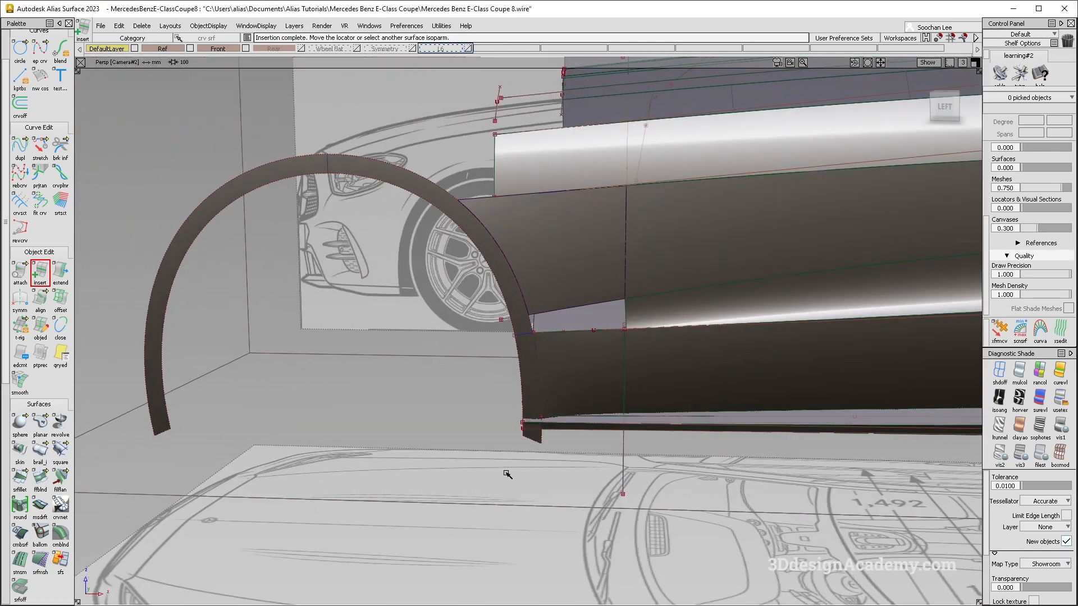
{"action": "scroll", "coordinate": [34, 554], "scroll_direction": "down", "scroll_amount": 3}
{"action": "left_click", "coordinate": [39, 505]}
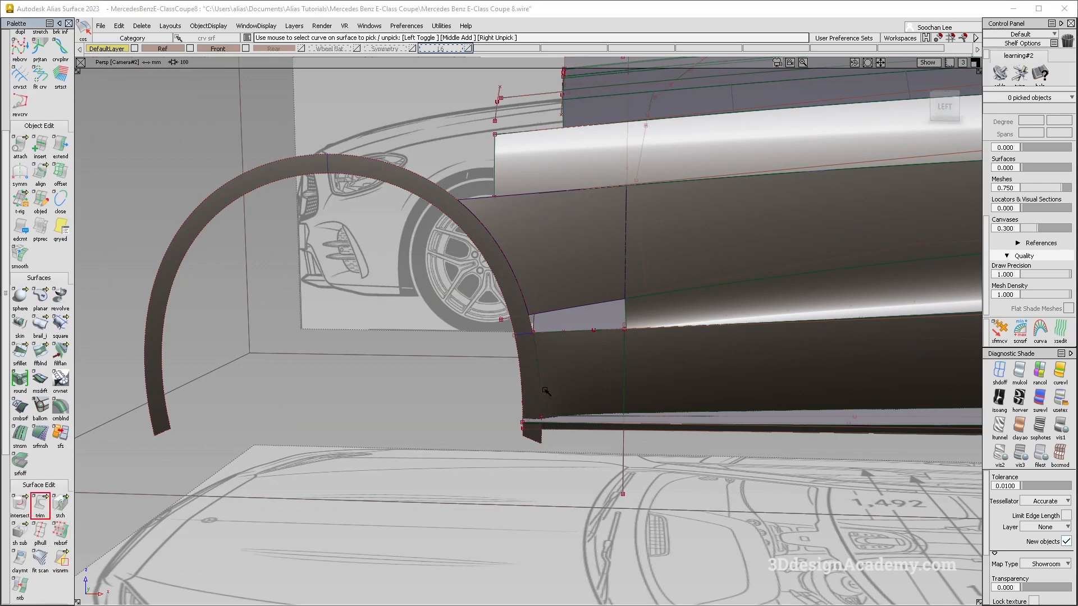
{"action": "left_click", "coordinate": [529, 361]}
{"action": "left_click", "coordinate": [958, 591]}
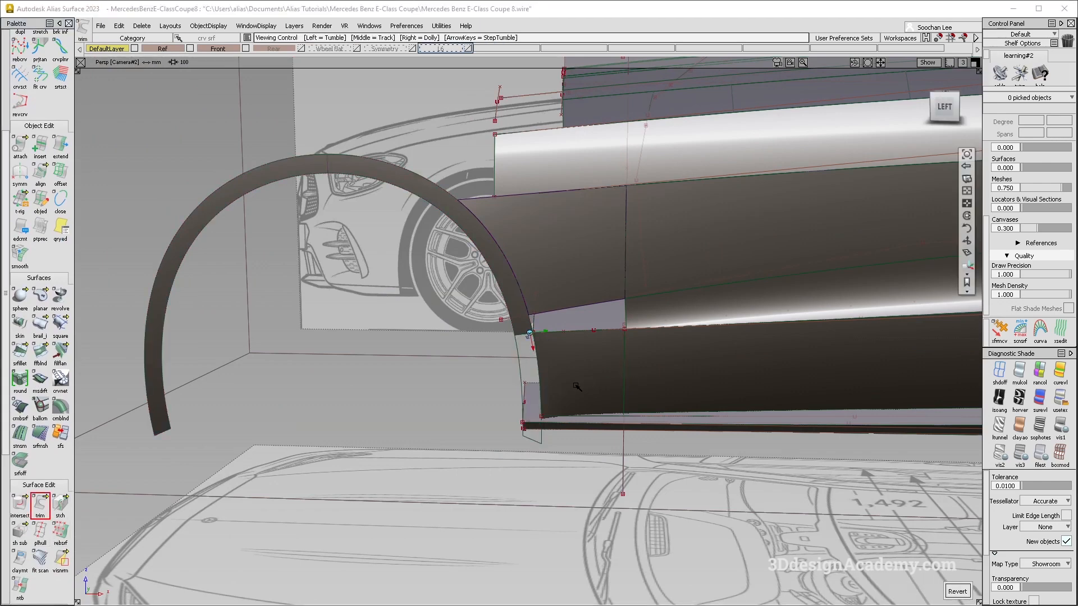
Fit a degree 3, single-span curve to the wheel-side edge of the strip's lower piece
{"action": "right_click_drag", "start_coordinate": [526, 370], "coordinate": [571, 349], "text": "alt+shift"}
{"action": "scroll", "coordinate": [11, 91], "scroll_direction": "up", "scroll_amount": 1}
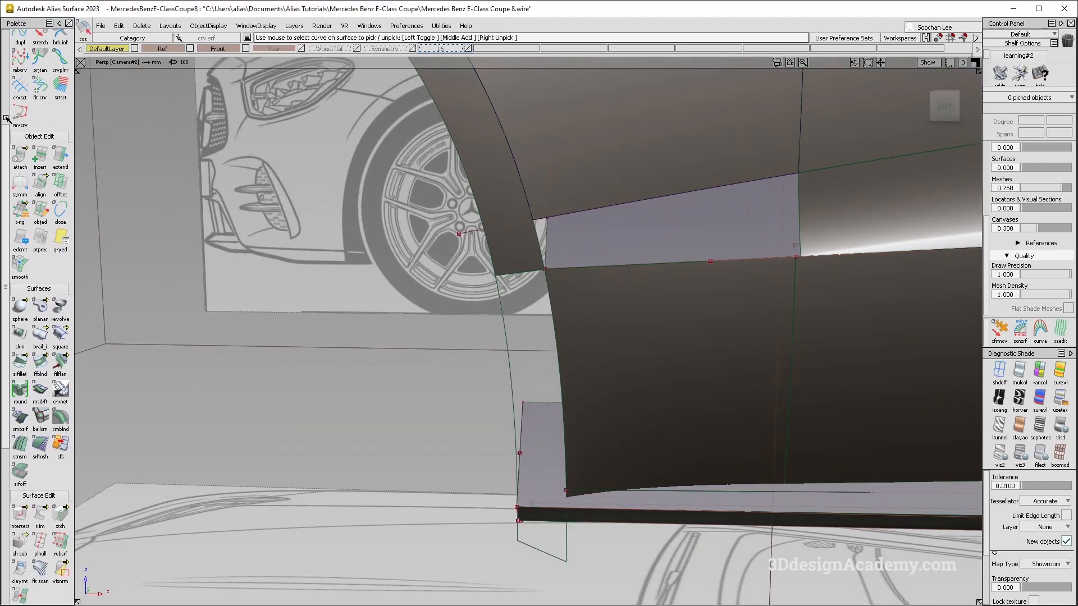
{"action": "scroll", "coordinate": [7, 118], "scroll_direction": "up", "scroll_amount": 5}
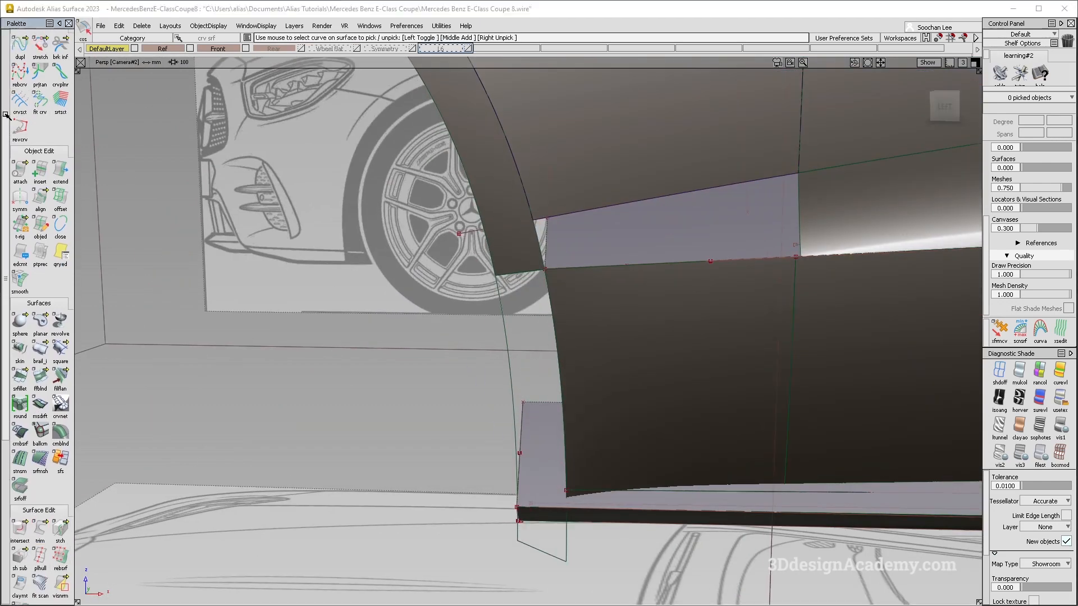
{"action": "left_click", "coordinate": [506, 328]}
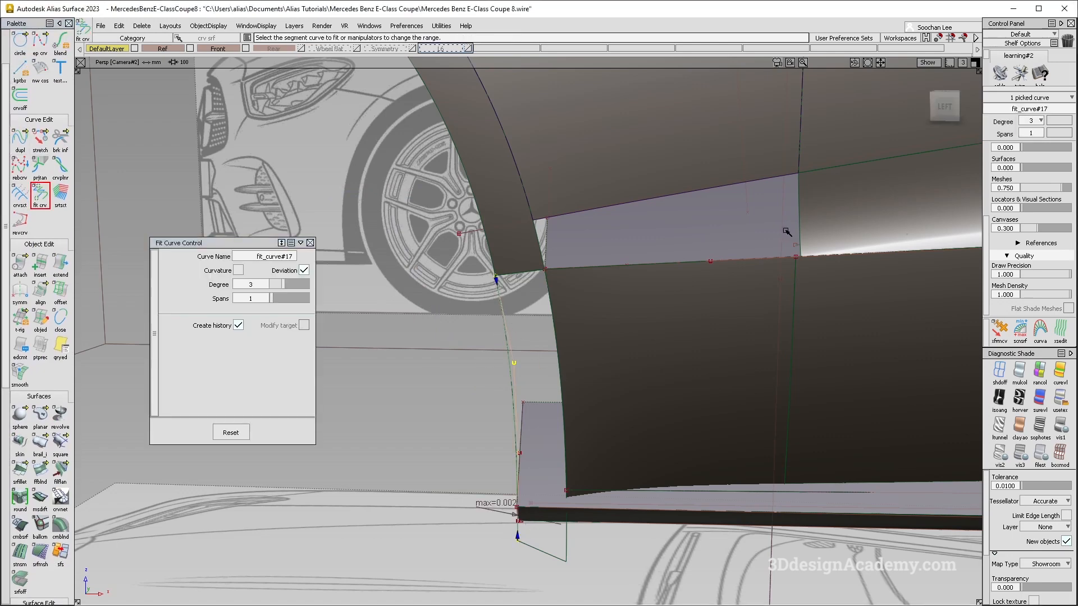
Fit a second degree 3, single-span curve to the strip's body-side edge and shorten its lower end to the sill's upper edge
{"action": "left_click", "coordinate": [946, 109]}
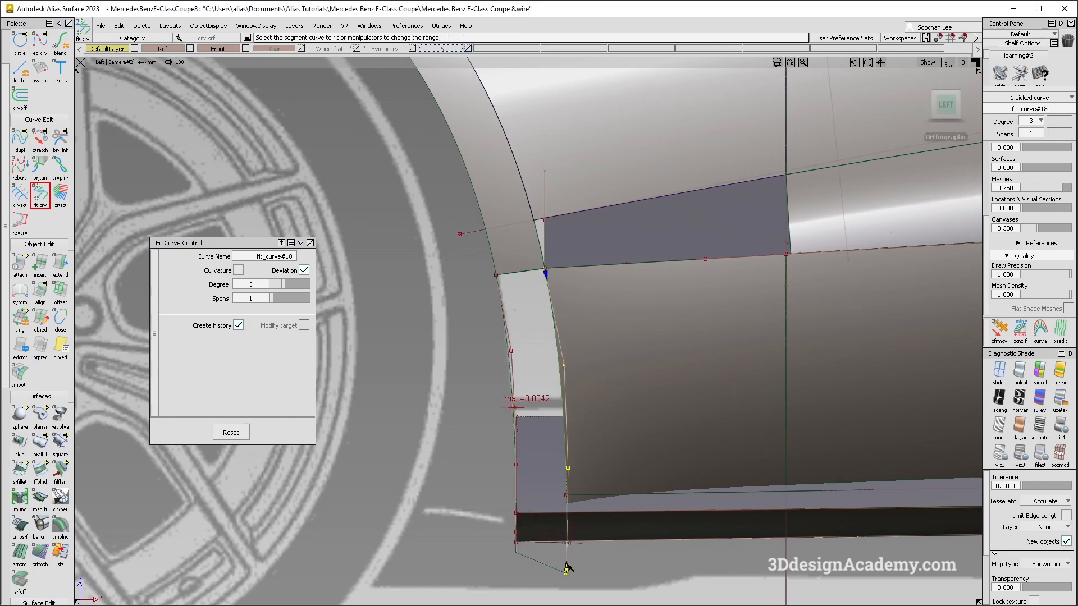
{"action": "scroll", "coordinate": [581, 514], "scroll_direction": "up", "scroll_amount": 8}
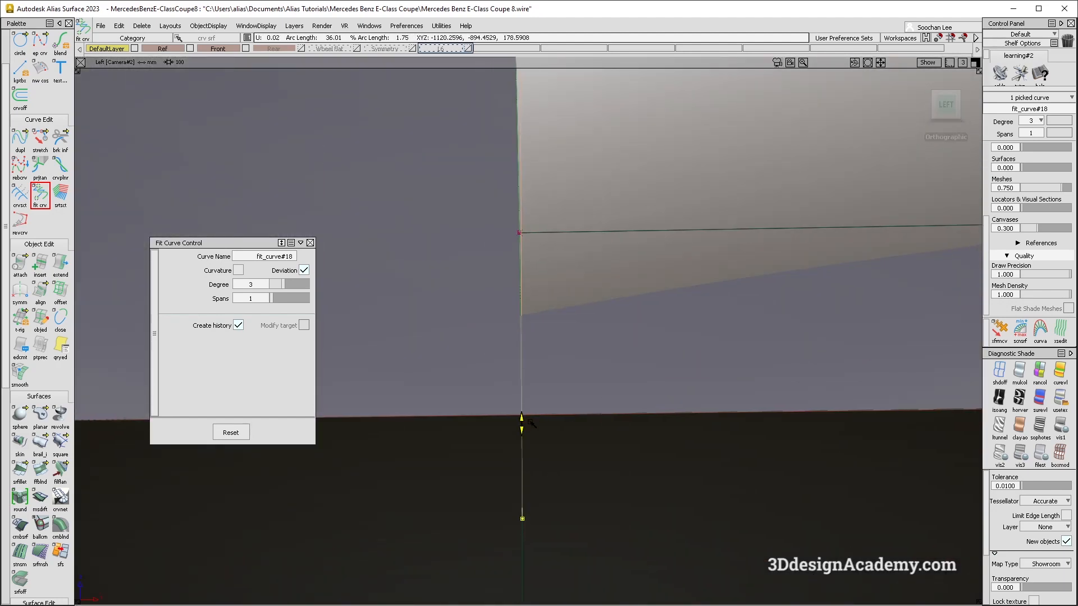
{"action": "right_click_drag", "start_coordinate": [525, 421], "coordinate": [548, 412], "text": "alt+shift"}
{"action": "left_click", "coordinate": [549, 411]}
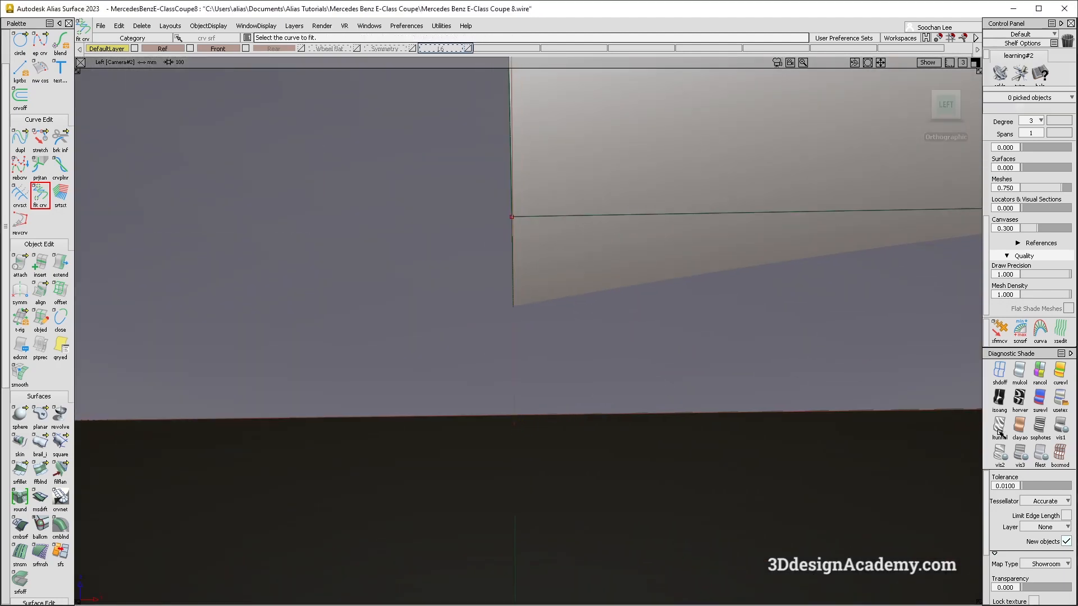
Use Extend to bring the body-side fit curve's lower end exactly onto the sill's upper edge, accepting the loss of history
{"action": "left_click", "coordinate": [999, 371]}
{"action": "double_click", "coordinate": [60, 262]}
{"action": "left_click", "coordinate": [601, 372]}
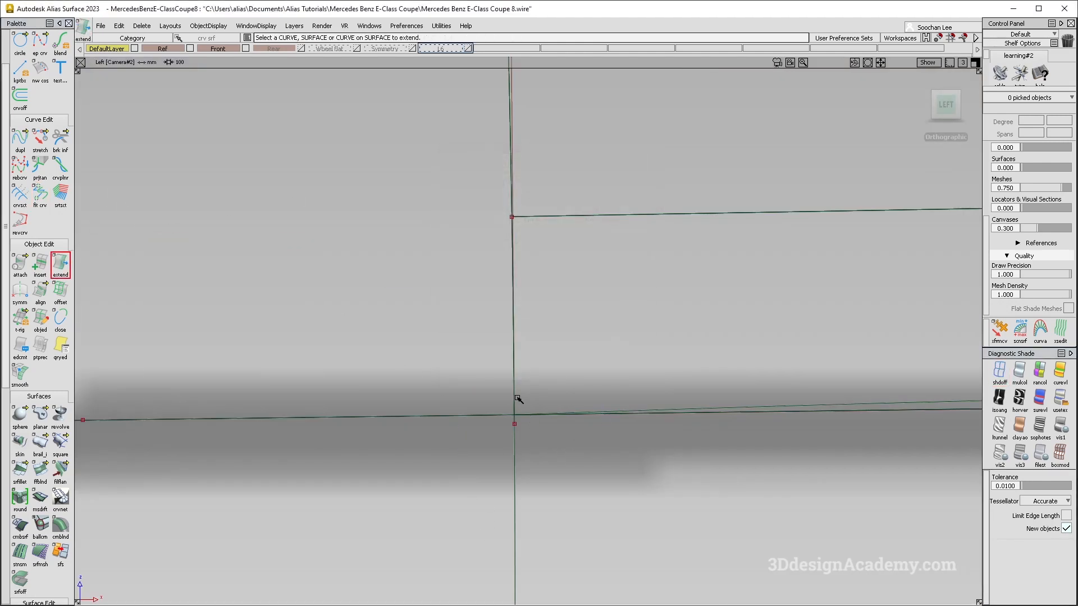
{"action": "left_click", "coordinate": [517, 405]}
{"action": "left_click", "coordinate": [526, 425]}
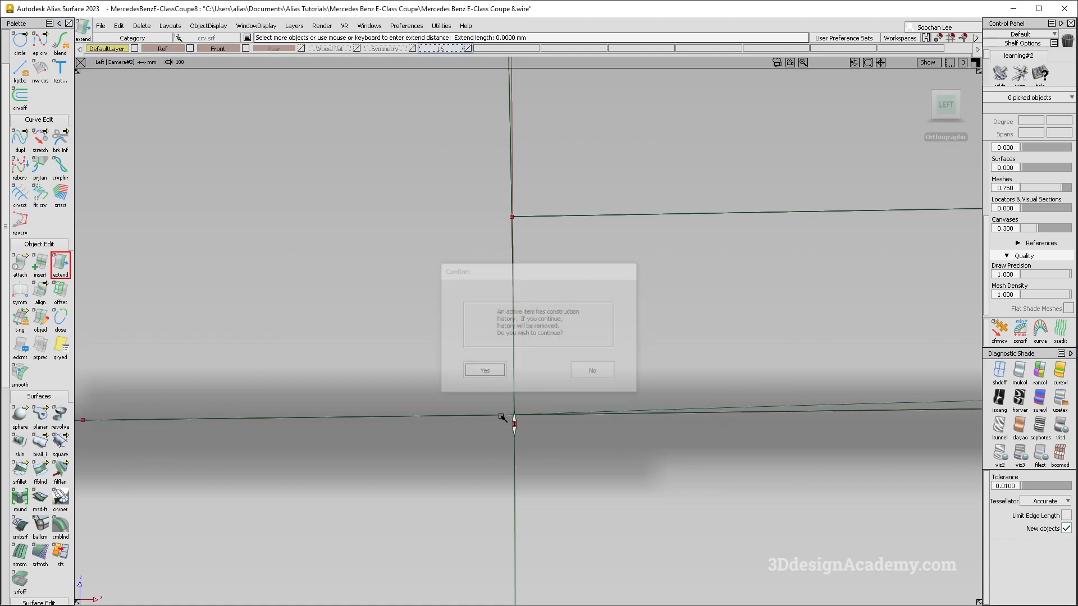
{"action": "right_click_drag", "start_coordinate": [499, 356], "coordinate": [531, 366], "text": "alt+shift"}
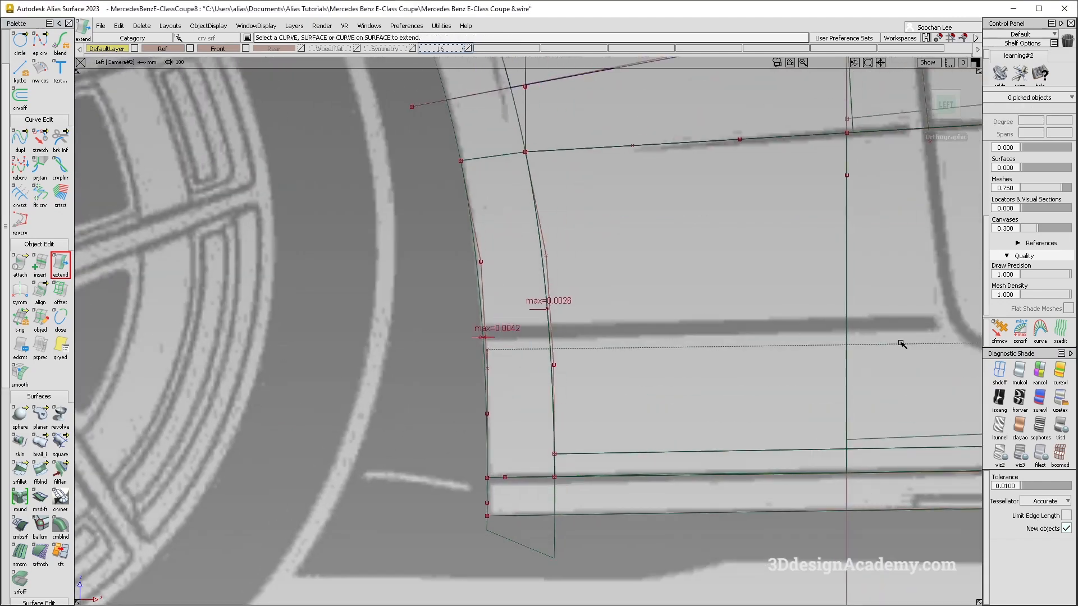
Restore multi-colour shading and delete the divided lower piece of the front wheel arch strip
{"action": "left_click", "coordinate": [1019, 371]}
{"action": "left_click_drag", "start_coordinate": [722, 294], "coordinate": [541, 298], "text": "alt+shift"}
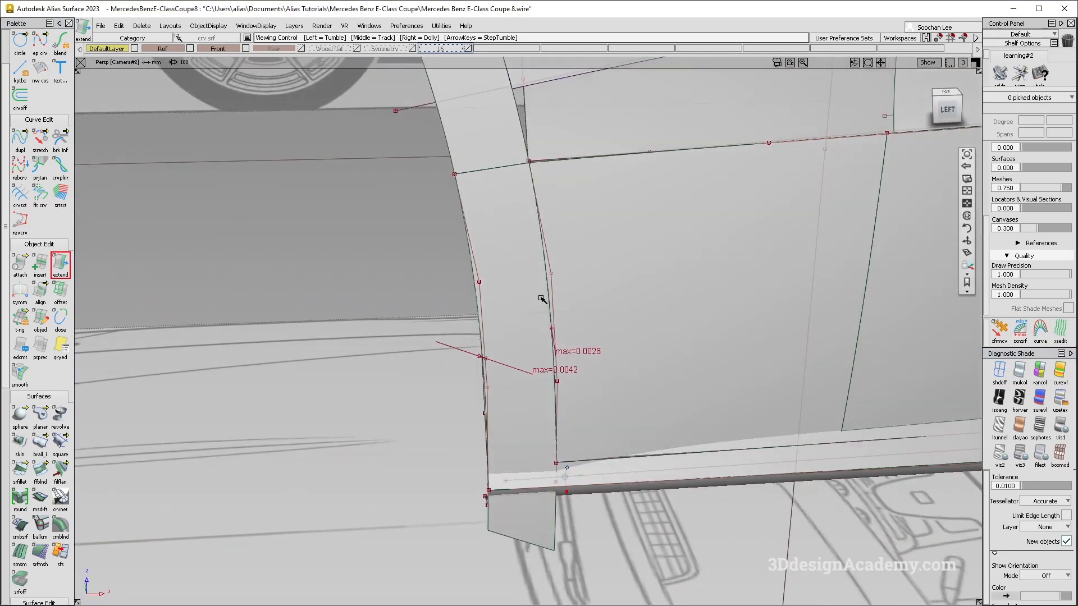
{"action": "mouse_move", "coordinate": [558, 212]}
{"action": "left_mouse_down", "text": "ctrl+shift"}
{"action": "mouse_move", "coordinate": [493, 248]}
{"action": "mouse_move", "coordinate": [499, 259]}
{"action": "mouse_move", "coordinate": [498, 240]}
{"action": "mouse_move", "coordinate": [18, 268]}
{"action": "left_mouse_up", "text": "ctrl+shift"}
{"action": "left_click", "coordinate": [506, 227]}
{"action": "key", "text": "Delete"}
{"action": "key", "text": "Return"}
Align the wheel-side fit curve's upper end to the matching edge of the arch strip with G2 continuity
{"action": "left_click", "coordinate": [40, 301]}
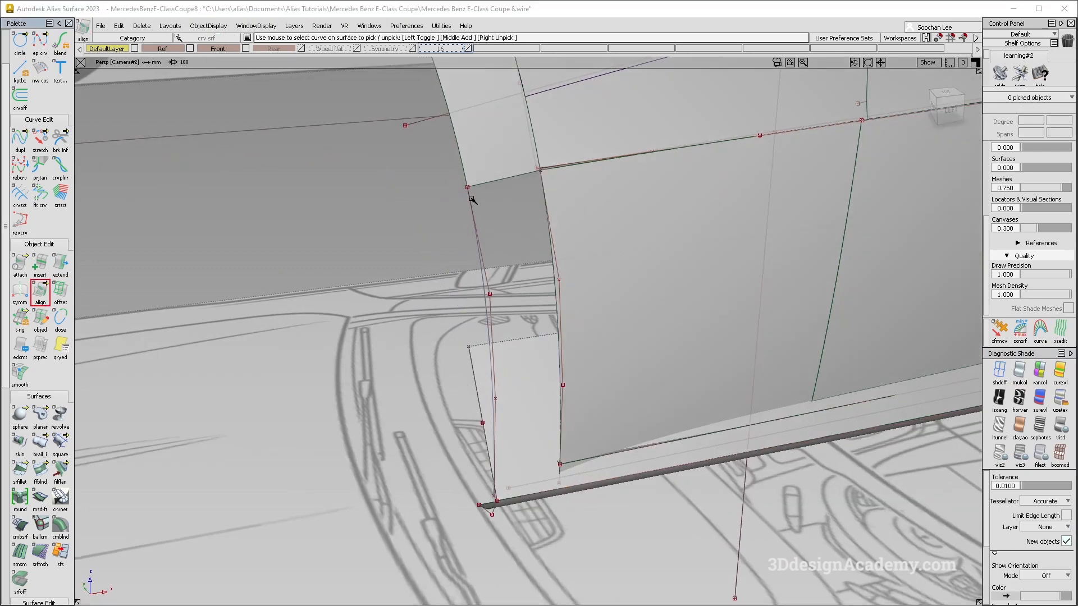
{"action": "left_click", "coordinate": [472, 199]}
{"action": "left_click", "coordinate": [469, 180]}
{"action": "left_click_drag", "start_coordinate": [531, 252], "coordinate": [558, 288], "text": "alt+shift"}
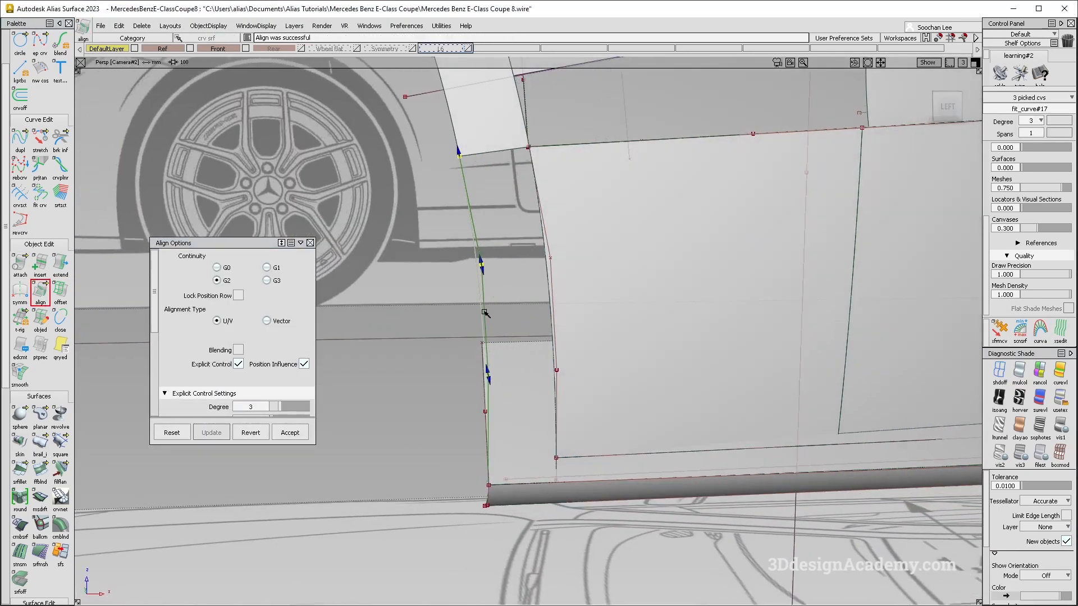
{"action": "key", "text": "F6"}
{"action": "mouse_move", "coordinate": [112, 398]}
{"action": "middle_mouse_down", "text": "alt+shift"}
{"action": "mouse_move", "coordinate": [484, 332]}
{"action": "mouse_move", "coordinate": [587, 332]}
{"action": "mouse_move", "coordinate": [679, 313]}
{"action": "middle_mouse_up", "text": "alt+shift"}
{"action": "left_click", "coordinate": [660, 317], "text": "alt+shift"}
{"action": "right_click_drag", "start_coordinate": [659, 317], "coordinate": [779, 296], "text": "alt+shift"}
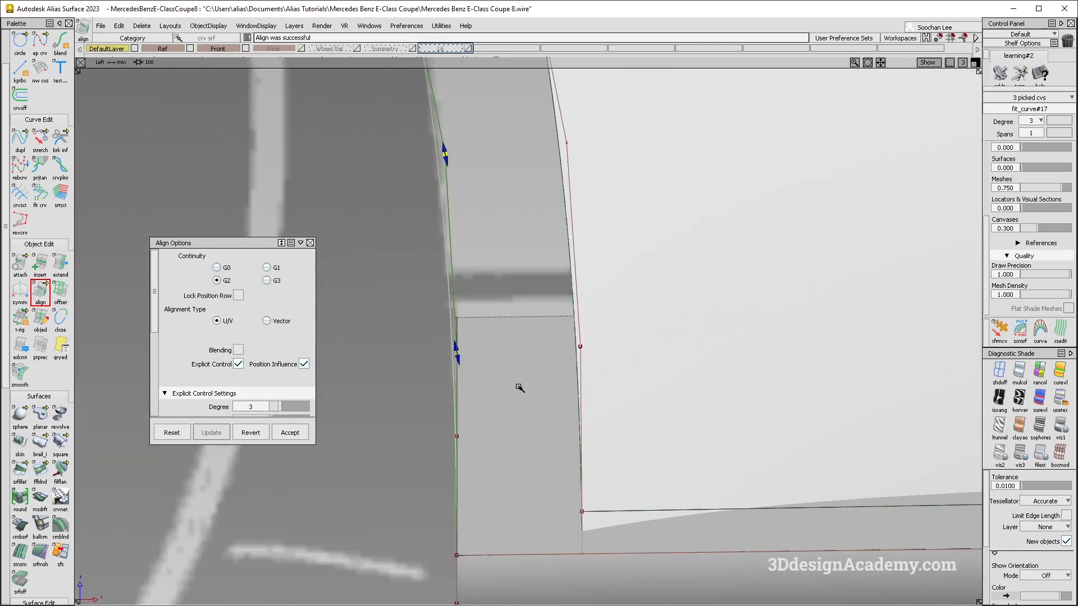
{"action": "mouse_move", "coordinate": [489, 343]}
{"action": "right_mouse_down", "text": "alt+shift"}
{"action": "mouse_move", "coordinate": [582, 330]}
{"action": "mouse_move", "coordinate": [697, 336]}
{"action": "right_mouse_up", "text": "alt+shift"}
{"action": "left_click_drag", "start_coordinate": [660, 336], "coordinate": [660, 316], "text": "ctrl+shift"}
Align the body-side fit curve's upper end to the arch strip's outer edge with G2 continuity
{"action": "right_click_drag", "start_coordinate": [787, 269], "coordinate": [652, 238], "text": "alt+shift"}
{"action": "middle_click_drag", "start_coordinate": [703, 112], "coordinate": [633, 351], "text": "alt+shift"}
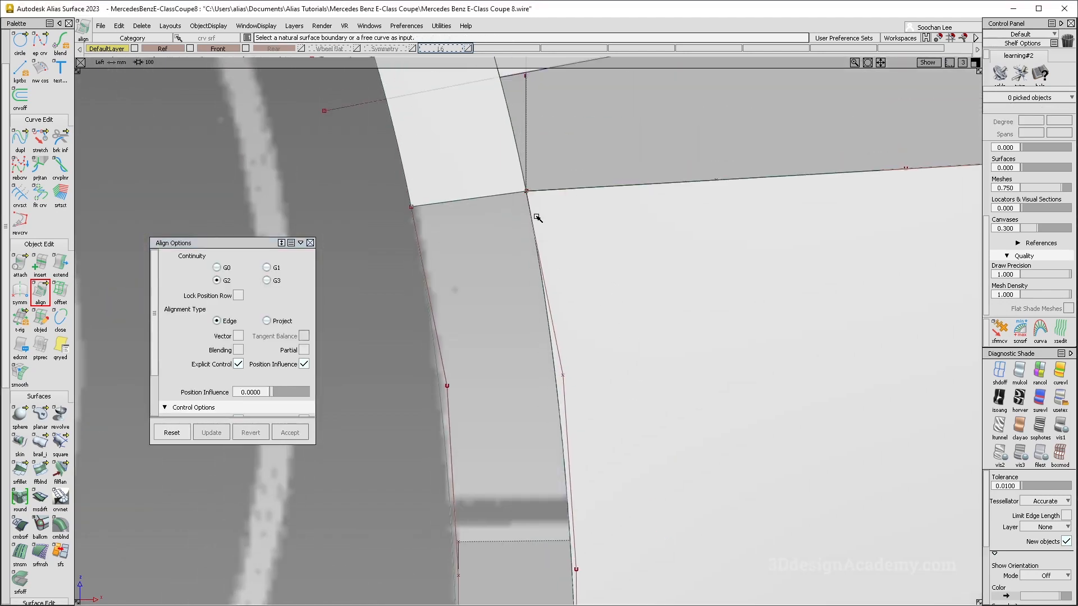
{"action": "left_click", "coordinate": [530, 221]}
{"action": "left_click", "coordinate": [540, 238]}
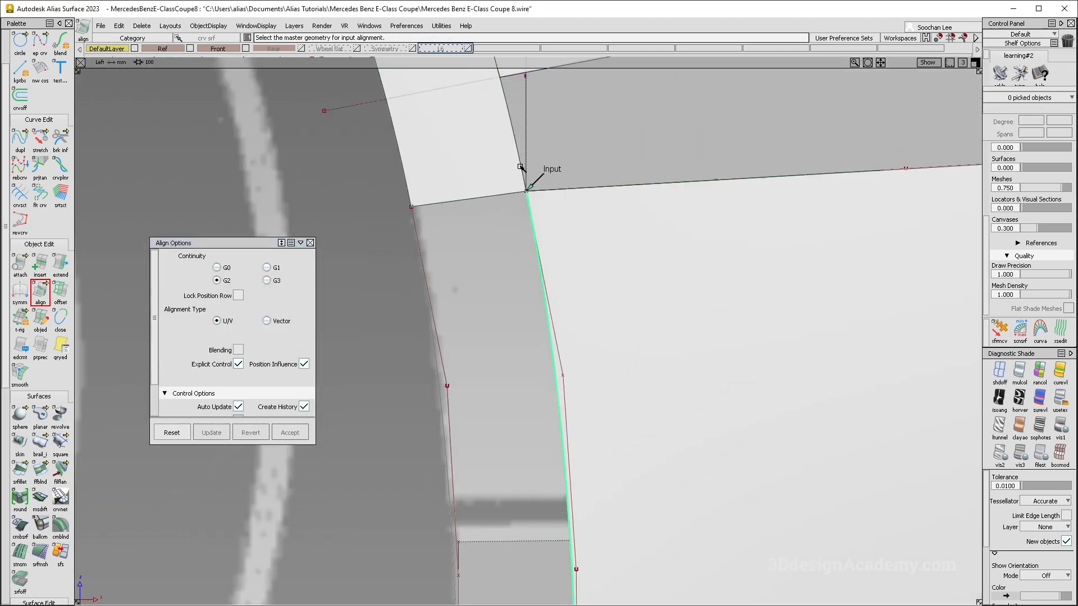
{"action": "left_click", "coordinate": [527, 188]}
{"action": "middle_click_drag", "start_coordinate": [639, 411], "coordinate": [587, 175], "text": "alt+shift"}
{"action": "left_click_drag", "start_coordinate": [554, 393], "coordinate": [563, 360], "text": "ctrl+shift"}
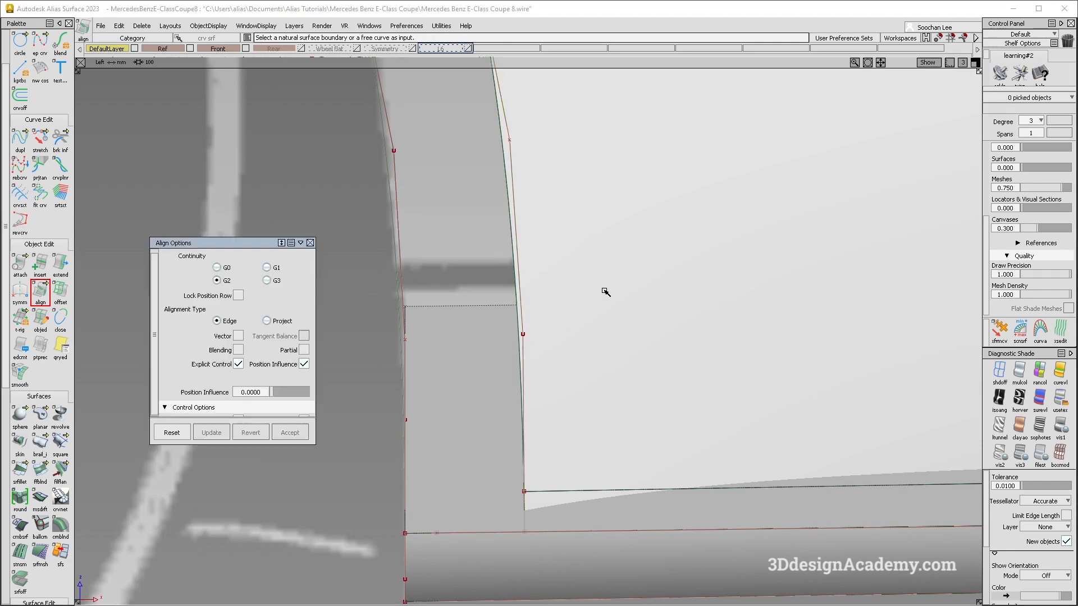
In perspective, draw an edit-point curve from the lower corner of the body-side surface to the sill's front corner
{"action": "key", "text": "F8"}
{"action": "left_click_drag", "start_coordinate": [599, 396], "coordinate": [525, 387], "text": "alt+shift"}
{"action": "left_click_drag", "start_coordinate": [447, 386], "coordinate": [494, 405], "text": "alt+shift"}
{"action": "left_click", "coordinate": [458, 424]}
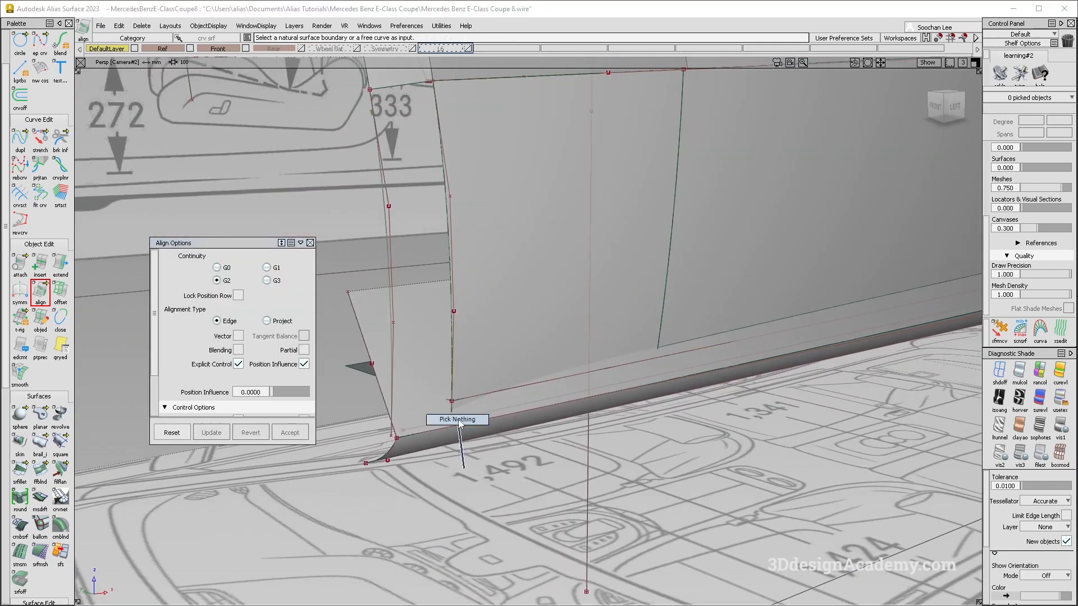
{"action": "left_click_drag", "start_coordinate": [460, 444], "coordinate": [436, 458], "text": "alt+shift"}
{"action": "middle_click_drag", "start_coordinate": [436, 458], "coordinate": [436, 422], "text": "ctrl+shift"}
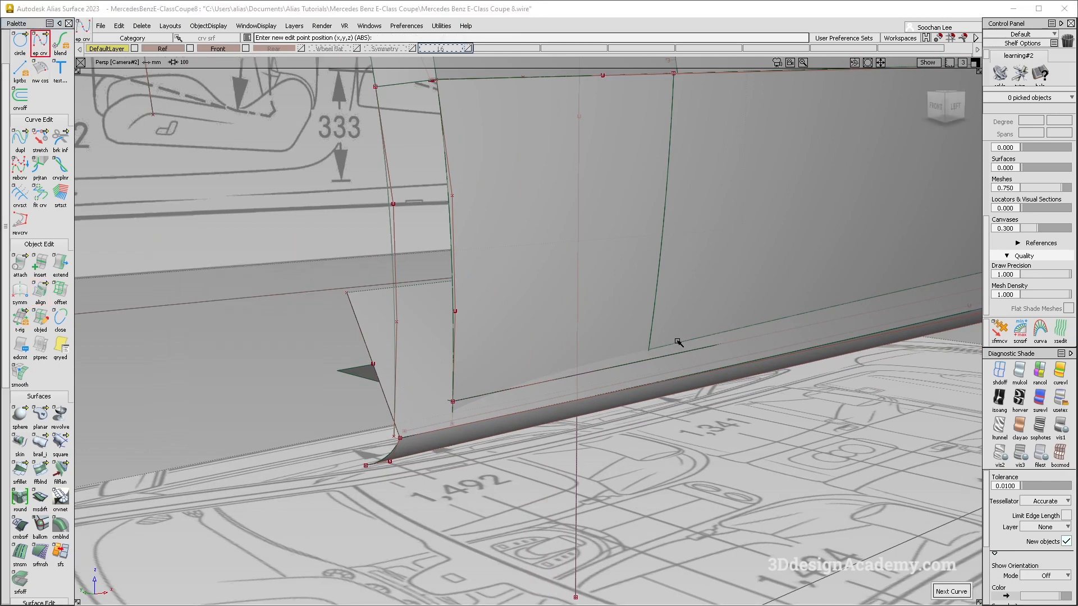
{"action": "key", "text": "ctrl+z"}
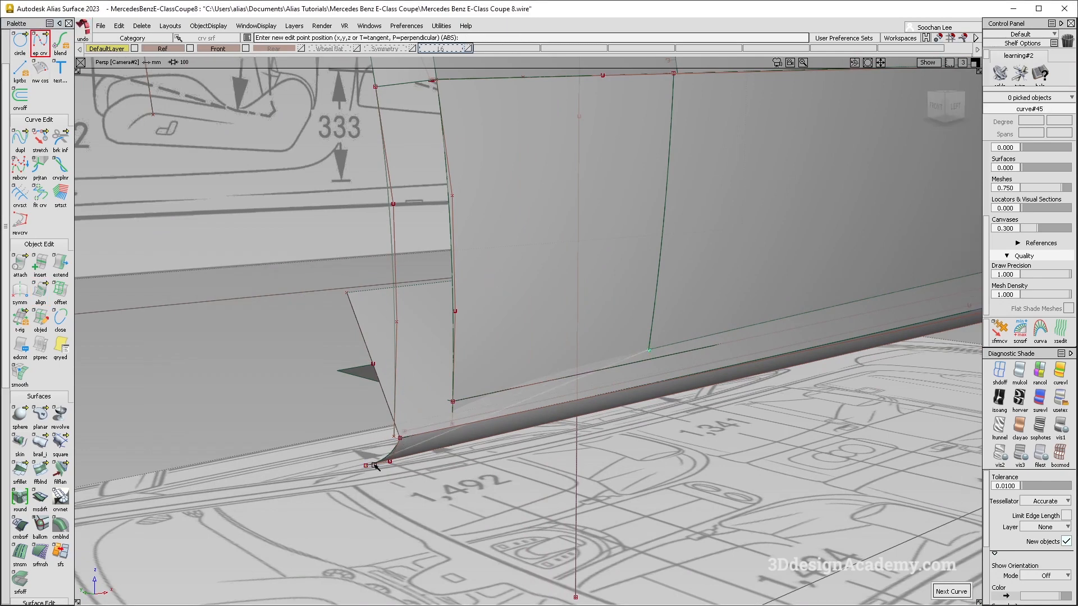
{"action": "left_click_drag", "start_coordinate": [376, 442], "coordinate": [405, 337], "text": "alt+shift"}
Align the new lower-edge curve's rear end to the body-side surface's bottom edge, using G2 continuity
{"action": "left_click", "coordinate": [39, 293]}
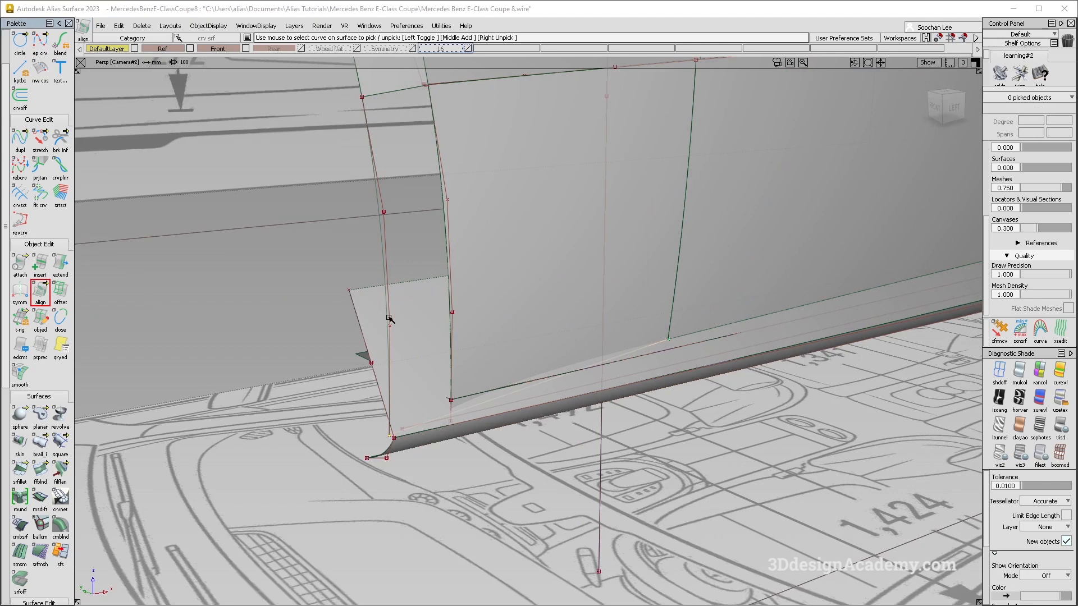
{"action": "left_click", "coordinate": [627, 379]}
{"action": "left_click", "coordinate": [680, 332]}
{"action": "left_click", "coordinate": [701, 341]}
{"action": "left_click_drag", "start_coordinate": [565, 332], "coordinate": [506, 315], "text": "alt+shift"}
{"action": "left_click_drag", "start_coordinate": [542, 281], "coordinate": [528, 294], "text": "alt+shift"}
{"action": "left_click_drag", "start_coordinate": [491, 327], "coordinate": [416, 410], "text": "ctrl+shift"}
{"action": "right_click_drag", "start_coordinate": [417, 410], "coordinate": [496, 366], "text": "alt+shift"}
{"action": "left_click_drag", "start_coordinate": [496, 366], "coordinate": [471, 314], "text": "alt+shift"}
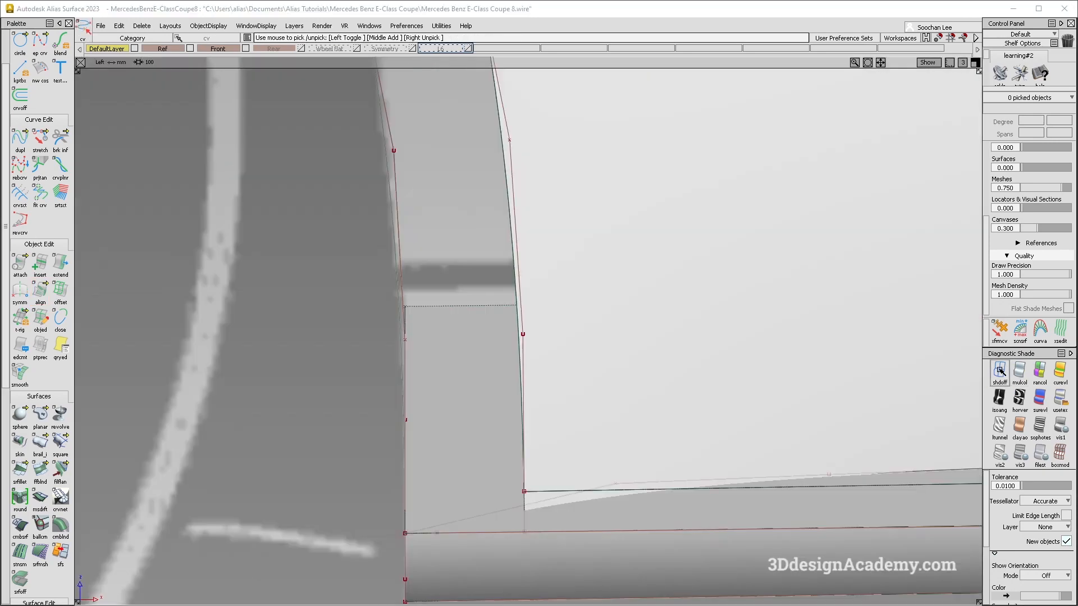
Turn shading off, shorten the body-side fit curve's lower end with Extend, and snap its end CV onto the new lower-edge curve
{"action": "left_click", "coordinate": [1000, 372]}
{"action": "right_click_drag", "start_coordinate": [518, 490], "coordinate": [541, 341], "text": "alt+shift"}
{"action": "double_click", "coordinate": [61, 266]}
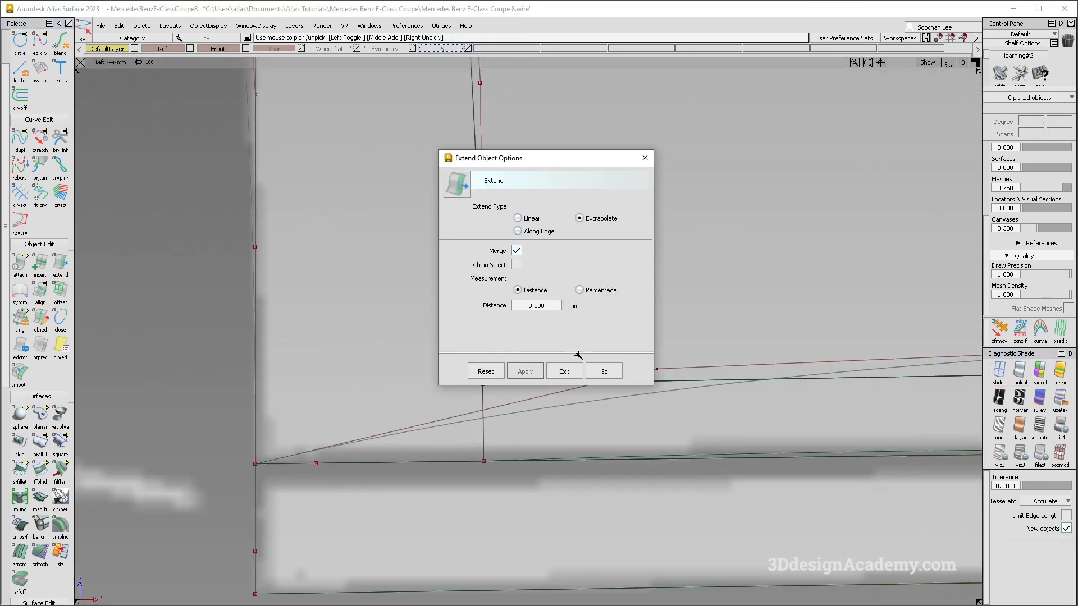
{"action": "left_click", "coordinate": [603, 372]}
{"action": "left_click", "coordinate": [484, 445]}
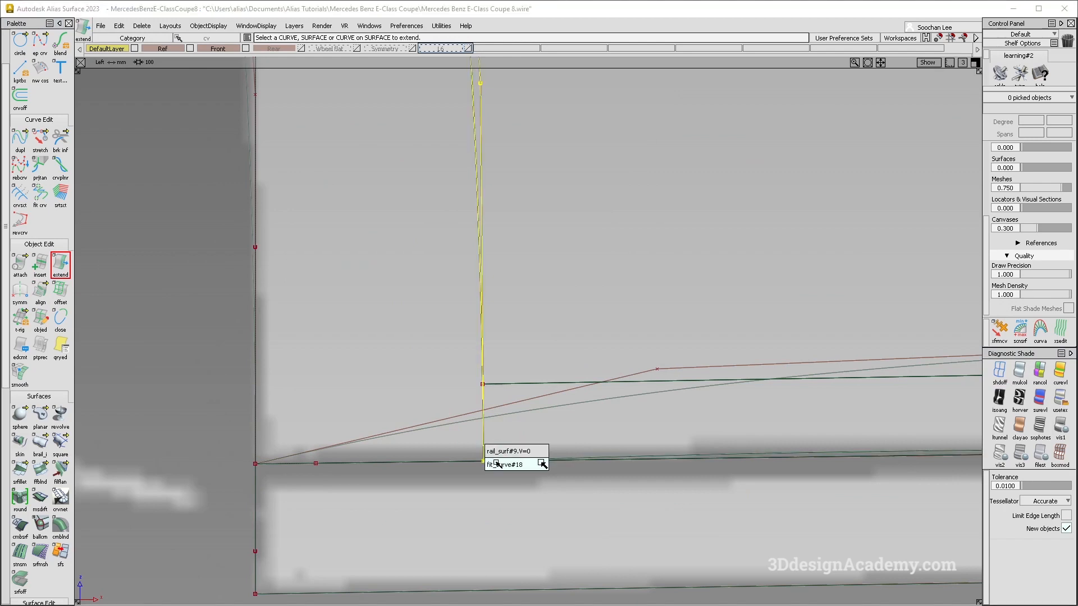
{"action": "left_click", "coordinate": [497, 464]}
{"action": "key", "text": "Return"}
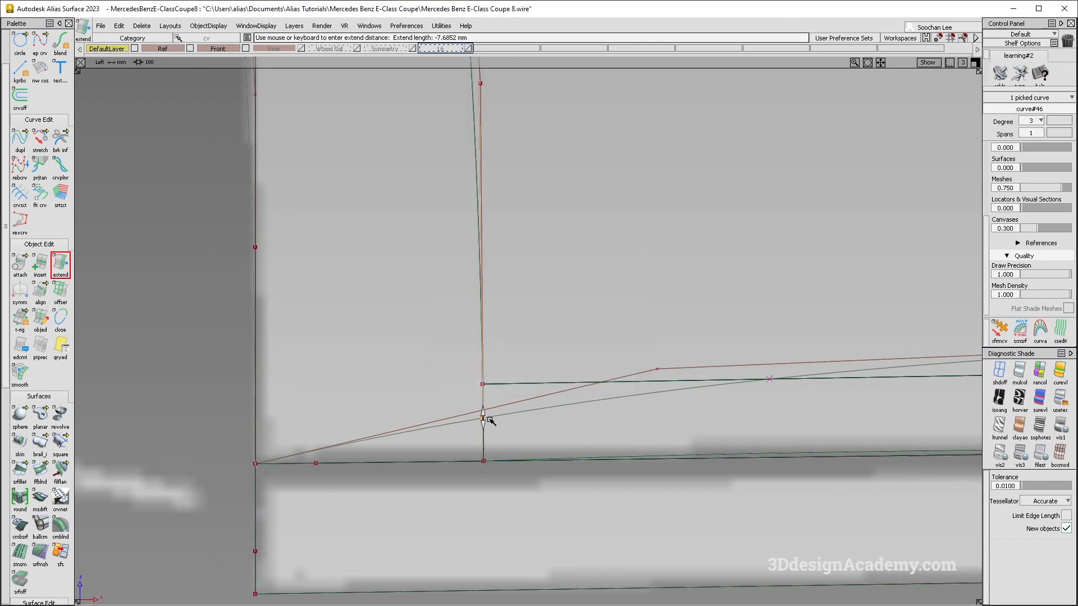
{"action": "left_click_drag", "start_coordinate": [458, 415], "coordinate": [484, 419], "text": "ctrl+shift"}
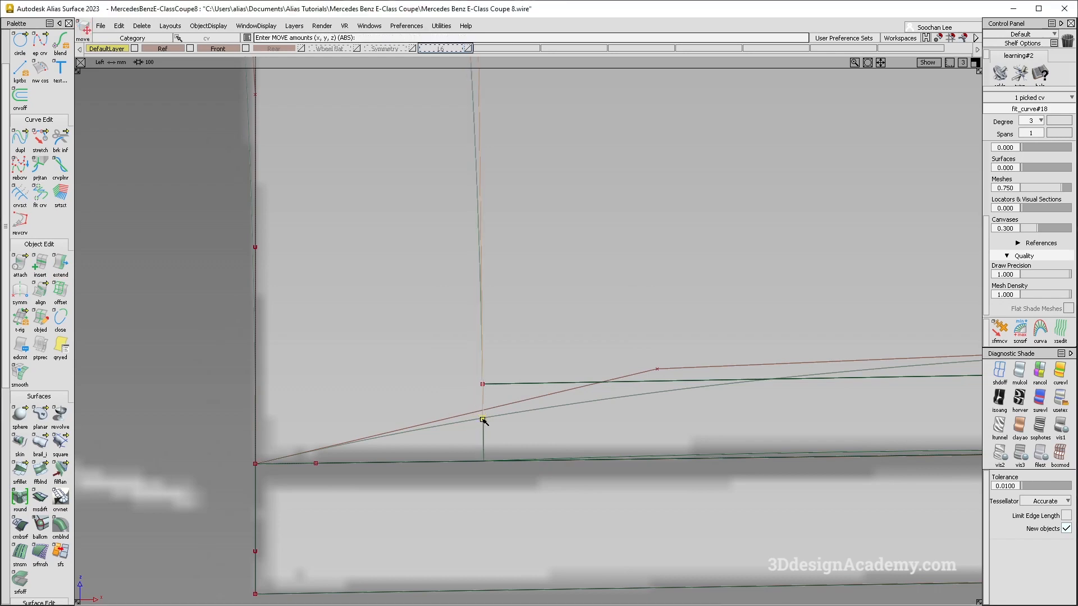
{"action": "left_click_drag", "start_coordinate": [482, 420], "coordinate": [545, 342], "text": "ctrl+shift"}
Restore multi-colour shading and examine the open area below the front wheel arch strip in perspective
{"action": "key", "text": "F8"}
{"action": "left_click", "coordinate": [1019, 370]}
{"action": "left_click_drag", "start_coordinate": [623, 315], "coordinate": [569, 298], "text": "alt+shift"}
{"action": "middle_click_drag", "start_coordinate": [569, 298], "coordinate": [582, 369], "text": "alt+shift"}
{"action": "right_click_drag", "start_coordinate": [493, 159], "coordinate": [493, 219], "text": "alt+shift"}
{"action": "right_click_drag", "start_coordinate": [472, 499], "coordinate": [520, 508], "text": "alt+shift"}
{"action": "middle_click_drag", "start_coordinate": [520, 509], "coordinate": [534, 216], "text": "alt+shift"}
{"action": "left_click_drag", "start_coordinate": [314, 467], "coordinate": [264, 460], "text": "alt+shift"}
{"action": "right_click_drag", "start_coordinate": [264, 460], "coordinate": [196, 427], "text": "alt+shift"}
{"action": "middle_click_drag", "start_coordinate": [528, 90], "coordinate": [507, 342], "text": "alt+shift"}
{"action": "right_click_drag", "start_coordinate": [508, 341], "coordinate": [460, 339], "text": "alt+shift"}
{"action": "left_click_drag", "start_coordinate": [332, 440], "coordinate": [270, 285], "text": "ctrl+shift"}
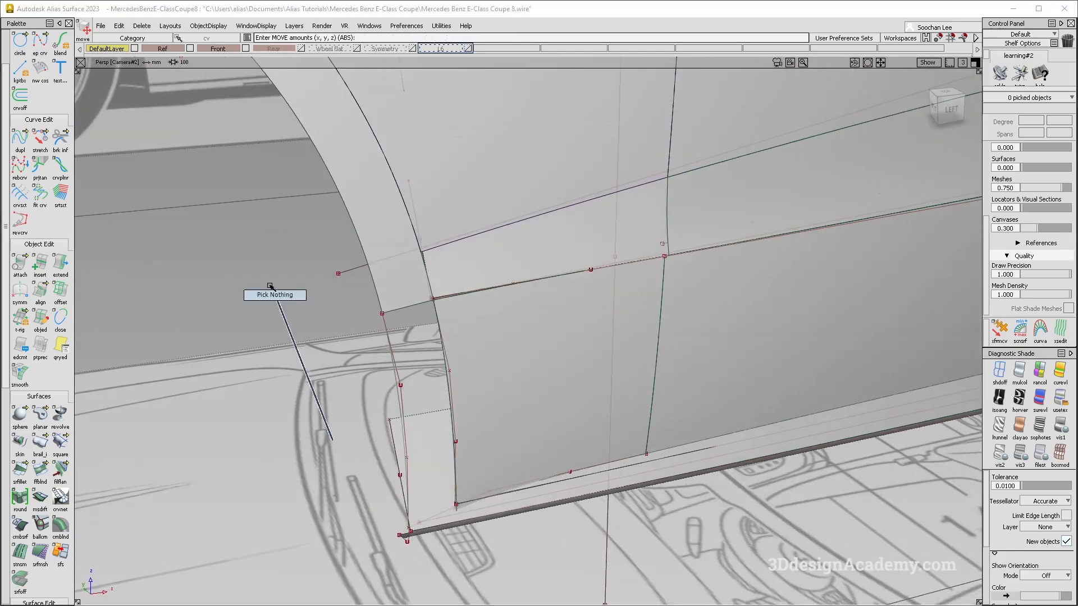
Build a birail surface from the arch strip's lower edge along the wheel-side and body-side fit curves
{"action": "left_click", "coordinate": [45, 445]}
{"action": "left_click", "coordinate": [396, 311]}
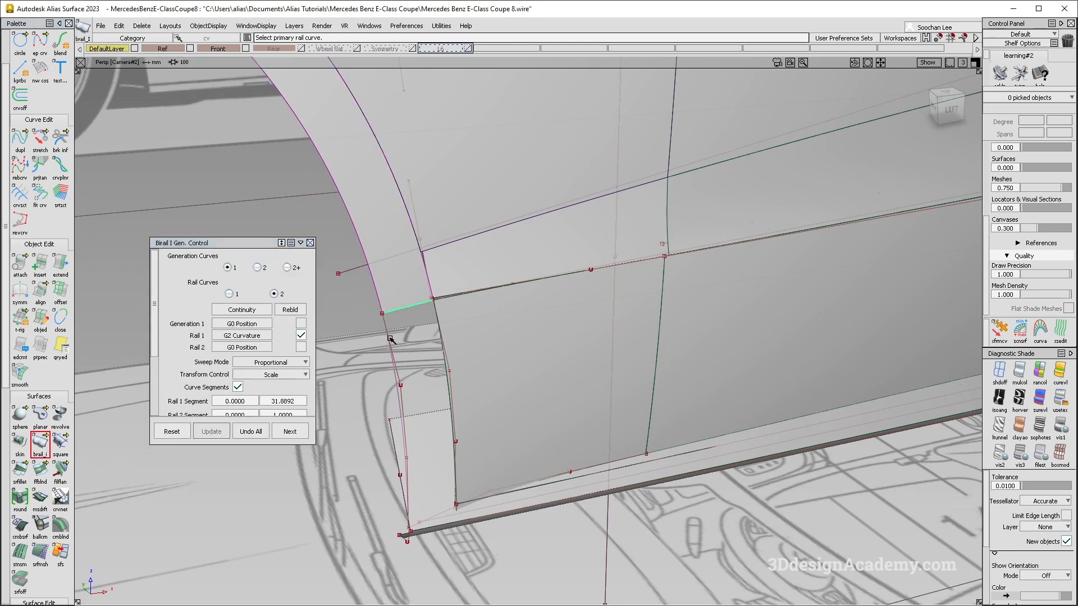
{"action": "left_click", "coordinate": [452, 352]}
{"action": "left_click", "coordinate": [454, 367]}
{"action": "middle_click_drag", "start_coordinate": [471, 359], "coordinate": [506, 307], "text": "alt+shift"}
{"action": "mouse_move", "coordinate": [448, 332]}
{"action": "left_mouse_down", "text": "alt+shift"}
{"action": "mouse_move", "coordinate": [477, 318]}
{"action": "mouse_move", "coordinate": [484, 332]}
{"action": "mouse_move", "coordinate": [426, 337]}
{"action": "left_mouse_up", "text": "alt+shift"}
Turn off Rail 1 rebuild for the new arch strip and set its Generation 1 continuity to G2 Curvature
{"action": "left_click", "coordinate": [300, 309]}
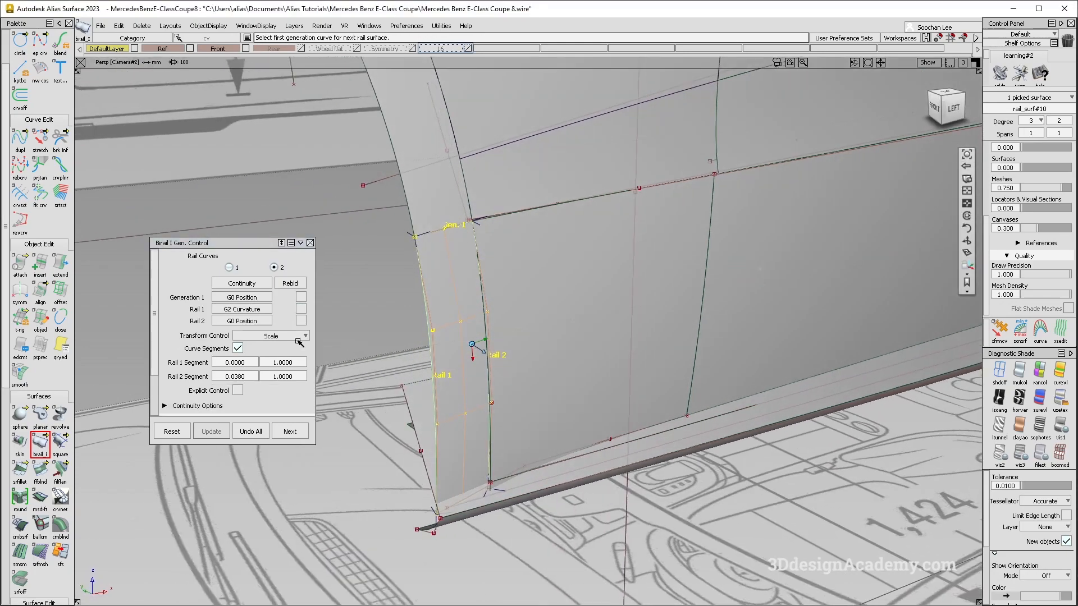
{"action": "left_click", "coordinate": [260, 296]}
{"action": "left_click", "coordinate": [251, 337]}
Delete the old lower body-side panel directly beside the new arch strip
{"action": "left_click_drag", "start_coordinate": [437, 372], "coordinate": [545, 351], "text": "alt+shift"}
{"action": "left_click", "coordinate": [498, 279]}
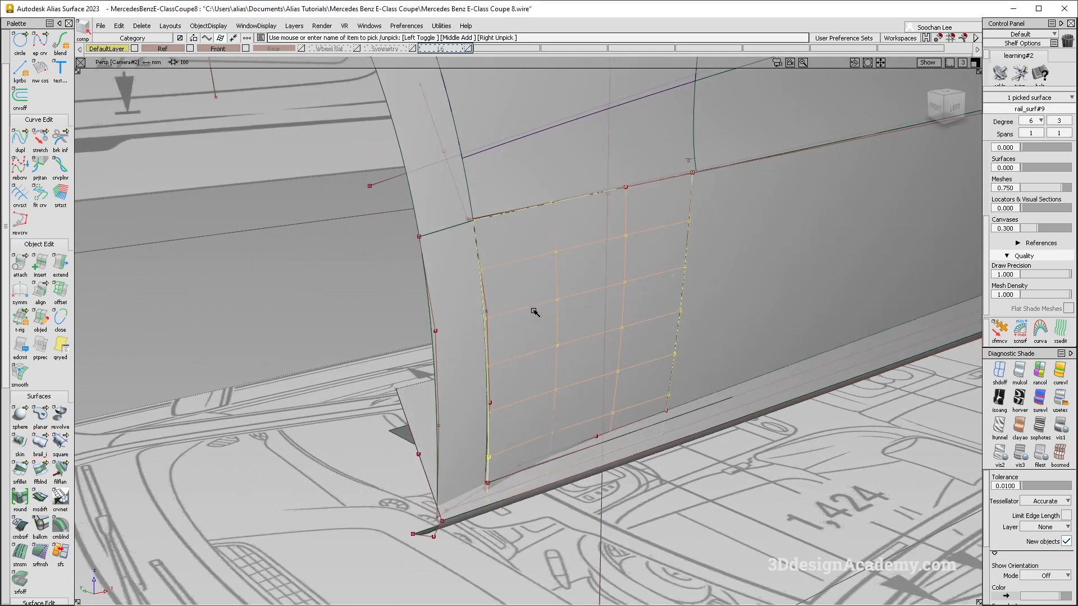
{"action": "key", "text": "Delete"}
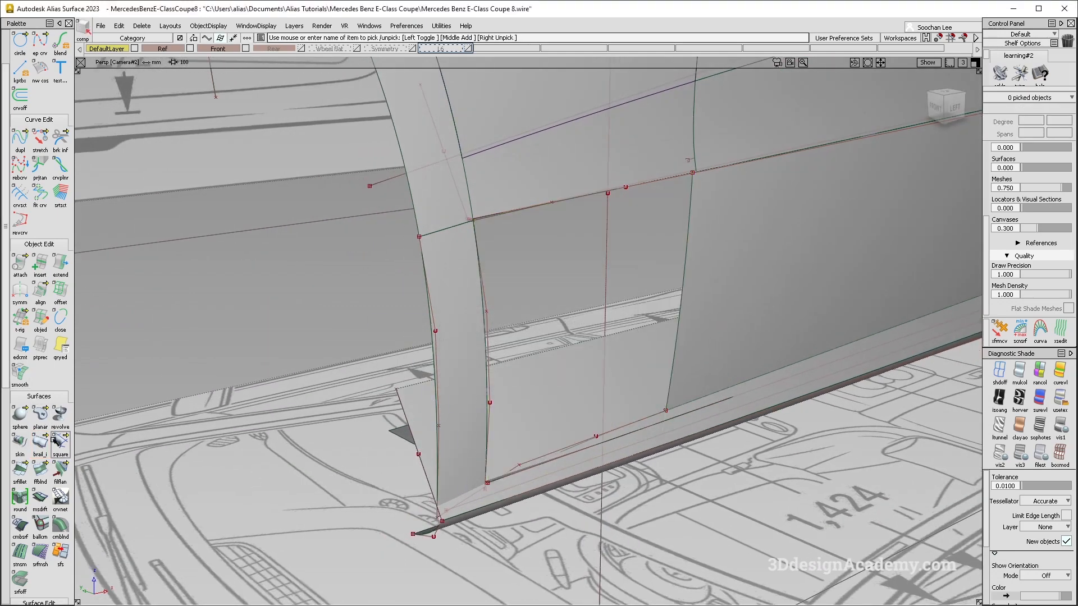
Build a replacement birail panel from the upper boundary curve, using the new strip's edge and the neighbouring body-side edge as rails
{"action": "left_click", "coordinate": [524, 216]}
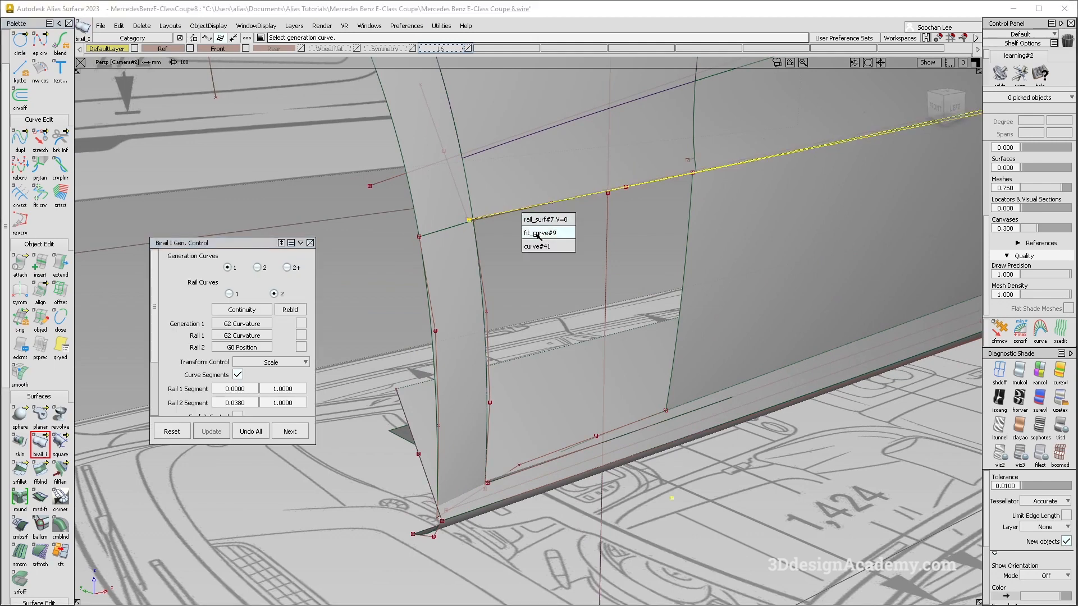
{"action": "left_click", "coordinate": [537, 245]}
{"action": "left_click", "coordinate": [483, 283]}
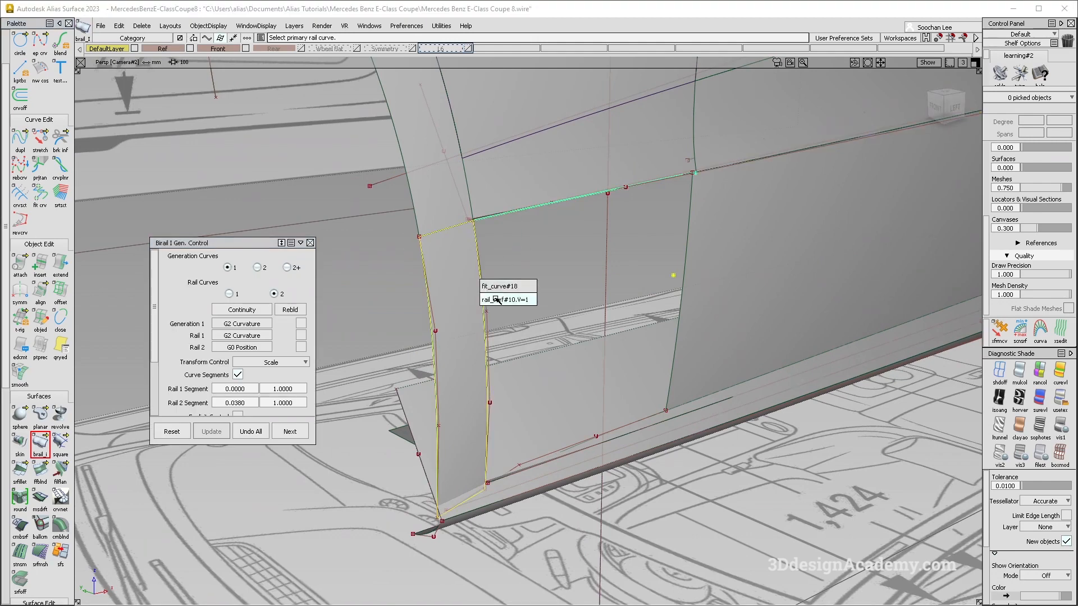
{"action": "left_click", "coordinate": [495, 288]}
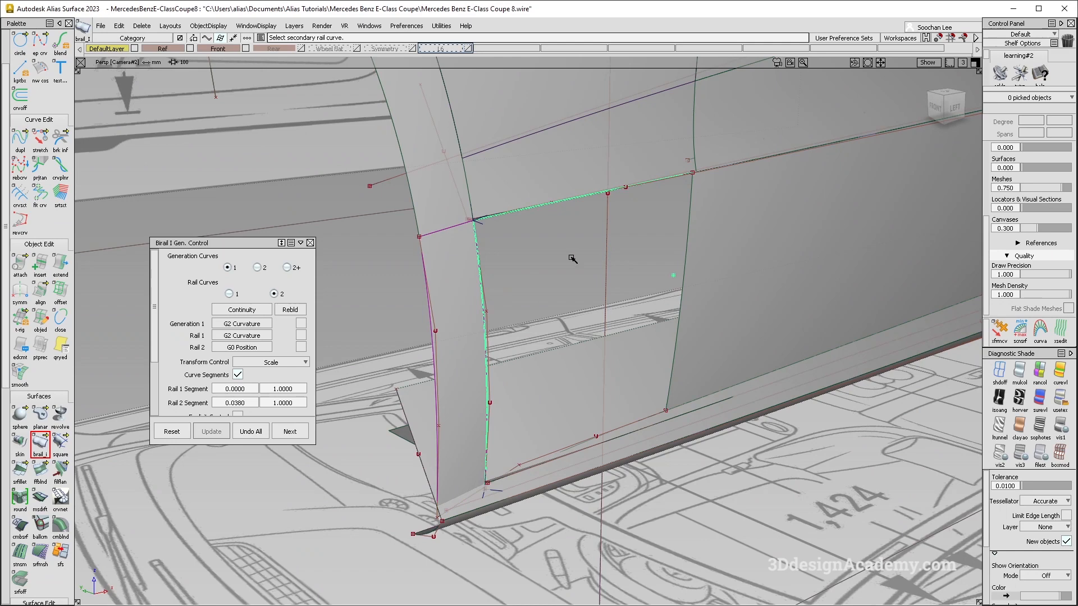
{"action": "left_click", "coordinate": [689, 256]}
Set the replacement panel's Rail 2 to G2 Curvature, with rebuild enabled on both rails
{"action": "left_click", "coordinate": [301, 309]}
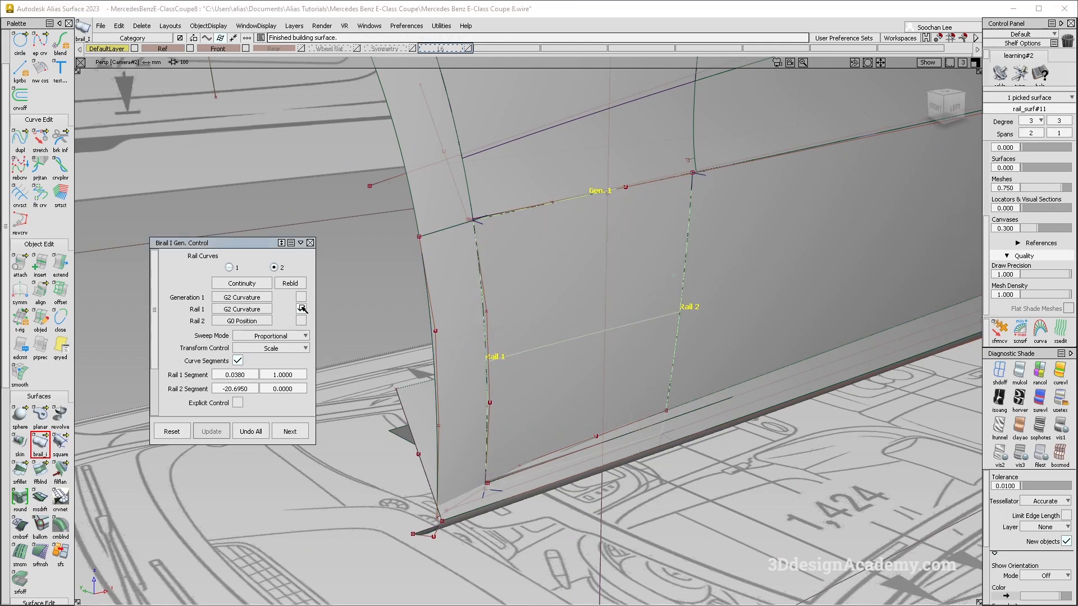
{"action": "left_click", "coordinate": [250, 319]}
{"action": "left_click", "coordinate": [252, 362]}
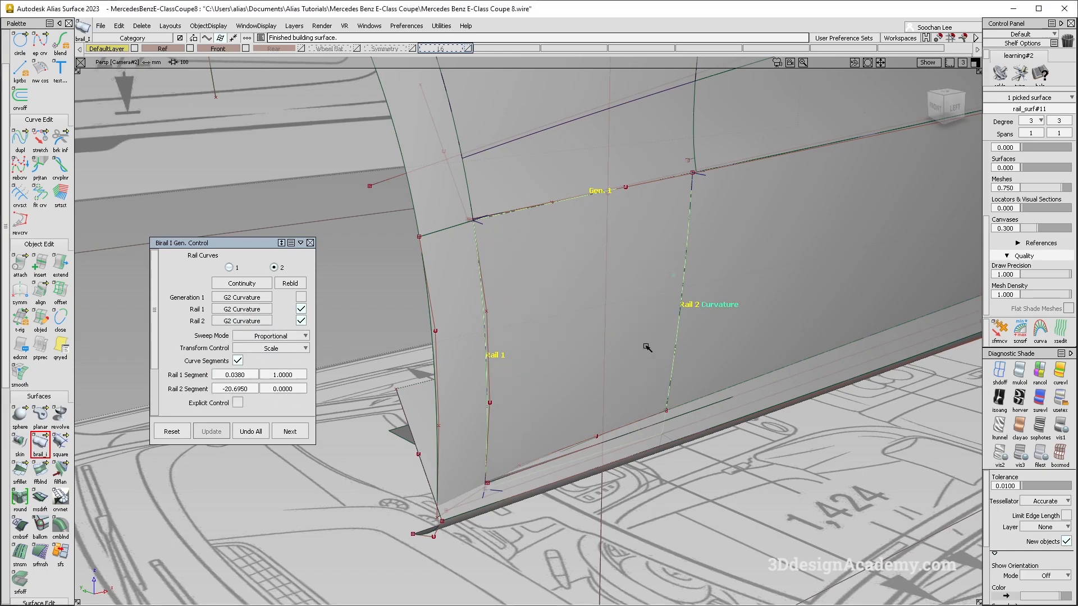
Delete the construction curve along the replacement panel's lower edge
{"action": "left_click_drag", "start_coordinate": [593, 375], "coordinate": [679, 337], "text": "alt+shift"}
{"action": "left_click", "coordinate": [677, 414]}
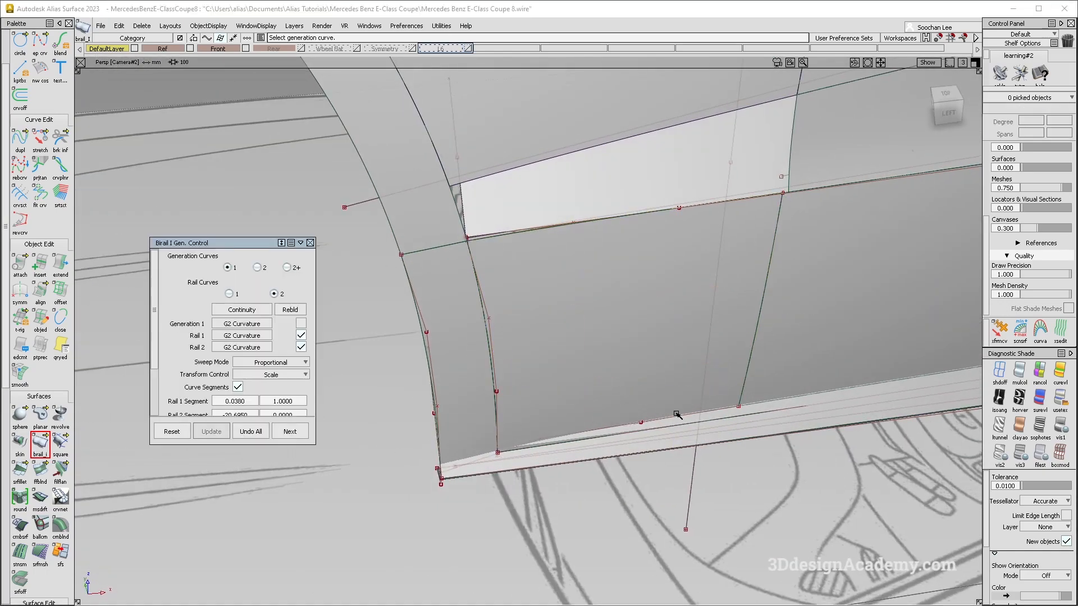
{"action": "left_click", "coordinate": [578, 443]}
{"action": "left_click_drag", "start_coordinate": [584, 448], "coordinate": [698, 409], "text": "ctrl+shift"}
{"action": "key", "text": "Delete"}
{"action": "key", "text": "Delete"}
Apply the Showroom reflection shading and examine the highlight flow across the arch strip and the new panel
{"action": "left_click_drag", "start_coordinate": [604, 450], "coordinate": [595, 426], "text": "alt+shift"}
{"action": "right_click_drag", "start_coordinate": [617, 484], "coordinate": [549, 435], "text": "ctrl+shift"}
{"action": "mouse_move", "coordinate": [549, 435]}
{"action": "left_mouse_down", "text": "alt+shift"}
{"action": "mouse_move", "coordinate": [479, 405]}
{"action": "mouse_move", "coordinate": [622, 493]}
{"action": "mouse_move", "coordinate": [640, 533]}
{"action": "mouse_move", "coordinate": [623, 460]}
{"action": "mouse_move", "coordinate": [629, 422]}
{"action": "mouse_move", "coordinate": [608, 443]}
{"action": "left_mouse_up", "text": "alt+shift"}
{"action": "left_click", "coordinate": [1059, 400]}
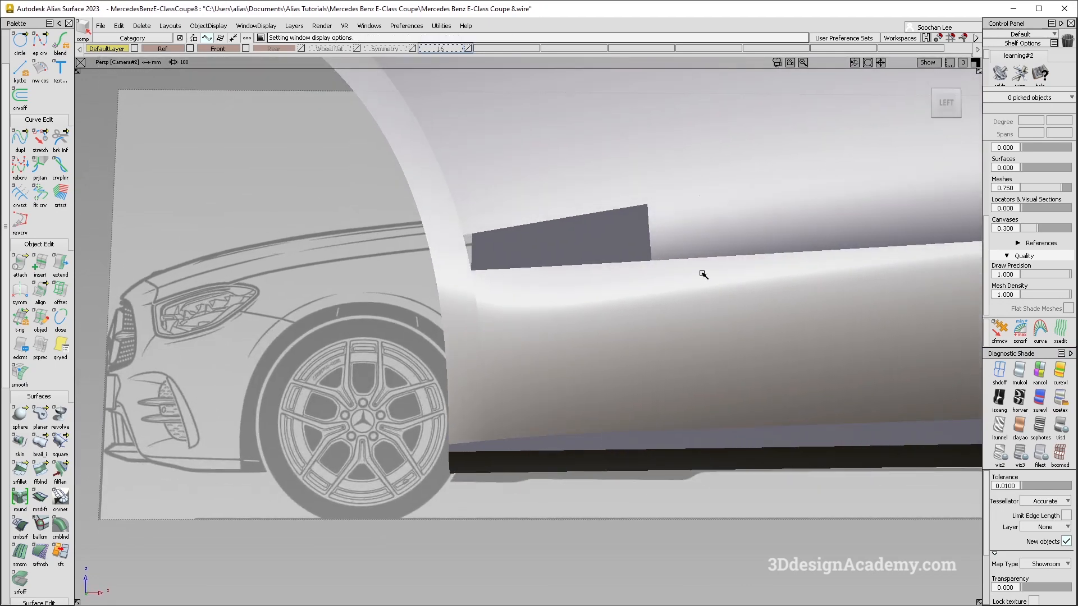
{"action": "mouse_move", "coordinate": [466, 292]}
{"action": "left_mouse_down", "text": "alt+shift"}
{"action": "mouse_move", "coordinate": [570, 363]}
{"action": "mouse_move", "coordinate": [633, 430]}
{"action": "mouse_move", "coordinate": [462, 369]}
{"action": "mouse_move", "coordinate": [308, 378]}
{"action": "mouse_move", "coordinate": [349, 390]}
{"action": "mouse_move", "coordinate": [240, 402]}
{"action": "mouse_move", "coordinate": [264, 399]}
{"action": "left_mouse_up", "text": "alt+shift"}
{"action": "key", "text": "alt+m"}
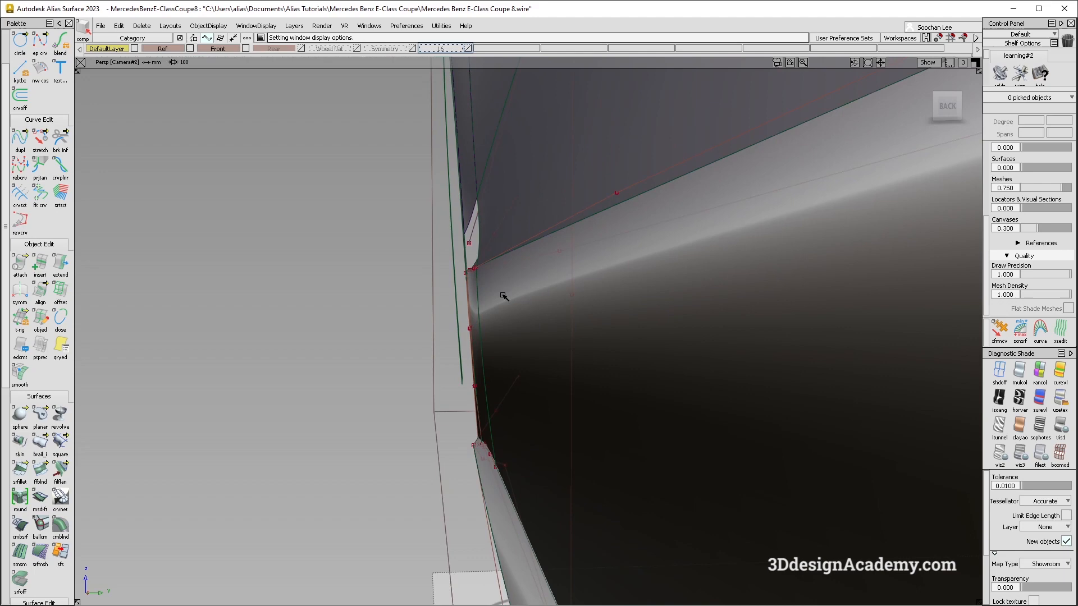
{"action": "left_click_drag", "start_coordinate": [501, 320], "coordinate": [492, 325], "text": "alt+shift"}
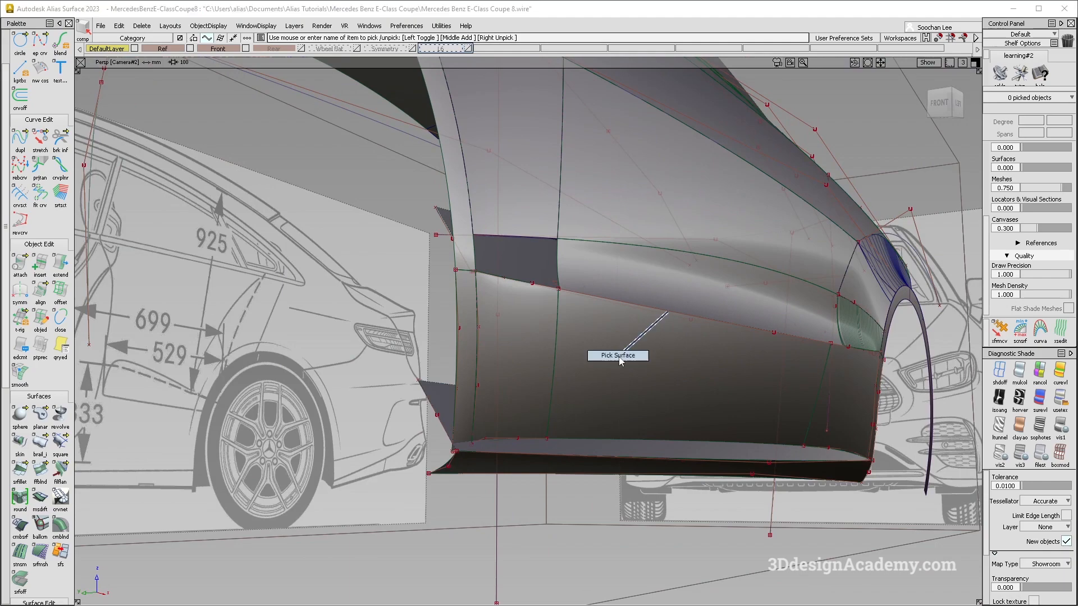
Pick the large lower body-side blend surface and delete its construction history
{"action": "left_click", "coordinate": [621, 361]}
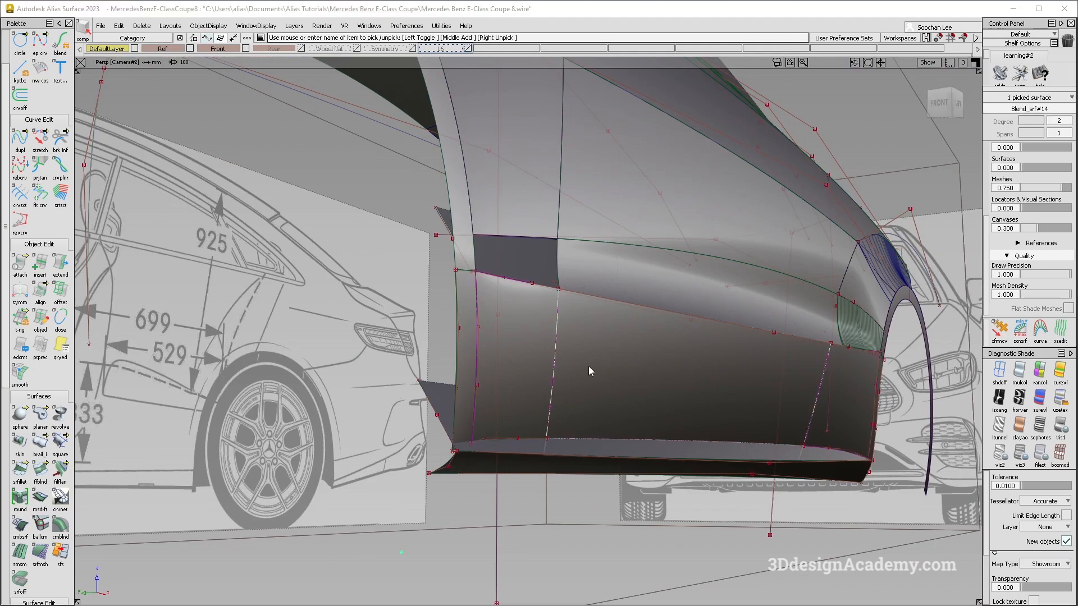
{"action": "left_click_drag", "start_coordinate": [616, 368], "coordinate": [509, 372], "text": "alt+shift"}
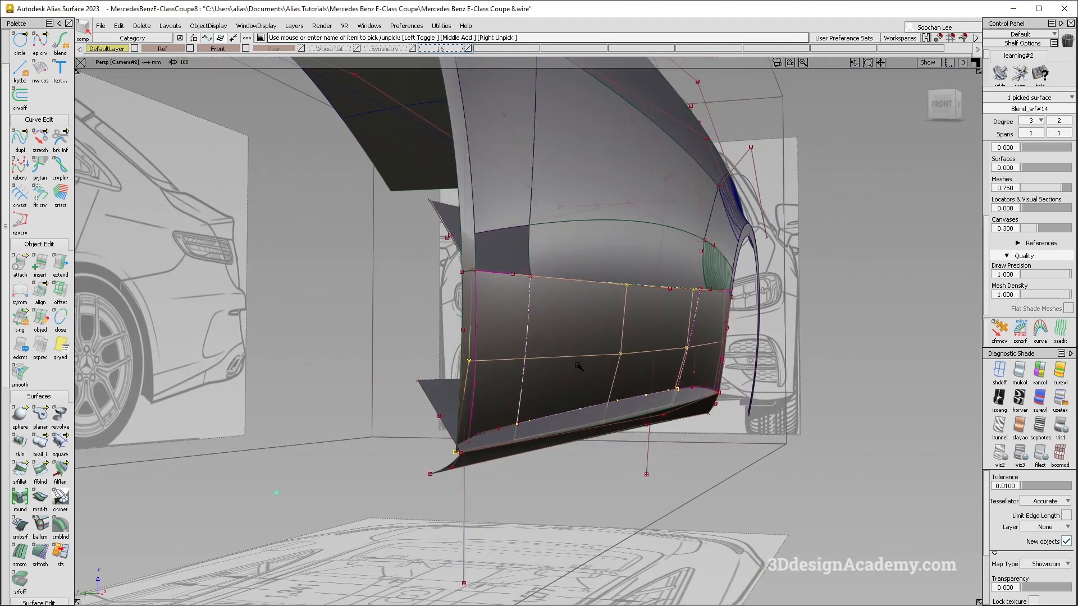
{"action": "left_click", "coordinate": [621, 362]}
{"action": "left_click", "coordinate": [145, 26]}
{"action": "left_click", "coordinate": [163, 50]}
Delete the curve-on-surface along the bottom of the large body-side surface
{"action": "left_click_drag", "start_coordinate": [526, 413], "coordinate": [566, 431], "text": "alt+shift"}
{"action": "left_click", "coordinate": [566, 486]}
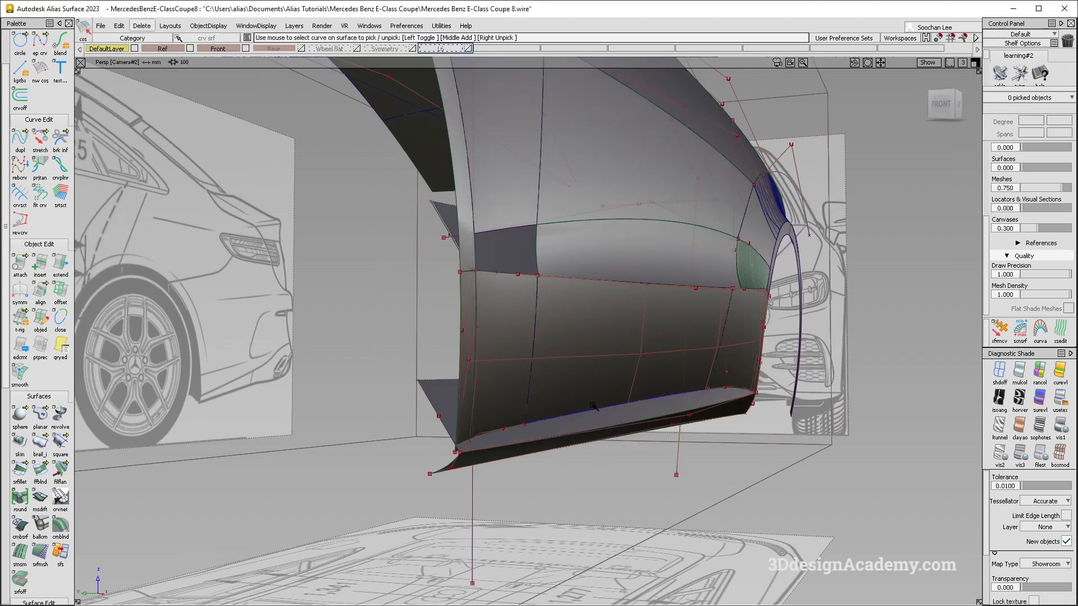
{"action": "key", "text": "Delete"}
{"action": "key", "text": "Return"}
{"action": "left_click_drag", "start_coordinate": [582, 404], "coordinate": [541, 433], "text": "alt+shift"}
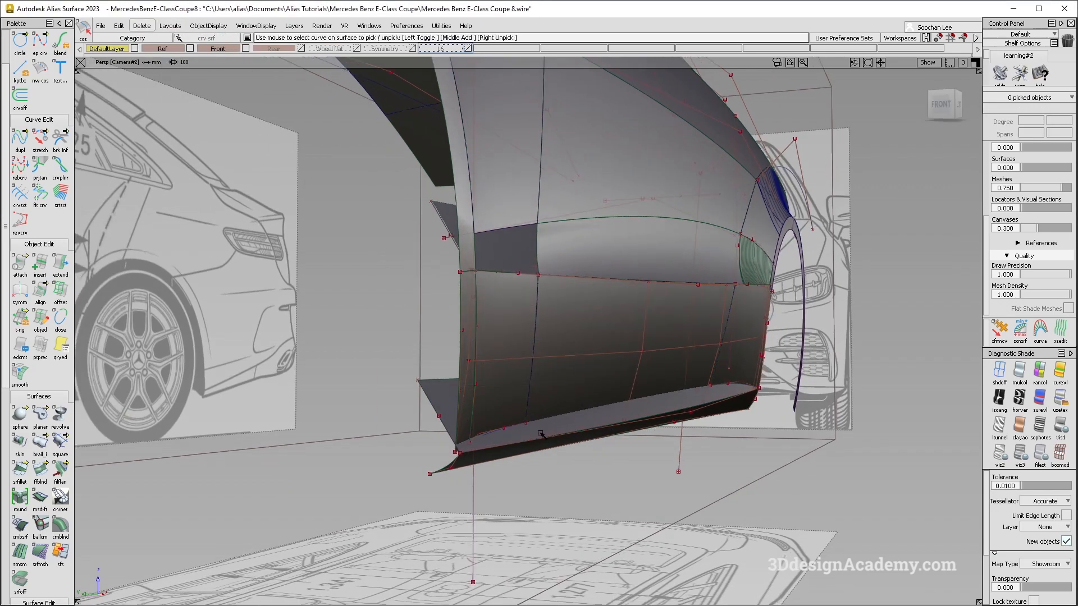
Delete the remaining curve-on-surface near the front end of the body-side surface's bottom edge
{"action": "scroll", "coordinate": [8, 544], "scroll_direction": "down", "scroll_amount": 10}
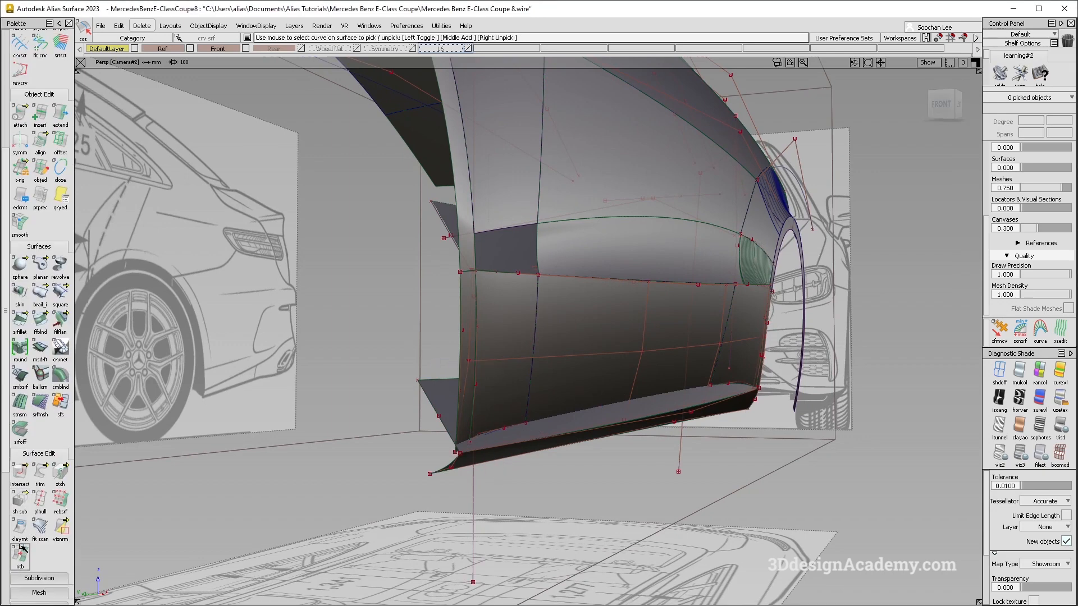
{"action": "left_click_drag", "start_coordinate": [604, 329], "coordinate": [568, 350], "text": "alt+shift"}
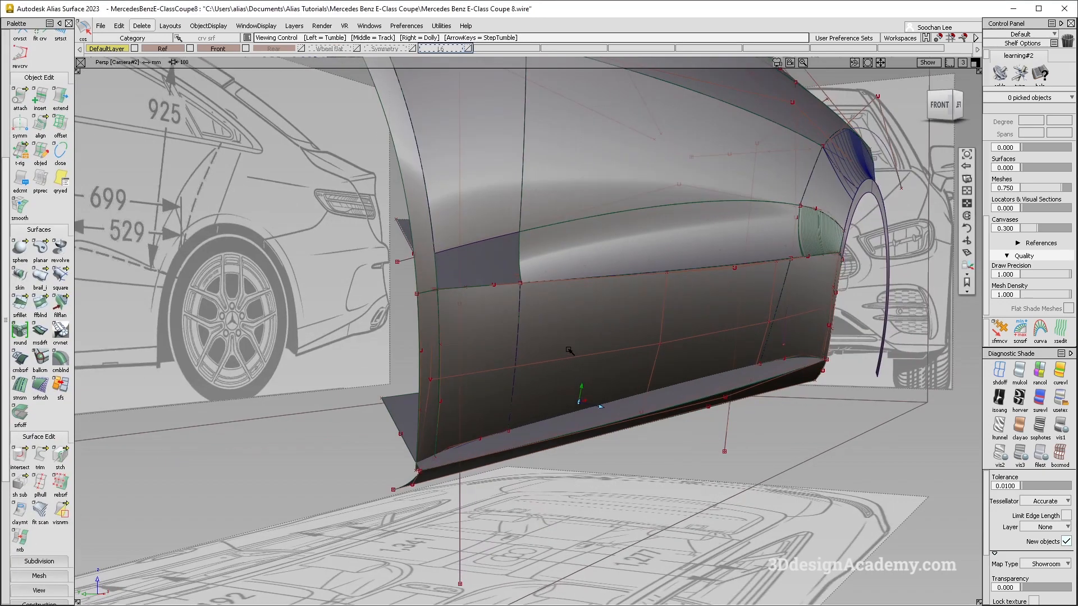
{"action": "left_click", "coordinate": [481, 441]}
{"action": "key", "text": "Delete"}
{"action": "key", "text": "Return"}
Align the replacement panel's rear edge to the large body-side surface with G2 continuity and explicit control
{"action": "left_click_drag", "start_coordinate": [480, 440], "coordinate": [396, 447], "text": "alt+shift"}
{"action": "left_click_drag", "start_coordinate": [501, 438], "coordinate": [543, 397], "text": "alt+shift"}
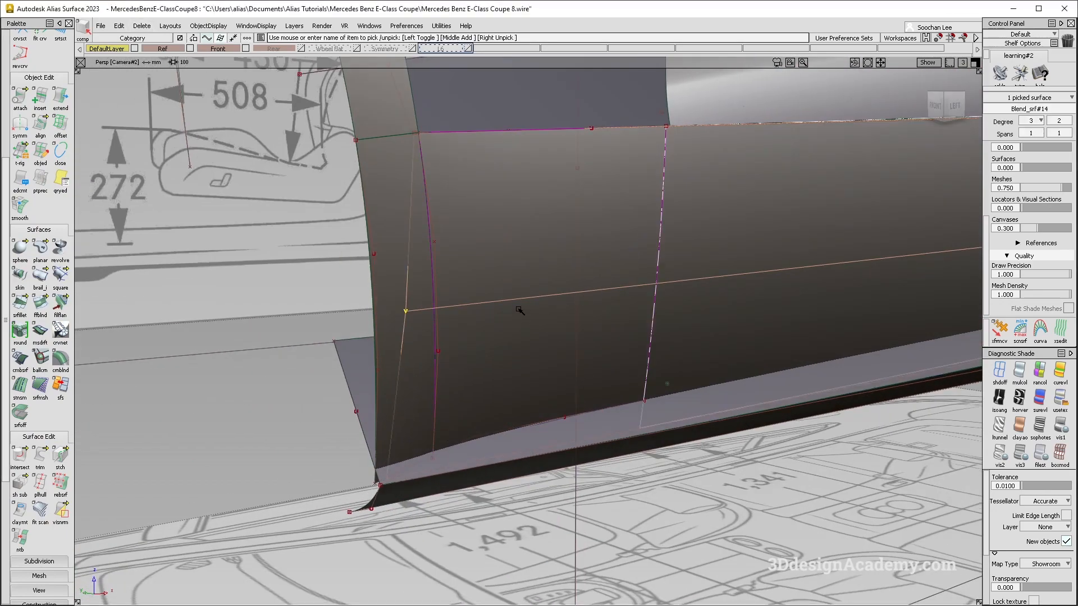
{"action": "left_click_drag", "start_coordinate": [393, 313], "coordinate": [549, 301], "text": "alt+shift"}
{"action": "left_click_drag", "start_coordinate": [490, 203], "coordinate": [517, 260], "text": "alt+shift"}
{"action": "left_click", "coordinate": [532, 298]}
{"action": "left_click_drag", "start_coordinate": [481, 318], "coordinate": [460, 310], "text": "alt+shift"}
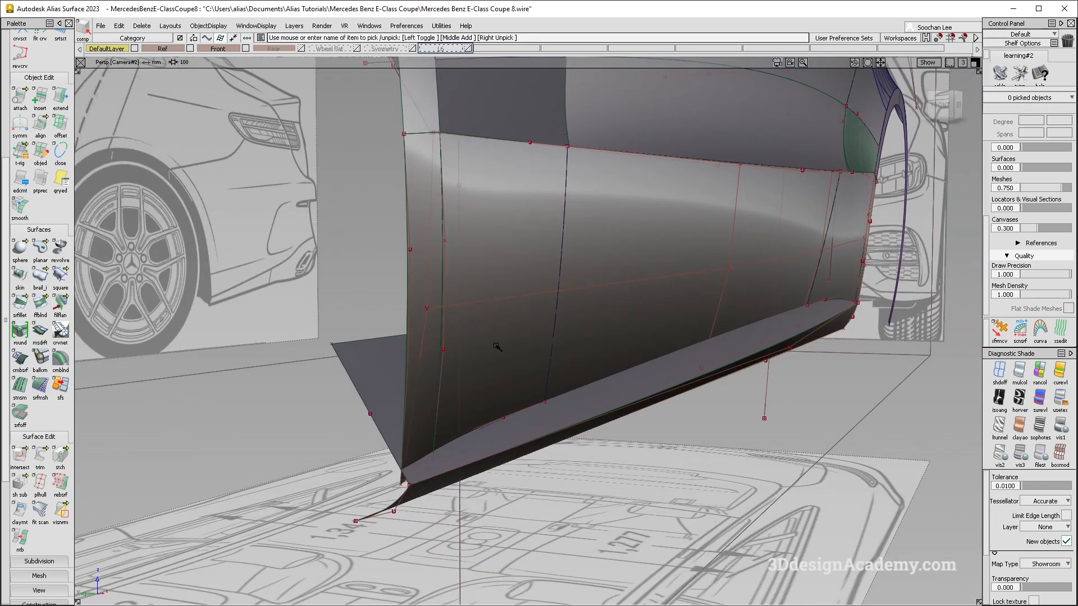
{"action": "left_click_drag", "start_coordinate": [506, 347], "coordinate": [440, 348], "text": "alt+shift"}
{"action": "left_click_drag", "start_coordinate": [392, 397], "coordinate": [415, 308], "text": "ctrl+shift"}
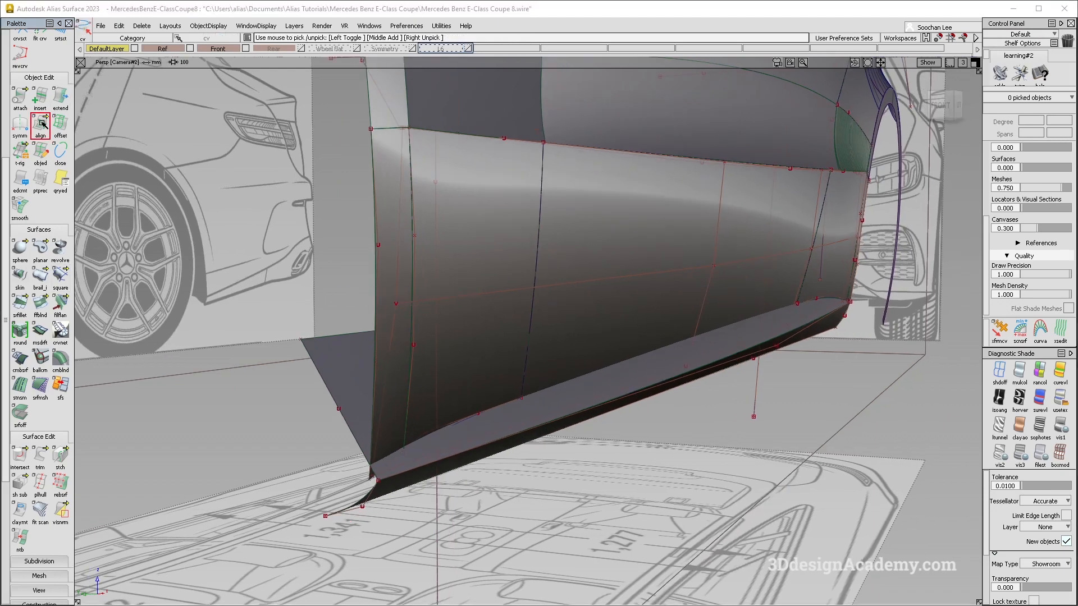
{"action": "left_click", "coordinate": [540, 256]}
{"action": "key", "text": "Return"}
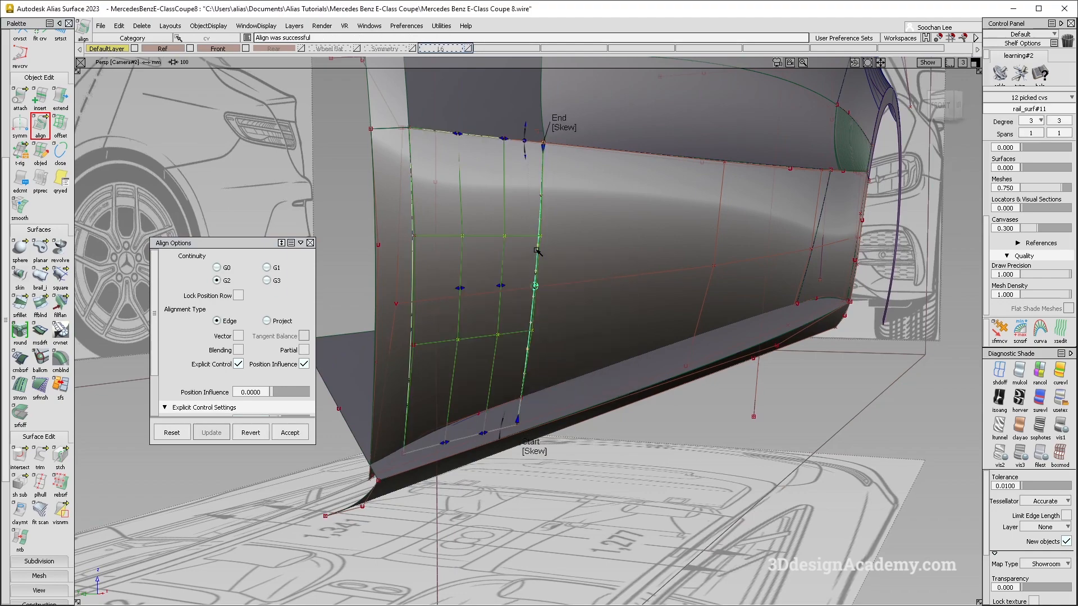
Set the alignment's End and Start directions to Edge and clear the selection
{"action": "left_click_drag", "start_coordinate": [543, 258], "coordinate": [573, 129], "text": "alt+shift"}
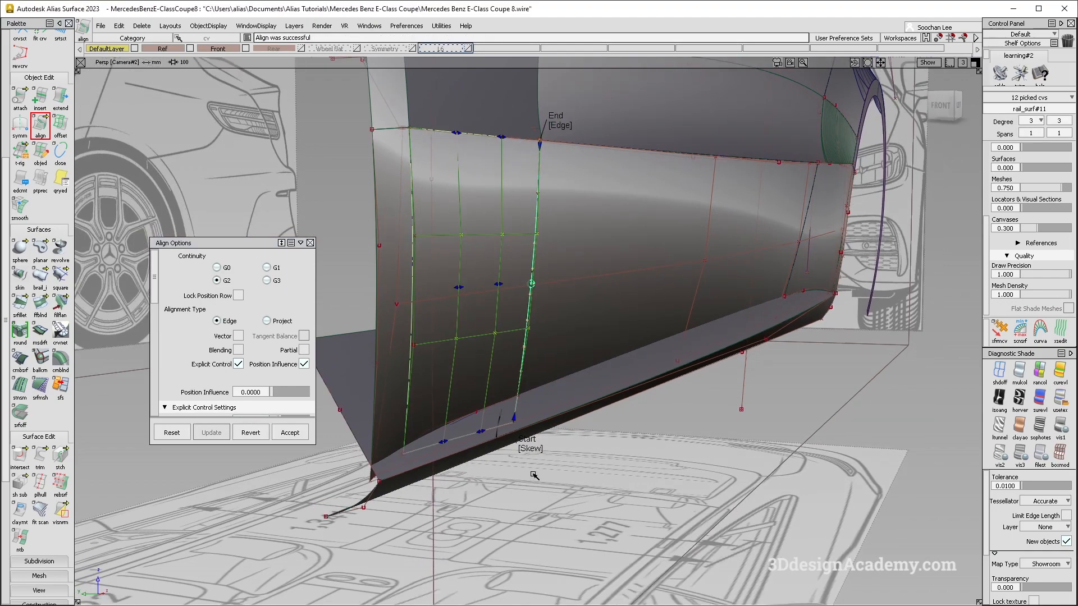
{"action": "left_click", "coordinate": [531, 447]}
{"action": "mouse_move", "coordinate": [531, 447]}
{"action": "left_mouse_down", "text": "alt+shift"}
{"action": "mouse_move", "coordinate": [538, 413]}
{"action": "mouse_move", "coordinate": [487, 392]}
{"action": "mouse_move", "coordinate": [527, 318]}
{"action": "left_mouse_up", "text": "alt+shift"}
{"action": "left_click_drag", "start_coordinate": [335, 310], "coordinate": [398, 309], "text": "ctrl+shift"}
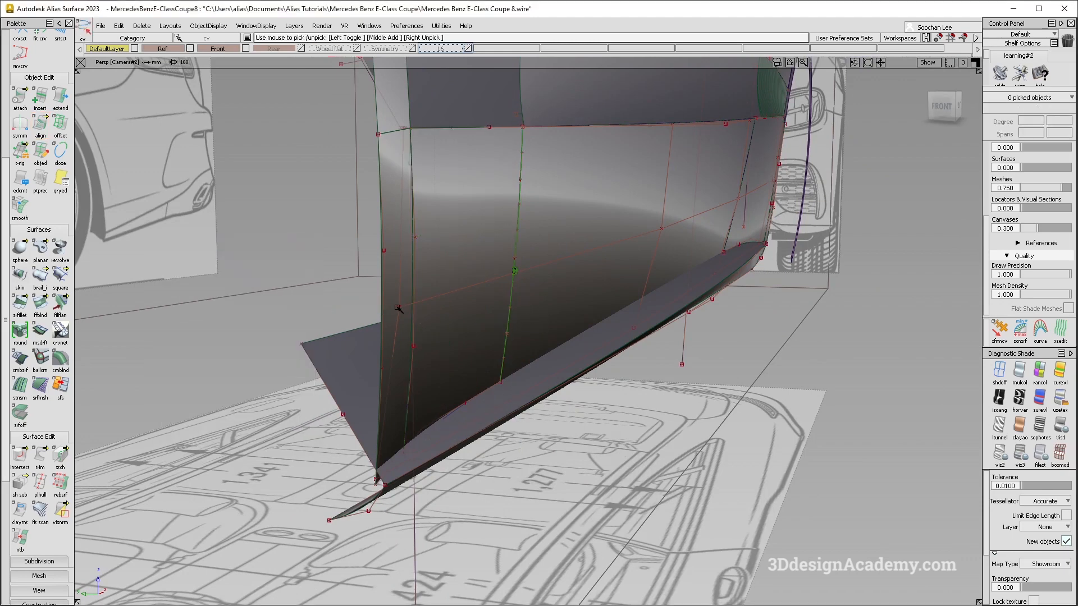
Nudge the picked CV of the body-side blend surface along Y in small amounts, checking the gap and highlight flow
{"action": "key", "text": "t"}
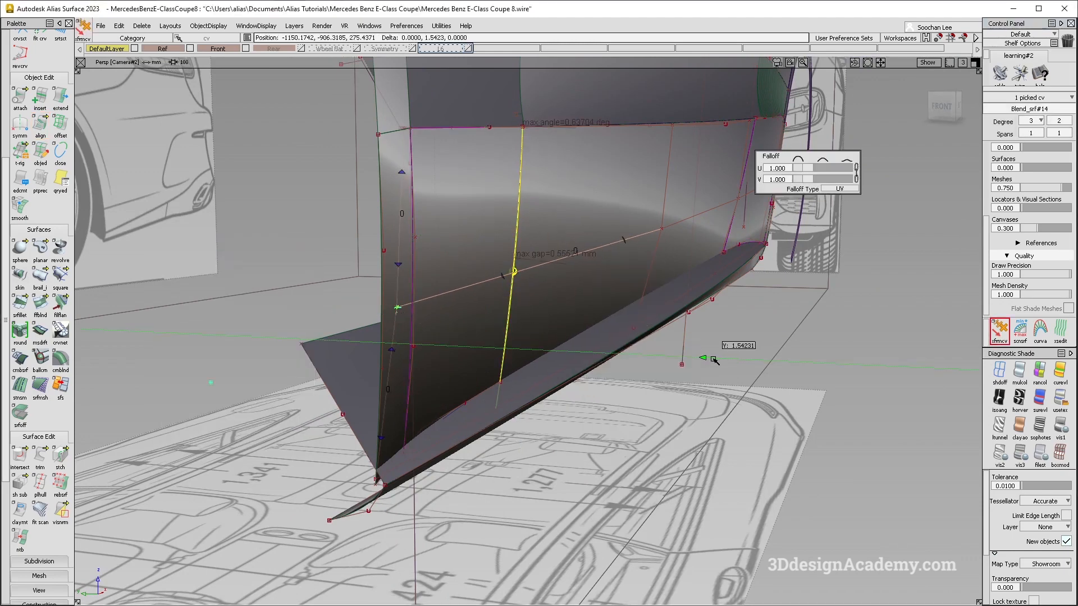
{"action": "left_click_drag", "start_coordinate": [714, 360], "coordinate": [701, 338]}
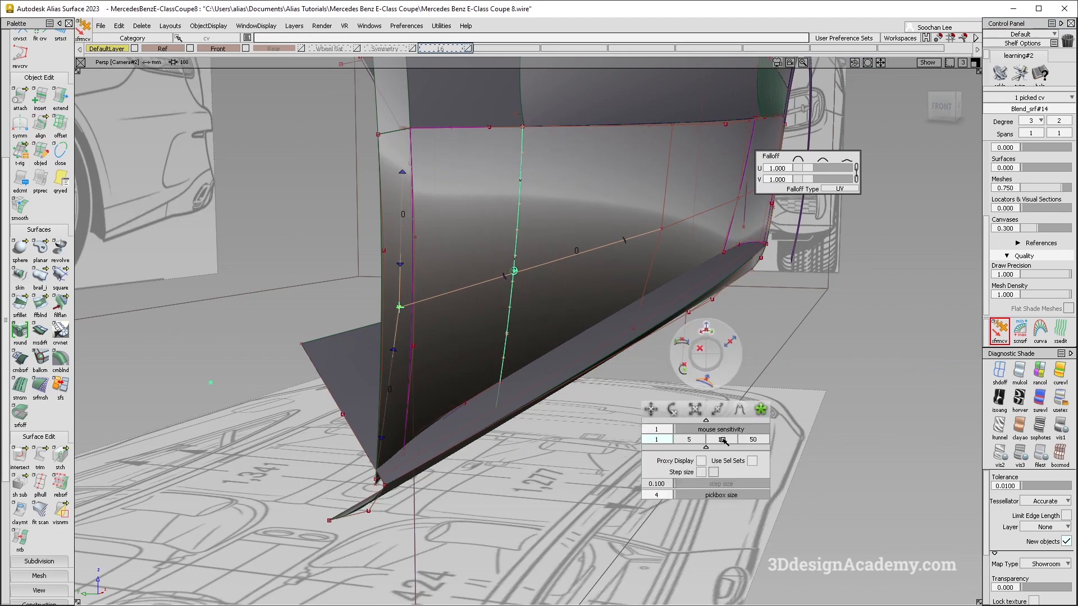
{"action": "left_click", "coordinate": [658, 413]}
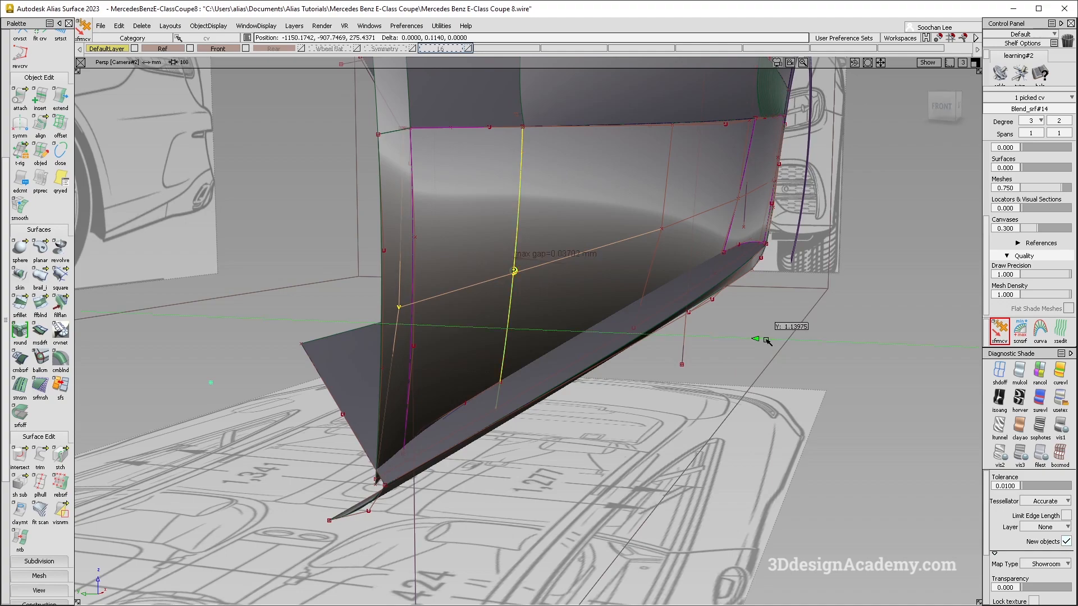
{"action": "left_click_drag", "start_coordinate": [763, 341], "coordinate": [575, 385]}
{"action": "mouse_move", "coordinate": [575, 385]}
{"action": "right_mouse_down", "text": "alt+shift"}
{"action": "mouse_move", "coordinate": [599, 387]}
{"action": "mouse_move", "coordinate": [590, 387]}
{"action": "right_mouse_up", "text": "alt+shift"}
{"action": "left_click_drag", "start_coordinate": [530, 384], "coordinate": [542, 334], "text": "alt+shift"}
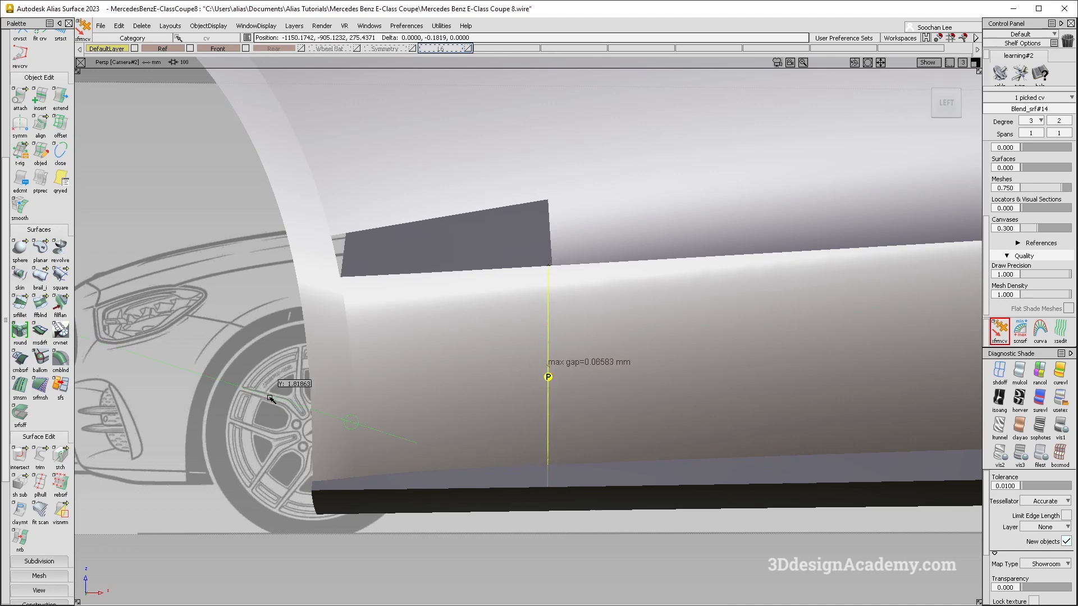
{"action": "left_click_drag", "start_coordinate": [271, 401], "coordinate": [279, 382], "text": "alt+shift"}
Pick the replacement panel's surface and examine its lower end against the wheel arch strip and sill surface
{"action": "key", "text": "alt+m"}
{"action": "right_click_drag", "start_coordinate": [407, 458], "coordinate": [437, 427], "text": "alt+shift"}
{"action": "left_click_drag", "start_coordinate": [437, 428], "coordinate": [444, 477], "text": "alt+shift"}
{"action": "left_click_drag", "start_coordinate": [393, 449], "coordinate": [359, 450], "text": "ctrl+shift"}
{"action": "left_click", "coordinate": [319, 438]}
{"action": "right_click_drag", "start_coordinate": [369, 460], "coordinate": [396, 477], "text": "alt+shift"}
{"action": "left_click_drag", "start_coordinate": [396, 477], "coordinate": [376, 378], "text": "alt+shift"}
{"action": "key", "text": "ctrl+m"}
{"action": "left_click_drag", "start_coordinate": [445, 448], "coordinate": [371, 413], "text": "alt+shift"}
{"action": "key", "text": "ctrl+m"}
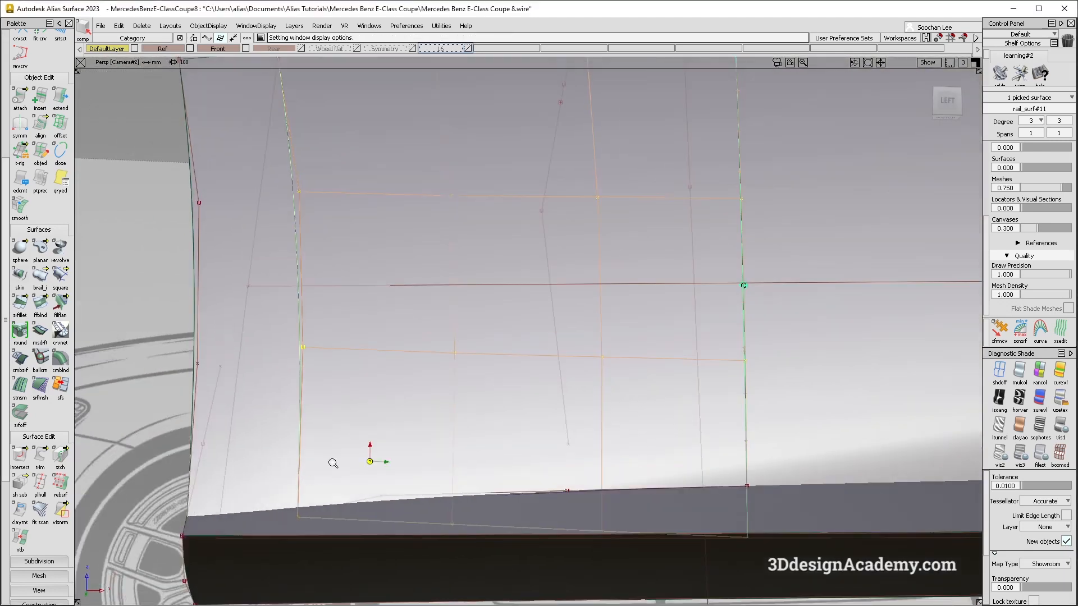
{"action": "right_click_drag", "start_coordinate": [332, 462], "coordinate": [383, 406], "text": "alt+shift"}
{"action": "left_click_drag", "start_coordinate": [383, 406], "coordinate": [476, 503], "text": "alt+shift"}
{"action": "left_click_drag", "start_coordinate": [477, 503], "coordinate": [447, 434], "text": "ctrl+shift"}
{"action": "right_click_drag", "start_coordinate": [584, 410], "coordinate": [491, 379], "text": "alt+shift"}
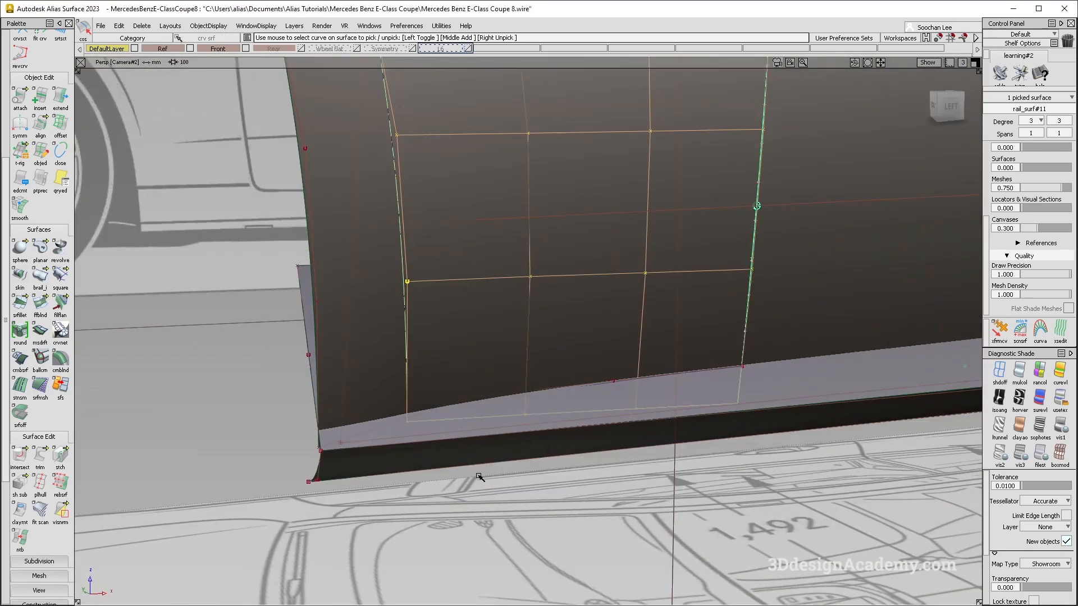
Clear the selection and intersect the body-side surface with the sill surface along the lower edge
{"action": "left_click", "coordinate": [690, 369]}
{"action": "left_click_drag", "start_coordinate": [682, 427], "coordinate": [648, 353], "text": "ctrl+shift"}
{"action": "right_click_drag", "start_coordinate": [475, 433], "coordinate": [453, 421], "text": "alt+shift"}
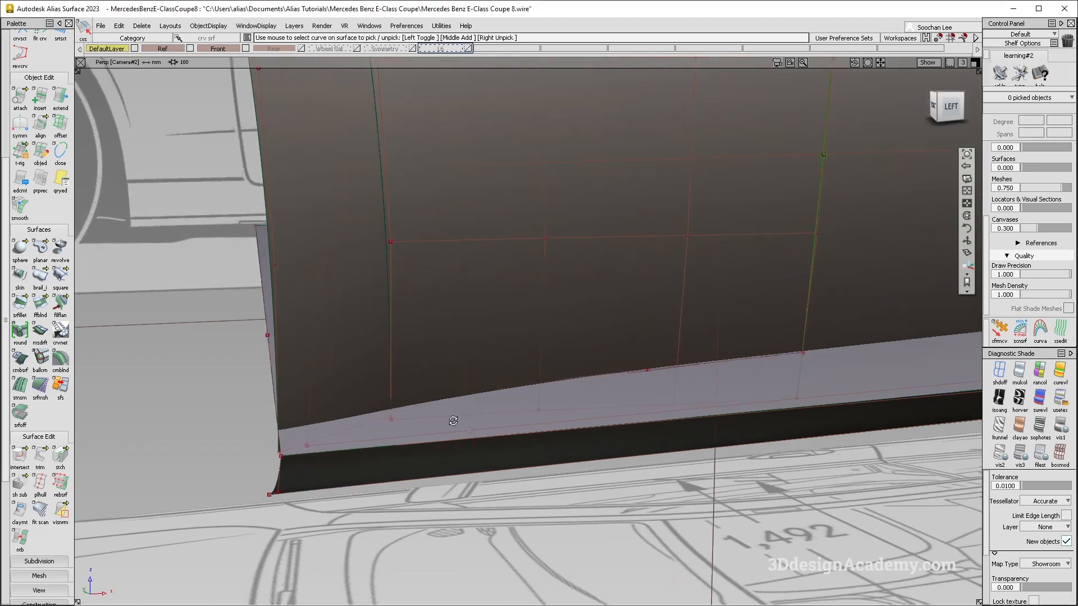
{"action": "left_click_drag", "start_coordinate": [453, 420], "coordinate": [184, 464], "text": "alt+shift"}
{"action": "middle_click_drag", "start_coordinate": [640, 330], "coordinate": [582, 302], "text": "alt+shift"}
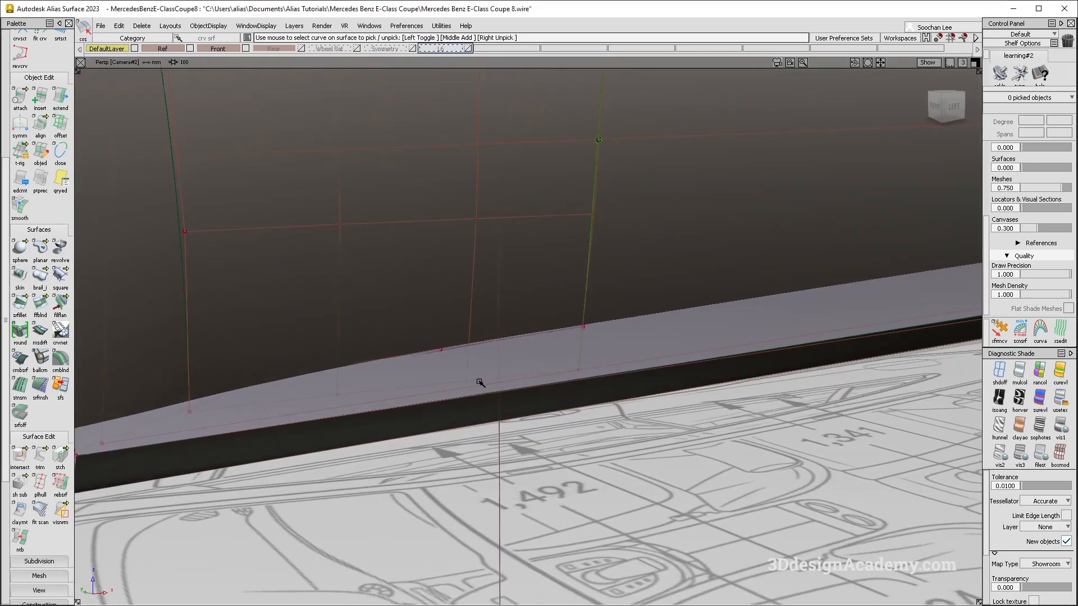
{"action": "scroll", "coordinate": [23, 558], "scroll_direction": "down", "scroll_amount": 5}
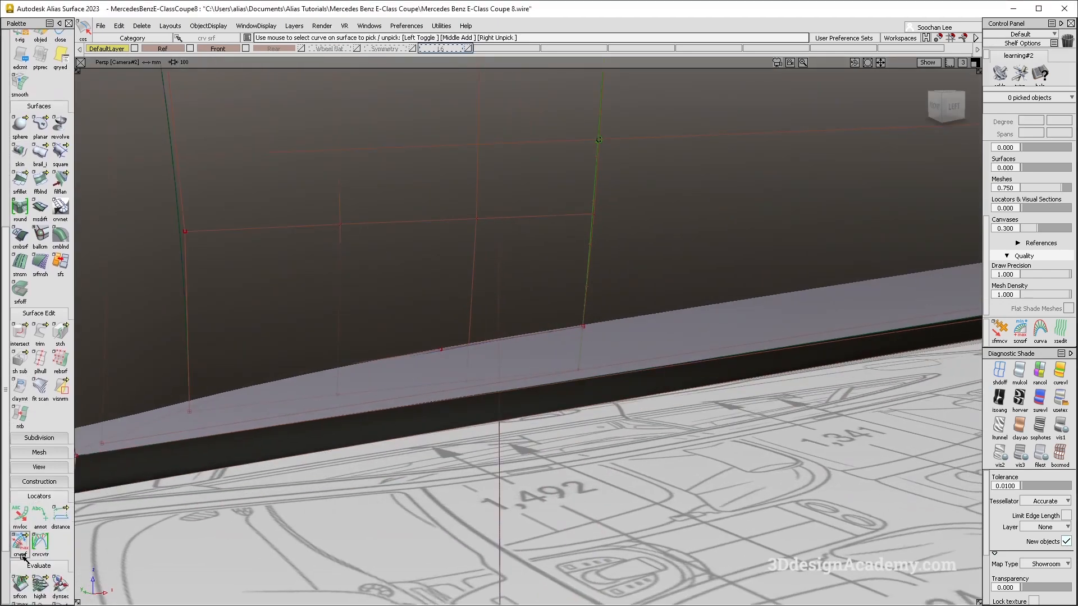
{"action": "left_click", "coordinate": [20, 330]}
{"action": "left_click_drag", "start_coordinate": [682, 333], "coordinate": [560, 357], "text": "alt+shift"}
{"action": "left_click", "coordinate": [561, 323]}
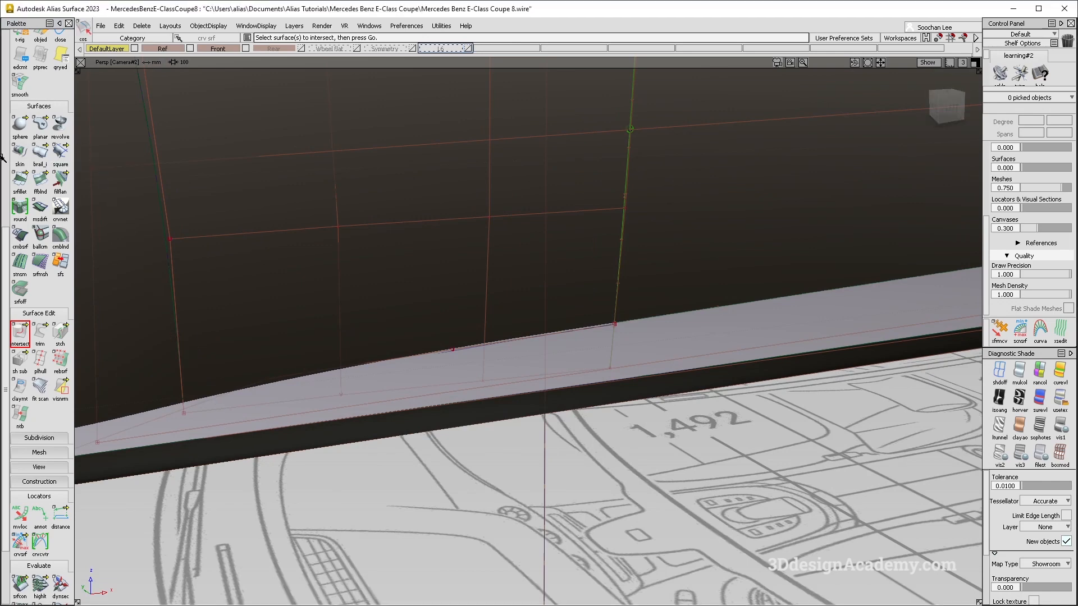
Align the rear end of the lower edge curve to Blend_srf#14.cos3 with G2 continuity and explicit control
{"action": "scroll", "coordinate": [40, 168], "scroll_direction": "up", "scroll_amount": 4}
{"action": "left_click", "coordinate": [39, 100]}
{"action": "left_click", "coordinate": [613, 330]}
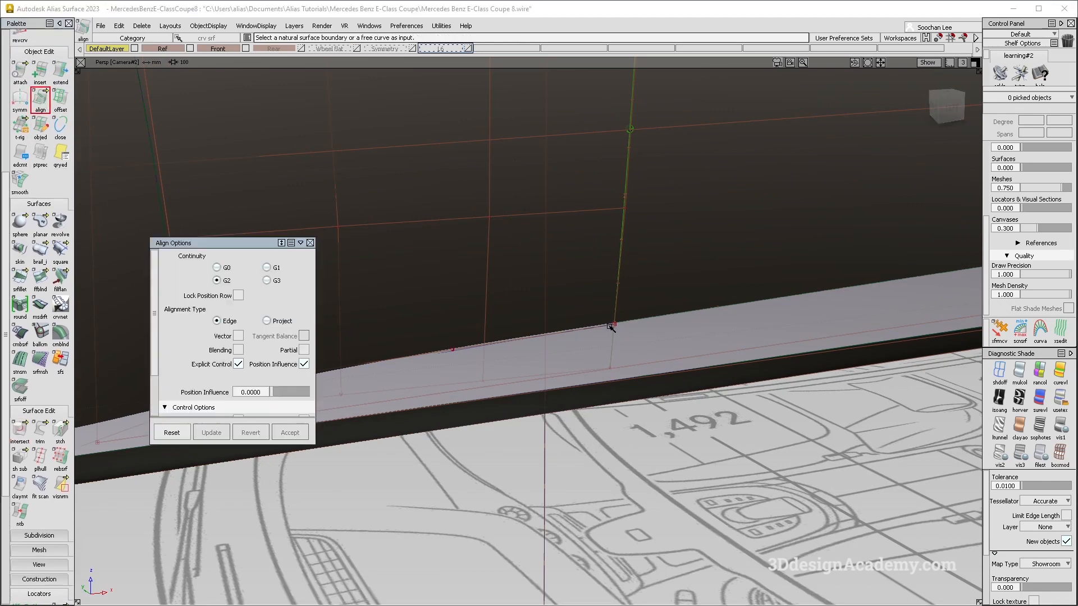
{"action": "left_click", "coordinate": [631, 323]}
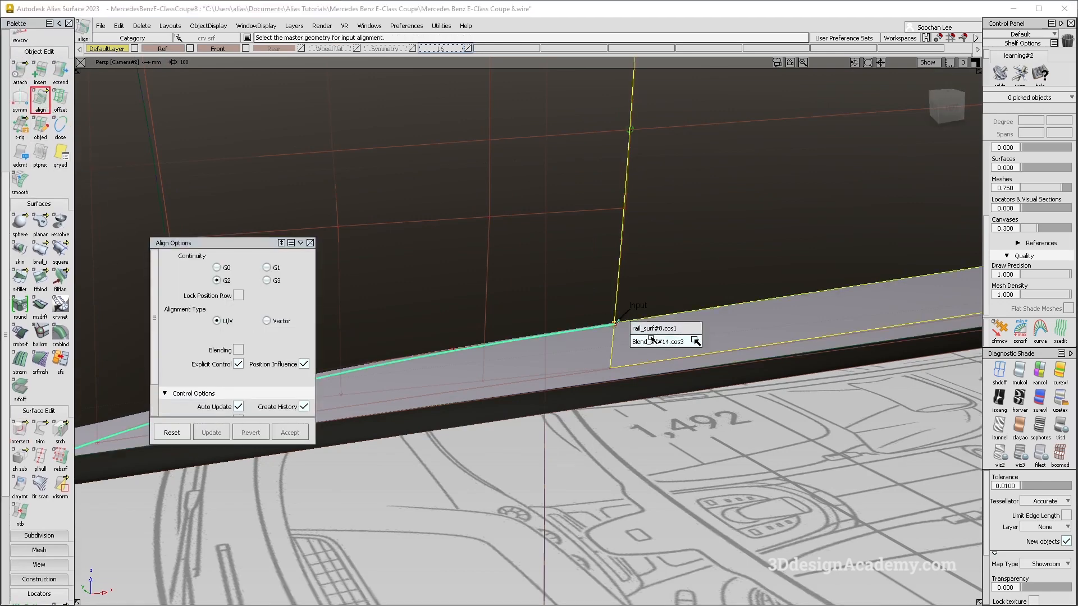
{"action": "left_click", "coordinate": [695, 342]}
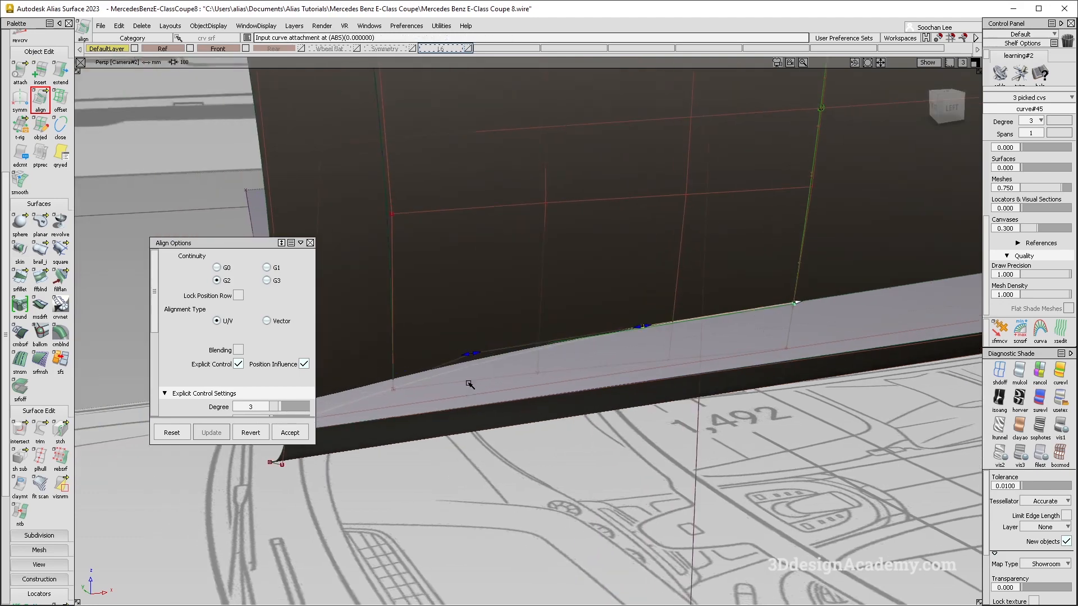
{"action": "left_click", "coordinate": [633, 320]}
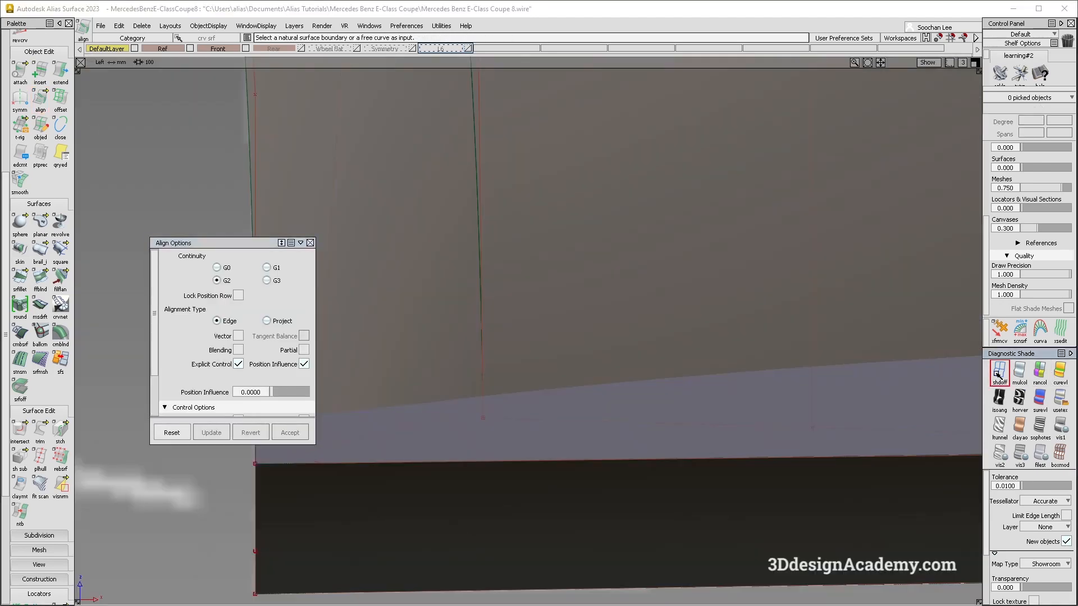
In the unshaded Left view, move the lower end CV of fit_curve#18 to the lower edge curve
{"action": "left_click", "coordinate": [997, 373]}
{"action": "right_click_drag", "start_coordinate": [476, 422], "coordinate": [702, 373], "text": "alt+shift"}
{"action": "left_click_drag", "start_coordinate": [429, 411], "coordinate": [502, 416], "text": "ctrl+shift"}
{"action": "left_click", "coordinate": [509, 419]}
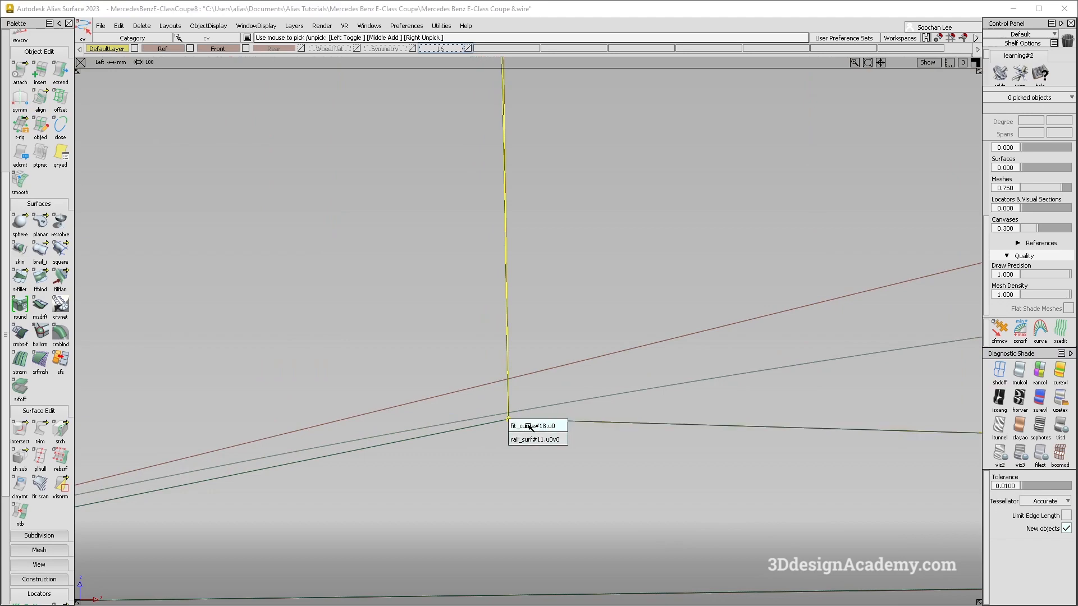
{"action": "left_click", "coordinate": [528, 426]}
{"action": "left_click_drag", "start_coordinate": [615, 235], "coordinate": [618, 246], "text": "ctrl+shift"}
{"action": "left_click", "coordinate": [618, 246]}
{"action": "right_click_drag", "start_coordinate": [618, 245], "coordinate": [659, 349], "text": "ctrl+shift"}
{"action": "middle_click_drag", "start_coordinate": [529, 569], "coordinate": [486, 451], "text": "alt+shift"}
{"action": "left_click_drag", "start_coordinate": [486, 451], "coordinate": [467, 410], "text": "ctrl+shift"}
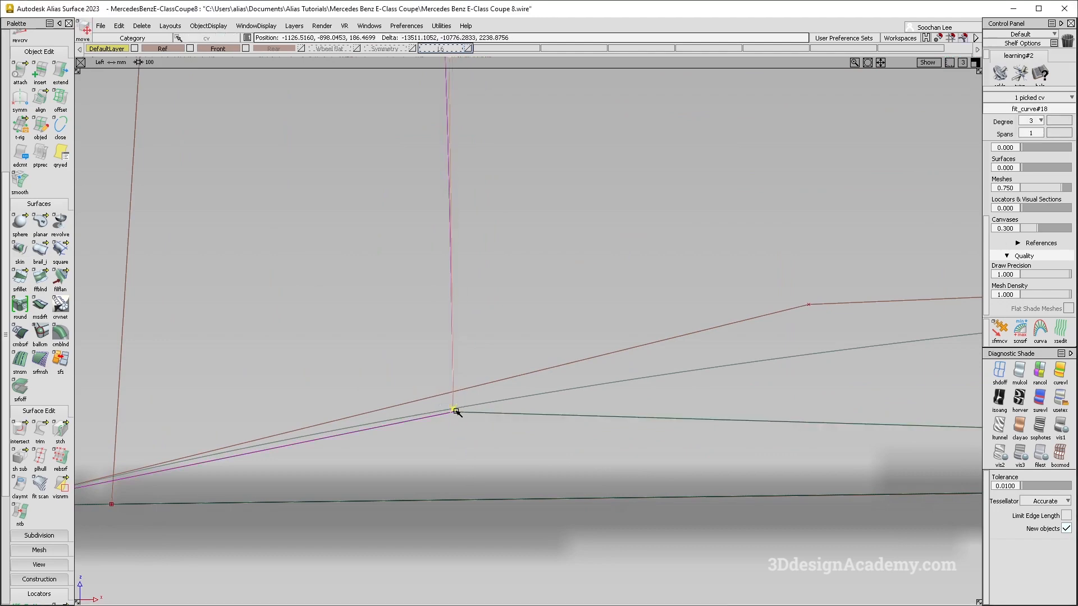
Return to the shaded perspective view and examine the lower front corner where the panel meets the sill surface
{"action": "key", "text": "F8"}
{"action": "left_click", "coordinate": [1061, 399]}
{"action": "mouse_move", "coordinate": [405, 343]}
{"action": "left_mouse_down", "text": "alt+shift"}
{"action": "mouse_move", "coordinate": [561, 428]}
{"action": "mouse_move", "coordinate": [402, 361]}
{"action": "left_mouse_up", "text": "alt+shift"}
{"action": "right_click_drag", "start_coordinate": [402, 361], "coordinate": [417, 333], "text": "ctrl+shift"}
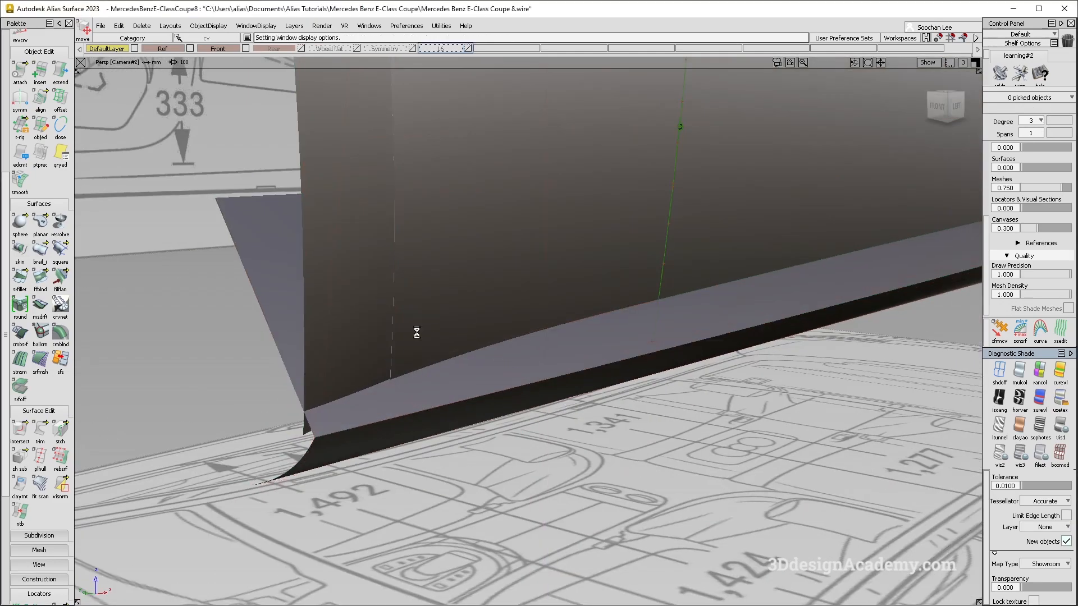
{"action": "left_click_drag", "start_coordinate": [416, 332], "coordinate": [535, 328], "text": "alt+shift"}
{"action": "left_click_drag", "start_coordinate": [534, 227], "coordinate": [601, 144], "text": "alt+shift"}
{"action": "left_click_drag", "start_coordinate": [602, 144], "coordinate": [503, 266], "text": "ctrl+shift"}
{"action": "left_click", "coordinate": [434, 337]}
{"action": "left_click_drag", "start_coordinate": [434, 337], "coordinate": [447, 428], "text": "alt+shift"}
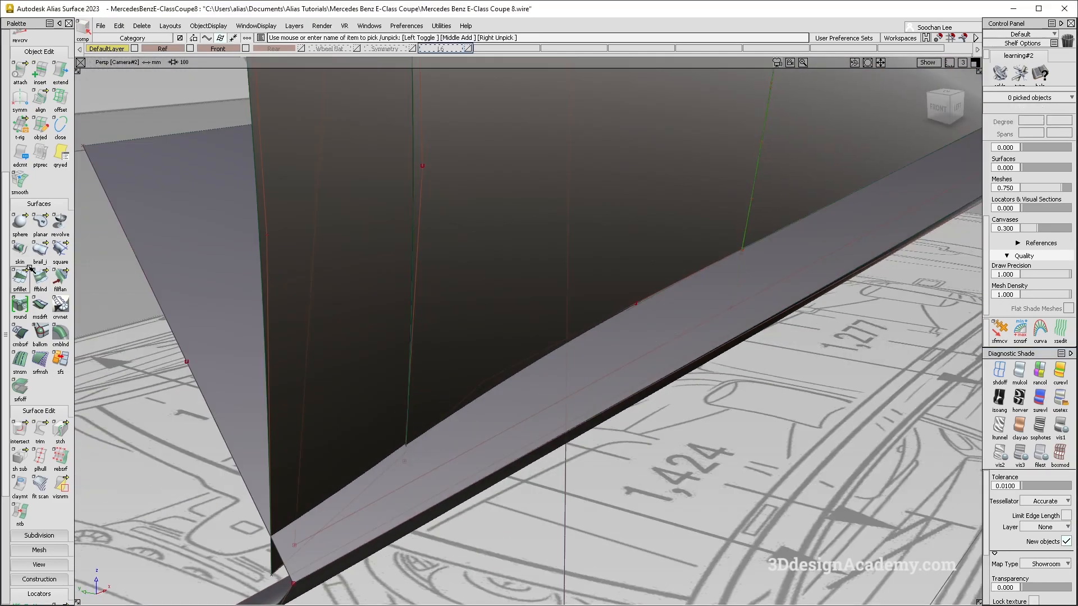
Align the front edge of the replacement panel, rail_surf#11.V=0, to fit_curve#18 with G0 continuity
{"action": "double_click", "coordinate": [40, 96]}
{"action": "left_click", "coordinate": [414, 312]}
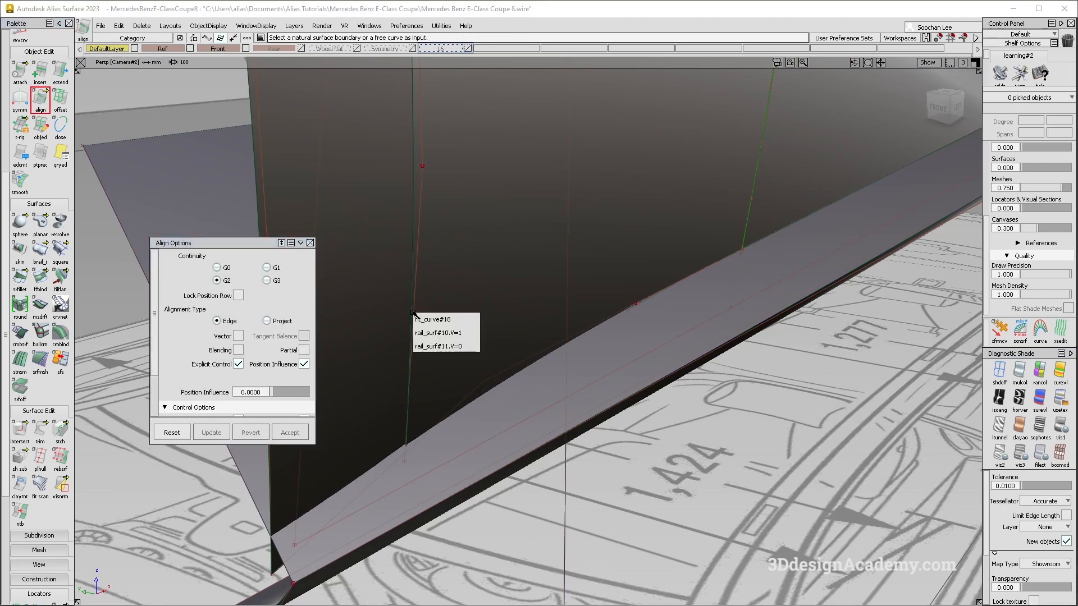
{"action": "left_click", "coordinate": [217, 268]}
{"action": "left_click", "coordinate": [419, 314]}
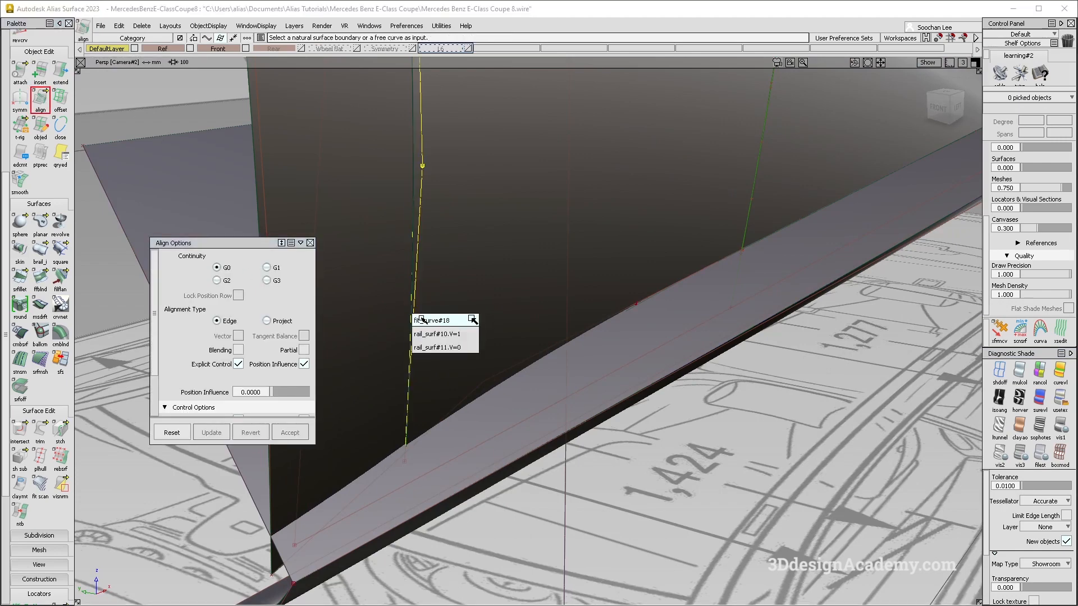
{"action": "left_click", "coordinate": [433, 347]}
{"action": "left_click", "coordinate": [419, 331]}
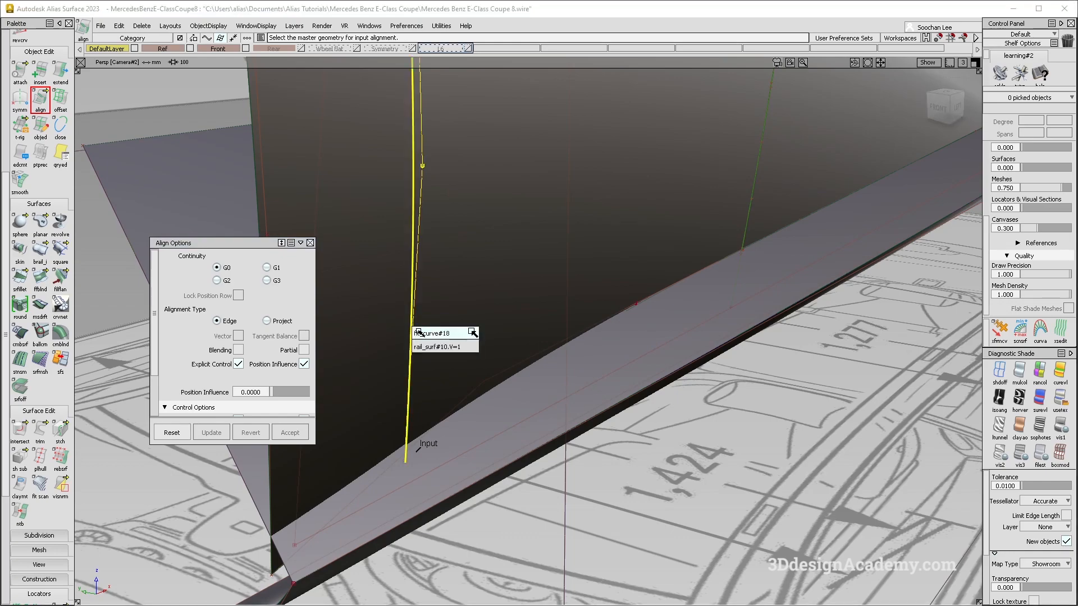
{"action": "left_click", "coordinate": [421, 335]}
Examine the highlight flow across the wheel arch strip, replacement panel and large body-side surface from several angles
{"action": "left_click_drag", "start_coordinate": [455, 330], "coordinate": [449, 355], "text": "alt+shift"}
{"action": "left_click_drag", "start_coordinate": [450, 355], "coordinate": [472, 400], "text": "ctrl+shift"}
{"action": "mouse_move", "coordinate": [606, 418]}
{"action": "left_mouse_down", "text": "alt+shift"}
{"action": "mouse_move", "coordinate": [440, 378]}
{"action": "mouse_move", "coordinate": [427, 343]}
{"action": "mouse_move", "coordinate": [621, 365]}
{"action": "mouse_move", "coordinate": [607, 368]}
{"action": "mouse_move", "coordinate": [608, 384]}
{"action": "left_mouse_up", "text": "alt+shift"}
{"action": "left_click_drag", "start_coordinate": [531, 424], "coordinate": [544, 412], "text": "alt+shift"}
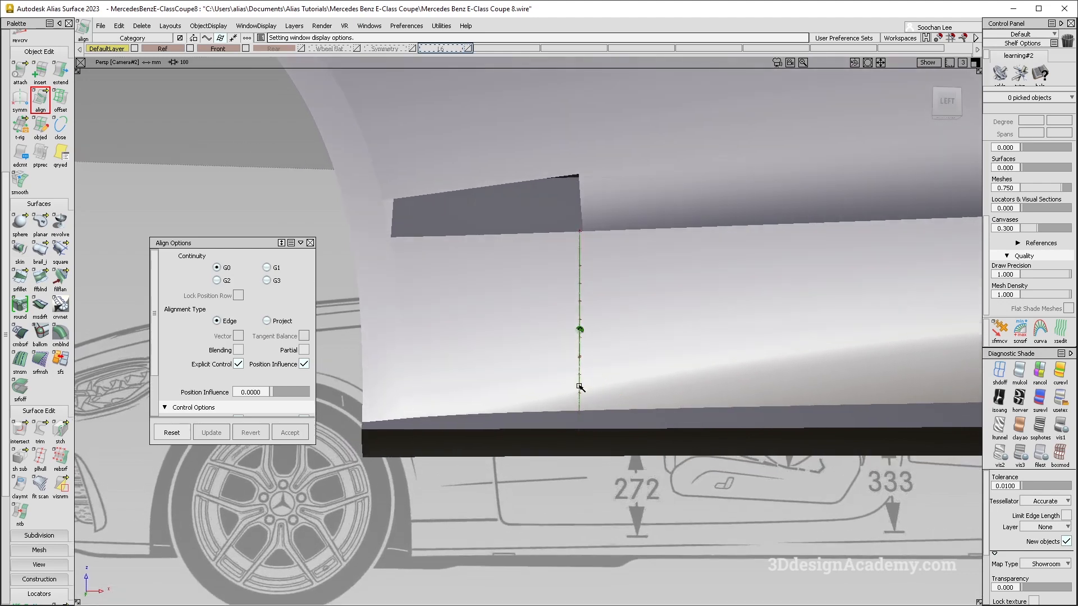
{"action": "right_click_drag", "start_coordinate": [534, 385], "coordinate": [537, 397], "text": "alt+shift"}
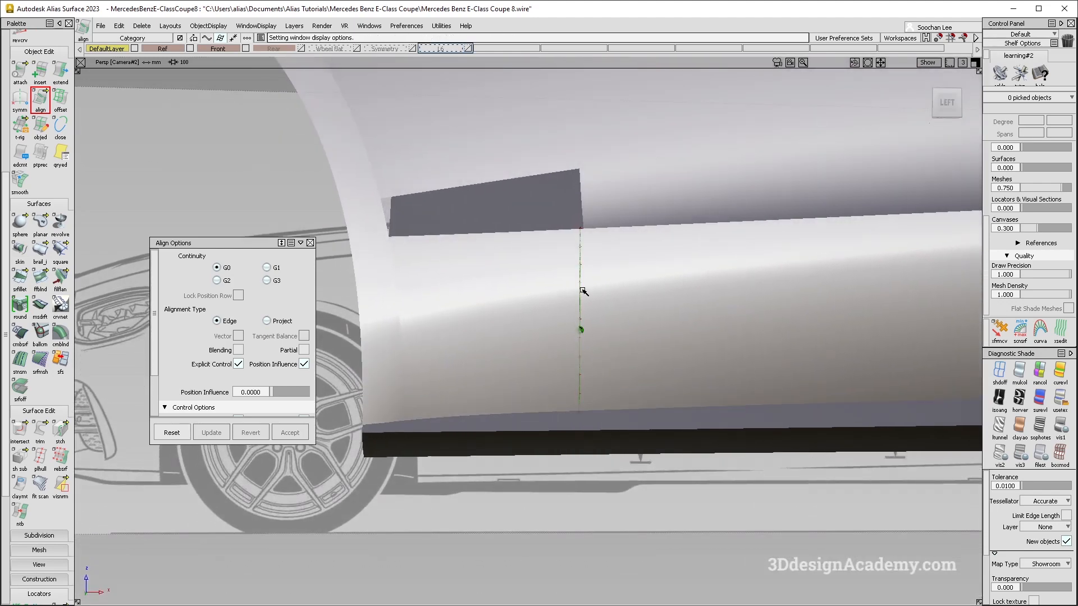
{"action": "mouse_move", "coordinate": [555, 372]}
{"action": "left_mouse_down", "text": "alt+shift"}
{"action": "mouse_move", "coordinate": [515, 361]}
{"action": "mouse_move", "coordinate": [578, 399]}
{"action": "left_mouse_up", "text": "alt+shift"}
{"action": "mouse_move", "coordinate": [394, 416]}
{"action": "left_mouse_down", "text": "alt+shift"}
{"action": "mouse_move", "coordinate": [535, 414]}
{"action": "mouse_move", "coordinate": [515, 443]}
{"action": "mouse_move", "coordinate": [472, 419]}
{"action": "mouse_move", "coordinate": [539, 414]}
{"action": "mouse_move", "coordinate": [499, 395]}
{"action": "mouse_move", "coordinate": [484, 448]}
{"action": "mouse_move", "coordinate": [459, 467]}
{"action": "mouse_move", "coordinate": [485, 464]}
{"action": "left_mouse_up", "text": "alt+shift"}
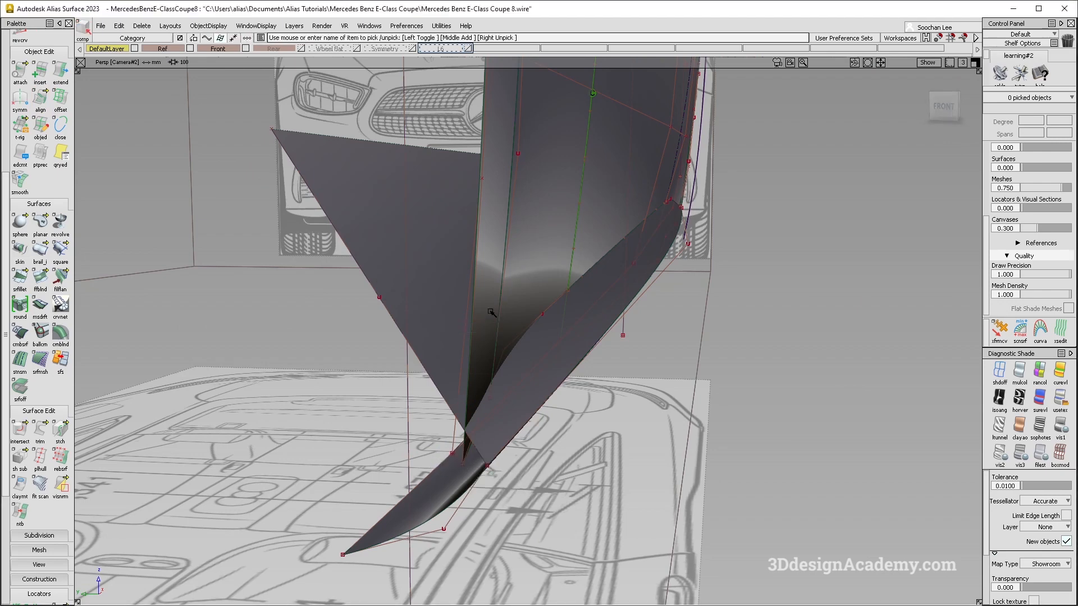
Move the lower end CVs of the strip's two vertical curves about 0.25 mm along Y and check the reflections
{"action": "mouse_move", "coordinate": [462, 468]}
{"action": "left_mouse_down", "text": "ctrl+shift"}
{"action": "mouse_move", "coordinate": [473, 459]}
{"action": "mouse_move", "coordinate": [517, 476]}
{"action": "left_mouse_up", "text": "ctrl+shift"}
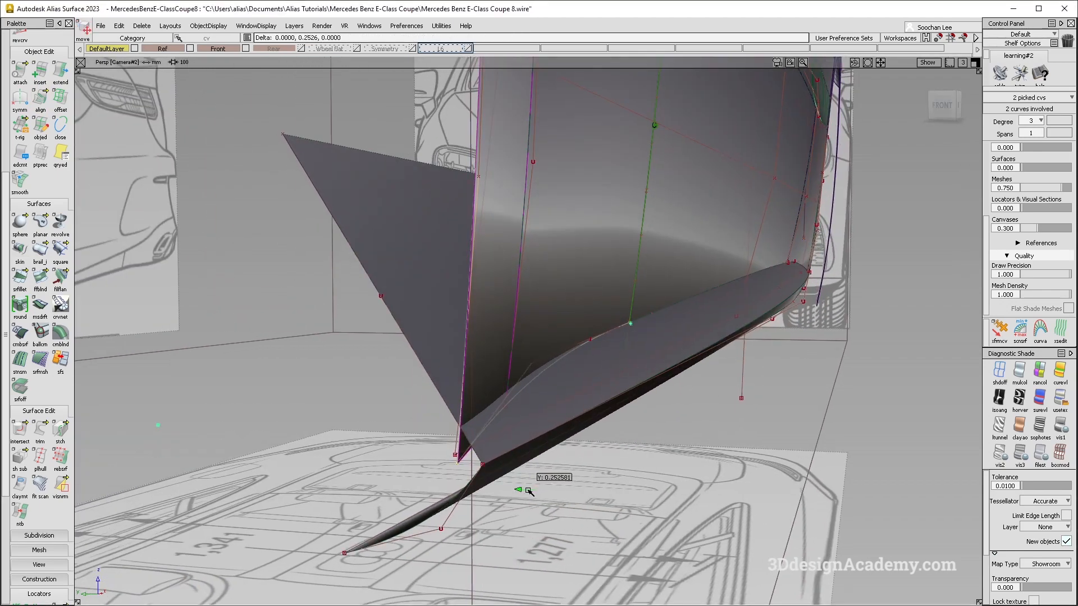
{"action": "middle_click_drag", "start_coordinate": [527, 491], "coordinate": [529, 490]}
{"action": "left_click_drag", "start_coordinate": [584, 436], "coordinate": [493, 371], "text": "alt+shift"}
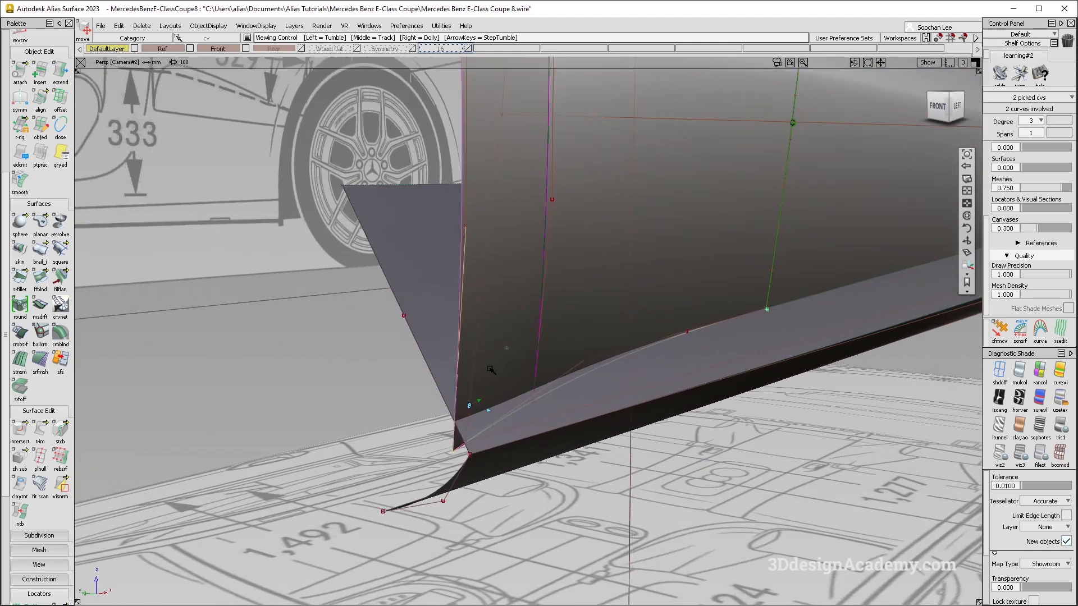
{"action": "middle_click_drag", "start_coordinate": [493, 371], "coordinate": [534, 385], "text": "alt+shift"}
{"action": "left_click_drag", "start_coordinate": [534, 385], "coordinate": [477, 269], "text": "alt+shift"}
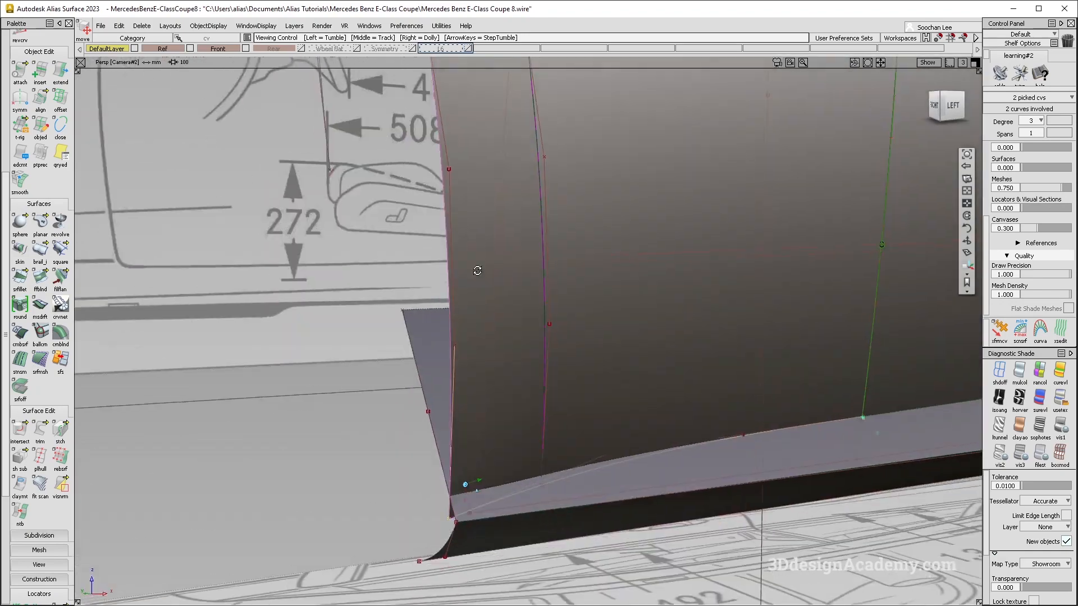
{"action": "right_click_drag", "start_coordinate": [477, 270], "coordinate": [493, 296], "text": "alt+shift"}
{"action": "left_click_drag", "start_coordinate": [494, 296], "coordinate": [467, 342], "text": "alt+shift"}
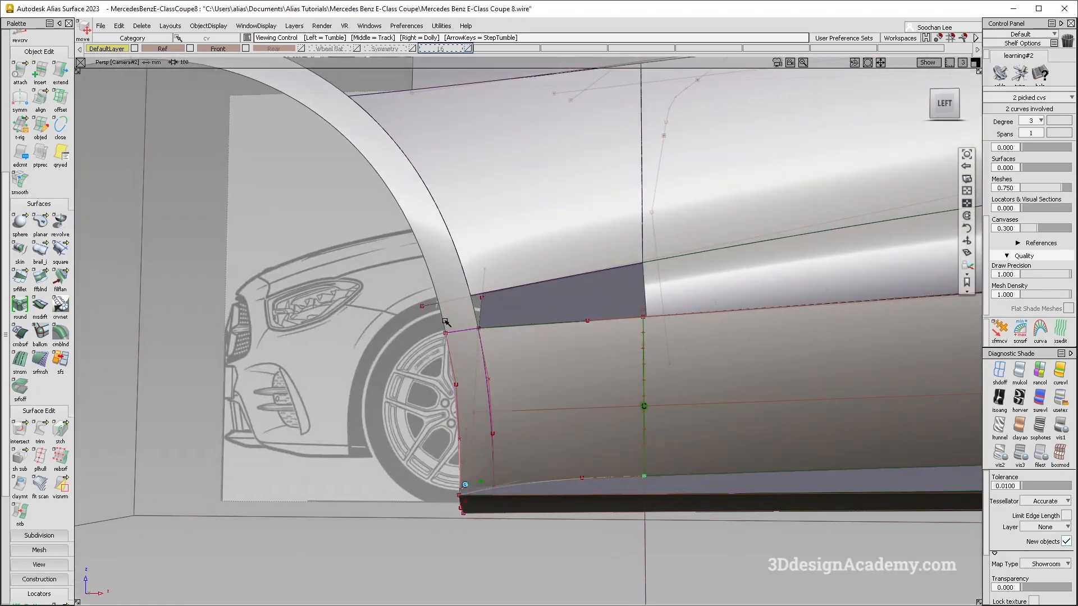
{"action": "left_click_drag", "start_coordinate": [495, 465], "coordinate": [958, 361], "text": "alt+shift"}
Reposition the lower end CV of fit_curve#18 onto the lower edge curve in the unshaded Left view, restoring shading in perspective
{"action": "key", "text": "F6"}
{"action": "left_click", "coordinate": [999, 372]}
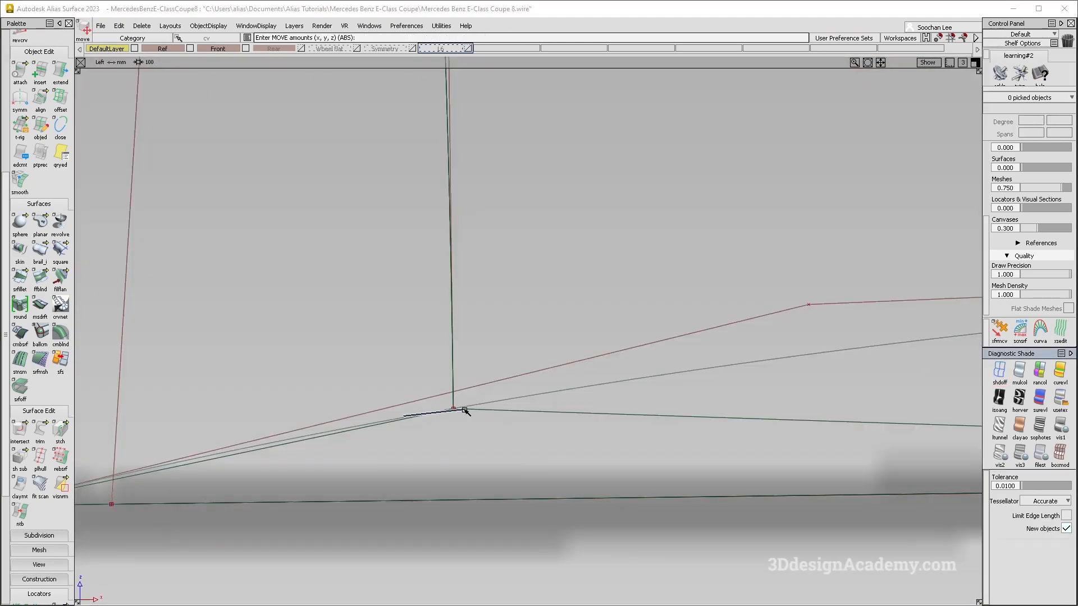
{"action": "left_click_drag", "start_coordinate": [404, 416], "coordinate": [465, 410], "text": "ctrl+shift"}
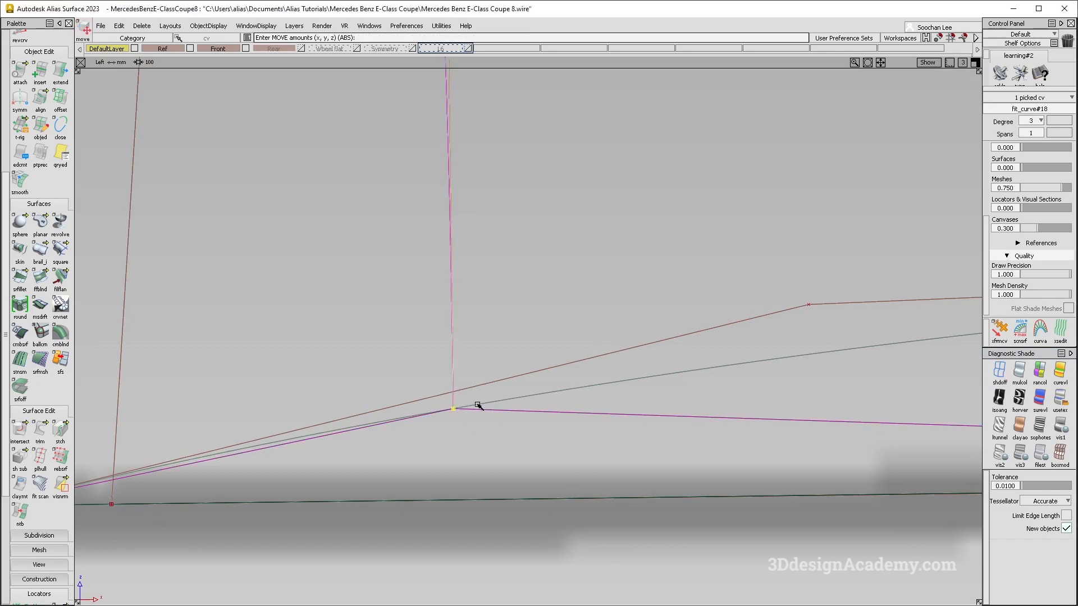
{"action": "right_click_drag", "start_coordinate": [487, 401], "coordinate": [608, 509], "text": "alt+shift"}
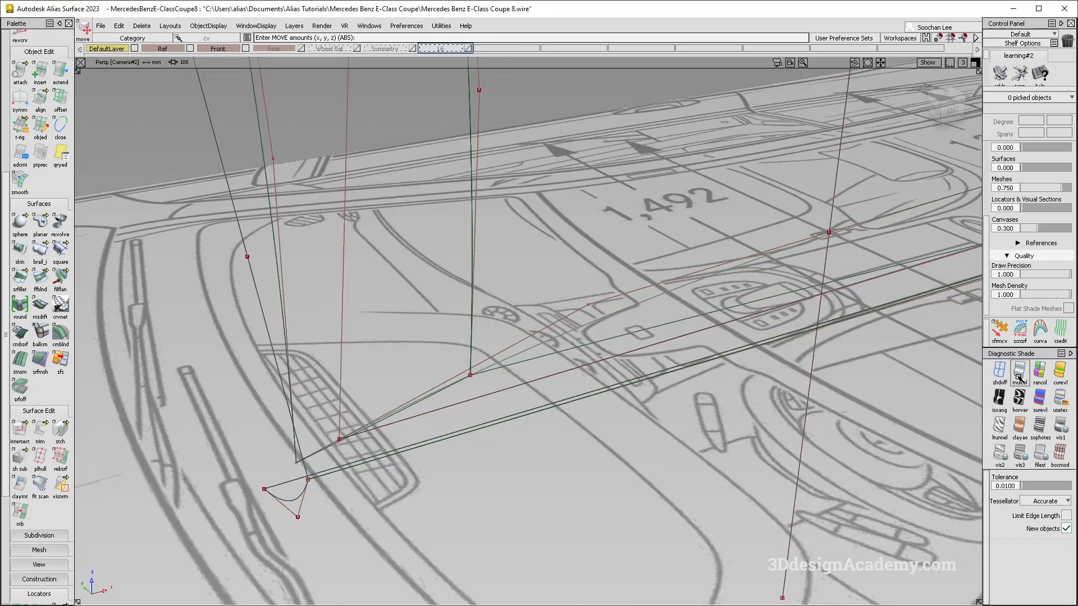
{"action": "left_click", "coordinate": [1040, 371]}
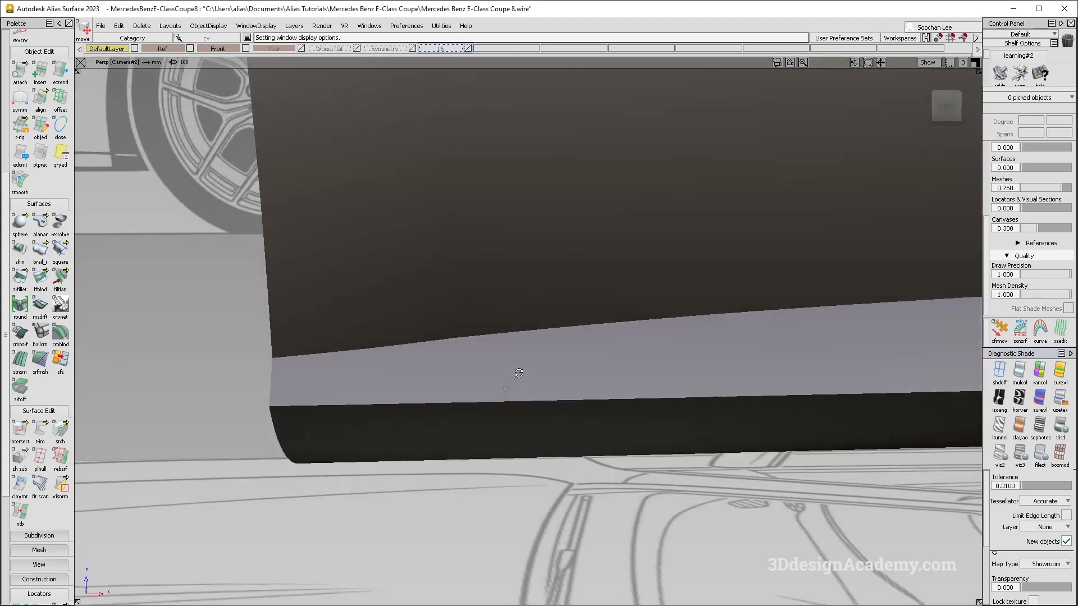
Compare the body side's lower front corner with the Mercedes-Benz E53 AMG Coupe reference image in Photos, returning to Alias
{"action": "left_click_drag", "start_coordinate": [519, 373], "coordinate": [551, 314], "text": "alt+shift"}
{"action": "left_click_drag", "start_coordinate": [521, 351], "coordinate": [474, 354], "text": "alt+shift"}
{"action": "key", "text": "alt+Tab"}
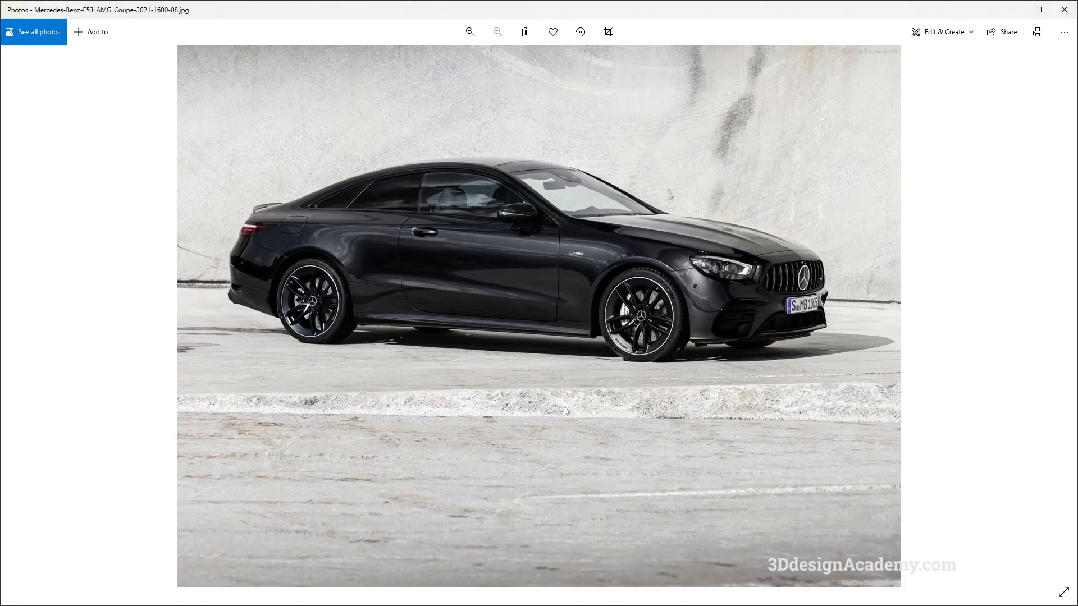
{"action": "key", "text": "alt+Tab"}
{"action": "left_click_drag", "start_coordinate": [494, 373], "coordinate": [565, 363], "text": "alt+shift"}
{"action": "mouse_move", "coordinate": [486, 380]}
{"action": "left_mouse_down", "text": "alt+shift"}
{"action": "mouse_move", "coordinate": [559, 293]}
{"action": "mouse_move", "coordinate": [574, 291]}
{"action": "mouse_move", "coordinate": [431, 291]}
{"action": "mouse_move", "coordinate": [539, 306]}
{"action": "mouse_move", "coordinate": [426, 339]}
{"action": "mouse_move", "coordinate": [337, 346]}
{"action": "left_mouse_up", "text": "alt+shift"}
Move the lower end CVs of the two picked vertical curves about 0.2 mm along Y at the panel's lower front corner
{"action": "right_click_drag", "start_coordinate": [585, 388], "coordinate": [517, 356], "text": "ctrl+shift"}
{"action": "mouse_move", "coordinate": [603, 354]}
{"action": "left_mouse_down", "text": "alt+shift"}
{"action": "mouse_move", "coordinate": [438, 332]}
{"action": "mouse_move", "coordinate": [421, 351]}
{"action": "mouse_move", "coordinate": [431, 378]}
{"action": "mouse_move", "coordinate": [338, 425]}
{"action": "mouse_move", "coordinate": [394, 467]}
{"action": "left_mouse_up", "text": "alt+shift"}
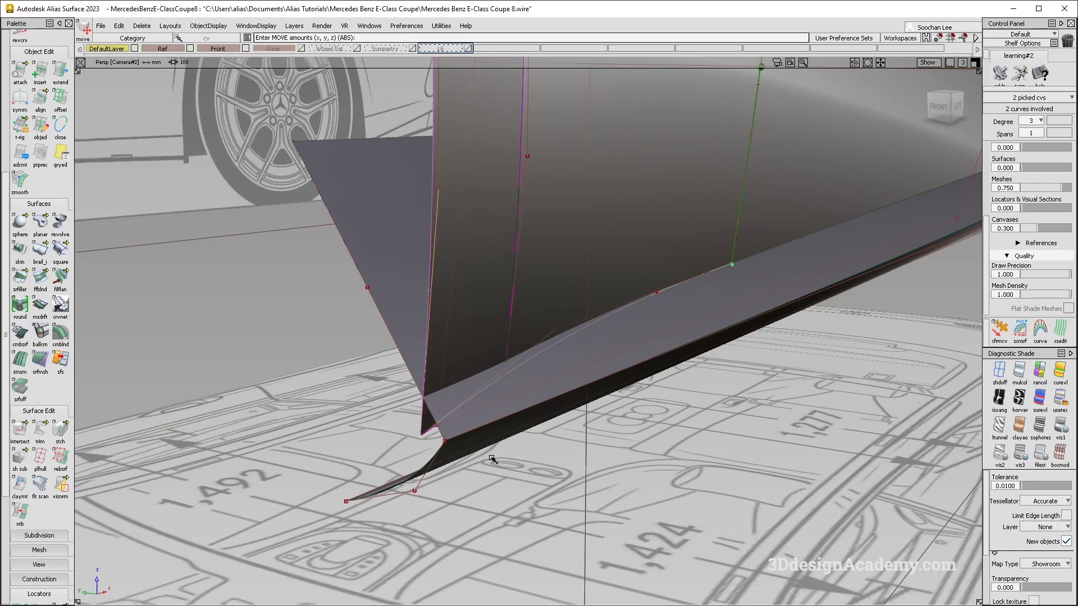
{"action": "right_click_drag", "start_coordinate": [492, 459], "coordinate": [529, 366], "text": "alt+shift"}
{"action": "left_click_drag", "start_coordinate": [530, 365], "coordinate": [443, 421], "text": "alt+shift"}
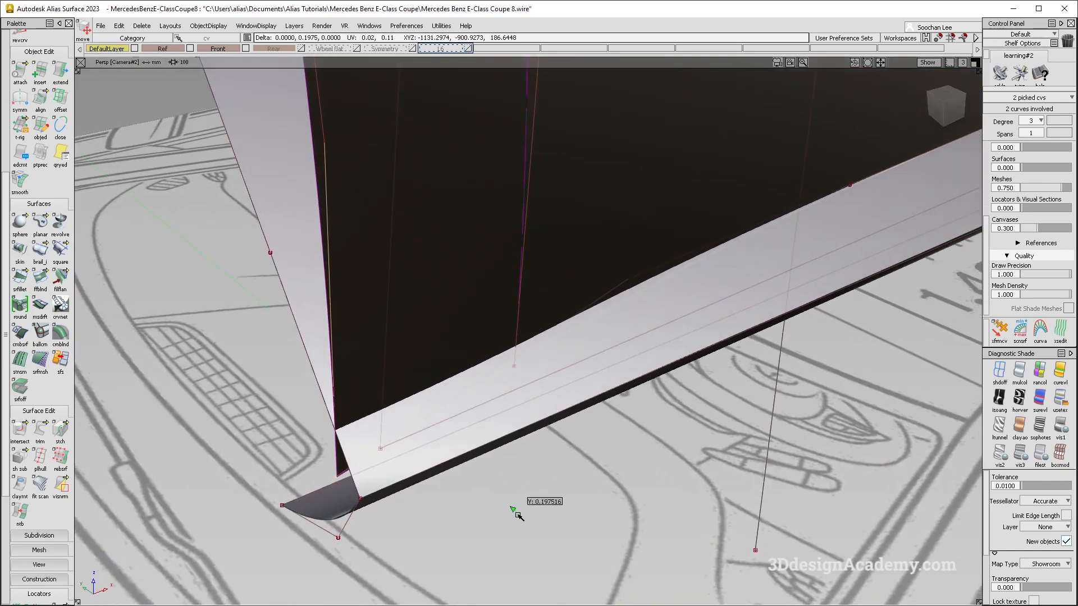
{"action": "left_click_drag", "start_coordinate": [543, 462], "coordinate": [511, 376], "text": "ctrl+shift"}
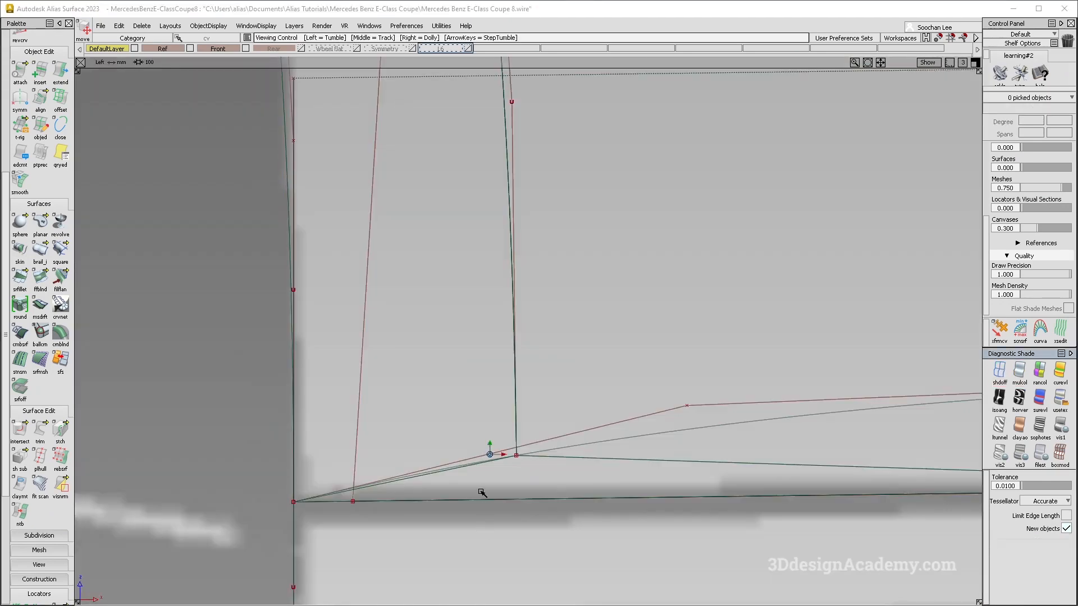
Check the alignment of the vertical curves with the lower edge in the Left view and in perspective
{"action": "right_click_drag", "start_coordinate": [485, 507], "coordinate": [637, 451], "text": "alt+shift"}
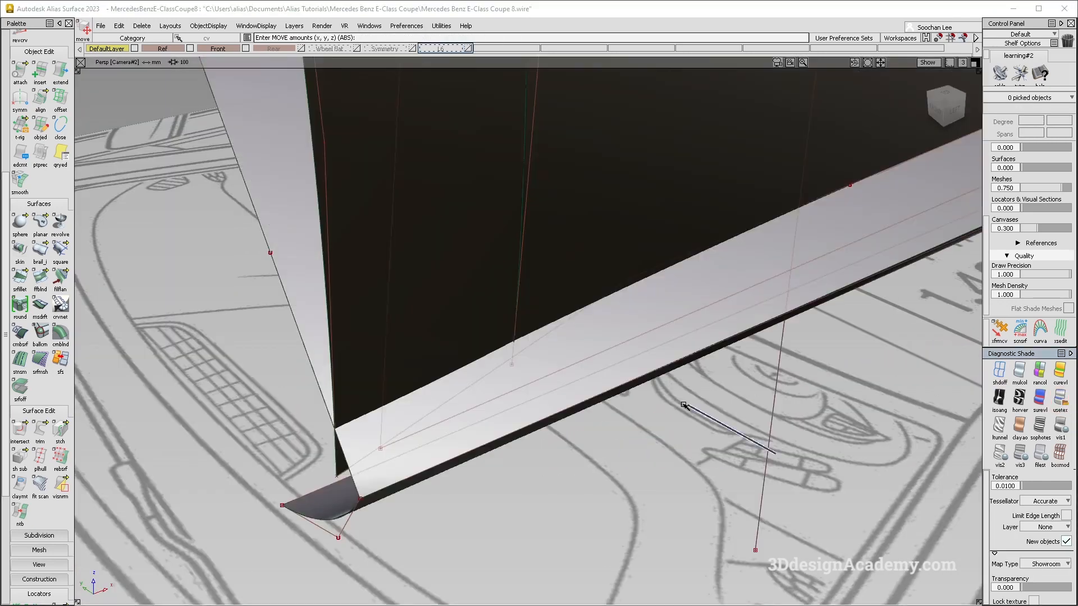
{"action": "right_click_drag", "start_coordinate": [684, 405], "coordinate": [676, 401], "text": "ctrl+shift"}
{"action": "mouse_move", "coordinate": [651, 429]}
{"action": "left_mouse_down", "text": "alt+shift"}
{"action": "mouse_move", "coordinate": [580, 404]}
{"action": "mouse_move", "coordinate": [549, 411]}
{"action": "mouse_move", "coordinate": [521, 361]}
{"action": "mouse_move", "coordinate": [526, 375]}
{"action": "left_mouse_up", "text": "alt+shift"}
{"action": "right_click_drag", "start_coordinate": [623, 370], "coordinate": [597, 402], "text": "alt+shift"}
{"action": "left_click_drag", "start_coordinate": [596, 402], "coordinate": [600, 372], "text": "alt+shift"}
{"action": "right_click_drag", "start_coordinate": [615, 393], "coordinate": [718, 337], "text": "ctrl+shift"}
{"action": "left_click_drag", "start_coordinate": [717, 337], "coordinate": [702, 362], "text": "ctrl+shift"}
{"action": "mouse_move", "coordinate": [668, 406]}
{"action": "left_mouse_down", "text": "alt+shift"}
{"action": "mouse_move", "coordinate": [655, 378]}
{"action": "mouse_move", "coordinate": [660, 388]}
{"action": "mouse_move", "coordinate": [603, 393]}
{"action": "mouse_move", "coordinate": [599, 419]}
{"action": "mouse_move", "coordinate": [640, 439]}
{"action": "left_mouse_up", "text": "alt+shift"}
{"action": "right_click_drag", "start_coordinate": [664, 470], "coordinate": [633, 444], "text": "ctrl+shift"}
{"action": "left_click_drag", "start_coordinate": [561, 422], "coordinate": [574, 442], "text": "alt+shift"}
{"action": "left_click_drag", "start_coordinate": [517, 481], "coordinate": [510, 425], "text": "ctrl+shift"}
Examine Blend_srf#14 and the highlight flow across the wheel arch strip and lower body side from several angles
{"action": "mouse_move", "coordinate": [553, 415]}
{"action": "left_mouse_down", "text": "alt+shift"}
{"action": "mouse_move", "coordinate": [574, 422]}
{"action": "mouse_move", "coordinate": [664, 393]}
{"action": "mouse_move", "coordinate": [698, 295]}
{"action": "left_mouse_up", "text": "alt+shift"}
{"action": "left_click_drag", "start_coordinate": [723, 353], "coordinate": [277, 359], "text": "alt+shift"}
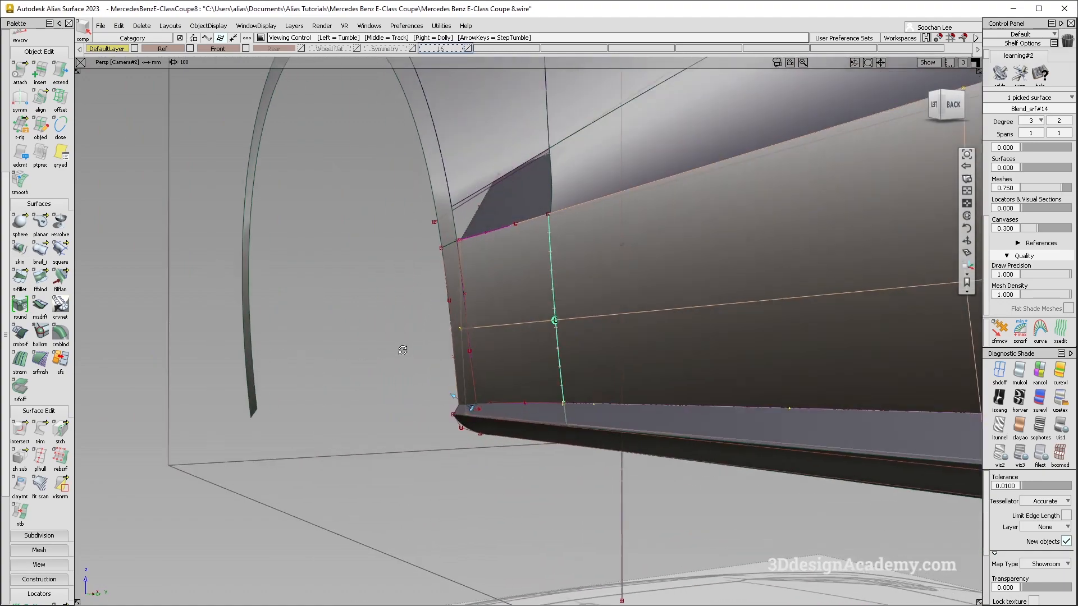
{"action": "left_click_drag", "start_coordinate": [403, 350], "coordinate": [653, 406], "text": "alt+shift"}
{"action": "left_click_drag", "start_coordinate": [592, 378], "coordinate": [595, 279], "text": "alt+shift"}
{"action": "mouse_move", "coordinate": [466, 325]}
{"action": "left_mouse_down", "text": "alt+shift"}
{"action": "mouse_move", "coordinate": [551, 337]}
{"action": "mouse_move", "coordinate": [571, 369]}
{"action": "mouse_move", "coordinate": [561, 386]}
{"action": "mouse_move", "coordinate": [601, 382]}
{"action": "mouse_move", "coordinate": [606, 356]}
{"action": "mouse_move", "coordinate": [573, 378]}
{"action": "mouse_move", "coordinate": [581, 344]}
{"action": "mouse_move", "coordinate": [612, 378]}
{"action": "mouse_move", "coordinate": [534, 383]}
{"action": "mouse_move", "coordinate": [427, 489]}
{"action": "mouse_move", "coordinate": [499, 422]}
{"action": "left_mouse_up", "text": "alt+shift"}
{"action": "left_click", "coordinate": [490, 424]}
{"action": "mouse_move", "coordinate": [576, 412]}
{"action": "left_mouse_down", "text": "alt+shift"}
{"action": "mouse_move", "coordinate": [551, 390]}
{"action": "mouse_move", "coordinate": [534, 320]}
{"action": "left_mouse_up", "text": "alt+shift"}
{"action": "mouse_move", "coordinate": [745, 349]}
{"action": "right_mouse_down", "text": "ctrl+shift"}
{"action": "mouse_move", "coordinate": [661, 286]}
{"action": "mouse_move", "coordinate": [683, 297]}
{"action": "right_mouse_up", "text": "ctrl+shift"}
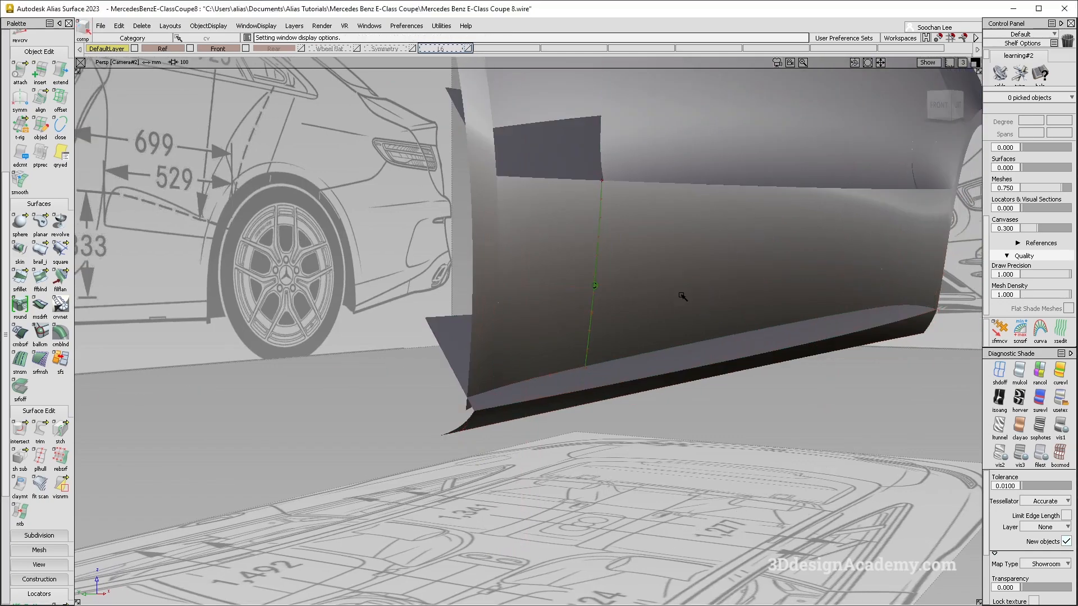
{"action": "right_click_drag", "start_coordinate": [729, 347], "coordinate": [640, 306], "text": "ctrl+shift"}
{"action": "left_click_drag", "start_coordinate": [632, 323], "coordinate": [634, 409], "text": "alt+shift"}
{"action": "left_click_drag", "start_coordinate": [633, 410], "coordinate": [620, 360], "text": "ctrl+shift"}
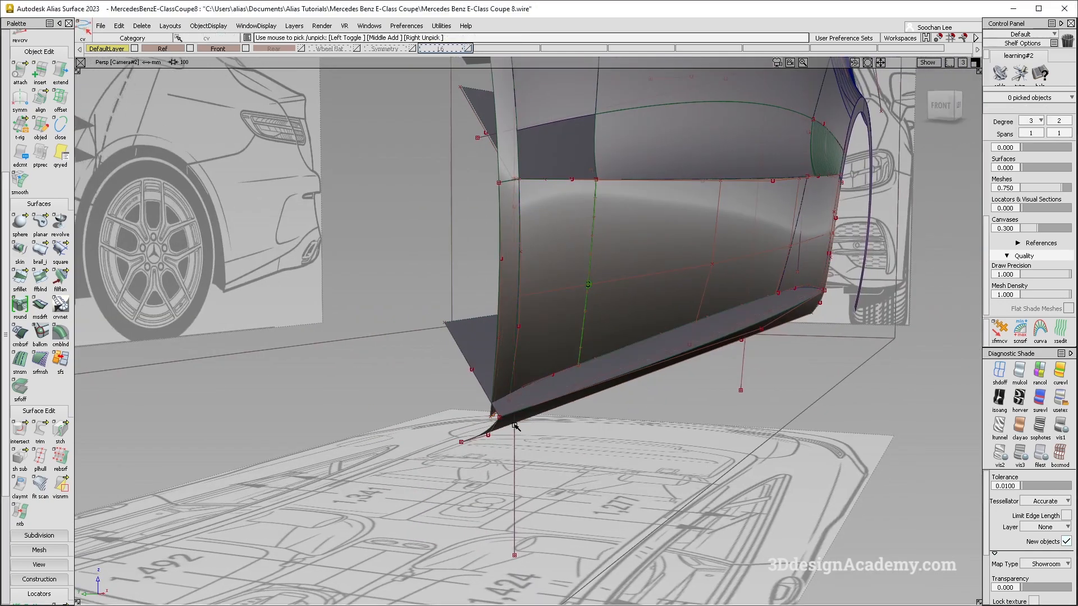
Move the lower corner CV of Blend_srf#14 about 0.52 mm along Y and check the resulting corner
{"action": "right_click_drag", "start_coordinate": [514, 425], "coordinate": [517, 407], "text": "alt+shift"}
{"action": "left_click_drag", "start_coordinate": [517, 406], "coordinate": [365, 462], "text": "alt+shift"}
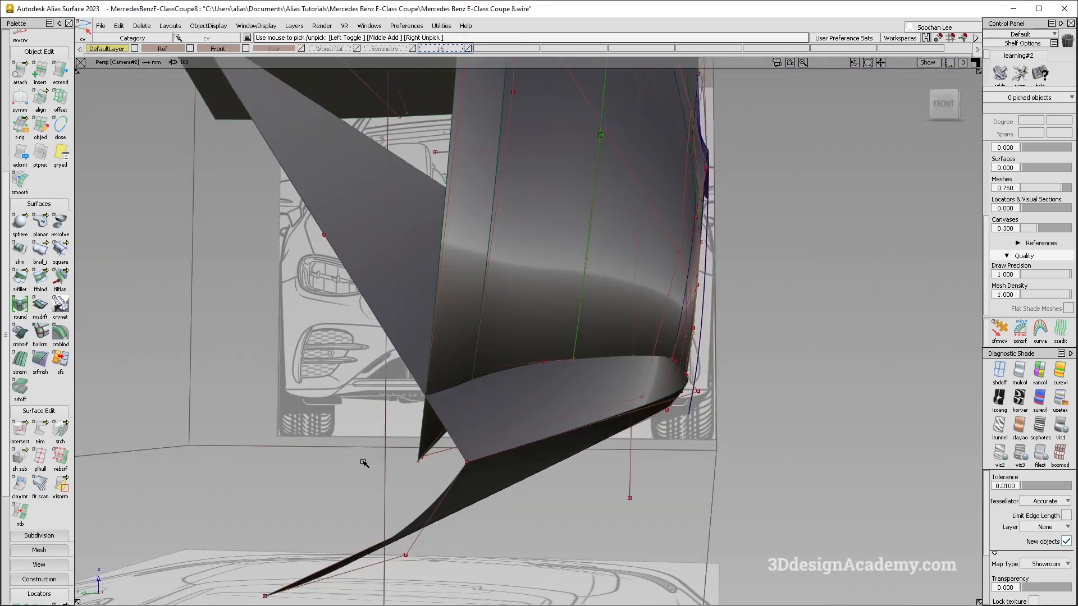
{"action": "left_click", "coordinate": [422, 461]}
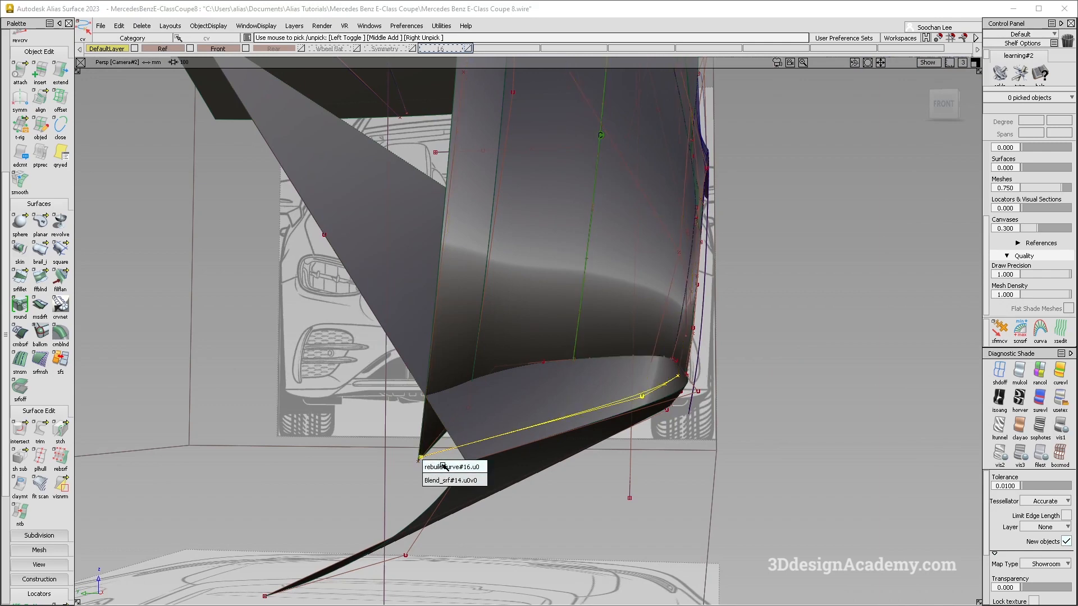
{"action": "left_click", "coordinate": [437, 480]}
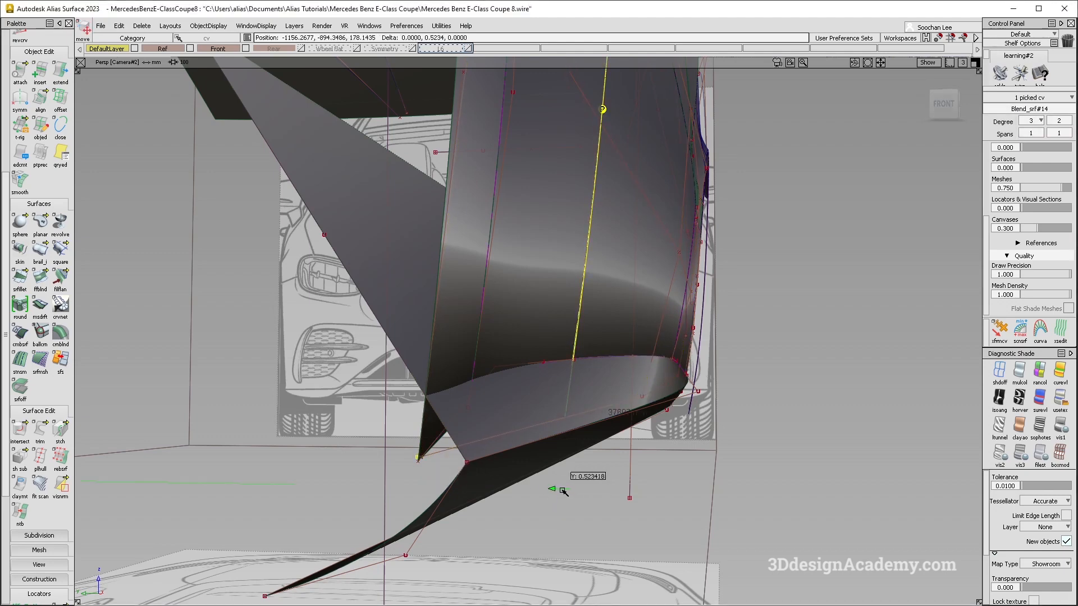
{"action": "left_click_drag", "start_coordinate": [600, 454], "coordinate": [530, 498], "text": "alt+shift"}
{"action": "key", "text": "alt+m"}
{"action": "mouse_move", "coordinate": [470, 449]}
{"action": "left_mouse_down", "text": "alt+shift"}
{"action": "mouse_move", "coordinate": [493, 448]}
{"action": "mouse_move", "coordinate": [459, 443]}
{"action": "left_mouse_up", "text": "alt+shift"}
{"action": "left_click_drag", "start_coordinate": [476, 483], "coordinate": [499, 469]}
{"action": "right_click_drag", "start_coordinate": [507, 402], "coordinate": [466, 386], "text": "alt+shift"}
{"action": "mouse_move", "coordinate": [465, 386]}
{"action": "left_mouse_down", "text": "alt+shift"}
{"action": "mouse_move", "coordinate": [459, 371]}
{"action": "mouse_move", "coordinate": [462, 434]}
{"action": "left_mouse_up", "text": "alt+shift"}
Pick the lower end CV of fit_curve#18 and shift it along Y, judging the lower edge from several angles
{"action": "key", "text": "ctrl+m"}
{"action": "left_click_drag", "start_coordinate": [416, 400], "coordinate": [439, 430], "text": "alt+shift"}
{"action": "left_click", "coordinate": [419, 400]}
{"action": "right_click_drag", "start_coordinate": [416, 398], "coordinate": [428, 389], "text": "alt+shift"}
{"action": "left_click_drag", "start_coordinate": [428, 389], "coordinate": [429, 435], "text": "alt+shift"}
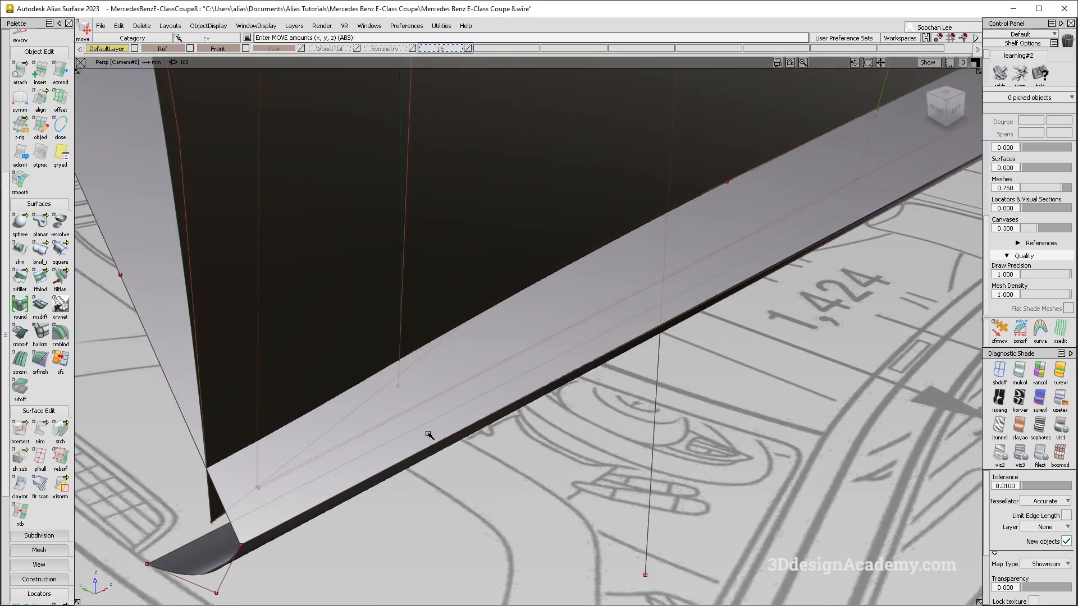
{"action": "mouse_move", "coordinate": [400, 388]}
{"action": "left_mouse_down", "text": "alt+shift"}
{"action": "mouse_move", "coordinate": [400, 450]}
{"action": "mouse_move", "coordinate": [405, 370]}
{"action": "mouse_move", "coordinate": [404, 394]}
{"action": "left_mouse_up", "text": "alt+shift"}
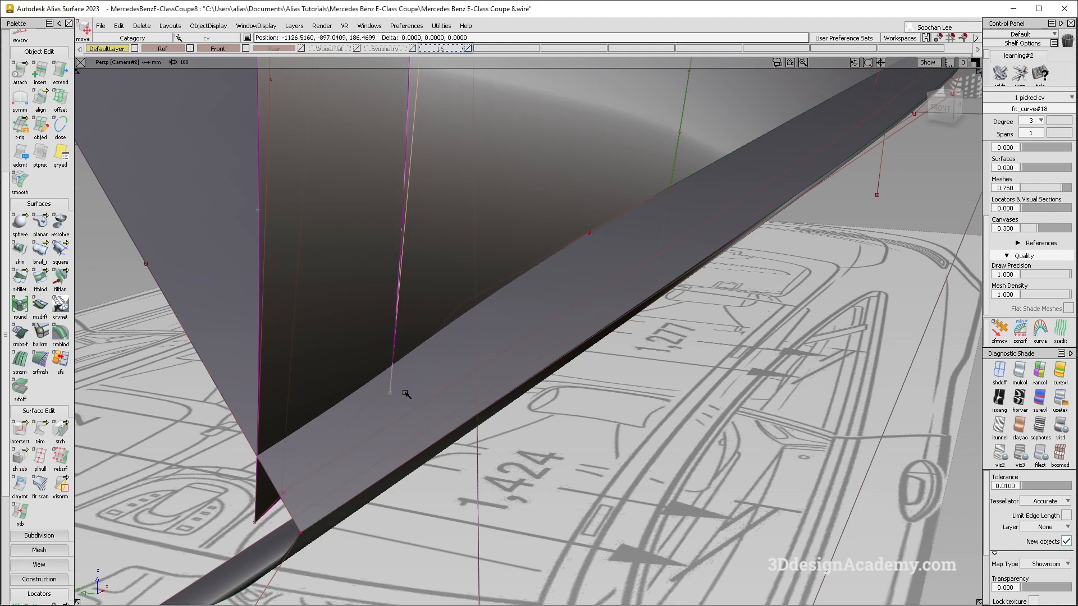
{"action": "mouse_move", "coordinate": [431, 395]}
{"action": "left_mouse_down", "text": "alt+shift"}
{"action": "mouse_move", "coordinate": [486, 450]}
{"action": "mouse_move", "coordinate": [409, 392]}
{"action": "mouse_move", "coordinate": [457, 378]}
{"action": "mouse_move", "coordinate": [387, 366]}
{"action": "mouse_move", "coordinate": [544, 390]}
{"action": "mouse_move", "coordinate": [410, 365]}
{"action": "mouse_move", "coordinate": [409, 354]}
{"action": "mouse_move", "coordinate": [389, 386]}
{"action": "mouse_move", "coordinate": [435, 402]}
{"action": "left_mouse_up", "text": "alt+shift"}
{"action": "key", "text": "alt+1"}
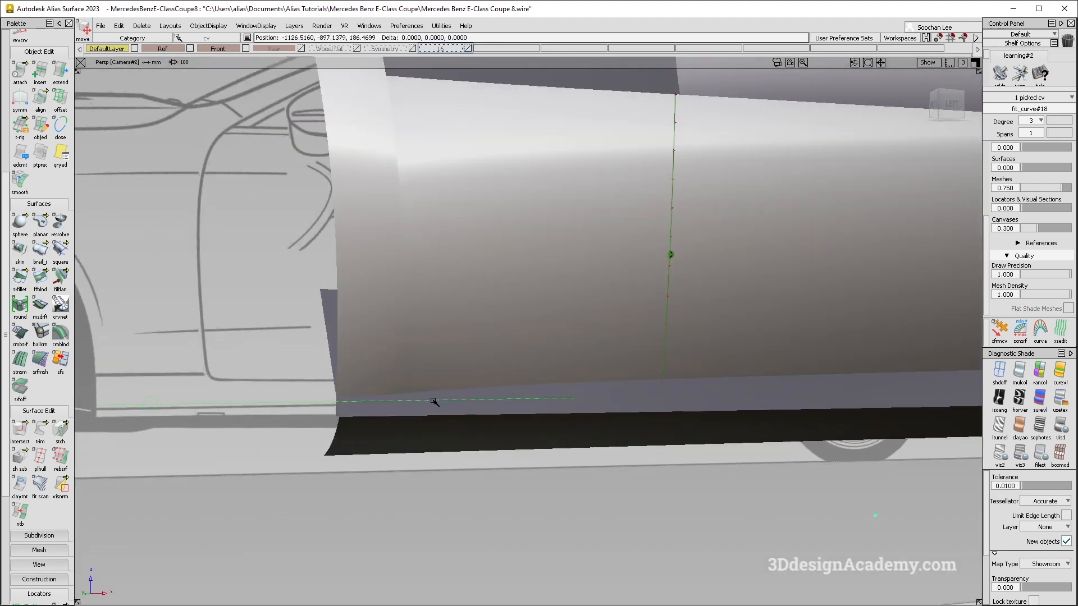
{"action": "mouse_move", "coordinate": [438, 407]}
{"action": "left_mouse_down", "text": "alt+shift"}
{"action": "mouse_move", "coordinate": [412, 393]}
{"action": "mouse_move", "coordinate": [424, 403]}
{"action": "left_mouse_up", "text": "alt+shift"}
{"action": "right_click_drag", "start_coordinate": [470, 399], "coordinate": [490, 386], "text": "alt+shift"}
{"action": "mouse_move", "coordinate": [492, 388]}
{"action": "left_mouse_down", "text": "alt+shift"}
{"action": "mouse_move", "coordinate": [507, 397]}
{"action": "mouse_move", "coordinate": [469, 411]}
{"action": "mouse_move", "coordinate": [490, 417]}
{"action": "mouse_move", "coordinate": [433, 392]}
{"action": "mouse_move", "coordinate": [457, 366]}
{"action": "left_mouse_up", "text": "alt+shift"}
{"action": "right_click_drag", "start_coordinate": [457, 365], "coordinate": [640, 300], "text": "alt+shift"}
Fine-tune the lower end CV of fit_curve#18 along Y by about 0.14 mm and check the lower edge
{"action": "key", "text": "ctrl+z"}
{"action": "left_click_drag", "start_coordinate": [567, 339], "coordinate": [592, 359], "text": "alt+shift"}
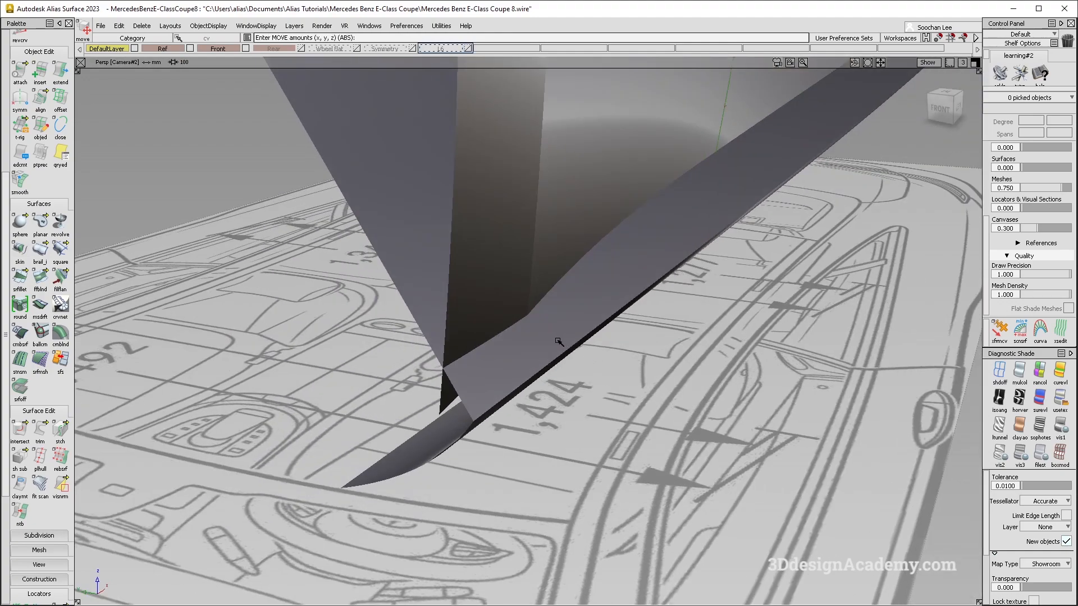
{"action": "right_click_drag", "start_coordinate": [540, 330], "coordinate": [491, 326], "text": "alt+shift"}
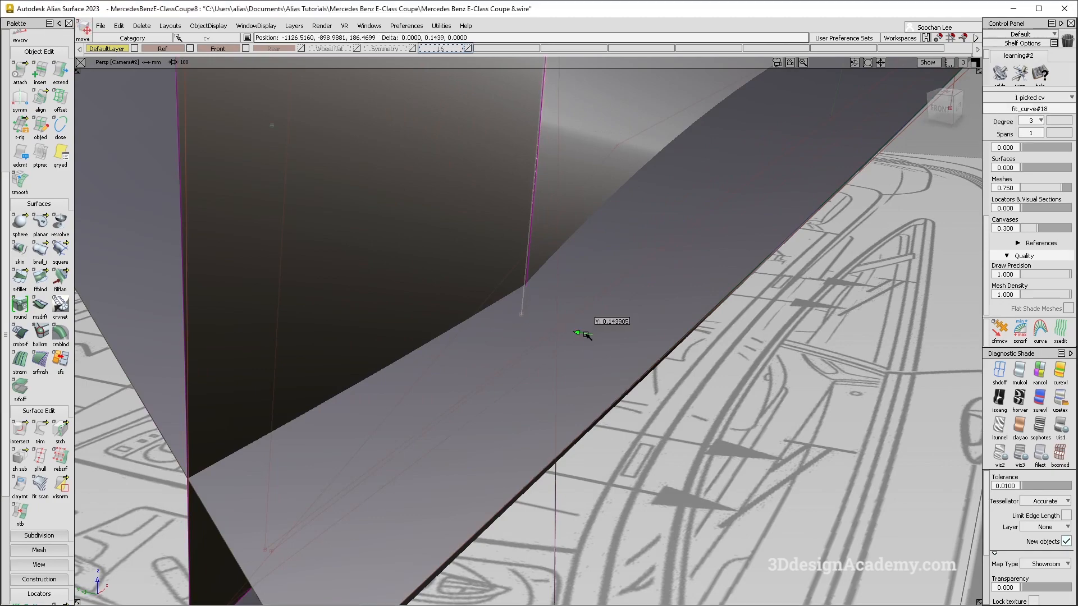
{"action": "right_click_drag", "start_coordinate": [587, 335], "coordinate": [536, 326], "text": "alt+shift"}
{"action": "left_click_drag", "start_coordinate": [536, 325], "coordinate": [541, 430], "text": "alt+shift"}
{"action": "right_click_drag", "start_coordinate": [540, 430], "coordinate": [320, 450], "text": "alt+shift"}
{"action": "left_click_drag", "start_coordinate": [320, 449], "coordinate": [348, 457], "text": "alt+shift"}
Compare the corner with the reference image in Photos, return to Alias and move fit_curve#18's lower end CV about 0.22 mm along Y
{"action": "key", "text": "alt+Tab"}
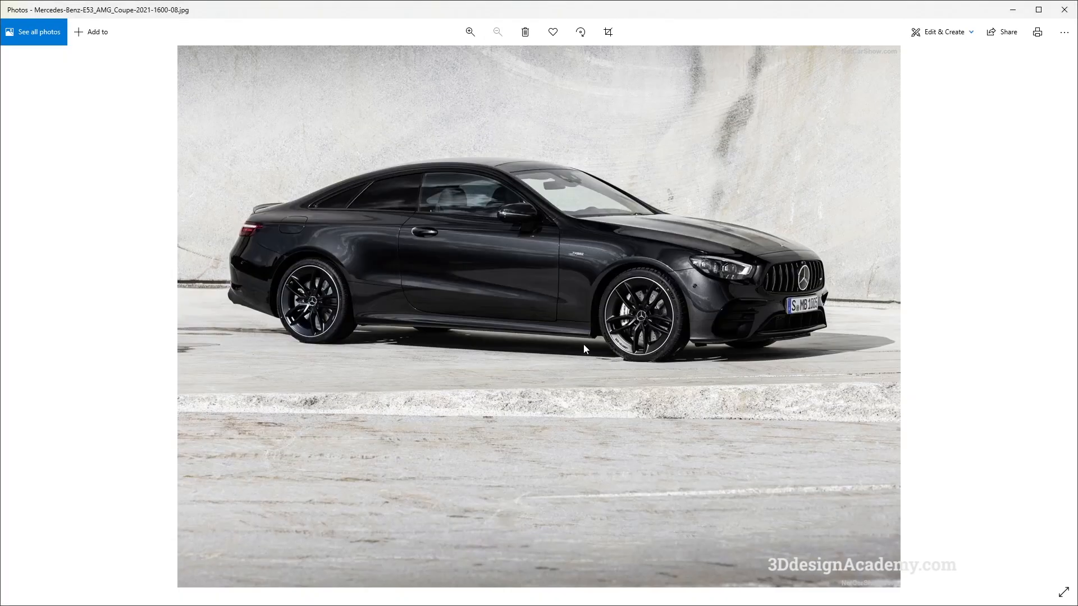
{"action": "key", "text": "alt+Tab"}
{"action": "left_click_drag", "start_coordinate": [515, 433], "coordinate": [458, 441], "text": "alt+shift"}
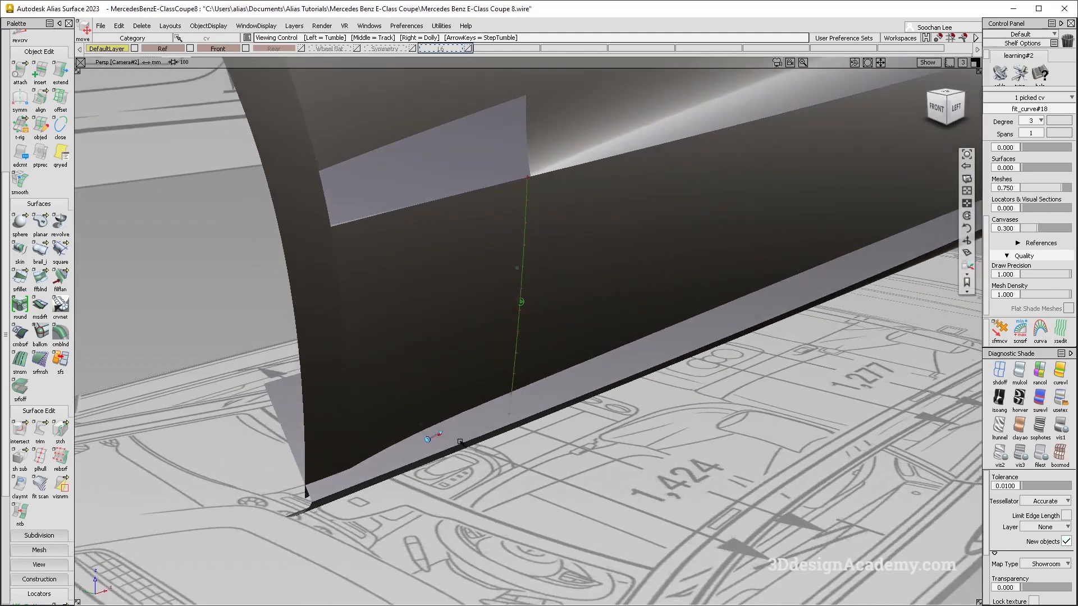
{"action": "right_click_drag", "start_coordinate": [459, 441], "coordinate": [373, 435], "text": "alt+shift"}
{"action": "left_click_drag", "start_coordinate": [372, 436], "coordinate": [405, 458], "text": "alt+shift"}
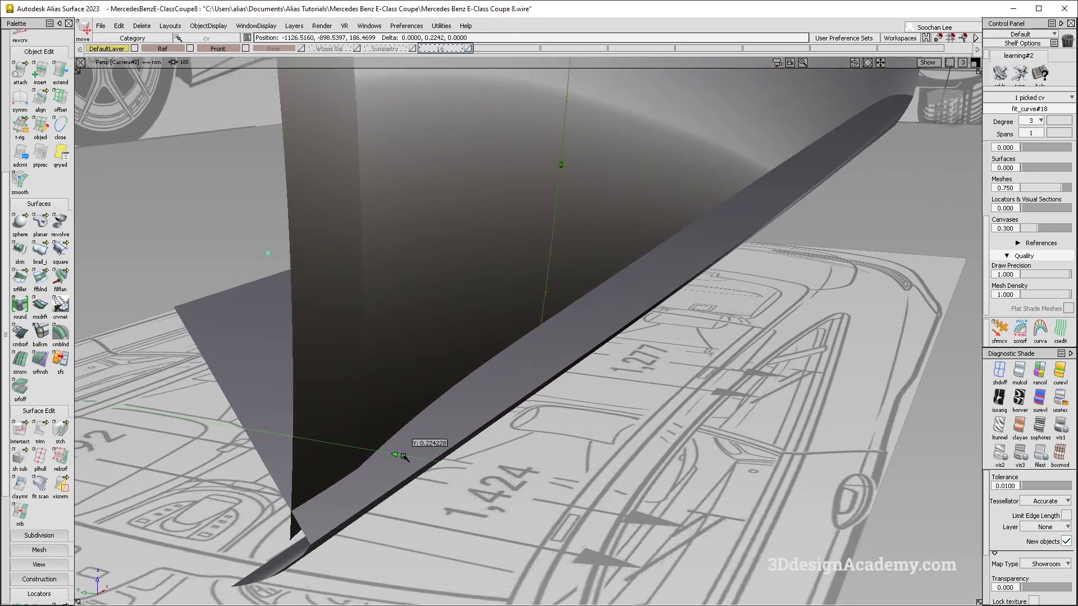
{"action": "left_click_drag", "start_coordinate": [405, 458], "coordinate": [379, 468], "text": "alt+shift"}
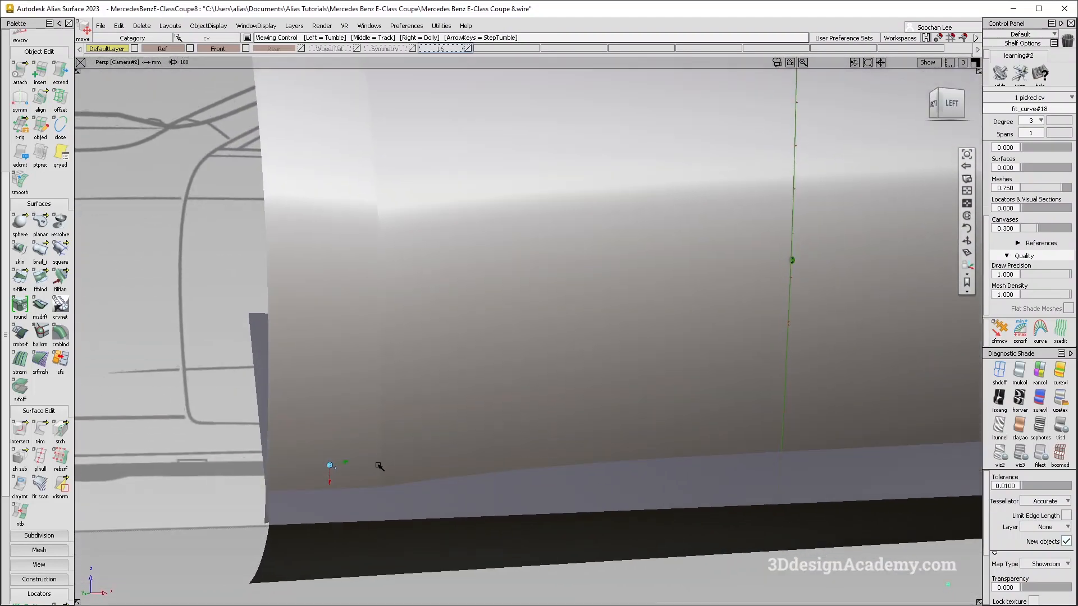
{"action": "left_click_drag", "start_coordinate": [376, 467], "coordinate": [303, 521], "text": "alt+shift"}
Pick the lower end CV of fit_curve#17 and move it about -0.44 mm along Y, checking the strip's lower corner
{"action": "key", "text": "alt+m"}
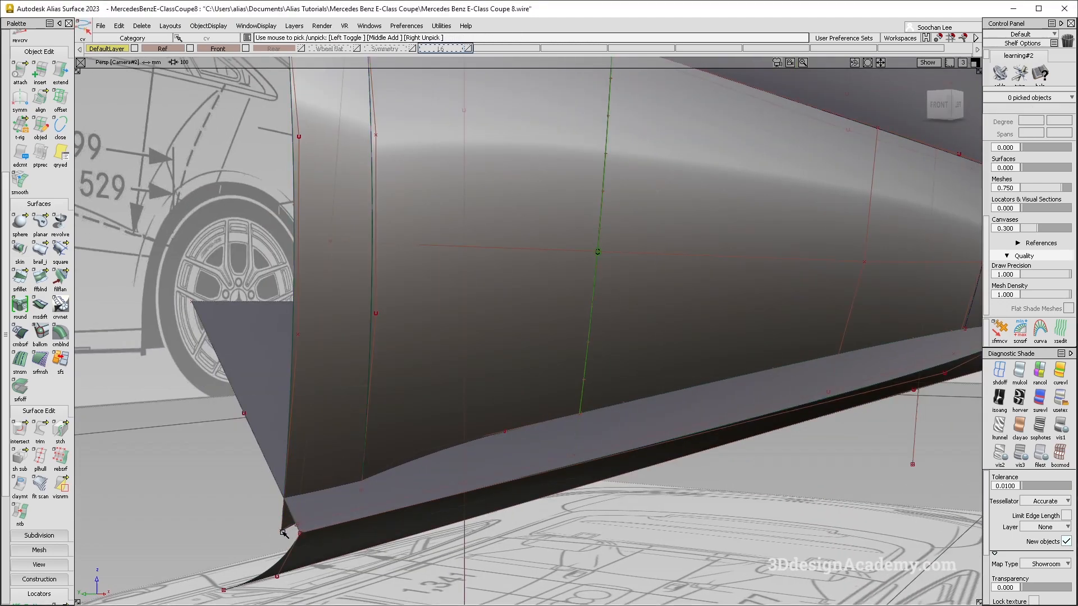
{"action": "left_click", "coordinate": [296, 552]}
{"action": "left_click_drag", "start_coordinate": [299, 552], "coordinate": [395, 548], "text": "alt+shift"}
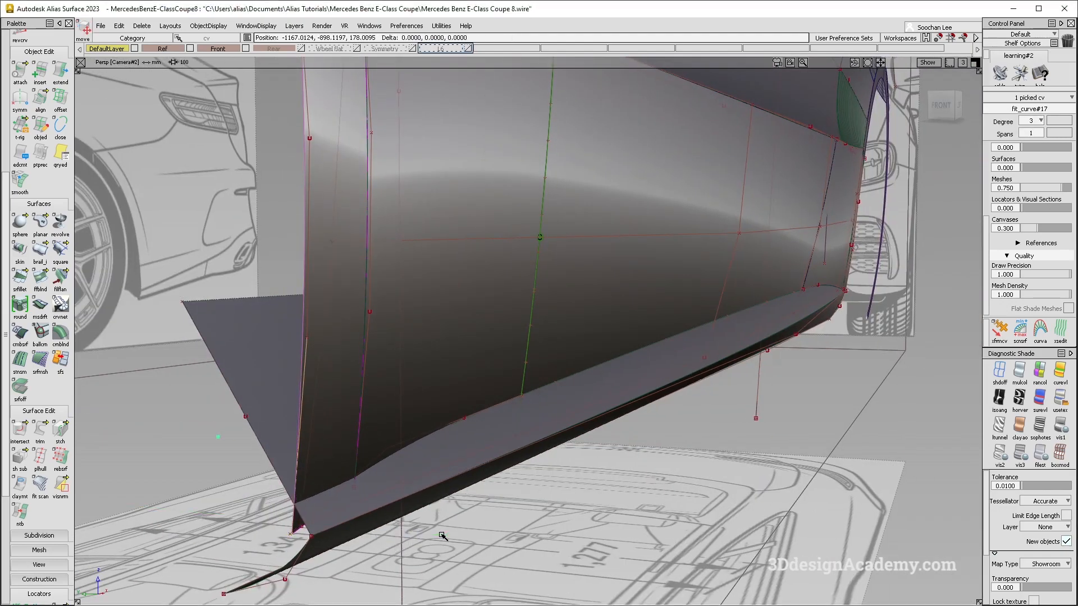
{"action": "key", "text": "alt+m"}
{"action": "left_click_drag", "start_coordinate": [409, 519], "coordinate": [414, 483], "text": "alt+shift"}
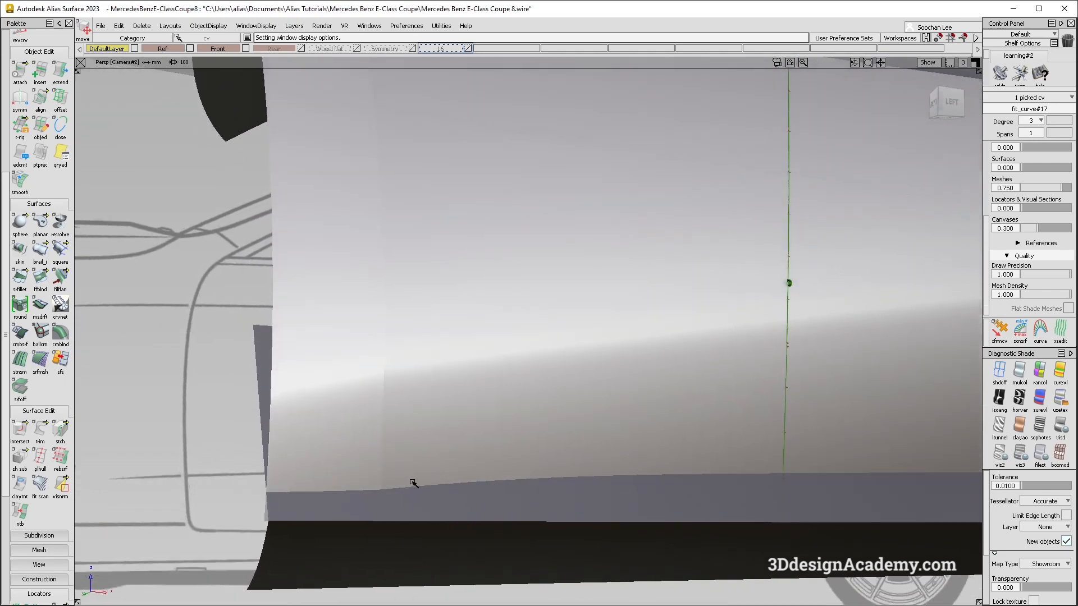
{"action": "left_click_drag", "start_coordinate": [310, 499], "coordinate": [414, 496], "text": "alt+shift"}
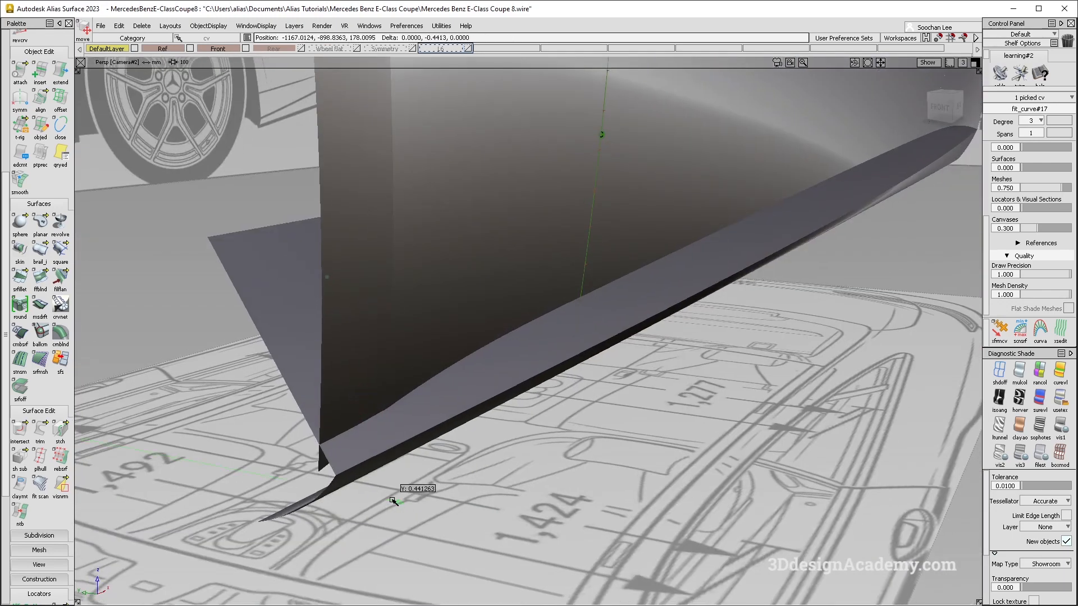
{"action": "left_click_drag", "start_coordinate": [392, 480], "coordinate": [256, 441], "text": "alt+shift"}
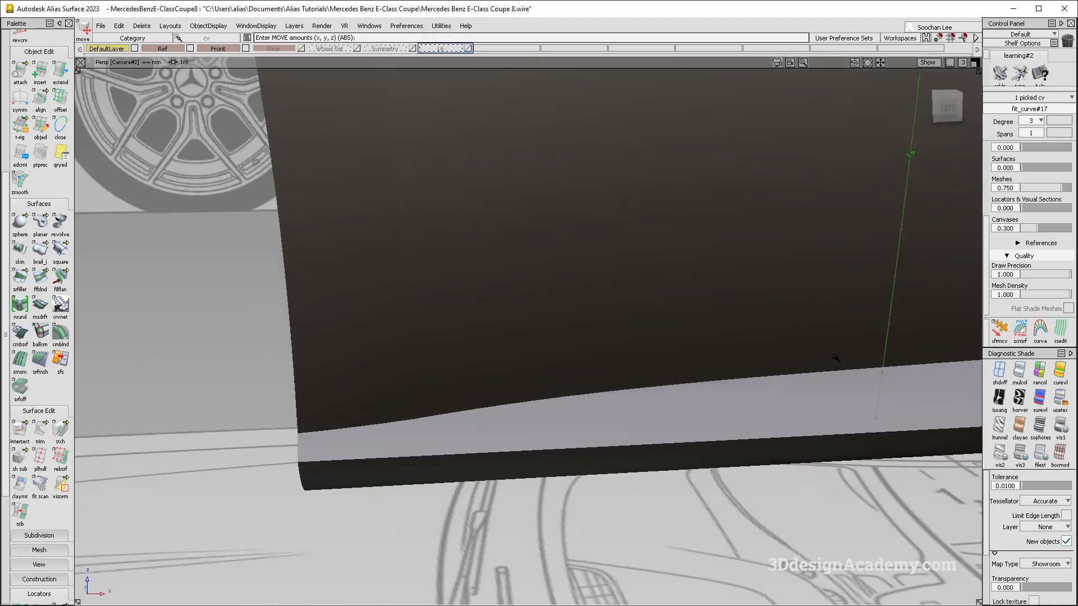
{"action": "left_click_drag", "start_coordinate": [336, 444], "coordinate": [485, 510], "text": "alt+shift"}
Refine the lower end CV of fit_curve#17 along Y to about -899.98 and review the strip's reflections
{"action": "key", "text": "alt+m"}
{"action": "mouse_move", "coordinate": [385, 472]}
{"action": "left_mouse_down", "text": "alt+shift"}
{"action": "mouse_move", "coordinate": [451, 434]}
{"action": "mouse_move", "coordinate": [305, 435]}
{"action": "left_mouse_up", "text": "alt+shift"}
{"action": "left_click_drag", "start_coordinate": [391, 462], "coordinate": [357, 468], "text": "alt+shift"}
{"action": "right_click_drag", "start_coordinate": [356, 467], "coordinate": [299, 431], "text": "ctrl+shift"}
{"action": "left_click", "coordinate": [360, 401], "text": "alt+shift"}
{"action": "left_click_drag", "start_coordinate": [417, 393], "coordinate": [375, 397], "text": "alt+shift"}
{"action": "right_click_drag", "start_coordinate": [373, 396], "coordinate": [414, 386], "text": "alt+shift"}
{"action": "left_click_drag", "start_coordinate": [415, 386], "coordinate": [546, 448], "text": "alt+shift"}
{"action": "left_click_drag", "start_coordinate": [382, 437], "coordinate": [373, 473], "text": "alt+shift"}
{"action": "key", "text": "alt+t"}
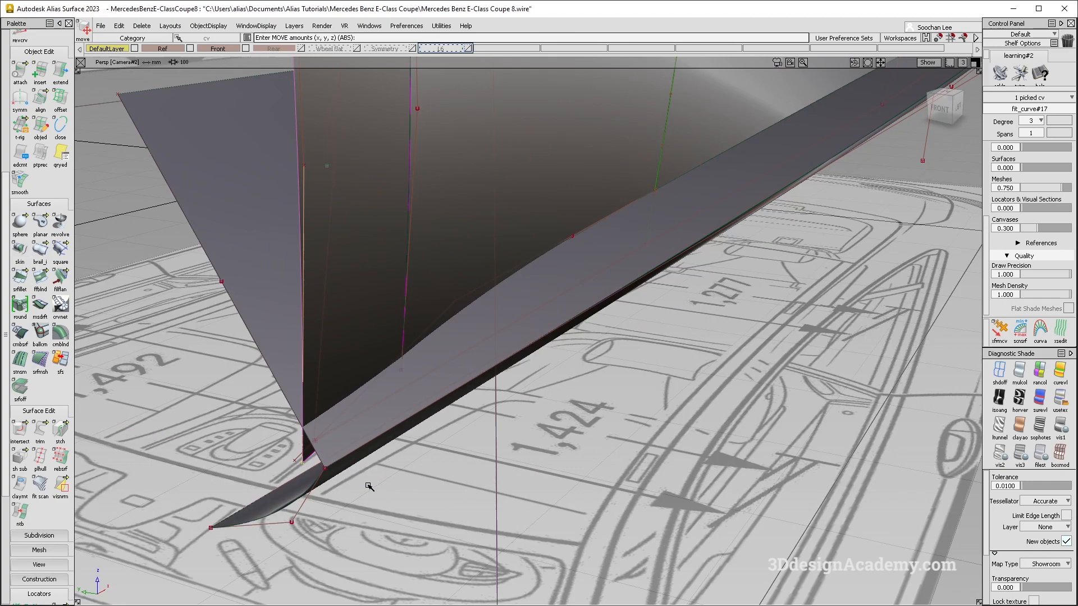
{"action": "mouse_move", "coordinate": [433, 481]}
{"action": "left_mouse_down", "text": "alt+shift"}
{"action": "mouse_move", "coordinate": [464, 501]}
{"action": "mouse_move", "coordinate": [364, 376]}
{"action": "mouse_move", "coordinate": [411, 447]}
{"action": "left_mouse_up", "text": "alt+shift"}
{"action": "key", "text": "alt+t"}
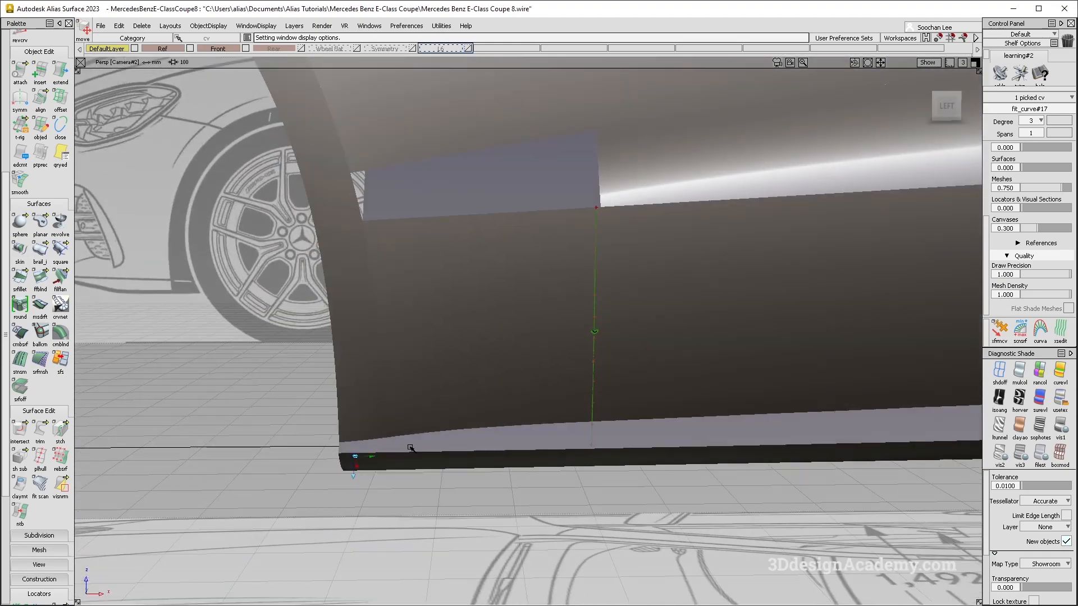
Compare the strip's lower corner with the E53 AMG Coupe reference image in Photos, returning to Alias to inspect it up close
{"action": "key", "text": "alt+Tab"}
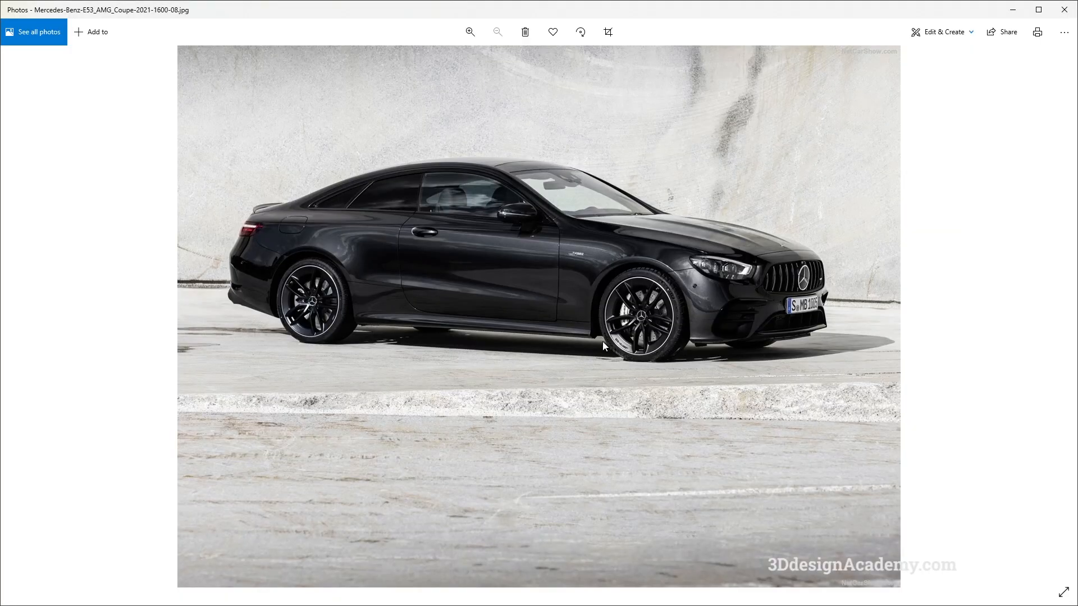
{"action": "key", "text": "alt+Tab"}
{"action": "mouse_move", "coordinate": [376, 449]}
{"action": "left_mouse_down", "text": "alt+shift"}
{"action": "mouse_move", "coordinate": [356, 457]}
{"action": "mouse_move", "coordinate": [455, 499]}
{"action": "left_mouse_up", "text": "alt+shift"}
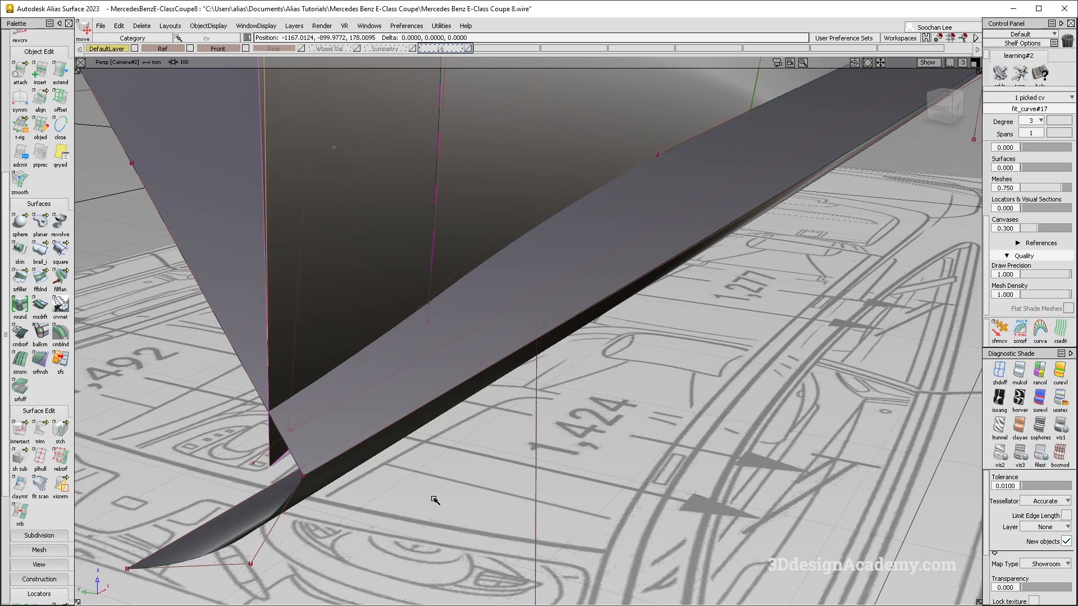
{"action": "mouse_move", "coordinate": [489, 471]}
{"action": "left_mouse_down", "text": "alt+shift"}
{"action": "mouse_move", "coordinate": [339, 466]}
{"action": "mouse_move", "coordinate": [411, 466]}
{"action": "mouse_move", "coordinate": [462, 447]}
{"action": "mouse_move", "coordinate": [416, 489]}
{"action": "mouse_move", "coordinate": [412, 508]}
{"action": "mouse_move", "coordinate": [388, 452]}
{"action": "mouse_move", "coordinate": [551, 447]}
{"action": "mouse_move", "coordinate": [245, 457]}
{"action": "mouse_move", "coordinate": [536, 454]}
{"action": "mouse_move", "coordinate": [538, 470]}
{"action": "left_mouse_up", "text": "alt+shift"}
Examine the opposite lower corner of the body side beside the rear wheel arch, picking square#5 to identify its surface
{"action": "middle_click_drag", "start_coordinate": [898, 421], "coordinate": [359, 489], "text": "alt+shift"}
{"action": "middle_click_drag", "start_coordinate": [746, 491], "coordinate": [315, 419], "text": "alt+shift"}
{"action": "middle_click_drag", "start_coordinate": [842, 427], "coordinate": [515, 442], "text": "alt+shift"}
{"action": "right_click_drag", "start_coordinate": [483, 450], "coordinate": [553, 383], "text": "alt+shift"}
{"action": "left_click", "coordinate": [479, 414]}
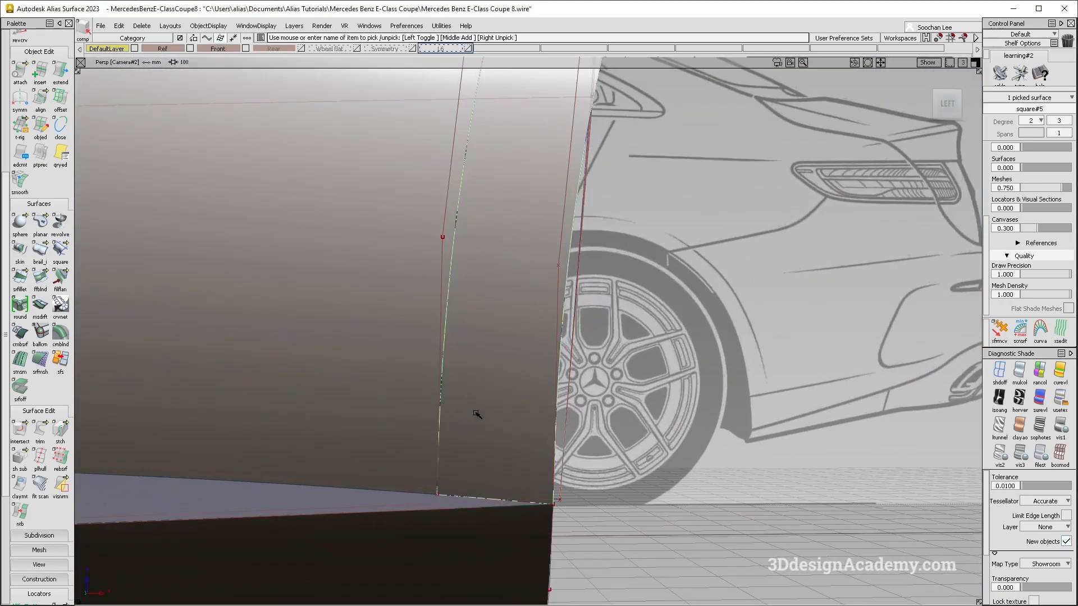
{"action": "middle_click_drag", "start_coordinate": [534, 473], "coordinate": [664, 432], "text": "alt+shift"}
{"action": "left_click_drag", "start_coordinate": [665, 432], "coordinate": [638, 476], "text": "alt+shift"}
{"action": "right_click_drag", "start_coordinate": [638, 477], "coordinate": [429, 478], "text": "alt+shift"}
{"action": "middle_click_drag", "start_coordinate": [428, 478], "coordinate": [515, 475], "text": "alt+shift"}
{"action": "right_click_drag", "start_coordinate": [516, 475], "coordinate": [604, 414], "text": "alt+shift"}
{"action": "left_click", "coordinate": [604, 414]}
Pick rail_surf#10 at the front wheel arch and inspect its lower corner from the front
{"action": "middle_click_drag", "start_coordinate": [507, 377], "coordinate": [517, 428], "text": "alt+shift"}
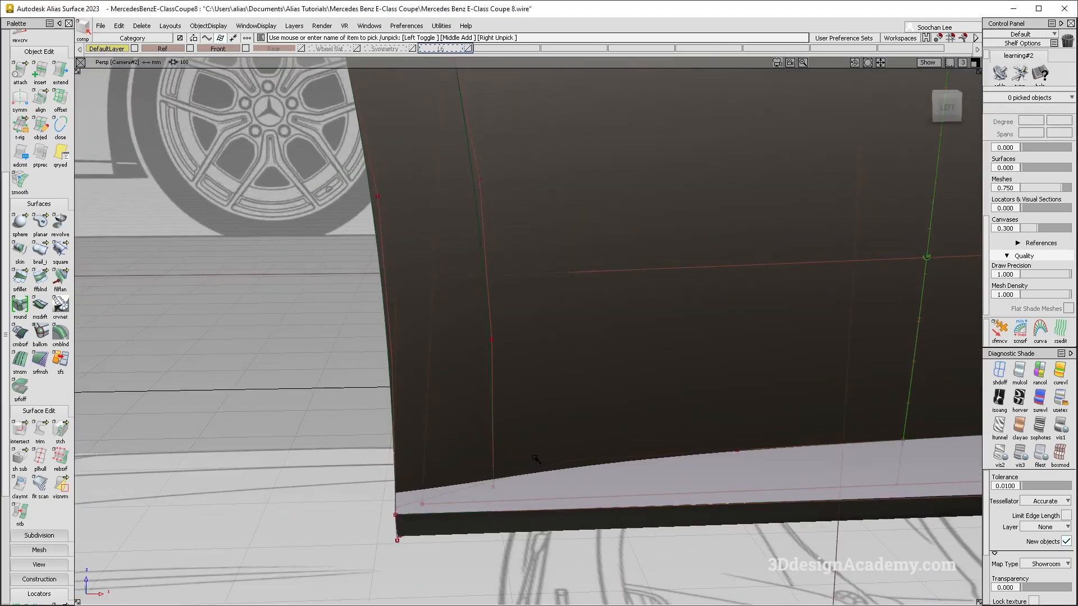
{"action": "left_click", "coordinate": [465, 447]}
{"action": "mouse_move", "coordinate": [464, 448]}
{"action": "left_mouse_down", "text": "alt+shift"}
{"action": "mouse_move", "coordinate": [572, 405]}
{"action": "mouse_move", "coordinate": [639, 528]}
{"action": "mouse_move", "coordinate": [513, 509]}
{"action": "mouse_move", "coordinate": [559, 514]}
{"action": "left_mouse_up", "text": "alt+shift"}
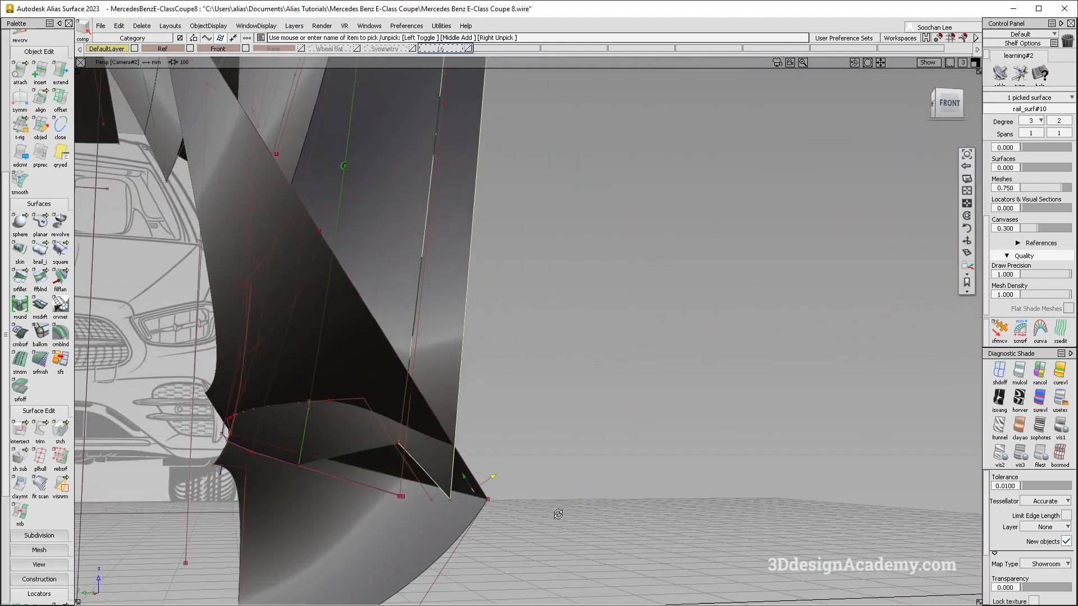
{"action": "left_click", "coordinate": [418, 489]}
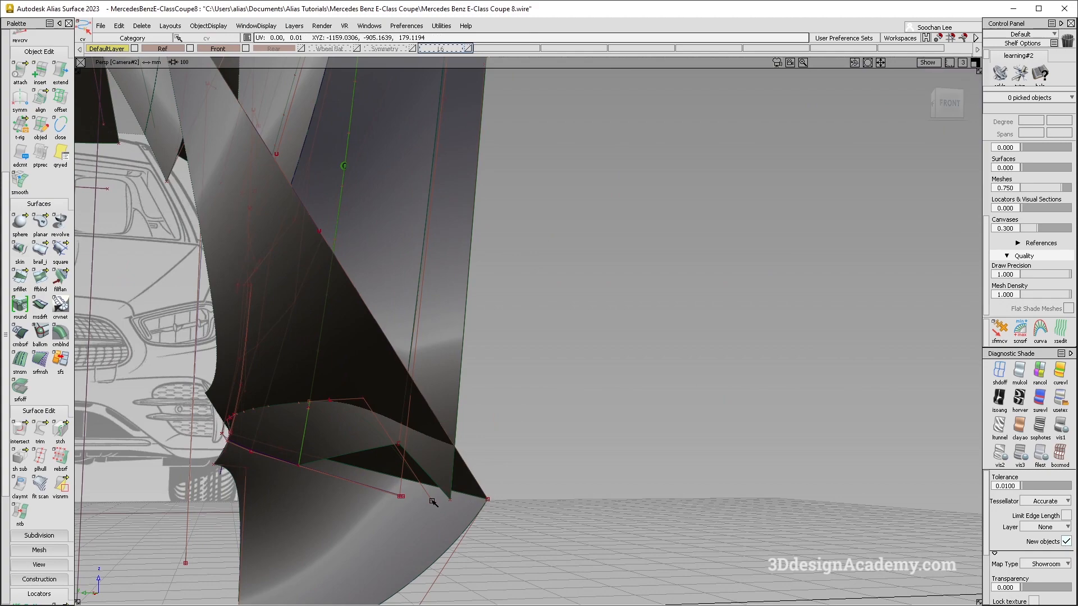
{"action": "middle_click_drag", "start_coordinate": [452, 525], "coordinate": [456, 506], "text": "ctrl+shift"}
Try deleting the surface beside the front wheel arch strip and undo the deletion
{"action": "left_click_drag", "start_coordinate": [459, 505], "coordinate": [584, 304], "text": "alt+shift"}
{"action": "left_click_drag", "start_coordinate": [584, 303], "coordinate": [585, 313], "text": "ctrl+shift"}
{"action": "left_click_drag", "start_coordinate": [528, 369], "coordinate": [538, 398], "text": "ctrl+shift"}
{"action": "left_click", "coordinate": [540, 398]}
{"action": "key", "text": "Delete"}
{"action": "key", "text": "Return"}
{"action": "key", "text": "ctrl+z"}
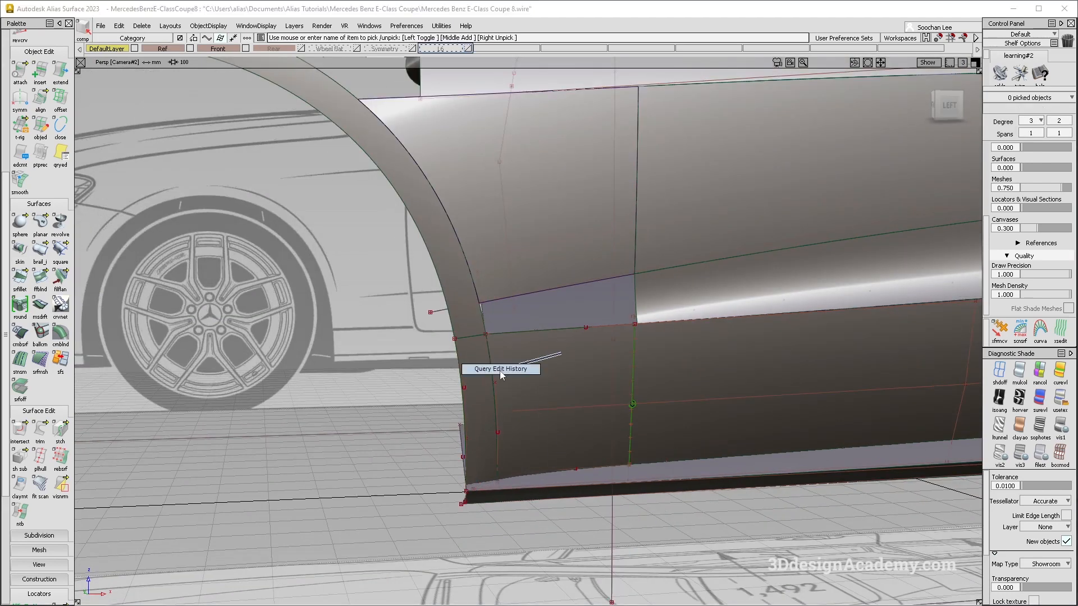
Reopen the birail construction settings of rail_surf#10 at the wheel arch strip's lower corner and delete that surface
{"action": "left_click", "coordinate": [479, 366]}
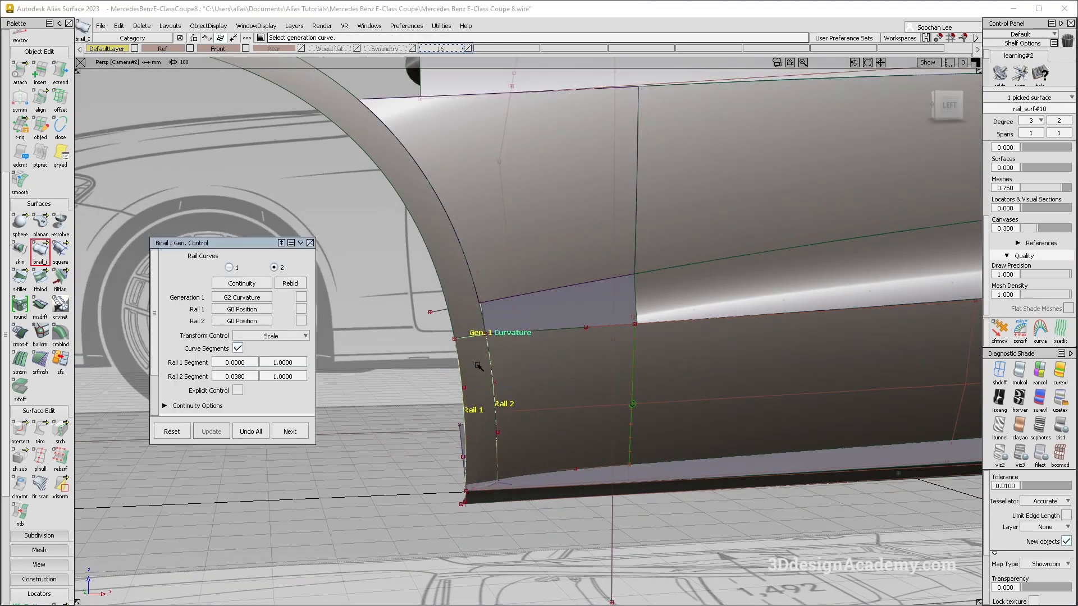
{"action": "right_click_drag", "start_coordinate": [477, 371], "coordinate": [515, 364], "text": "alt+shift"}
{"action": "middle_click_drag", "start_coordinate": [514, 364], "coordinate": [506, 335], "text": "alt+shift"}
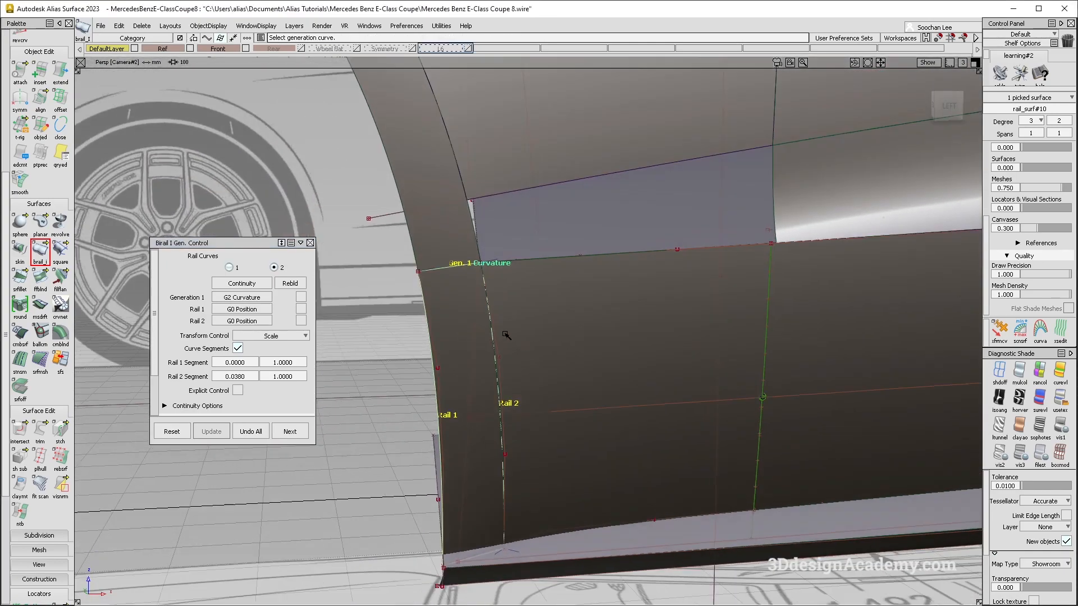
{"action": "key", "text": "Delete"}
{"action": "left_click", "coordinate": [65, 256]}
{"action": "left_click", "coordinate": [434, 278]}
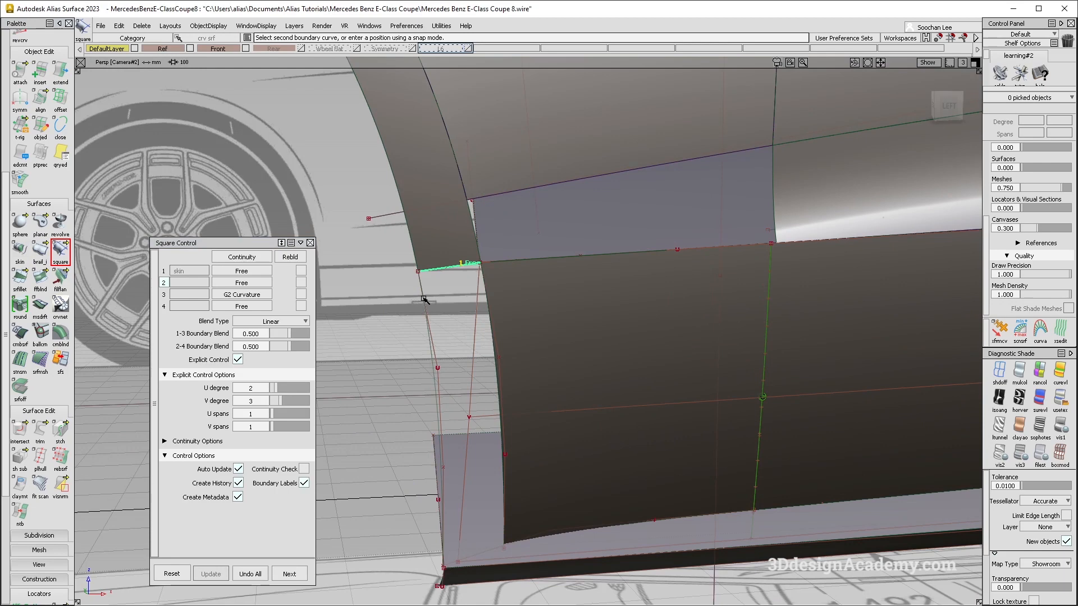
{"action": "left_click", "coordinate": [488, 320]}
{"action": "left_click", "coordinate": [497, 339]}
{"action": "left_click_drag", "start_coordinate": [504, 477], "coordinate": [510, 436], "text": "alt+shift"}
{"action": "key", "text": "ctrl+z"}
{"action": "key", "text": "ctrl+z"}
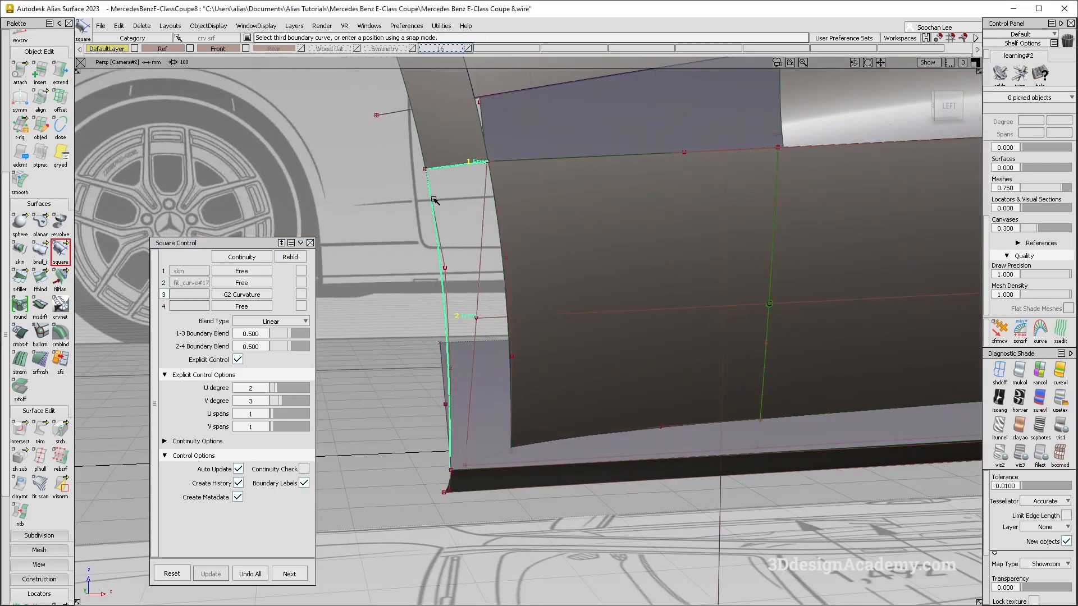
{"action": "left_click", "coordinate": [499, 216]}
{"action": "left_click", "coordinate": [504, 220]}
{"action": "right_click_drag", "start_coordinate": [494, 456], "coordinate": [533, 420], "text": "alt+shift"}
Move the bottom CV of fit_curve#18 onto the body side's lower edge curve, using the left view in wireframe
{"action": "left_click", "coordinate": [997, 376]}
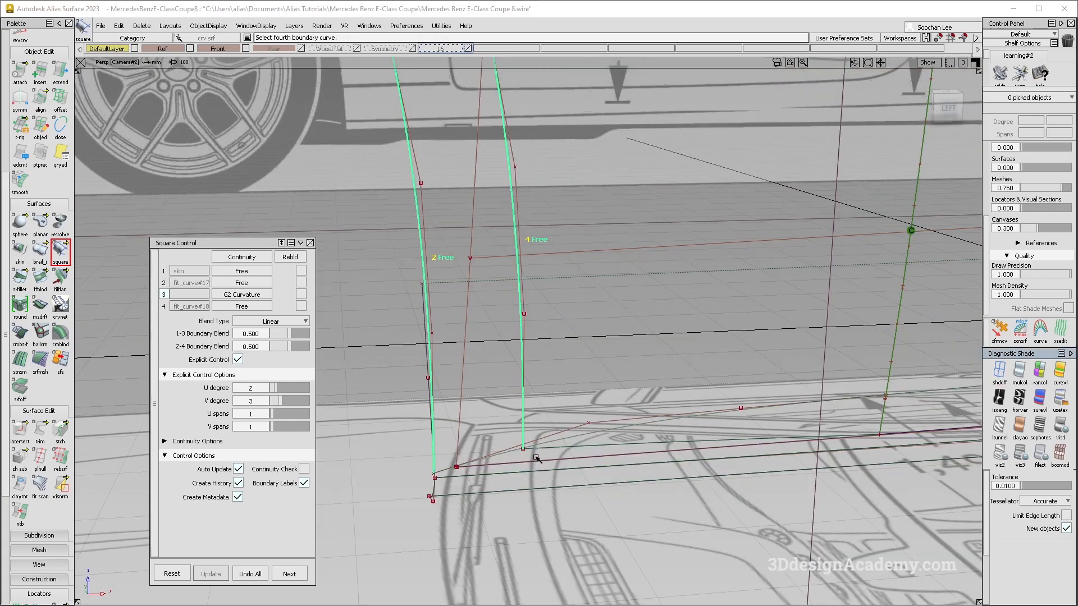
{"action": "left_click_drag", "start_coordinate": [518, 449], "coordinate": [769, 415], "text": "alt+shift"}
{"action": "right_click_drag", "start_coordinate": [769, 416], "coordinate": [736, 415], "text": "alt+shift"}
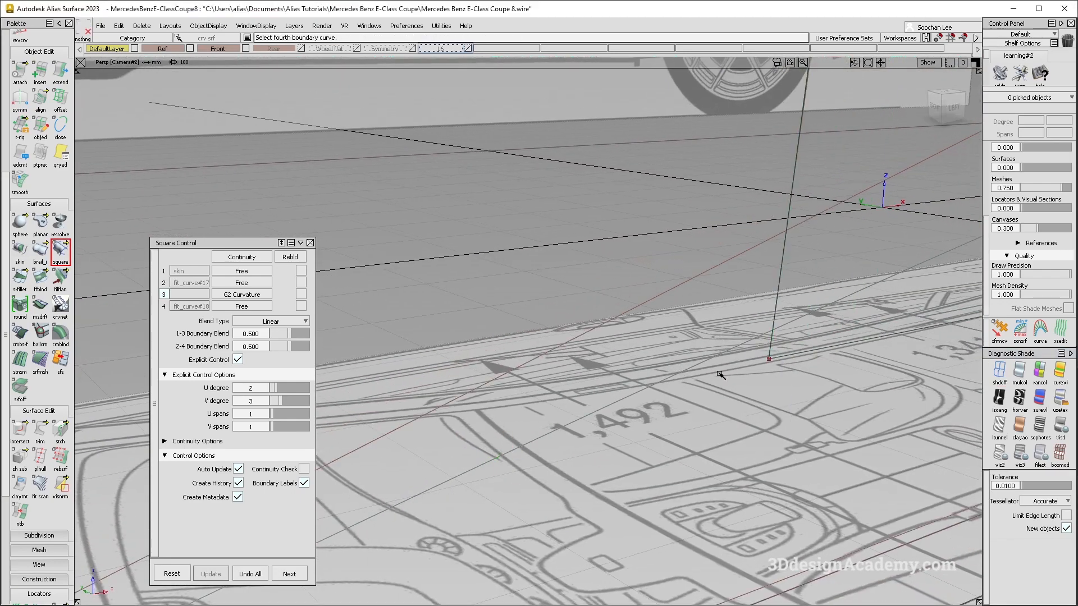
{"action": "left_click_drag", "start_coordinate": [721, 375], "coordinate": [768, 361], "text": "ctrl+shift"}
{"action": "key", "text": "F6"}
{"action": "middle_click_drag", "start_coordinate": [527, 458], "coordinate": [579, 395], "text": "alt+shift"}
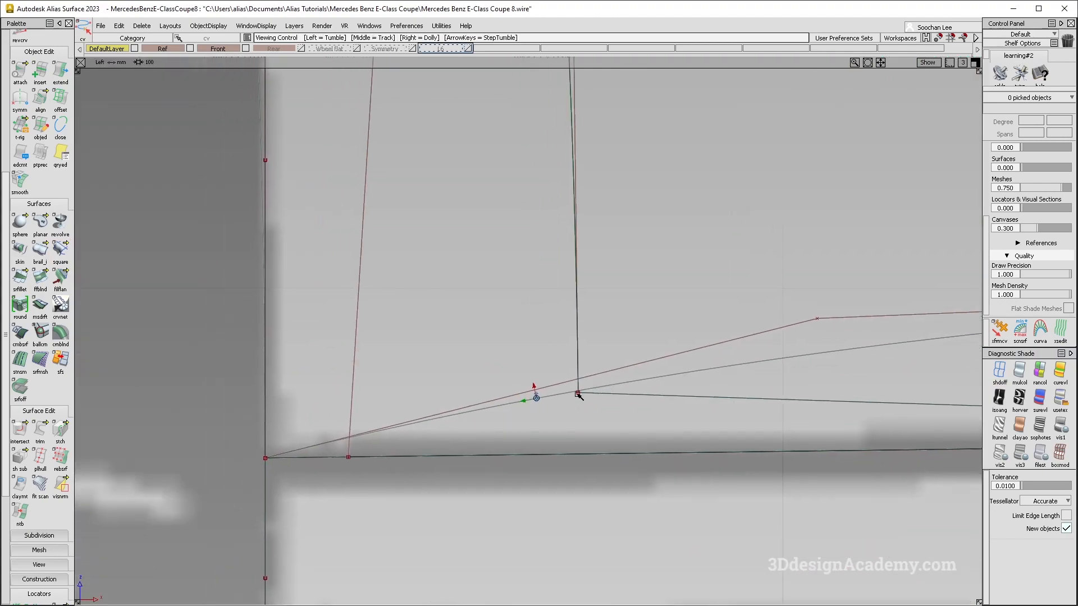
{"action": "key", "text": "F8"}
{"action": "left_click", "coordinate": [1056, 371]}
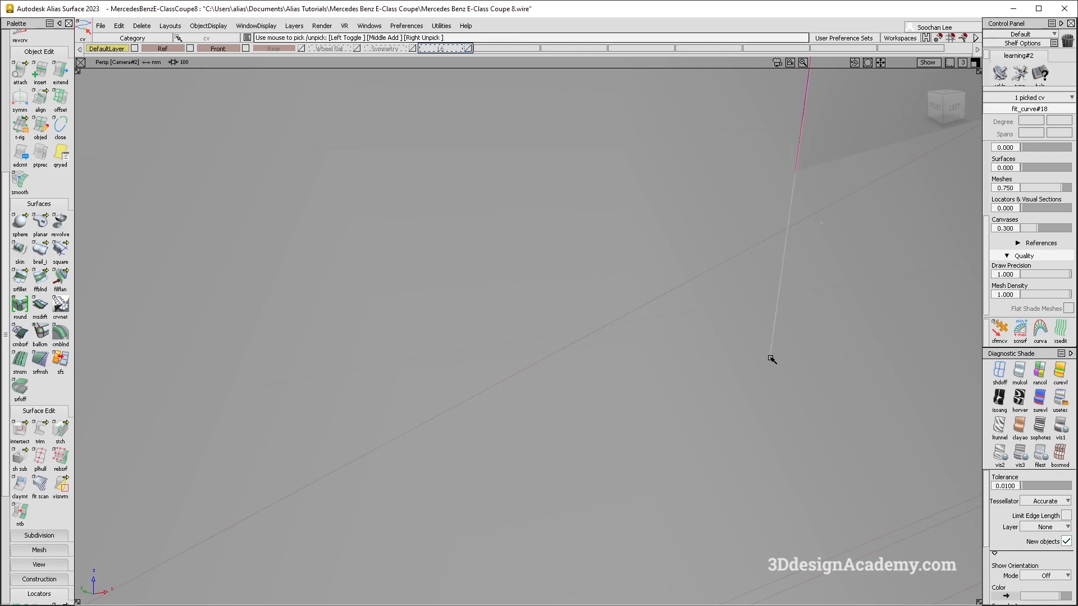
{"action": "key", "text": "F7"}
{"action": "left_click", "coordinate": [999, 371]}
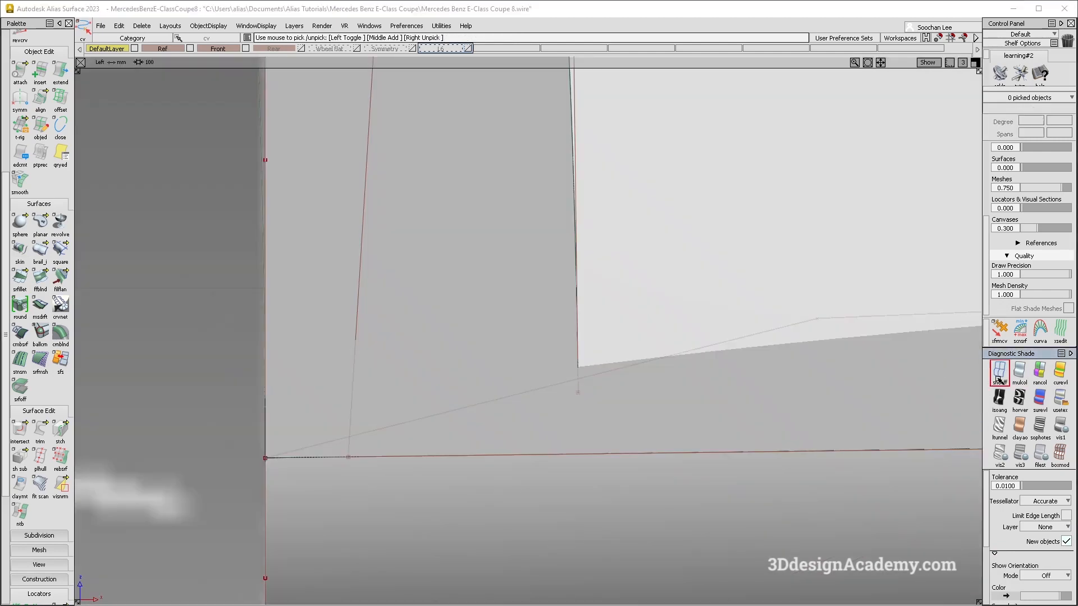
{"action": "middle_click_drag", "start_coordinate": [597, 435], "coordinate": [600, 390], "text": "ctrl+shift"}
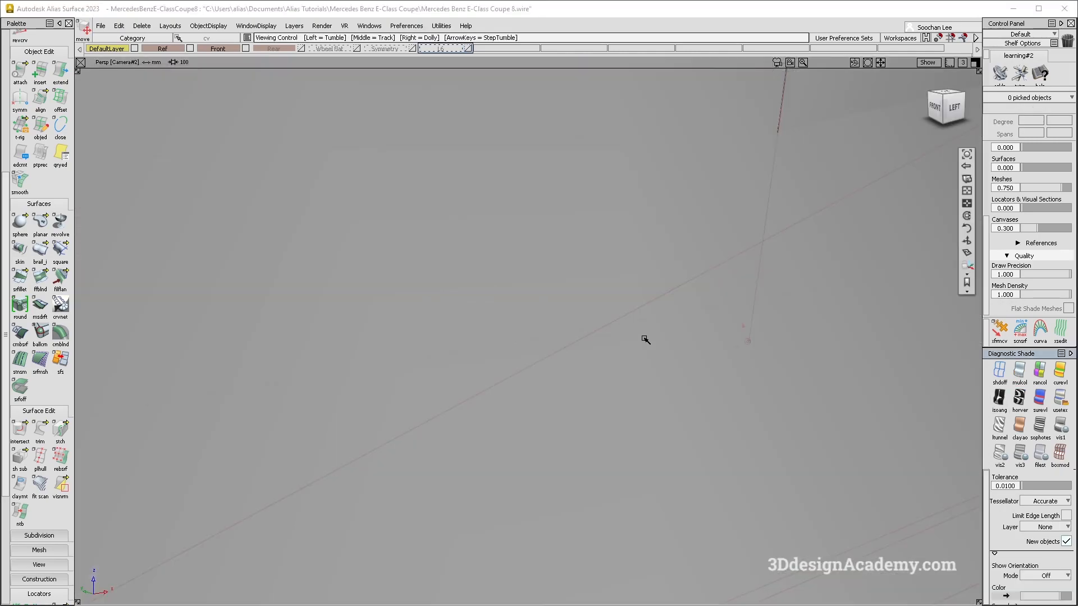
Rebuild the strip's lower corner with Square, using the strip's end edge, fit_curve#17, curve#45 and fit_curve#18 as boundaries
{"action": "mouse_move", "coordinate": [645, 337]}
{"action": "left_mouse_down", "text": "alt+shift"}
{"action": "mouse_move", "coordinate": [584, 373]}
{"action": "mouse_move", "coordinate": [546, 359]}
{"action": "mouse_move", "coordinate": [270, 466]}
{"action": "left_mouse_up", "text": "alt+shift"}
{"action": "left_click", "coordinate": [61, 256]}
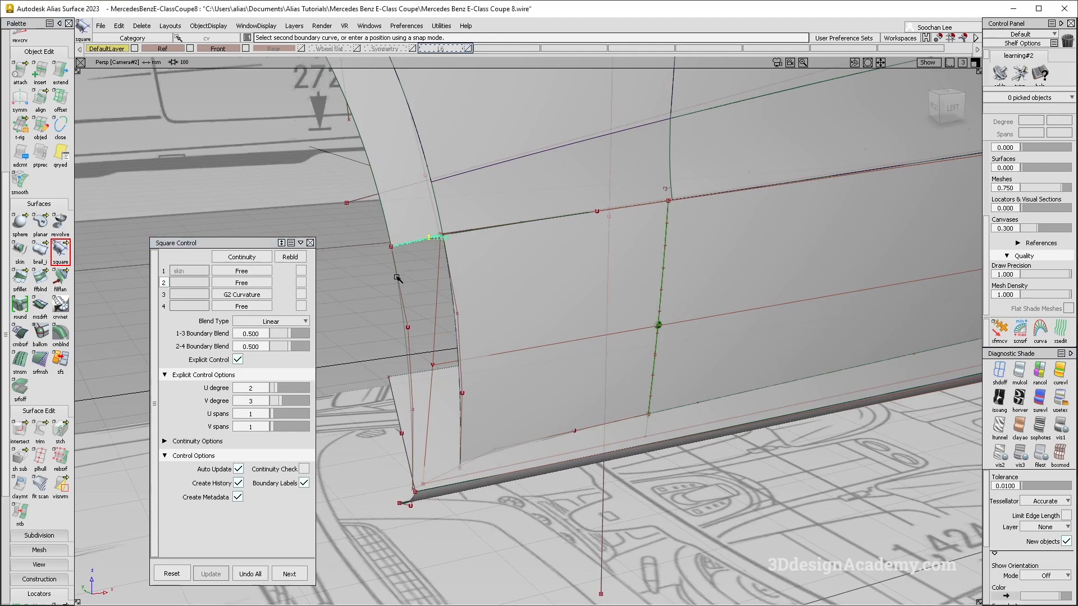
{"action": "left_click", "coordinate": [459, 297]}
{"action": "right_click_drag", "start_coordinate": [414, 513], "coordinate": [329, 509], "text": "alt+shift"}
{"action": "left_click_drag", "start_coordinate": [348, 513], "coordinate": [391, 502], "text": "alt+shift"}
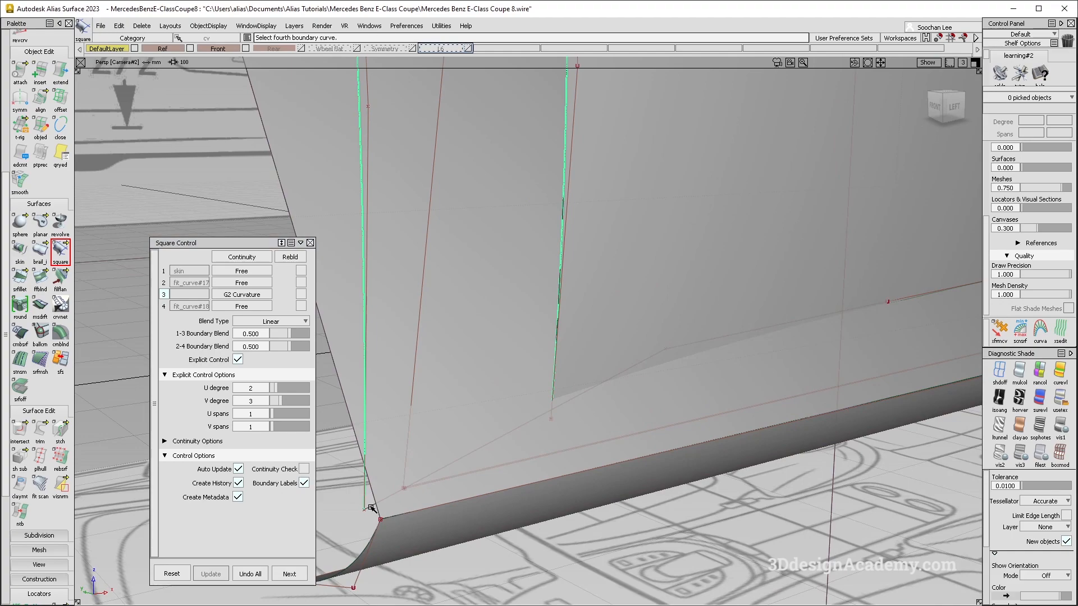
{"action": "left_click", "coordinate": [371, 508]}
{"action": "right_click_drag", "start_coordinate": [372, 509], "coordinate": [407, 509], "text": "alt+shift"}
{"action": "left_click_drag", "start_coordinate": [407, 509], "coordinate": [360, 494], "text": "alt+shift"}
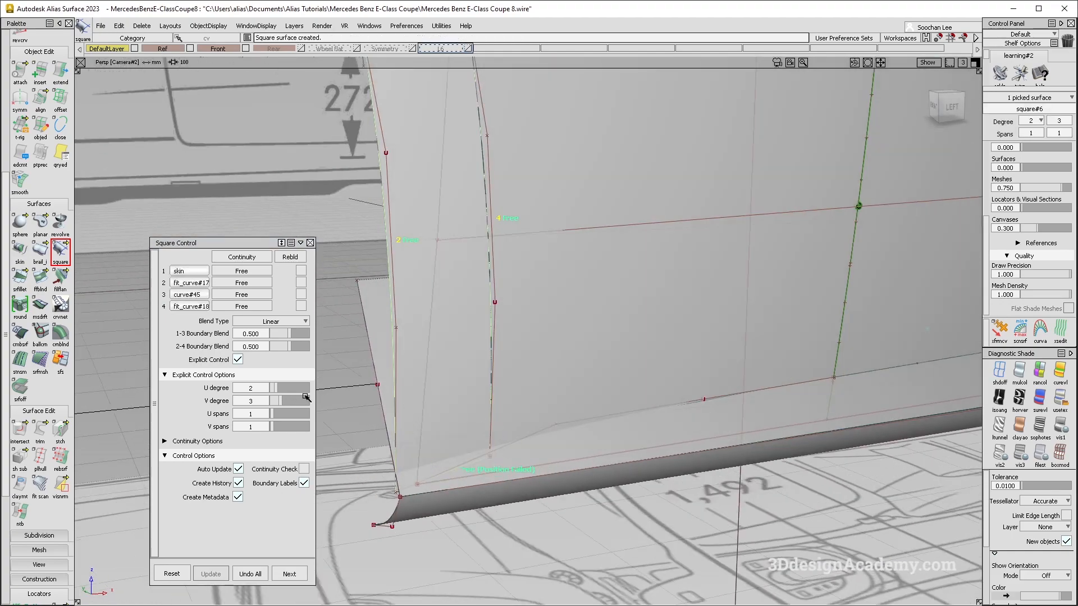
Set the square surface's U degree to 3 and its continuity with the strip above to G1 Tangent
{"action": "left_click_drag", "start_coordinate": [410, 402], "coordinate": [360, 414], "text": "alt+shift"}
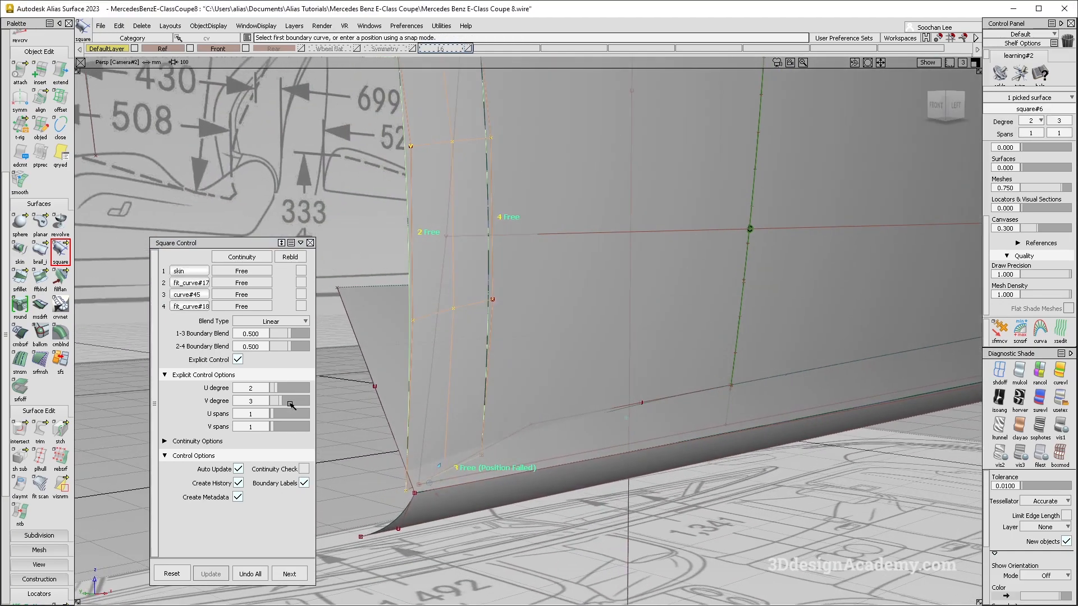
{"action": "left_click_drag", "start_coordinate": [277, 394], "coordinate": [280, 391]}
{"action": "left_click_drag", "start_coordinate": [502, 313], "coordinate": [419, 308], "text": "alt+shift"}
{"action": "left_click", "coordinate": [262, 284]}
{"action": "left_click", "coordinate": [261, 310]}
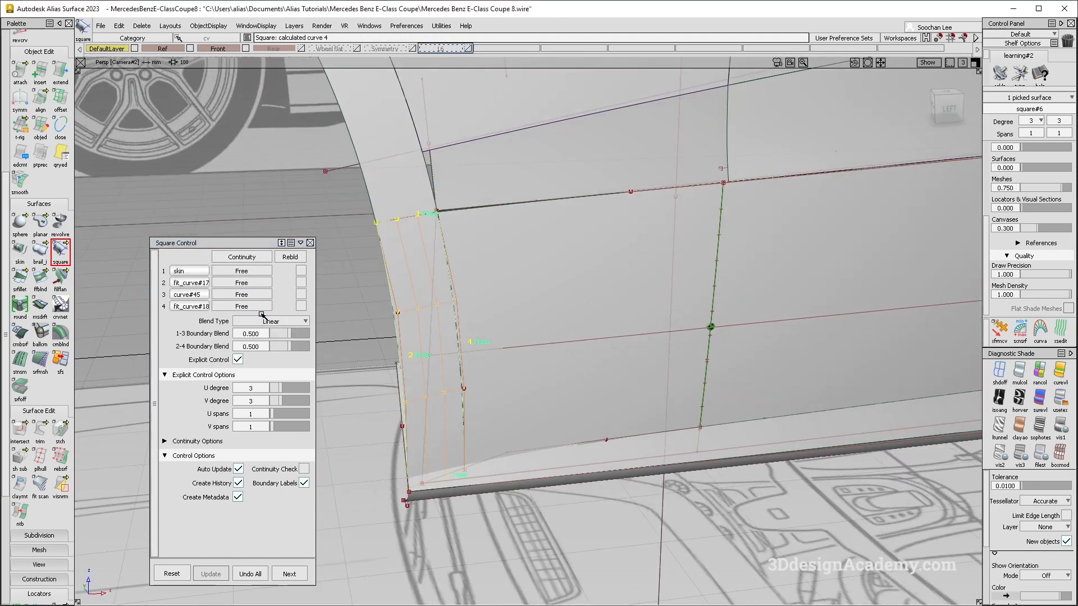
{"action": "left_click", "coordinate": [601, 460]}
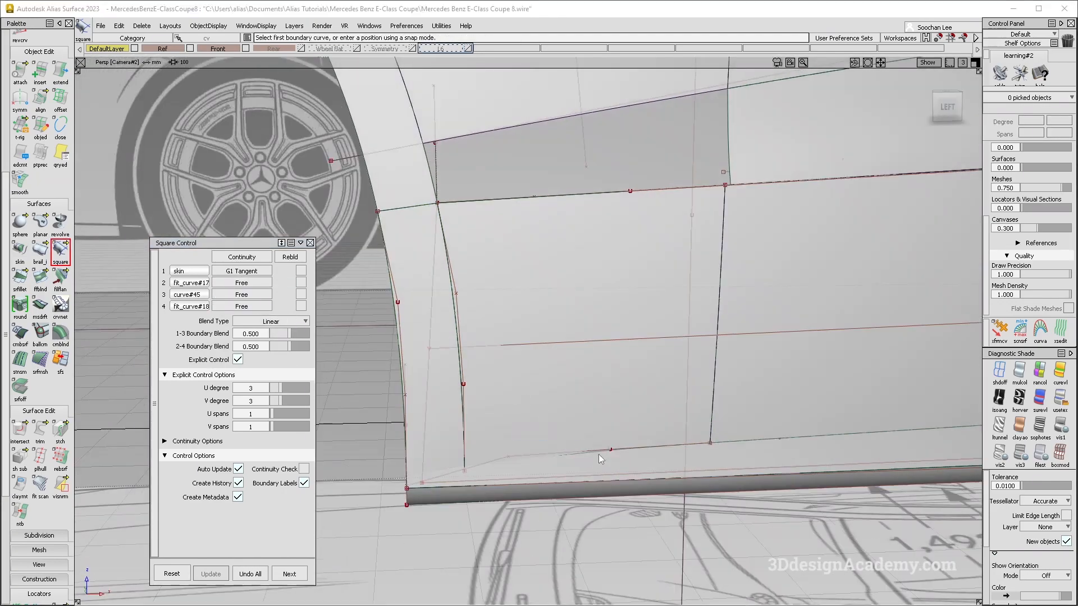
Examine the highlights across the new corner surface and inspect its lower end points in wireframe
{"action": "mouse_move", "coordinate": [497, 468]}
{"action": "left_mouse_down", "text": "alt+shift"}
{"action": "mouse_move", "coordinate": [481, 407]}
{"action": "mouse_move", "coordinate": [512, 455]}
{"action": "mouse_move", "coordinate": [505, 402]}
{"action": "mouse_move", "coordinate": [529, 449]}
{"action": "mouse_move", "coordinate": [428, 446]}
{"action": "mouse_move", "coordinate": [445, 457]}
{"action": "mouse_move", "coordinate": [712, 465]}
{"action": "mouse_move", "coordinate": [646, 442]}
{"action": "mouse_move", "coordinate": [667, 409]}
{"action": "mouse_move", "coordinate": [649, 420]}
{"action": "left_mouse_up", "text": "alt+shift"}
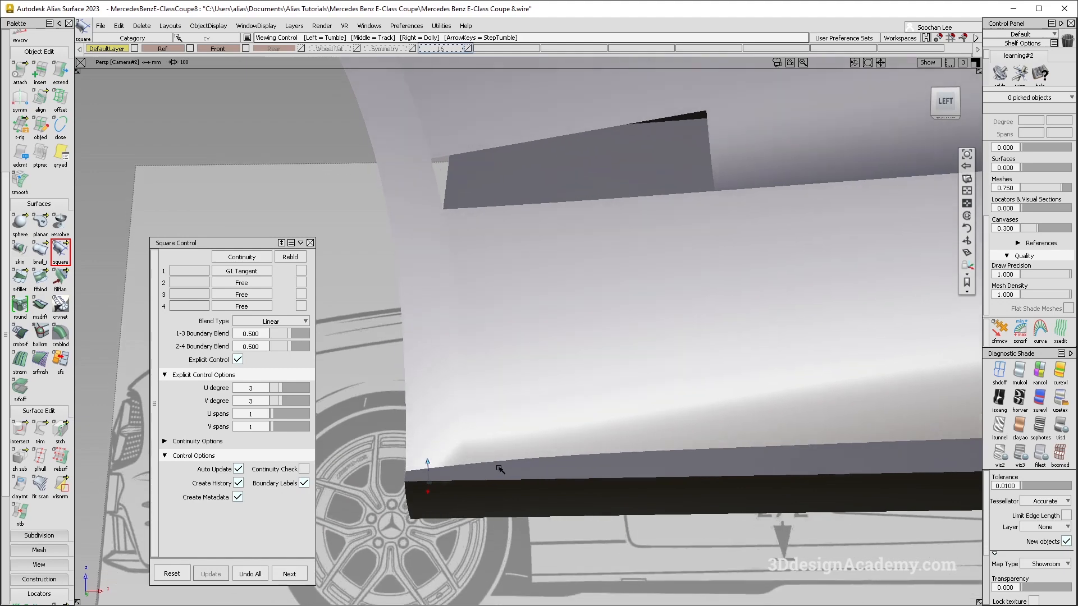
{"action": "mouse_move", "coordinate": [500, 470]}
{"action": "left_mouse_down", "text": "alt+shift"}
{"action": "mouse_move", "coordinate": [540, 445]}
{"action": "mouse_move", "coordinate": [614, 512]}
{"action": "left_mouse_up", "text": "alt+shift"}
{"action": "key", "text": "alt+m"}
{"action": "left_click_drag", "start_coordinate": [481, 471], "coordinate": [413, 517], "text": "alt+shift"}
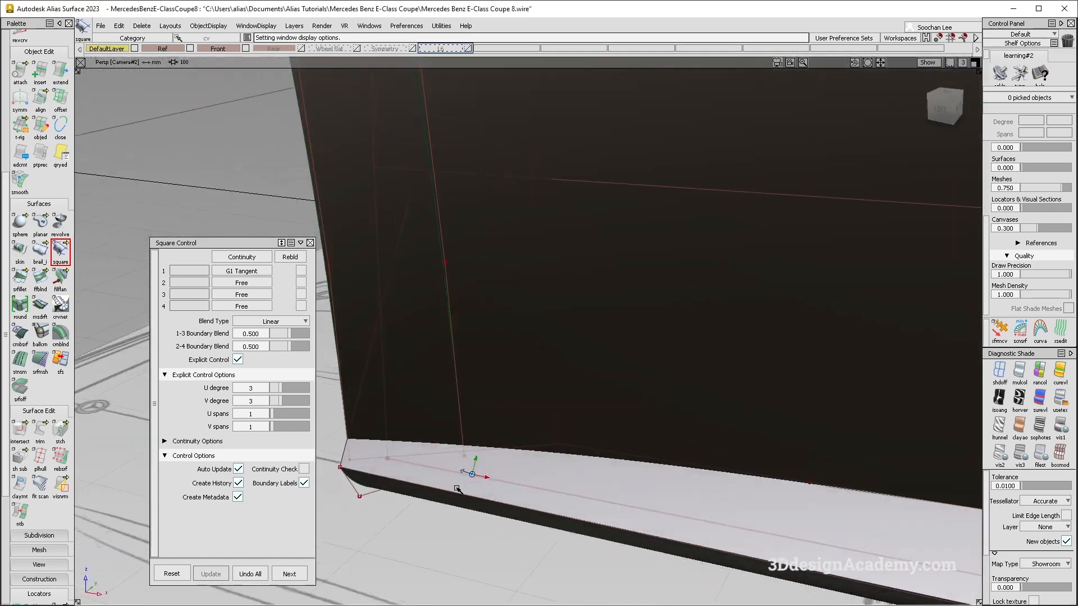
{"action": "left_click", "coordinate": [999, 372]}
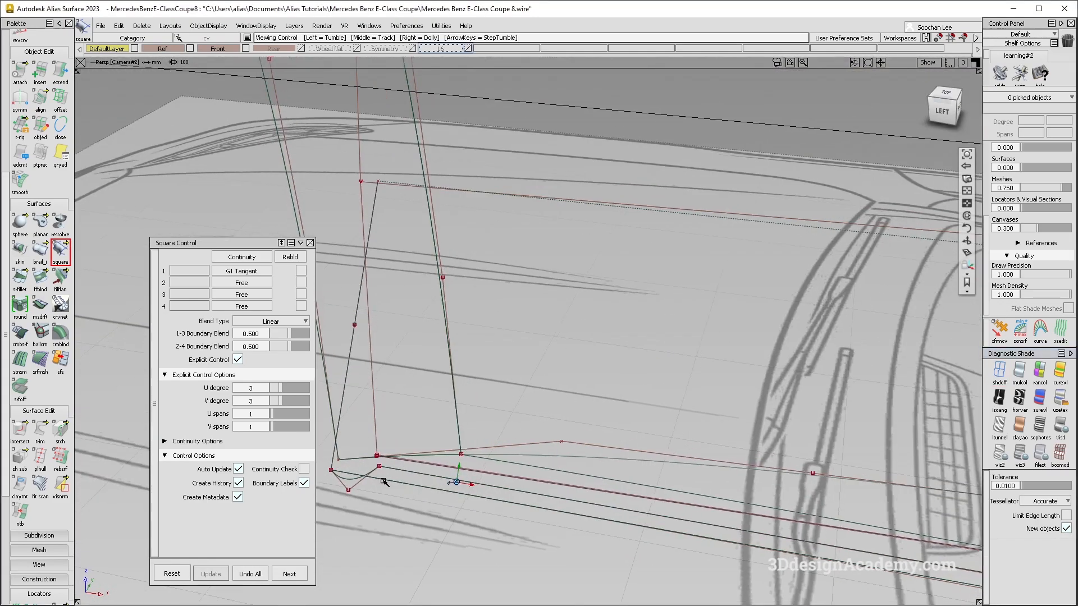
{"action": "left_click", "coordinate": [347, 455]}
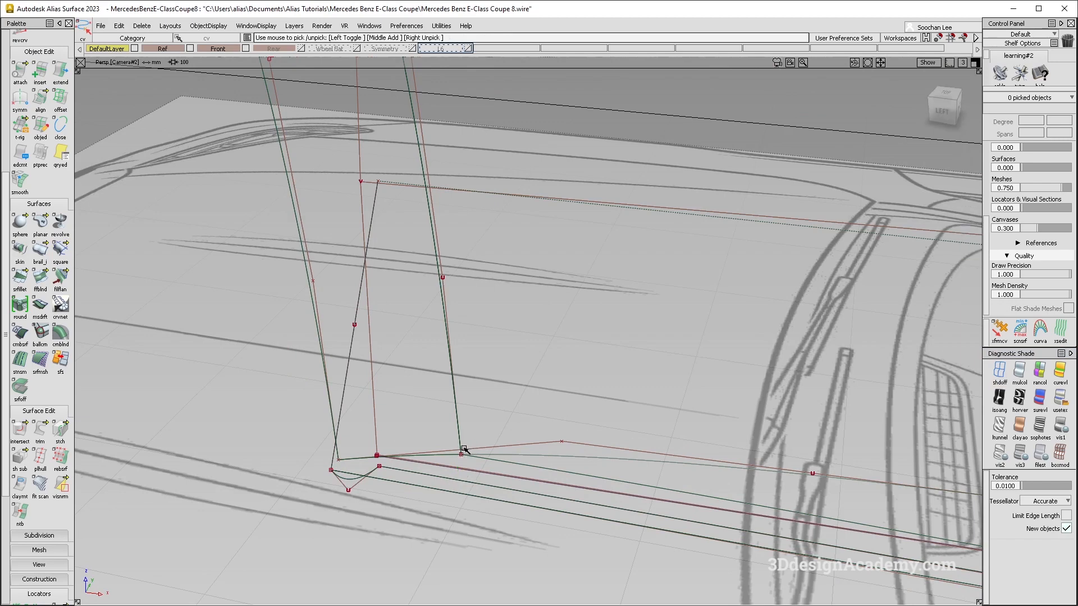
{"action": "left_click_drag", "start_coordinate": [464, 449], "coordinate": [399, 447], "text": "alt+shift"}
{"action": "right_click_drag", "start_coordinate": [490, 423], "coordinate": [469, 433], "text": "alt+shift"}
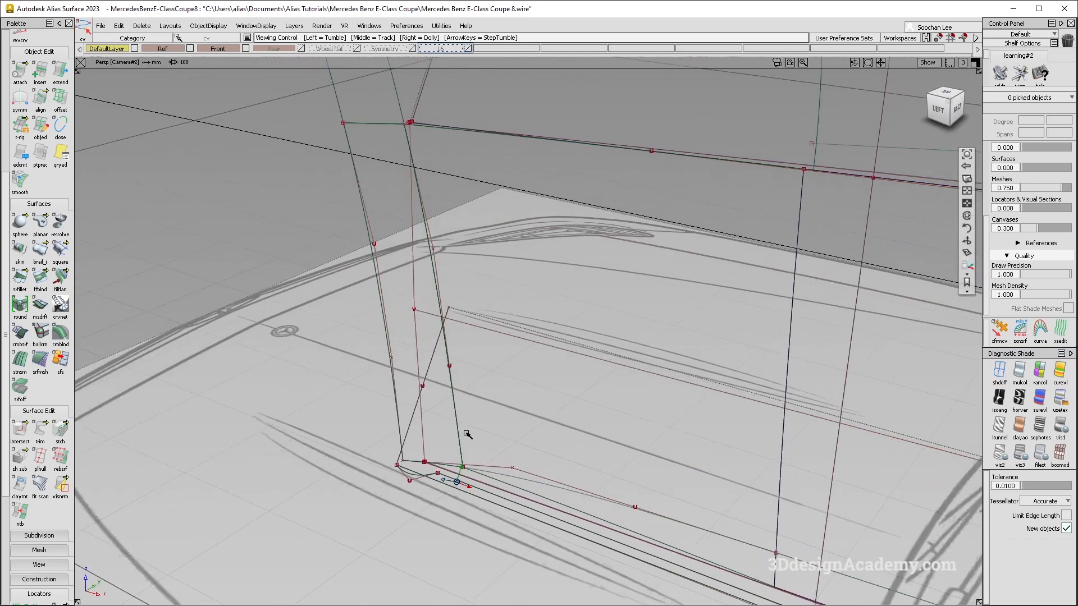
Move the bottom CVs of the corner strip's two side curves together by about -0.37 in Y
{"action": "left_click", "coordinate": [1019, 372]}
{"action": "mouse_move", "coordinate": [432, 449]}
{"action": "left_mouse_down", "text": "alt+shift"}
{"action": "mouse_move", "coordinate": [426, 418]}
{"action": "mouse_move", "coordinate": [411, 466]}
{"action": "mouse_move", "coordinate": [464, 474]}
{"action": "left_mouse_up", "text": "alt+shift"}
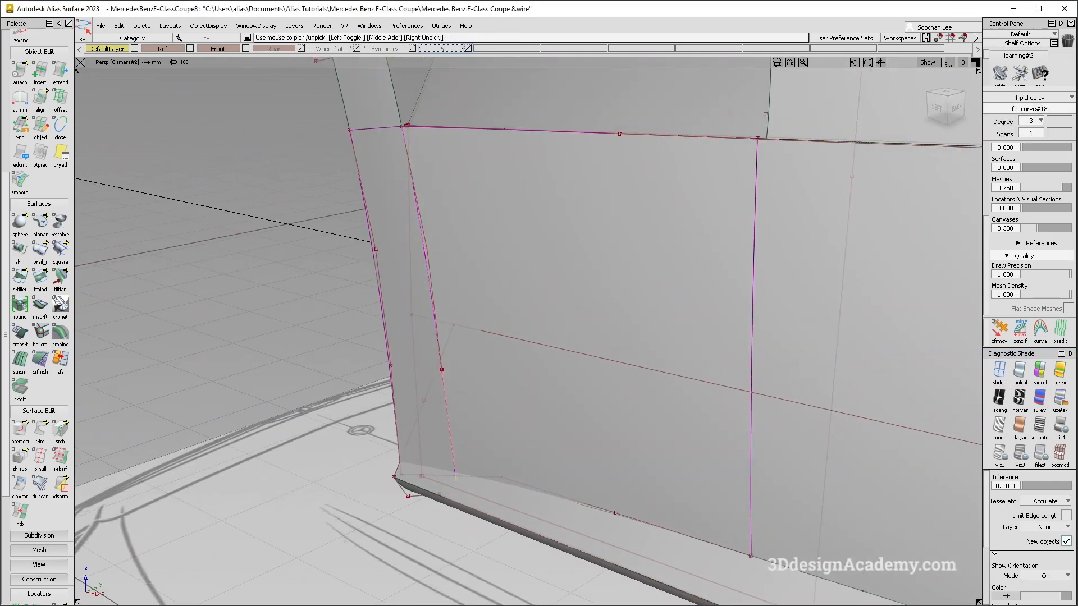
{"action": "left_click", "coordinate": [1060, 399]}
{"action": "mouse_move", "coordinate": [554, 422]}
{"action": "left_mouse_down", "text": "alt+shift"}
{"action": "mouse_move", "coordinate": [481, 356]}
{"action": "mouse_move", "coordinate": [511, 340]}
{"action": "mouse_move", "coordinate": [580, 344]}
{"action": "mouse_move", "coordinate": [498, 356]}
{"action": "mouse_move", "coordinate": [483, 429]}
{"action": "left_mouse_up", "text": "alt+shift"}
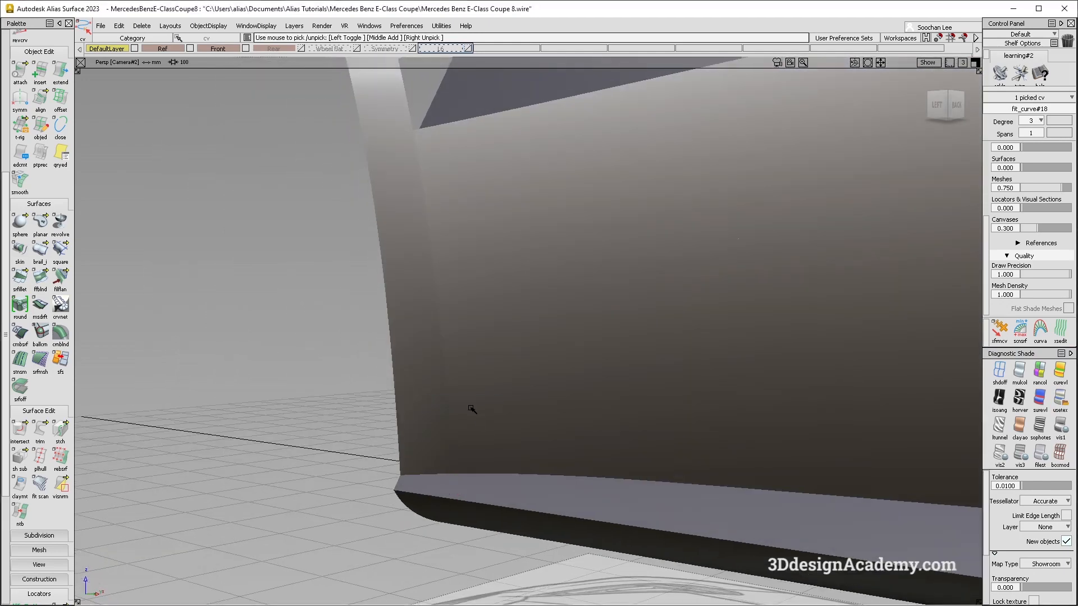
{"action": "mouse_move", "coordinate": [492, 432]}
{"action": "left_mouse_down", "text": "alt+shift"}
{"action": "mouse_move", "coordinate": [453, 489]}
{"action": "mouse_move", "coordinate": [429, 477]}
{"action": "mouse_move", "coordinate": [337, 534]}
{"action": "mouse_move", "coordinate": [359, 548]}
{"action": "left_mouse_up", "text": "alt+shift"}
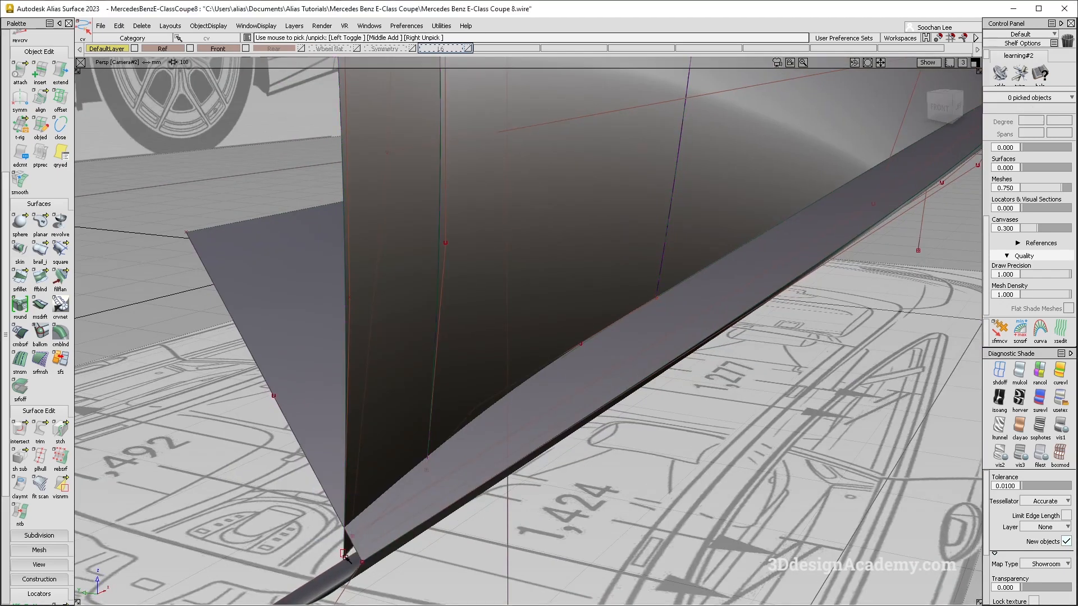
{"action": "key", "text": "m"}
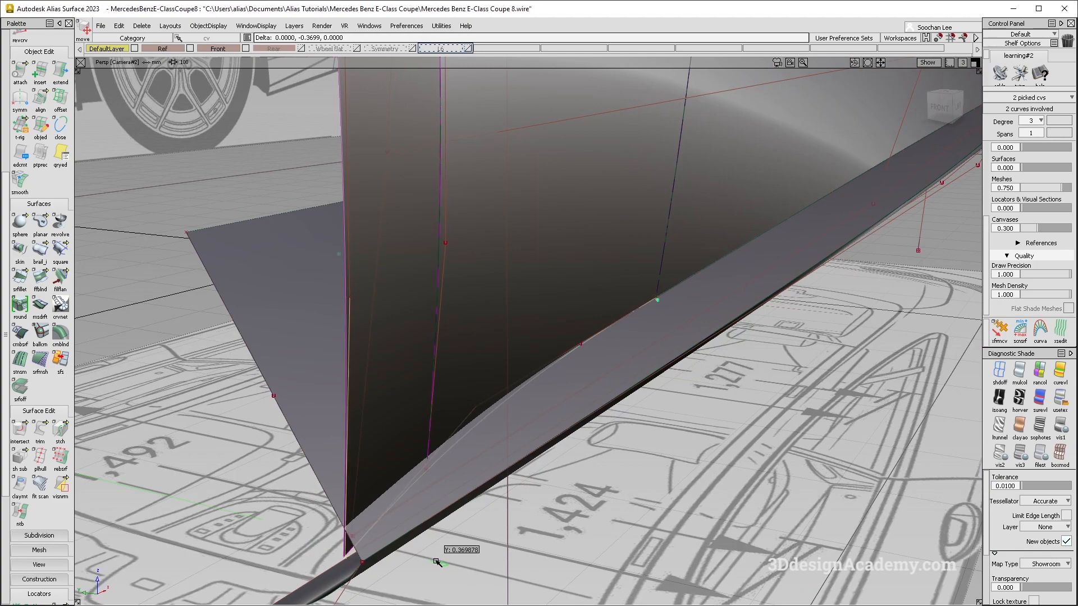
{"action": "right_click_drag", "start_coordinate": [442, 462], "coordinate": [450, 486], "text": "alt+shift"}
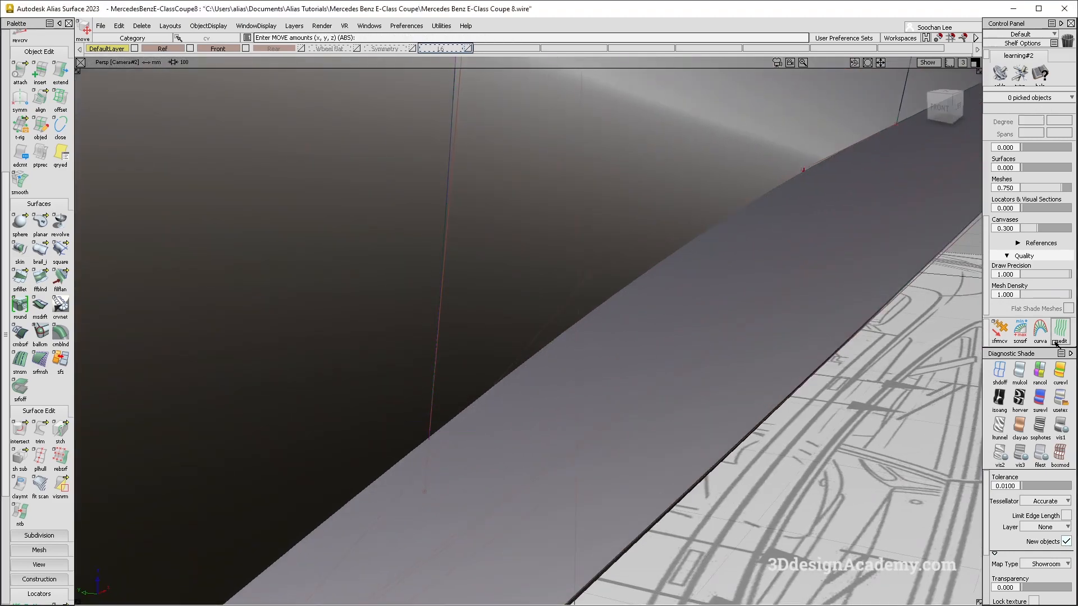
Realign the bottom CV of fit_curve#18 to the lower edge curve in the left view with shading off
{"action": "key", "text": "F6"}
{"action": "left_click", "coordinate": [1000, 372]}
{"action": "left_click_drag", "start_coordinate": [582, 397], "coordinate": [571, 400], "text": "ctrl+shift"}
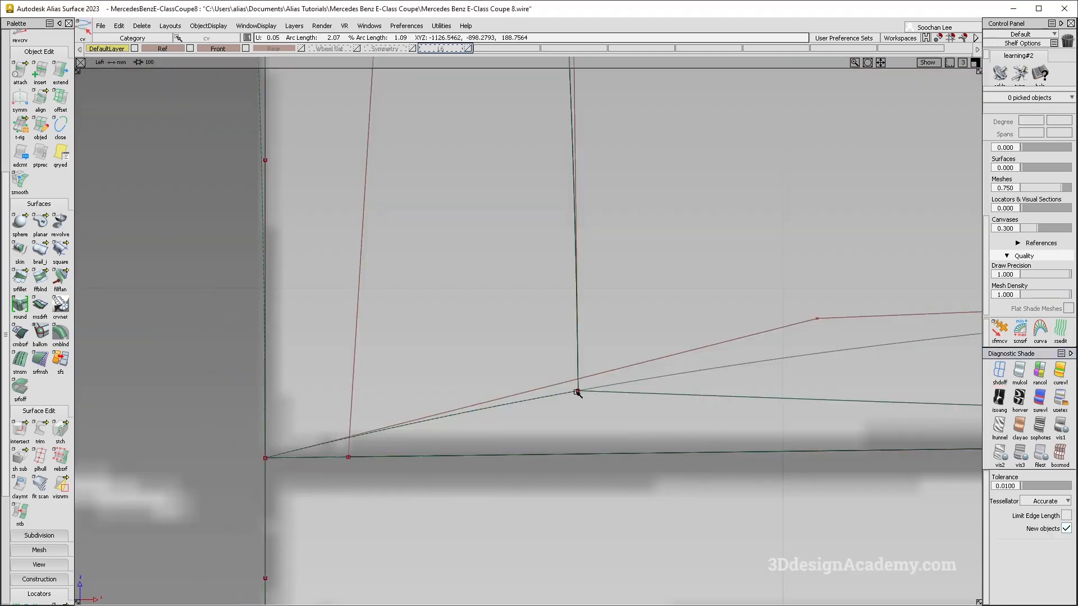
{"action": "left_click", "coordinate": [578, 392], "text": "ctrl+shift"}
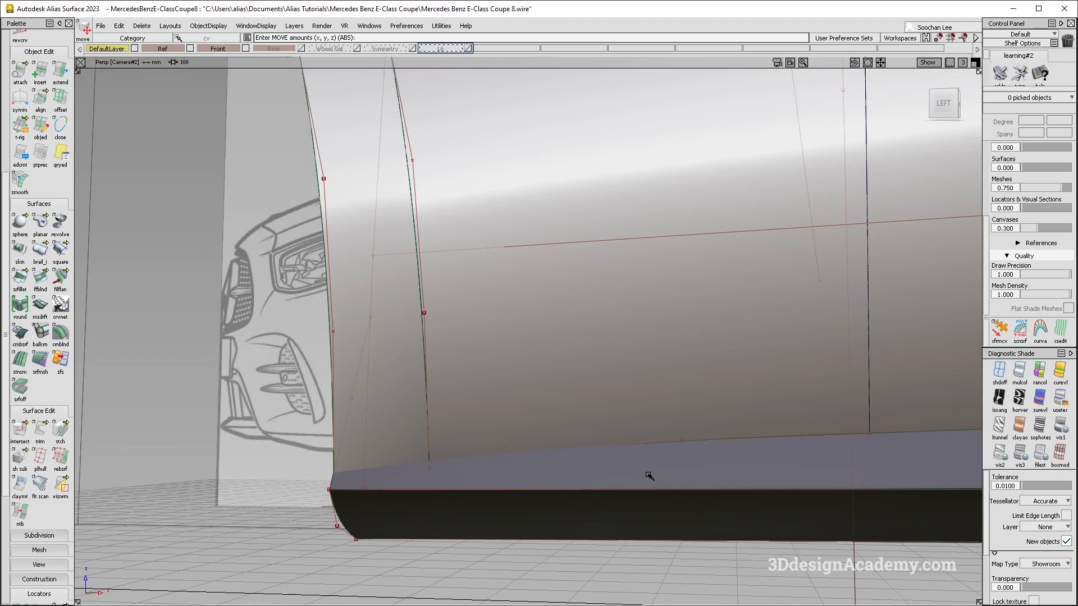
Examine the highlight flow across the wheel arch strip's lower corner and the body side from several angles
{"action": "key", "text": "alt+t"}
{"action": "left_click_drag", "start_coordinate": [541, 467], "coordinate": [565, 449], "text": "alt+shift"}
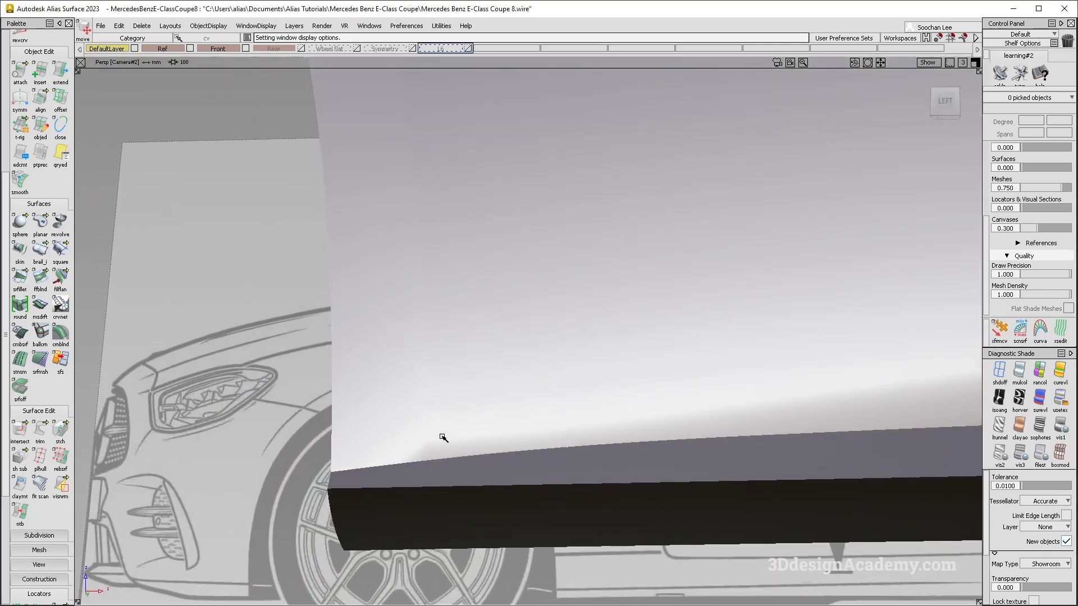
{"action": "right_click_drag", "start_coordinate": [428, 452], "coordinate": [542, 438], "text": "alt+shift"}
{"action": "left_click_drag", "start_coordinate": [541, 438], "coordinate": [514, 453], "text": "alt+shift"}
{"action": "right_click_drag", "start_coordinate": [516, 452], "coordinate": [533, 465], "text": "alt+shift"}
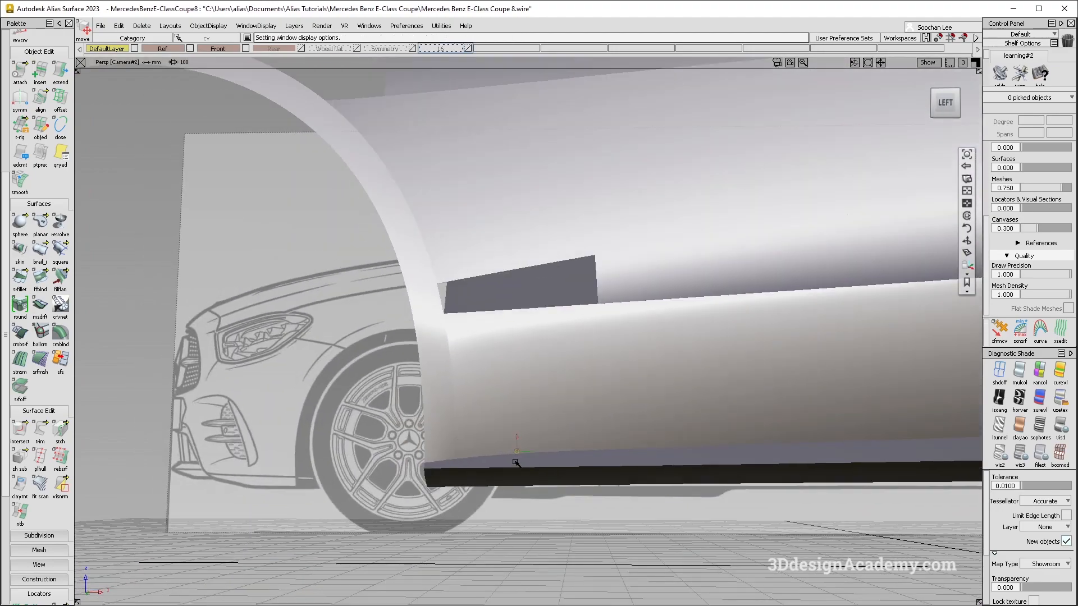
{"action": "left_click_drag", "start_coordinate": [533, 465], "coordinate": [535, 476], "text": "alt+shift"}
{"action": "right_click_drag", "start_coordinate": [428, 459], "coordinate": [424, 449], "text": "alt+shift"}
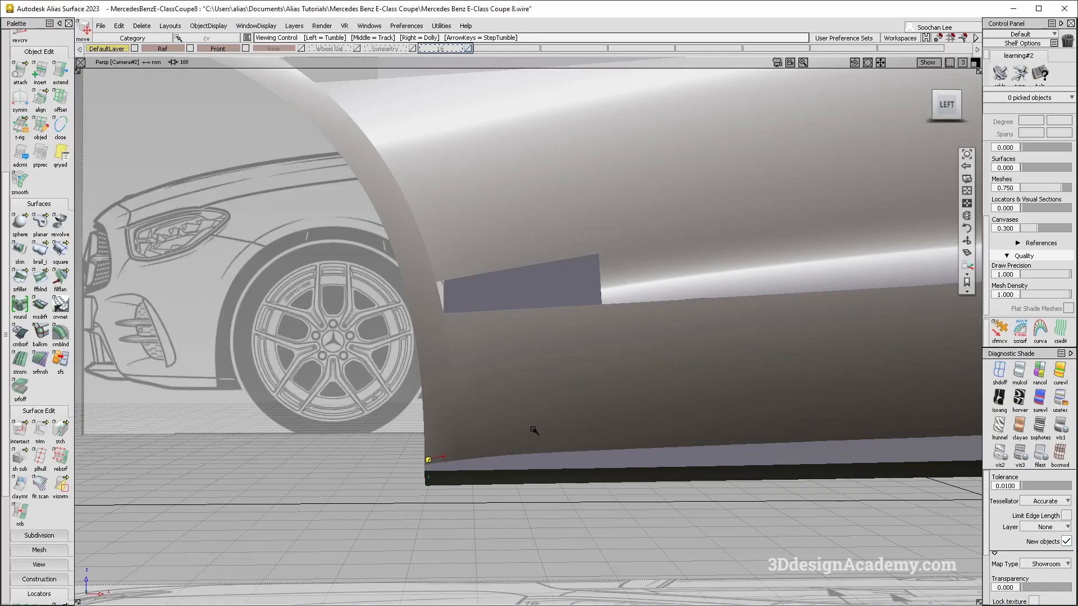
{"action": "right_click_drag", "start_coordinate": [534, 436], "coordinate": [525, 416], "text": "alt+shift"}
{"action": "left_click_drag", "start_coordinate": [525, 416], "coordinate": [558, 443], "text": "alt+shift"}
{"action": "right_click_drag", "start_coordinate": [558, 442], "coordinate": [534, 428], "text": "alt+shift"}
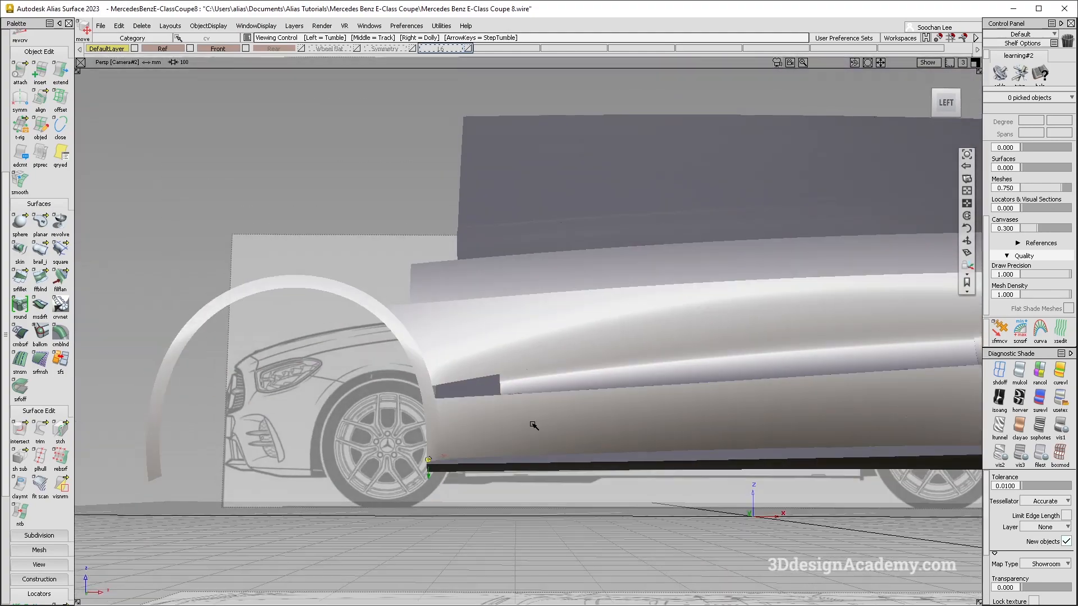
Switch to Photos and compare the E53 AMG Coupe reference images 08 and 14 for the lower wheel arch area
{"action": "key", "text": "alt+Tab"}
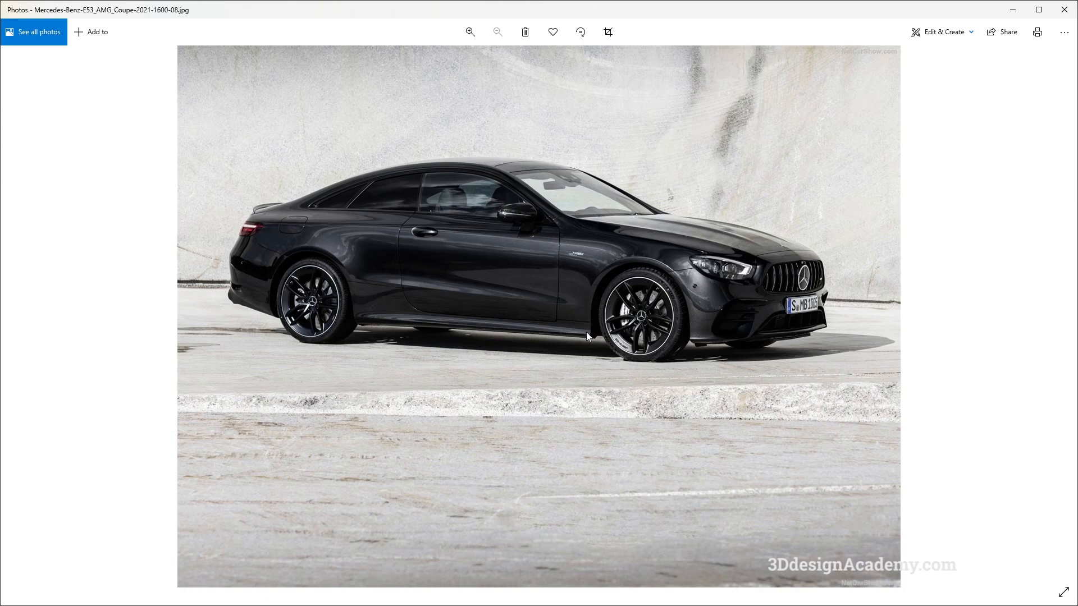
{"action": "key", "text": "Right"}
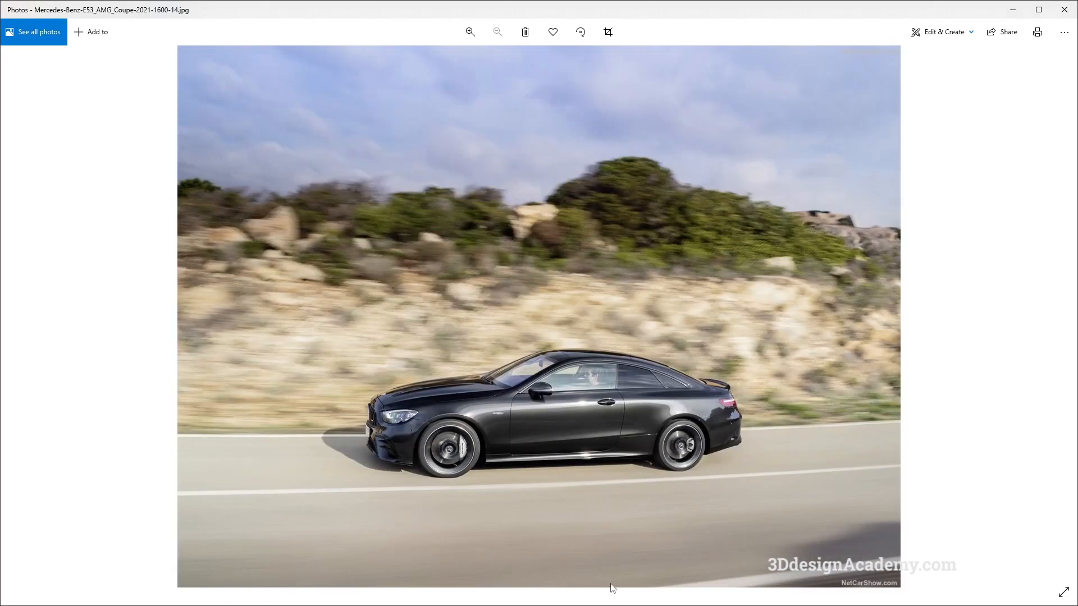
{"action": "key", "text": "Left"}
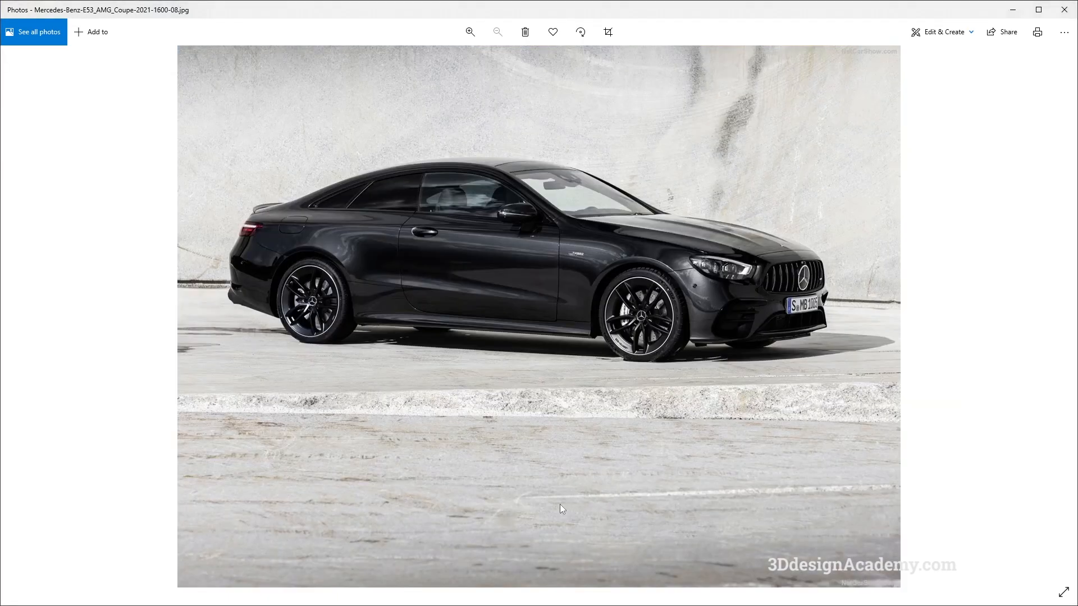
Switch between the E53 AMG Coupe reference photo 14 and the Alias model to compare the lower body side from matching angles
{"action": "key", "text": "alt+Tab"}
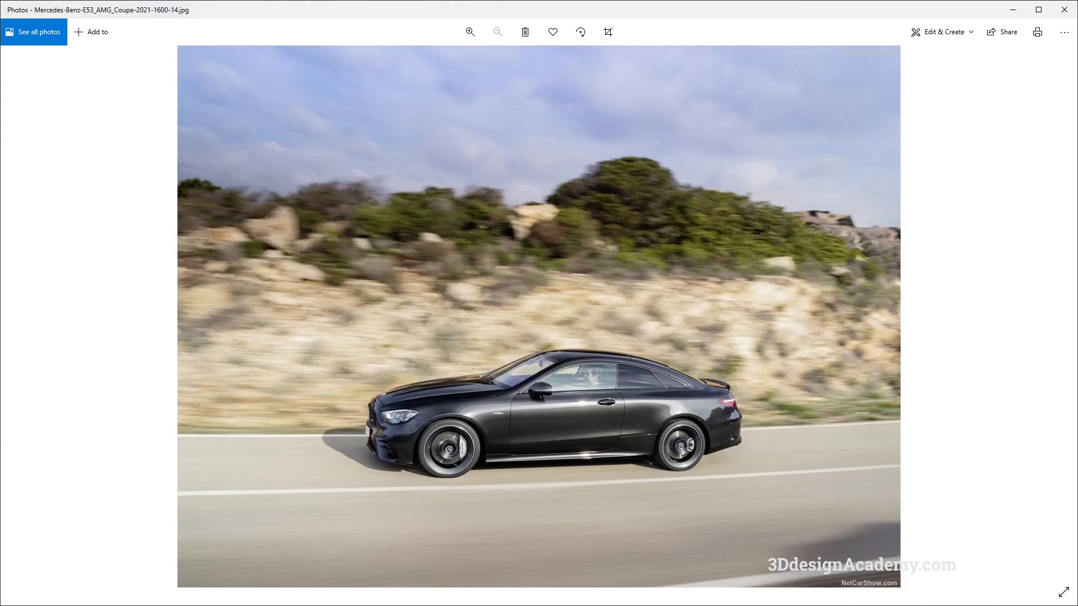
{"action": "key", "text": "alt+Tab"}
{"action": "left_click_drag", "start_coordinate": [604, 529], "coordinate": [649, 479], "text": "alt+shift"}
{"action": "key", "text": "alt+Tab"}
{"action": "key", "text": "alt+Tab"}
{"action": "left_click_drag", "start_coordinate": [614, 492], "coordinate": [515, 449], "text": "alt+shift"}
{"action": "right_click_drag", "start_coordinate": [504, 449], "coordinate": [548, 438], "text": "alt+shift"}
{"action": "left_click_drag", "start_coordinate": [547, 437], "coordinate": [558, 471], "text": "alt+shift"}
{"action": "key", "text": "alt+Tab"}
Examine the body side highlights in the other Mercedes coupe reference photos, including images 08, 03 and the rear view
{"action": "scroll", "coordinate": [504, 466], "scroll_direction": "up", "scroll_amount": 1}
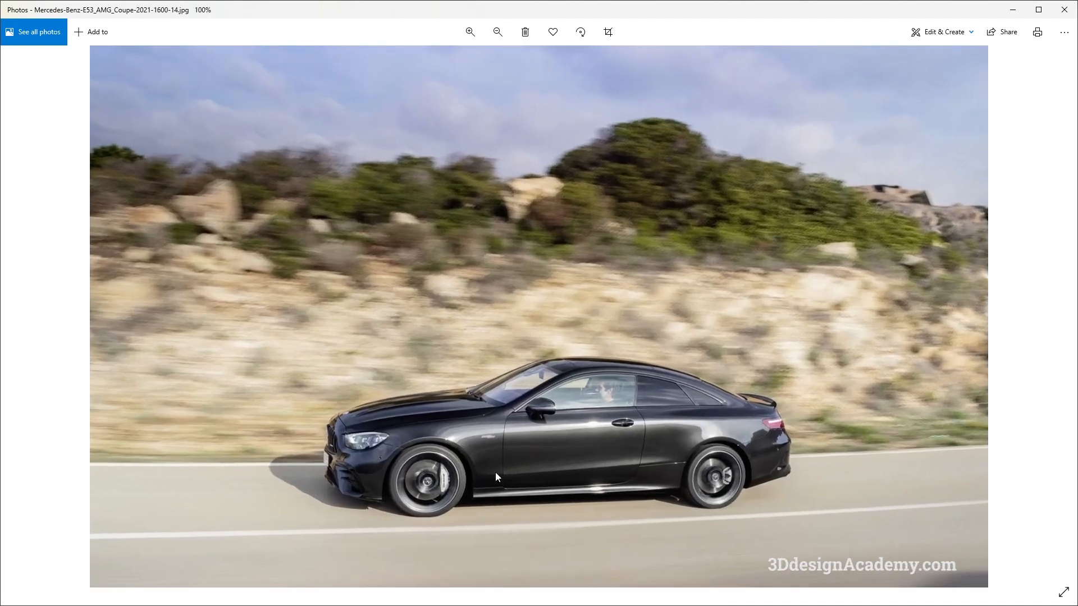
{"action": "key", "text": "Left"}
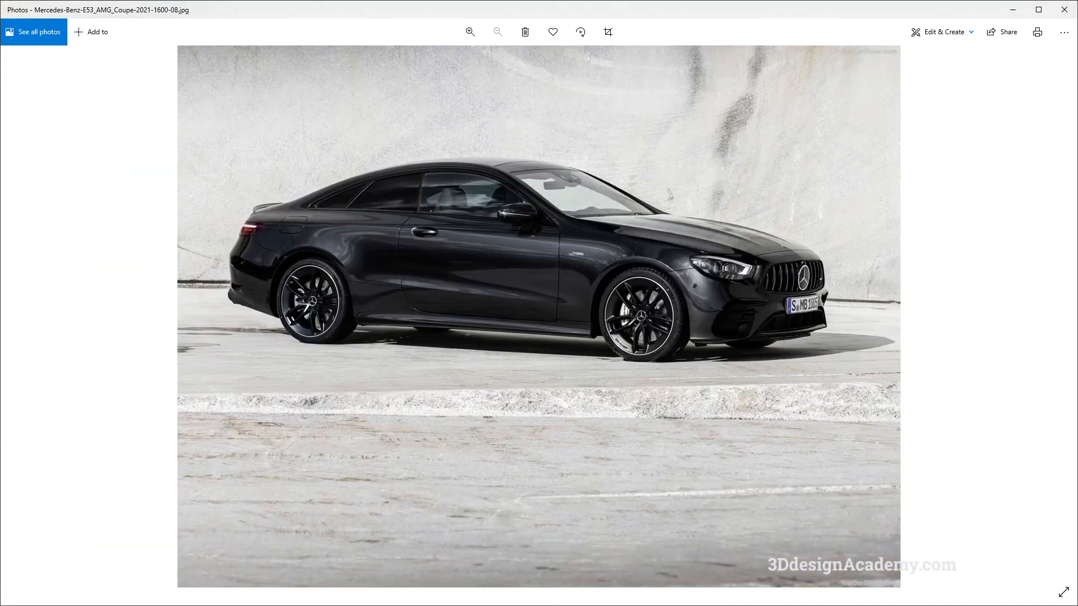
{"action": "key", "text": "Left"}
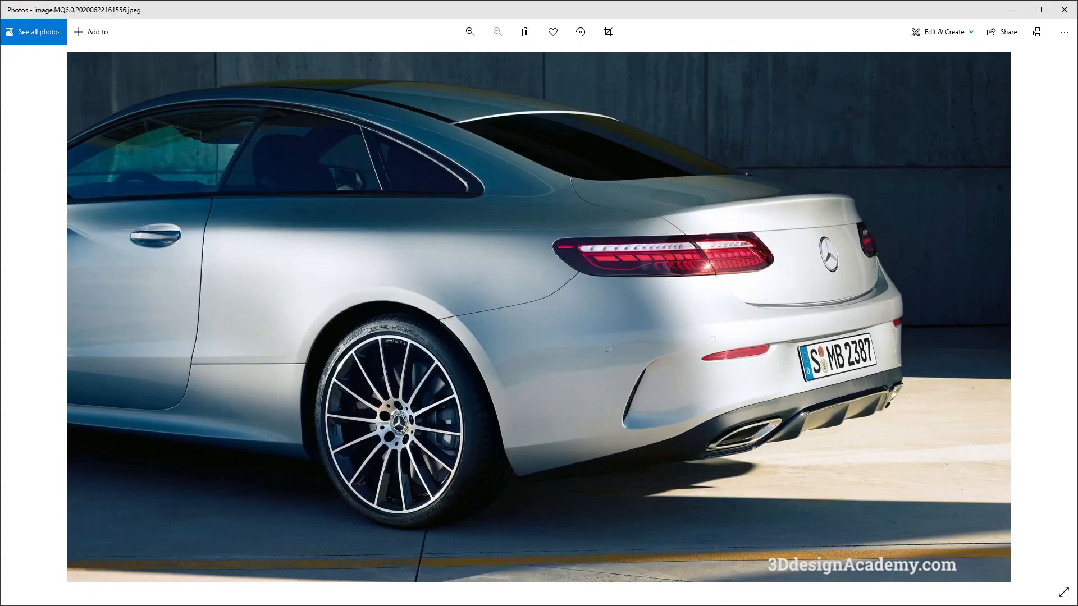
{"action": "key", "text": "Right"}
{"action": "key", "text": "Left"}
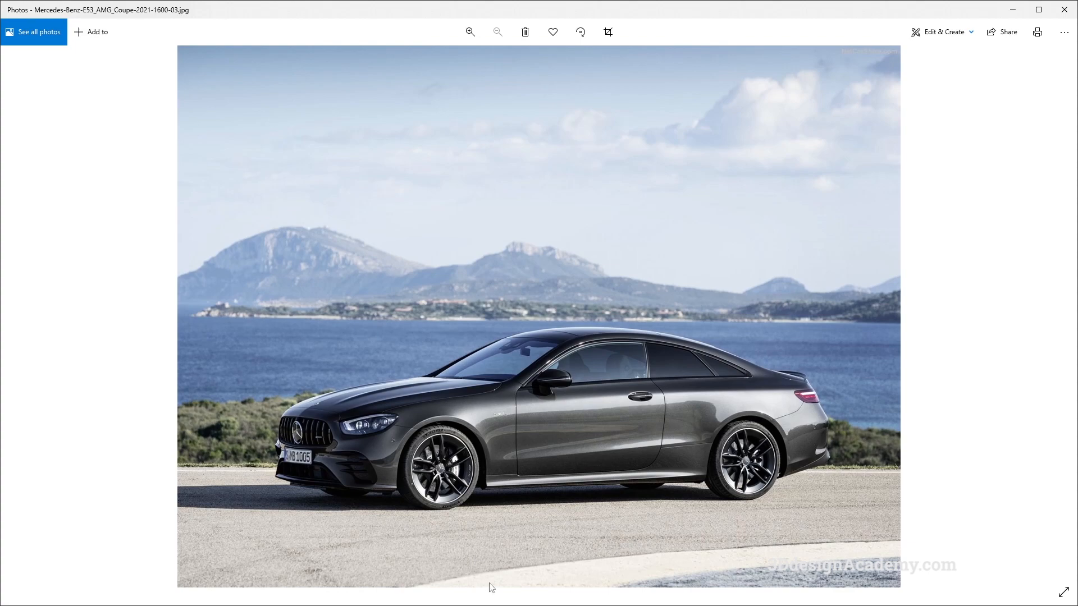
{"action": "key", "text": "Right"}
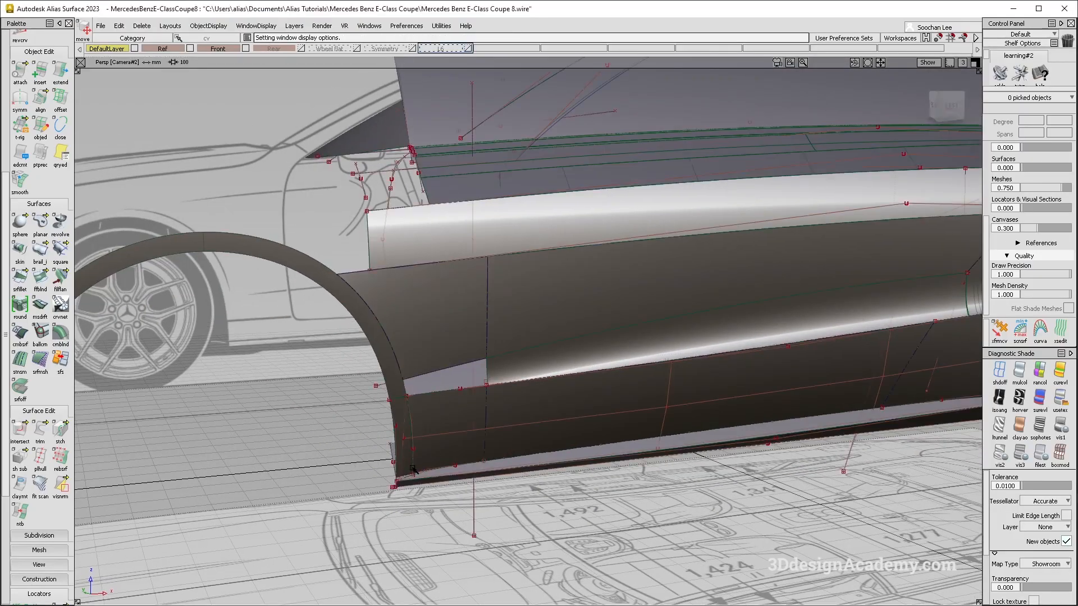
Return to Alias and delete the corner strip surface at the lower end of the front wheel arch
{"action": "right_click_drag", "start_coordinate": [453, 410], "coordinate": [454, 450], "text": "alt+shift"}
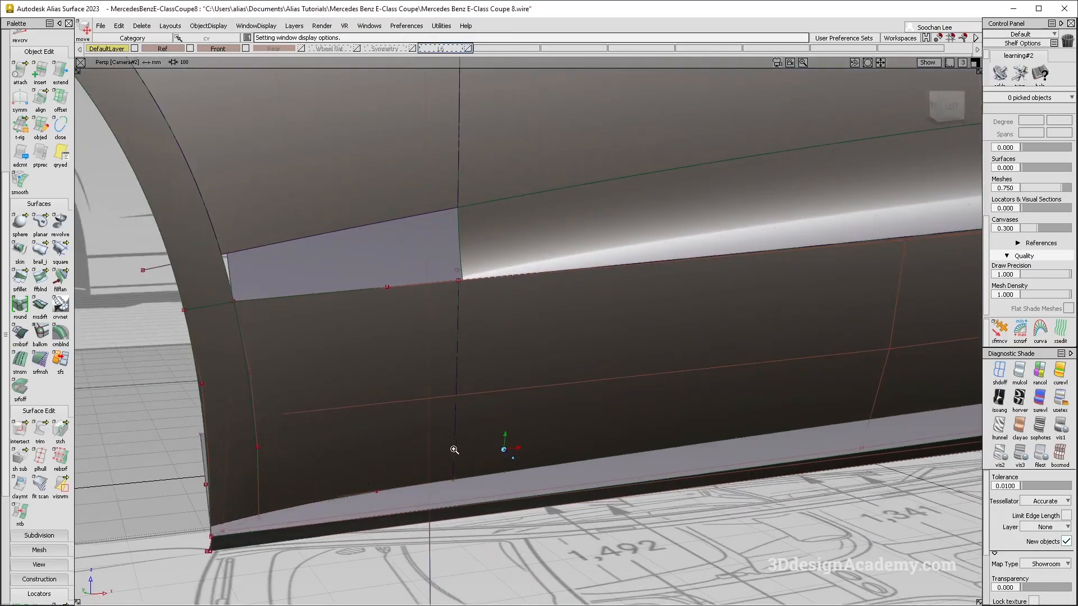
{"action": "middle_click_drag", "start_coordinate": [454, 450], "coordinate": [520, 423], "text": "alt+shift"}
{"action": "right_click_drag", "start_coordinate": [474, 428], "coordinate": [536, 383], "text": "alt+shift"}
{"action": "left_click_drag", "start_coordinate": [585, 274], "coordinate": [443, 387], "text": "alt+shift"}
{"action": "left_click", "coordinate": [412, 371]}
{"action": "left_click", "coordinate": [473, 329]}
{"action": "left_click", "coordinate": [441, 353]}
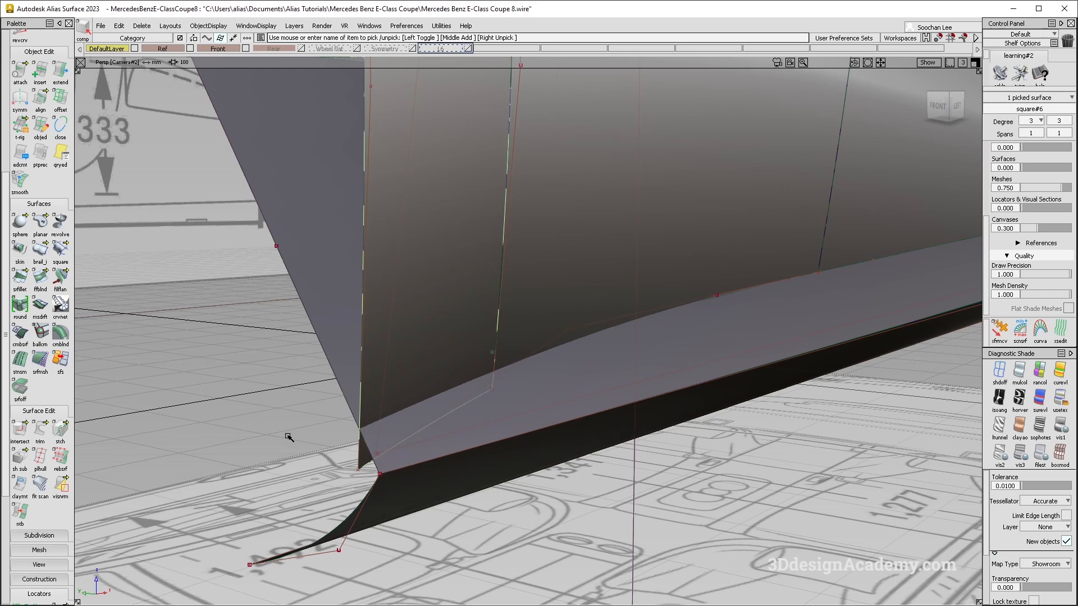
{"action": "right_click_drag", "start_coordinate": [355, 386], "coordinate": [396, 357], "text": "alt+shift"}
{"action": "key", "text": "Delete"}
{"action": "key", "text": "Return"}
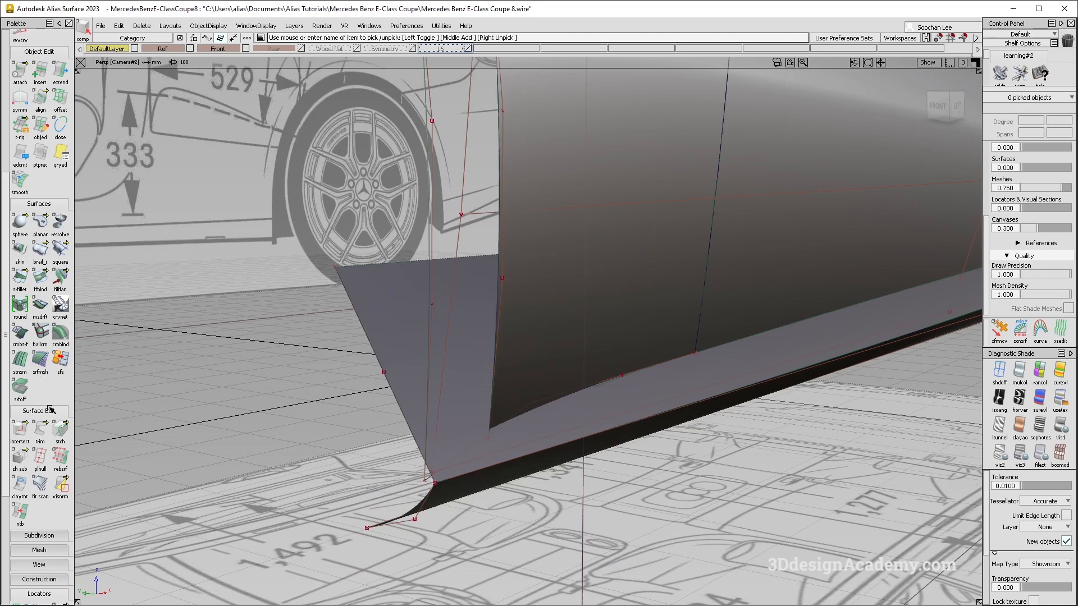
Rebuild the corner strip as a one-generation, two-rail Birail surface from the arch strip's end edge, using G2 Curvature for Generation 1
{"action": "left_click", "coordinate": [43, 256]}
{"action": "right_click_drag", "start_coordinate": [510, 233], "coordinate": [453, 210], "text": "alt+shift"}
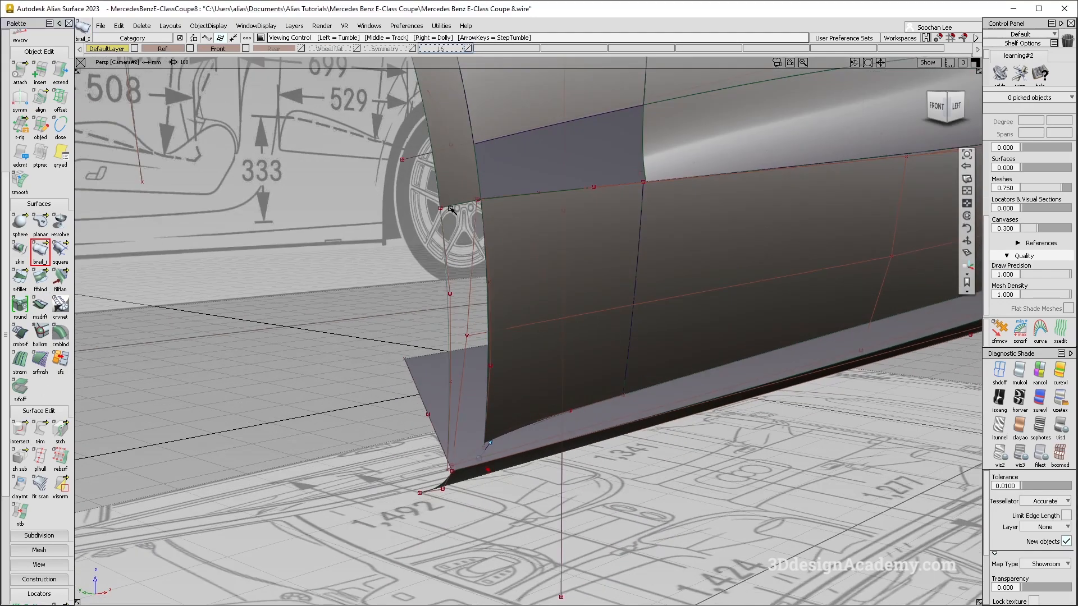
{"action": "left_click", "coordinate": [454, 210]}
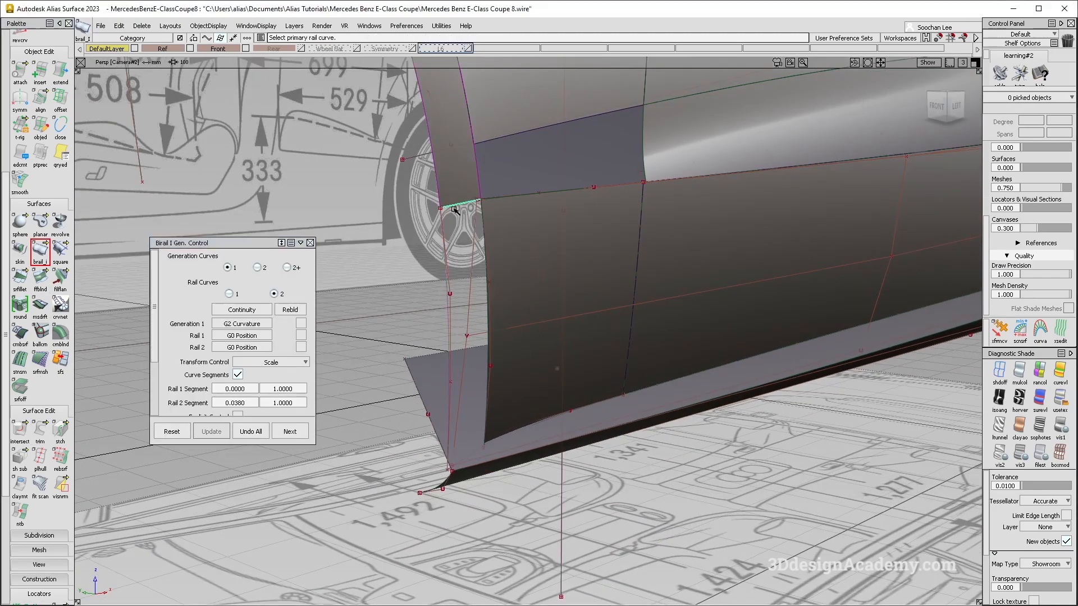
{"action": "left_click", "coordinate": [502, 261]}
Move the bottom CV of fit_curve#17 in Y to about -899.73
{"action": "right_click_drag", "start_coordinate": [418, 441], "coordinate": [457, 449], "text": "alt+shift"}
{"action": "left_click_drag", "start_coordinate": [457, 448], "coordinate": [436, 472], "text": "alt+shift"}
{"action": "left_click_drag", "start_coordinate": [423, 527], "coordinate": [404, 482], "text": "ctrl+shift"}
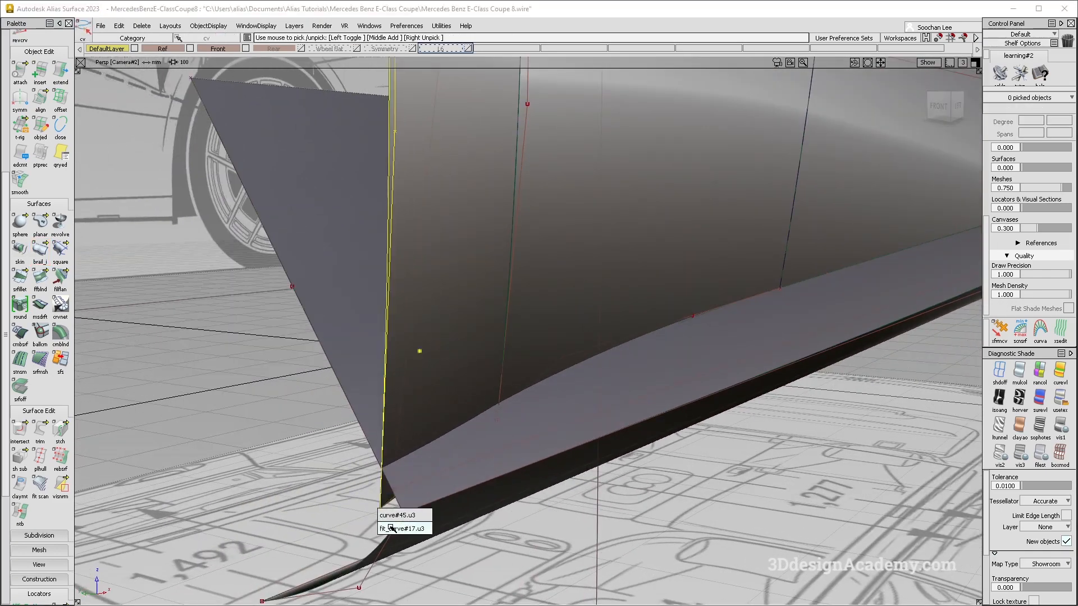
{"action": "left_click", "coordinate": [393, 528]}
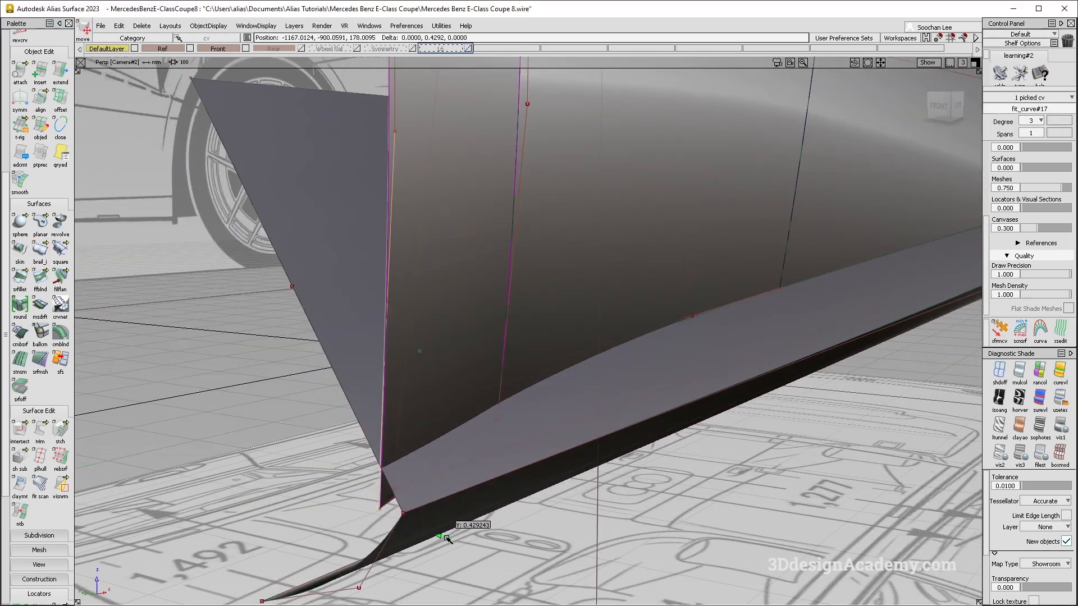
{"action": "left_click_drag", "start_coordinate": [448, 539], "coordinate": [356, 481], "text": "alt+shift"}
{"action": "key", "text": "alt+t"}
{"action": "left_click_drag", "start_coordinate": [469, 493], "coordinate": [537, 530], "text": "alt+shift"}
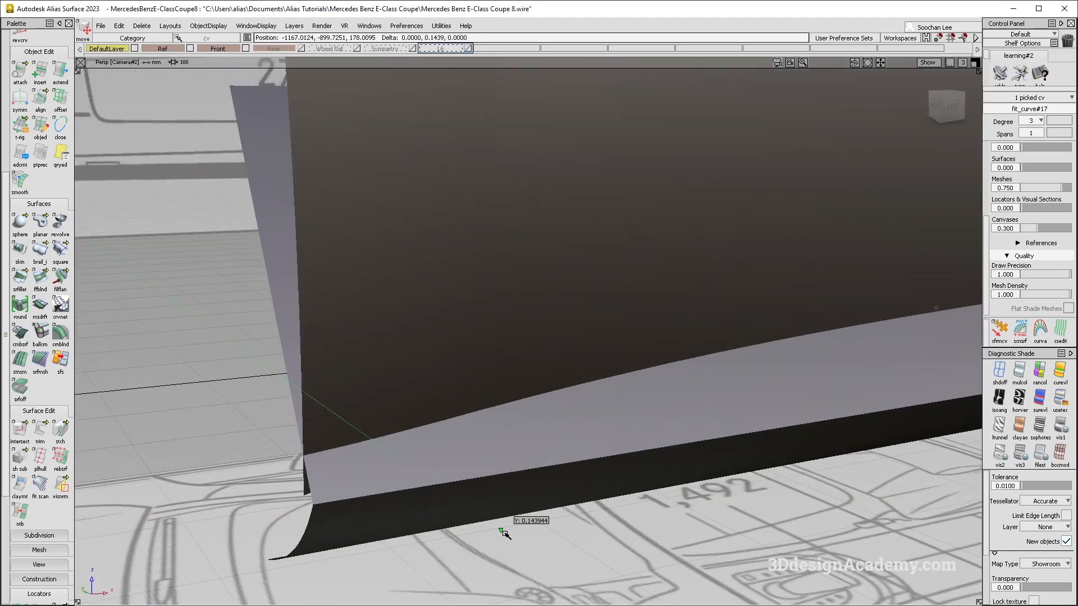
{"action": "mouse_move", "coordinate": [504, 535]}
{"action": "left_mouse_down", "text": "alt+shift"}
{"action": "mouse_move", "coordinate": [444, 487]}
{"action": "mouse_move", "coordinate": [455, 470]}
{"action": "mouse_move", "coordinate": [453, 487]}
{"action": "mouse_move", "coordinate": [536, 471]}
{"action": "mouse_move", "coordinate": [462, 439]}
{"action": "mouse_move", "coordinate": [474, 397]}
{"action": "mouse_move", "coordinate": [487, 456]}
{"action": "mouse_move", "coordinate": [457, 436]}
{"action": "left_mouse_up", "text": "alt+shift"}
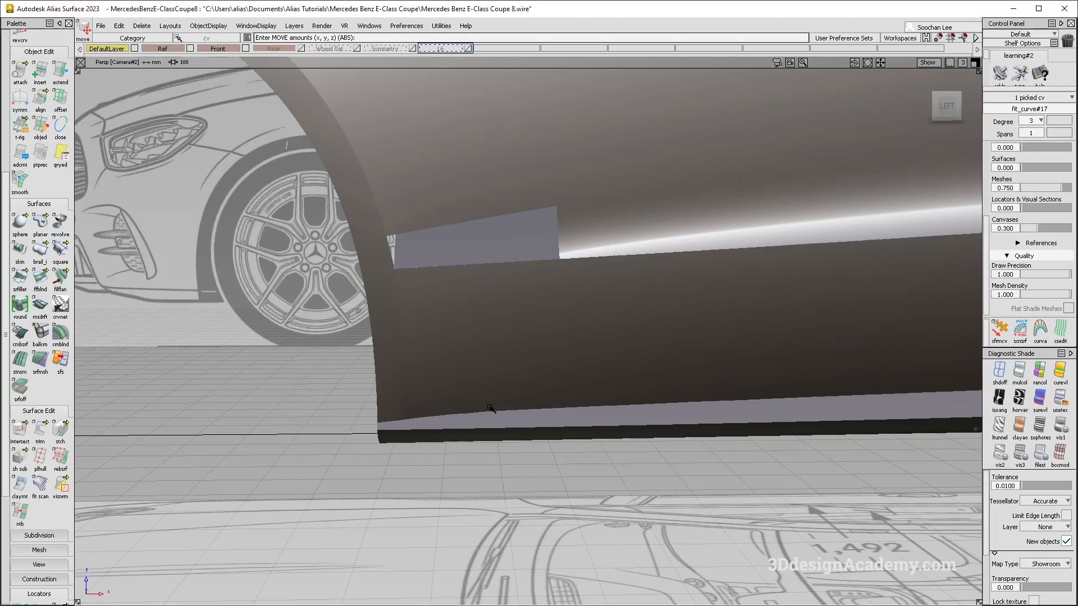
Inspect the rebuilt corner strip and its highlight flow into the adjoining body side surfaces from several angles
{"action": "left_click_drag", "start_coordinate": [487, 472], "coordinate": [418, 467], "text": "alt+shift"}
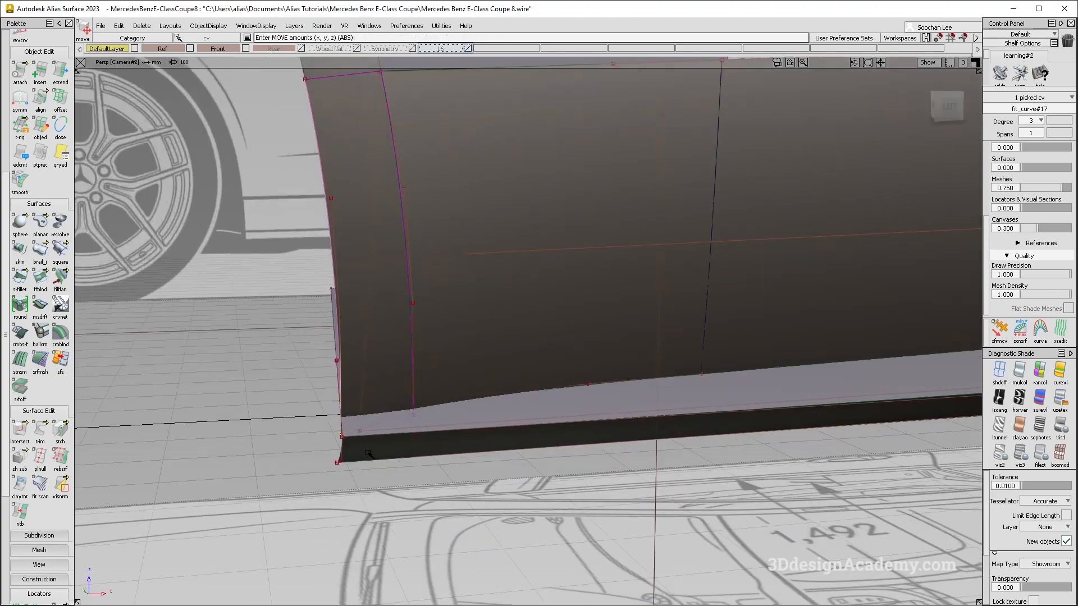
{"action": "scroll", "coordinate": [428, 446], "scroll_direction": "down", "scroll_amount": 5}
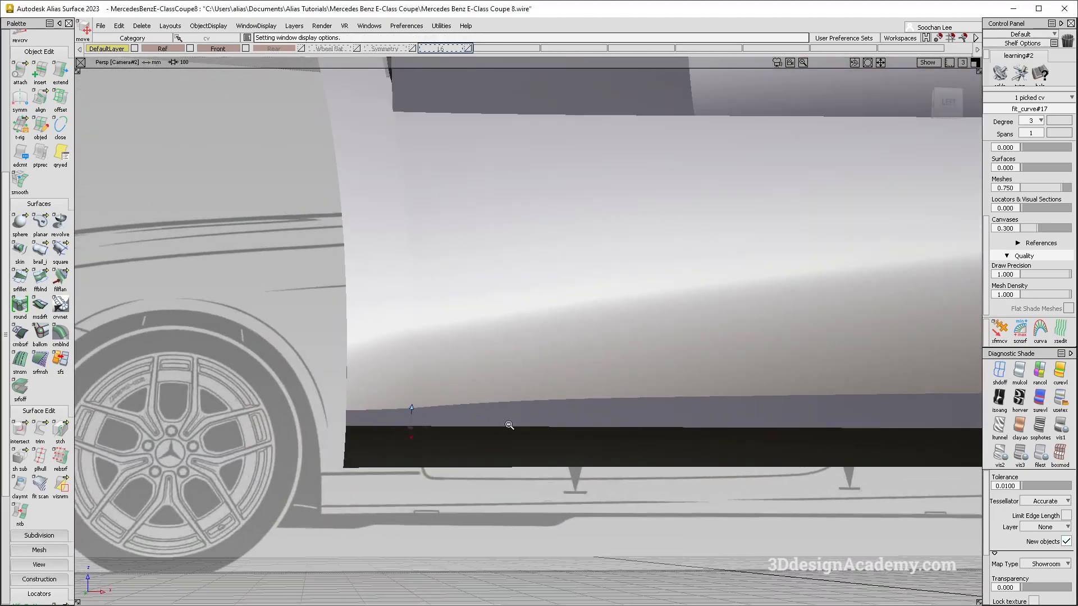
{"action": "right_click_drag", "start_coordinate": [509, 425], "coordinate": [498, 414], "text": "alt+shift"}
{"action": "left_click_drag", "start_coordinate": [498, 414], "coordinate": [618, 481], "text": "alt+shift"}
{"action": "right_click_drag", "start_coordinate": [619, 482], "coordinate": [582, 441], "text": "ctrl+shift"}
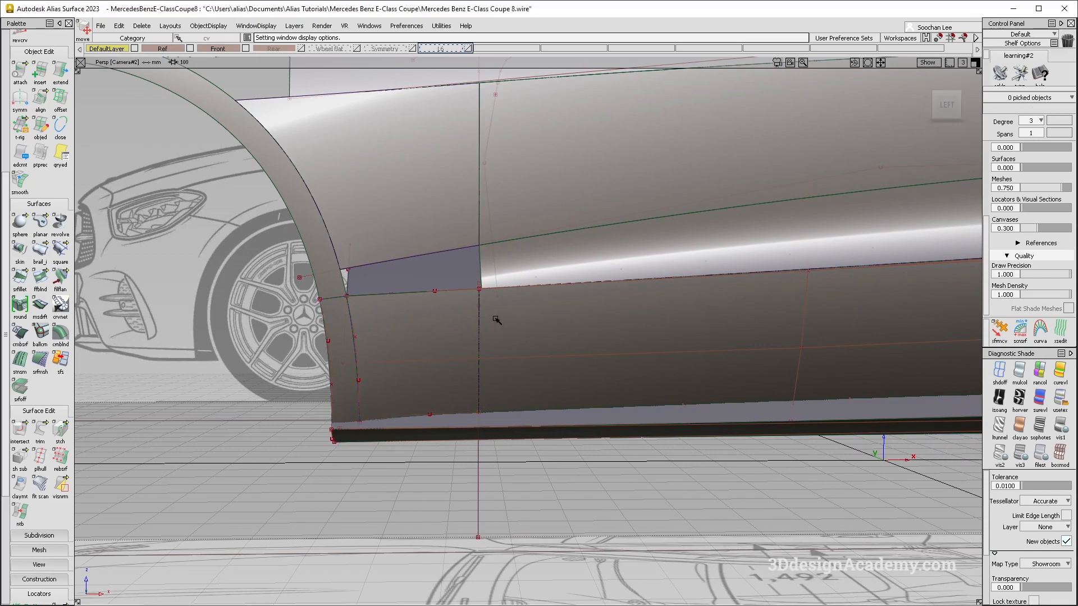
{"action": "right_click_drag", "start_coordinate": [503, 122], "coordinate": [483, 252], "text": "alt+shift"}
{"action": "left_click_drag", "start_coordinate": [483, 253], "coordinate": [514, 339], "text": "alt+shift"}
{"action": "left_click_drag", "start_coordinate": [514, 339], "coordinate": [500, 248], "text": "ctrl+shift"}
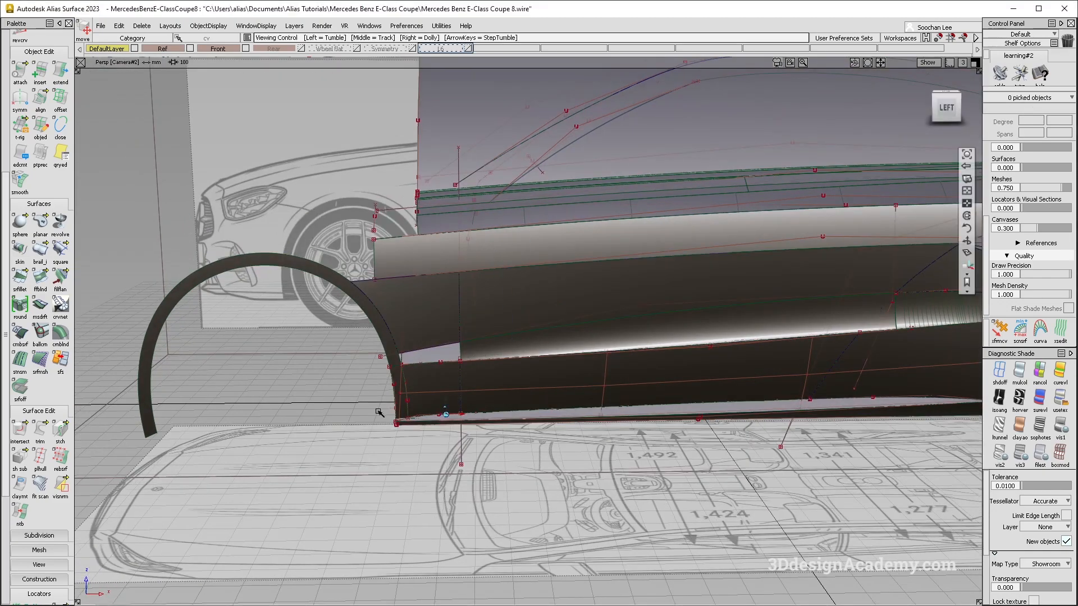
{"action": "left_click_drag", "start_coordinate": [392, 415], "coordinate": [408, 256], "text": "alt+shift"}
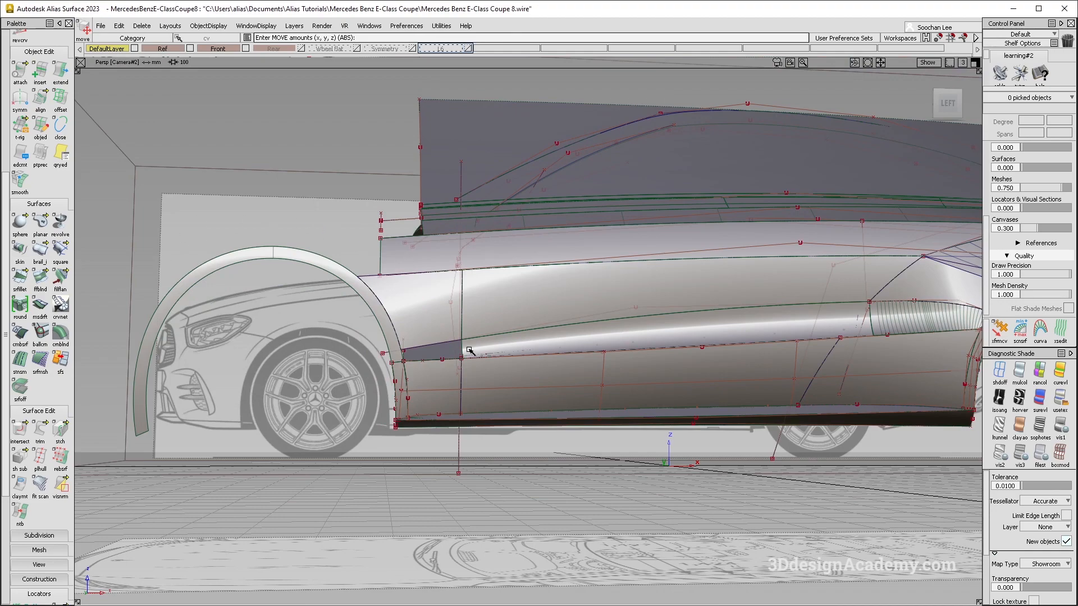
{"action": "right_click_drag", "start_coordinate": [466, 329], "coordinate": [500, 354], "text": "alt+shift"}
{"action": "left_click_drag", "start_coordinate": [501, 353], "coordinate": [515, 333], "text": "alt+shift"}
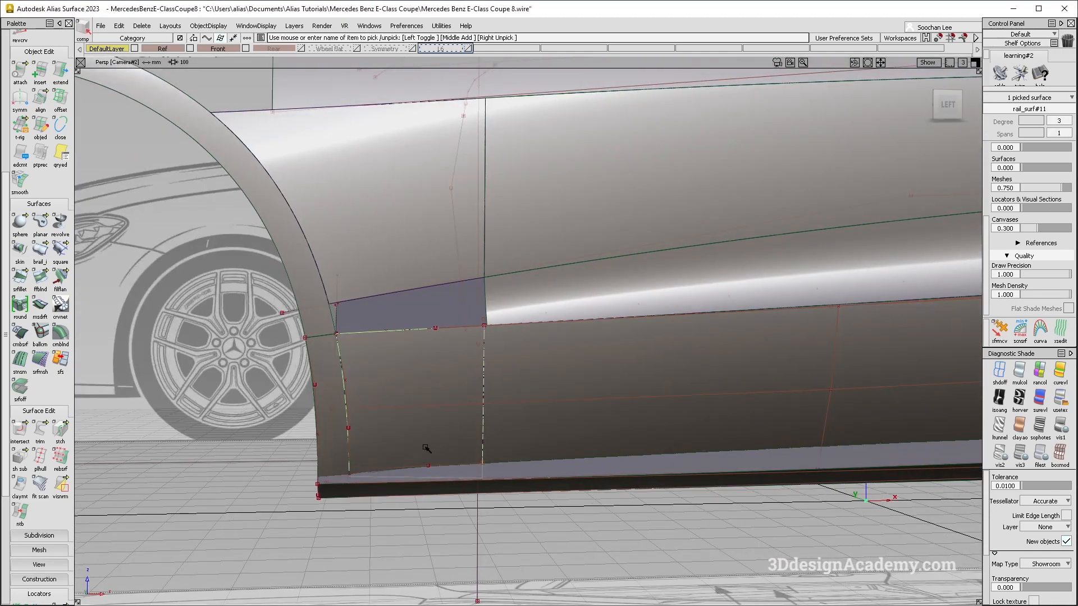
Check the corner surface and the adjoining lower body side surface individually, including their shape seen from the front
{"action": "left_click_drag", "start_coordinate": [494, 446], "coordinate": [530, 509], "text": "alt+shift"}
{"action": "left_click", "coordinate": [439, 461]}
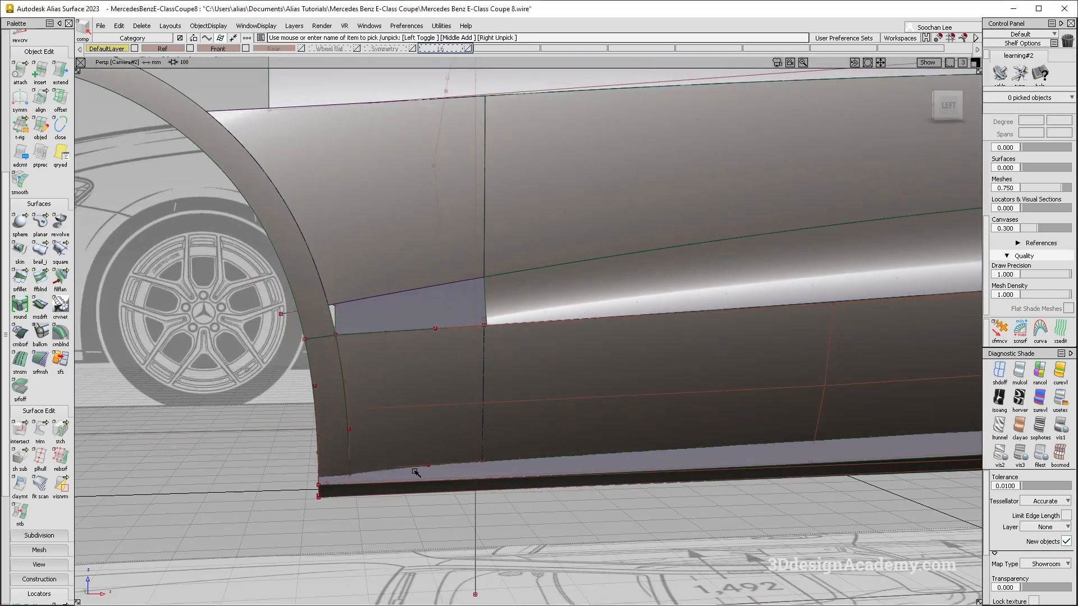
{"action": "left_click_drag", "start_coordinate": [494, 464], "coordinate": [795, 408], "text": "alt+shift"}
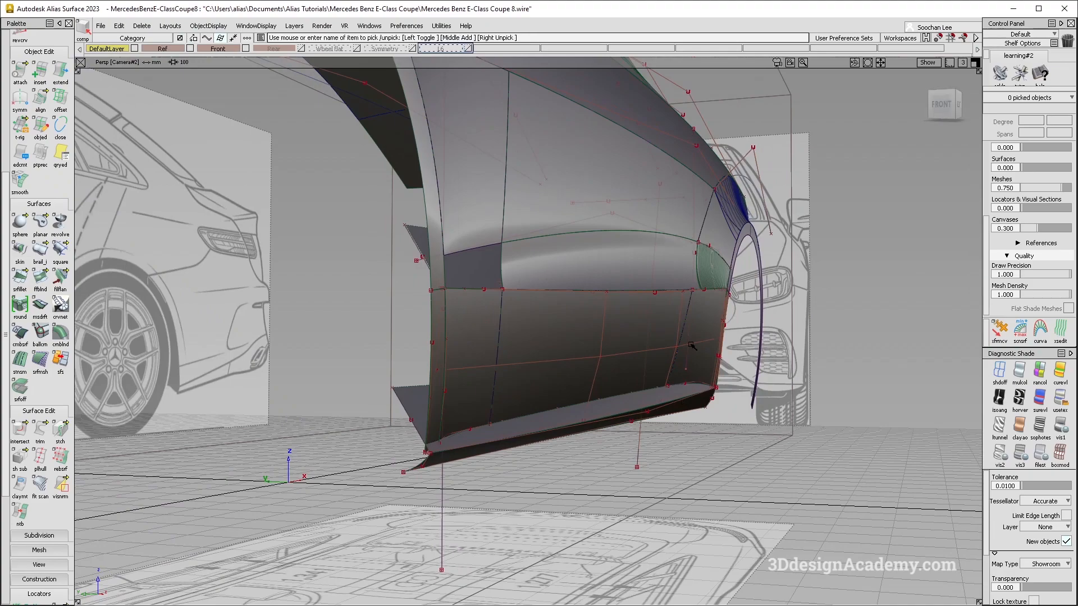
{"action": "left_click", "coordinate": [623, 372]}
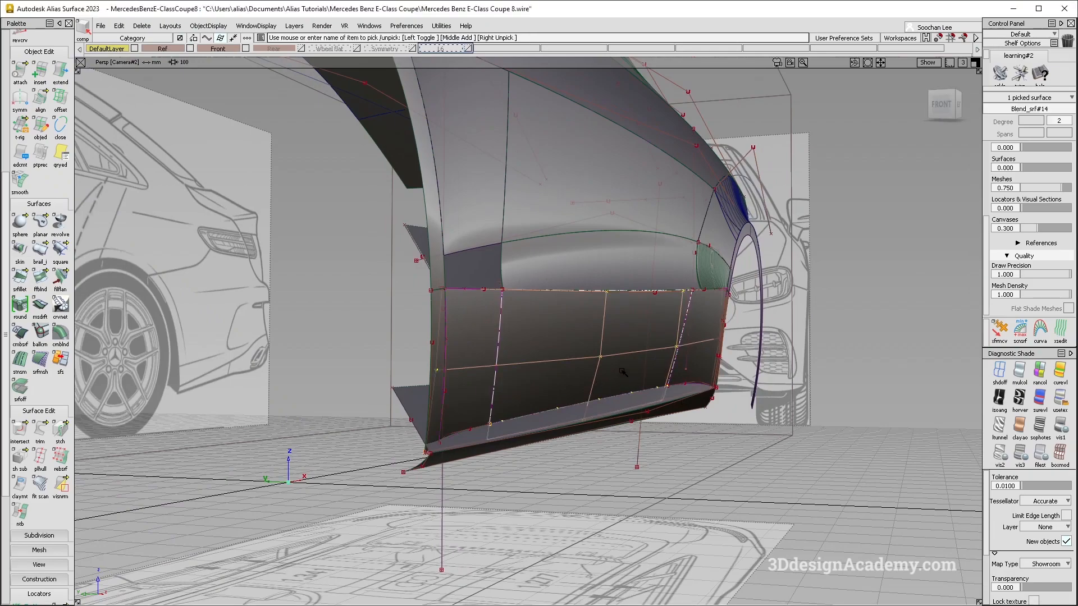
{"action": "left_click", "coordinate": [618, 432]}
{"action": "left_click_drag", "start_coordinate": [618, 431], "coordinate": [488, 409], "text": "alt+shift"}
{"action": "key", "text": "alt+g"}
{"action": "right_click_drag", "start_coordinate": [679, 464], "coordinate": [527, 491], "text": "alt+shift"}
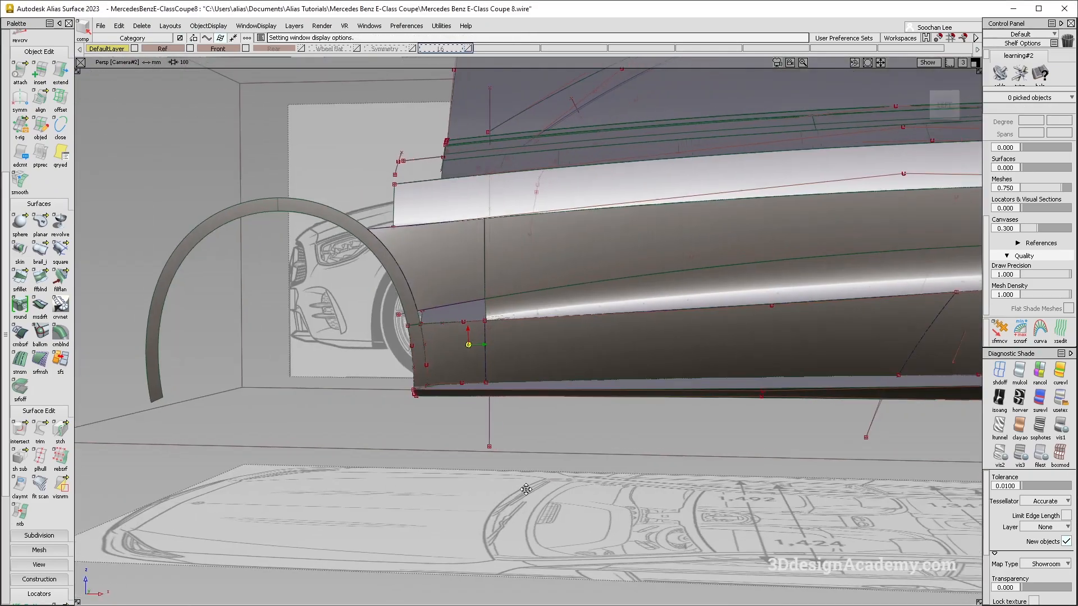
Review the highlights along the whole body side without the model curves, including the lower area behind the front wheel arch
{"action": "middle_click_drag", "start_coordinate": [527, 491], "coordinate": [486, 489], "text": "alt+shift"}
{"action": "key", "text": "alt+m"}
{"action": "left_click_drag", "start_coordinate": [620, 460], "coordinate": [643, 440], "text": "alt+shift"}
{"action": "right_click_drag", "start_coordinate": [642, 440], "coordinate": [491, 447], "text": "alt+shift"}
{"action": "mouse_move", "coordinate": [491, 447]}
{"action": "left_mouse_down", "text": "alt+shift"}
{"action": "mouse_move", "coordinate": [463, 425]}
{"action": "mouse_move", "coordinate": [442, 428]}
{"action": "mouse_move", "coordinate": [443, 416]}
{"action": "mouse_move", "coordinate": [449, 490]}
{"action": "mouse_move", "coordinate": [481, 457]}
{"action": "left_mouse_up", "text": "alt+shift"}
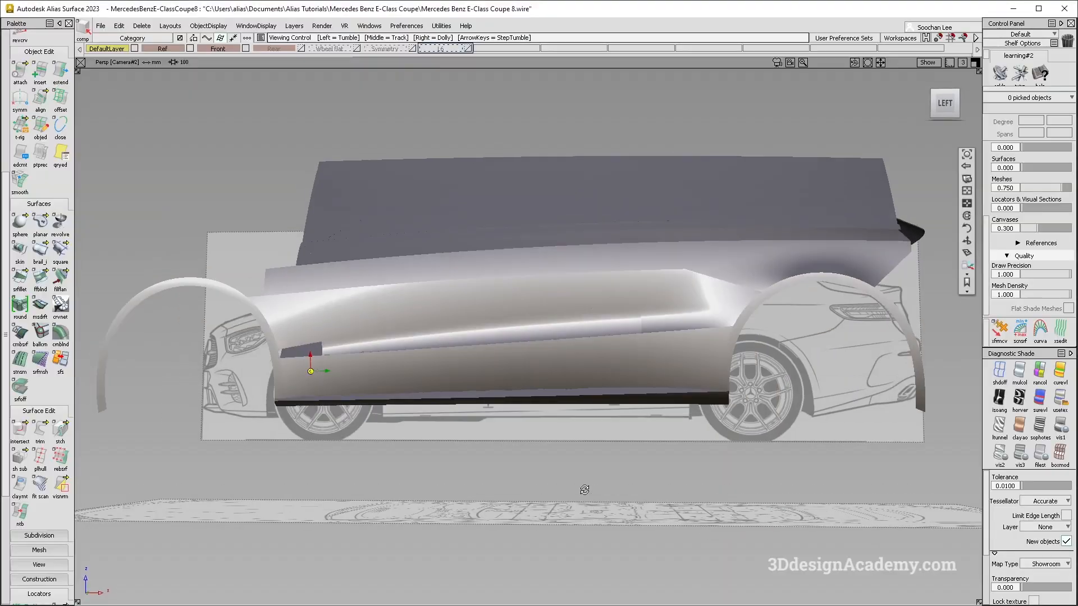
{"action": "left_click_drag", "start_coordinate": [605, 511], "coordinate": [570, 503], "text": "alt+shift"}
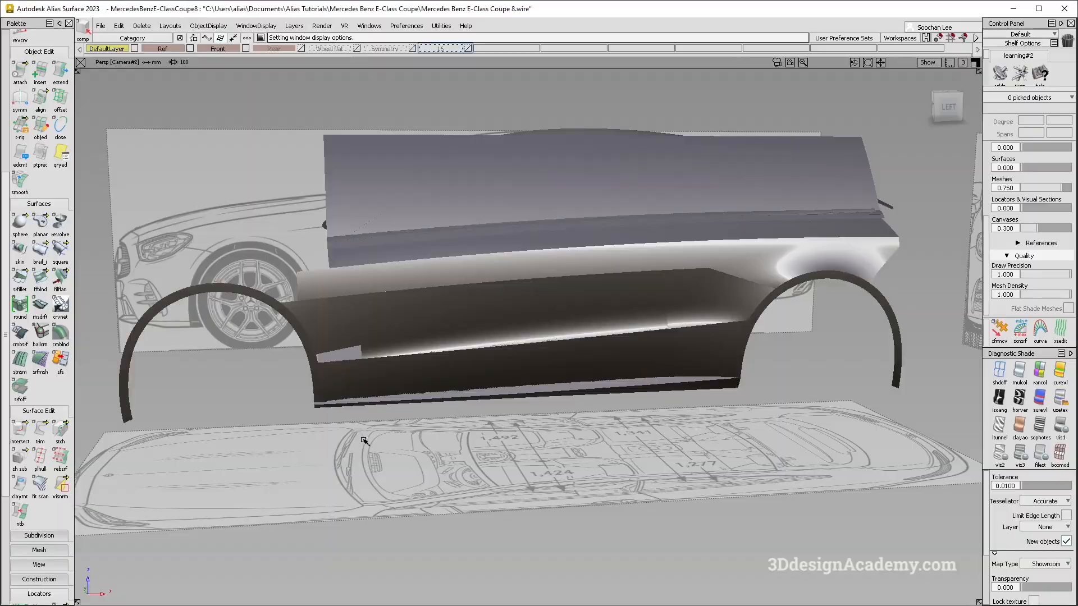
{"action": "left_click_drag", "start_coordinate": [336, 472], "coordinate": [339, 402], "text": "alt+shift"}
{"action": "mouse_move", "coordinate": [338, 402]}
{"action": "right_mouse_down", "text": "alt+shift"}
{"action": "mouse_move", "coordinate": [500, 479]}
{"action": "mouse_move", "coordinate": [481, 488]}
{"action": "right_mouse_up", "text": "alt+shift"}
{"action": "left_click_drag", "start_coordinate": [481, 488], "coordinate": [506, 514], "text": "alt+shift"}
{"action": "right_click_drag", "start_coordinate": [507, 518], "coordinate": [411, 462], "text": "ctrl+shift"}
{"action": "right_click_drag", "start_coordinate": [320, 390], "coordinate": [387, 381], "text": "alt+shift"}
{"action": "left_click_drag", "start_coordinate": [387, 381], "coordinate": [402, 396], "text": "alt+shift"}
Use Transform CV on Blend_srf#14's mid-length bottom CV, including the CV directly above it, and shift both slightly
{"action": "left_click_drag", "start_coordinate": [555, 348], "coordinate": [601, 298], "text": "ctrl+shift"}
{"action": "left_click", "coordinate": [580, 352]}
{"action": "mouse_move", "coordinate": [580, 352]}
{"action": "left_mouse_down", "text": "alt+shift"}
{"action": "mouse_move", "coordinate": [608, 387]}
{"action": "mouse_move", "coordinate": [492, 386]}
{"action": "left_mouse_up", "text": "alt+shift"}
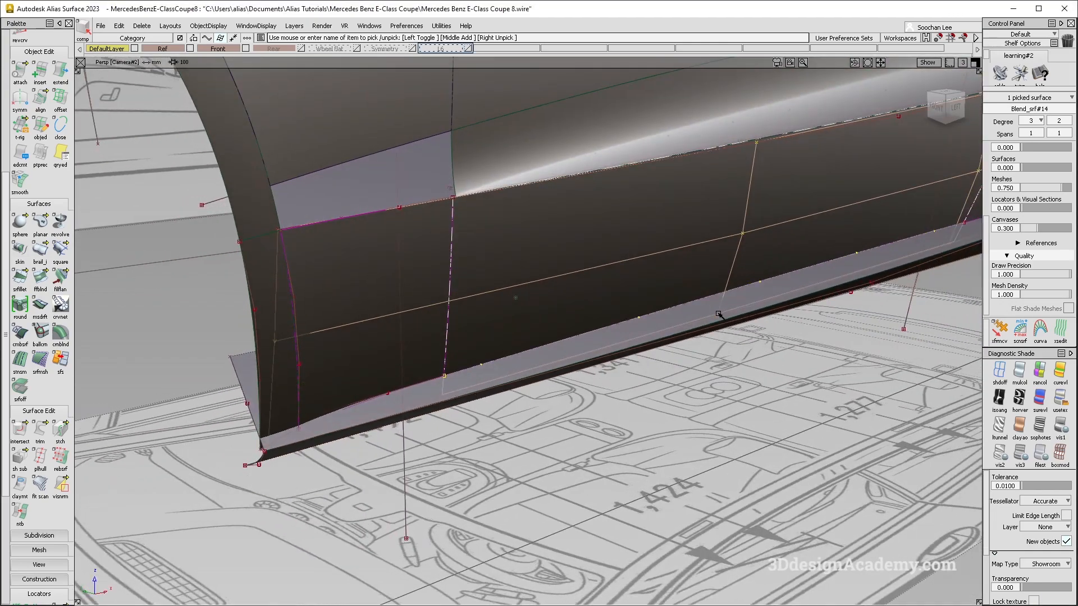
{"action": "mouse_move", "coordinate": [447, 381]}
{"action": "left_mouse_down", "text": "alt+shift"}
{"action": "mouse_move", "coordinate": [497, 399]}
{"action": "mouse_move", "coordinate": [522, 382]}
{"action": "mouse_move", "coordinate": [484, 397]}
{"action": "left_mouse_up", "text": "alt+shift"}
{"action": "left_click_drag", "start_coordinate": [661, 411], "coordinate": [674, 348], "text": "ctrl+shift"}
{"action": "left_click", "coordinate": [674, 346]}
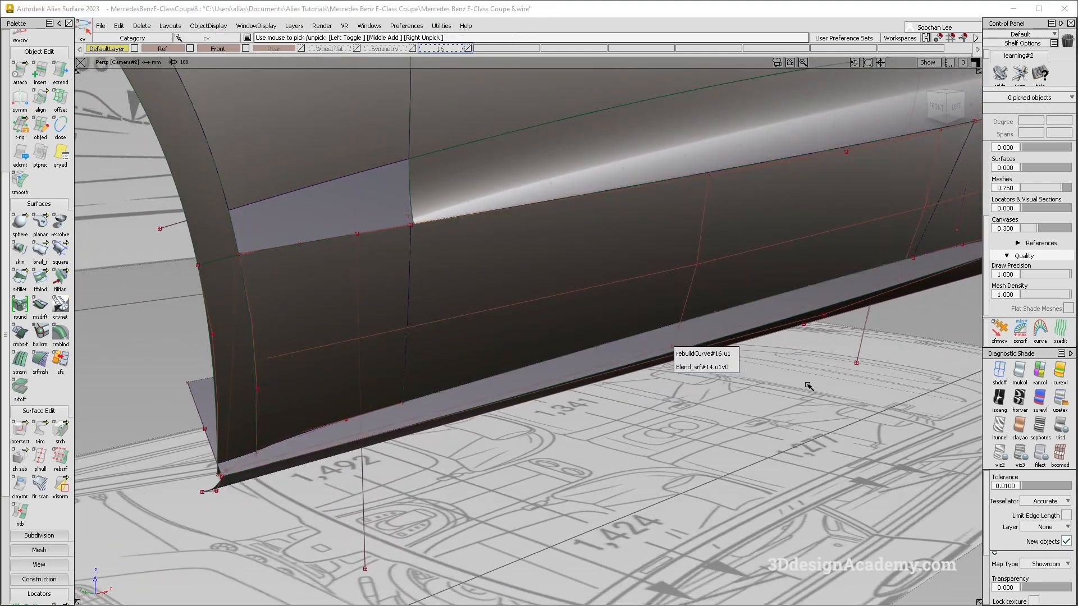
{"action": "left_click", "coordinate": [683, 335]}
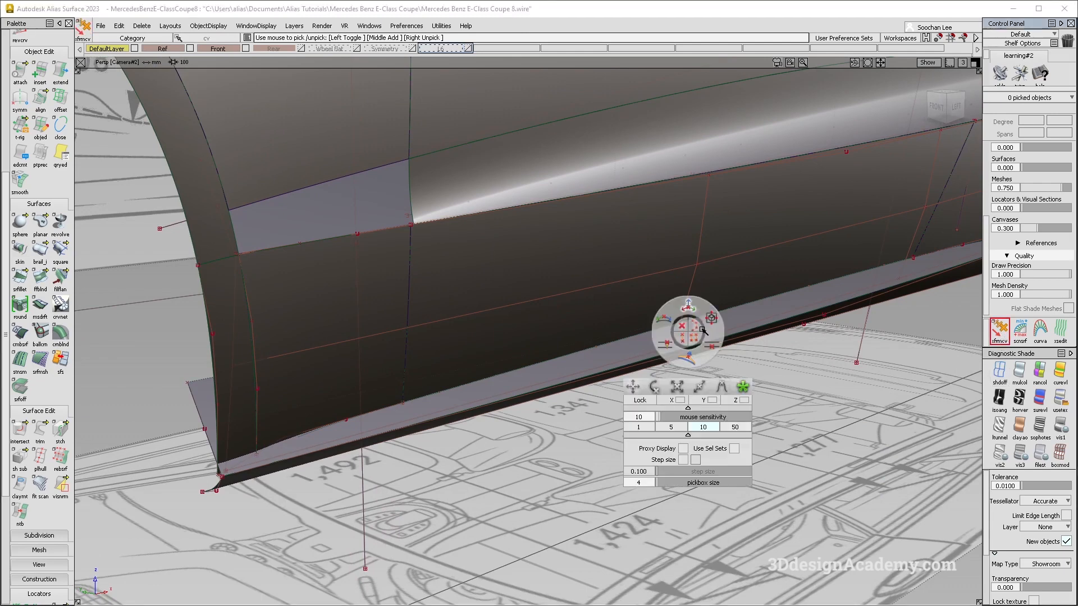
{"action": "left_click", "coordinate": [699, 322]}
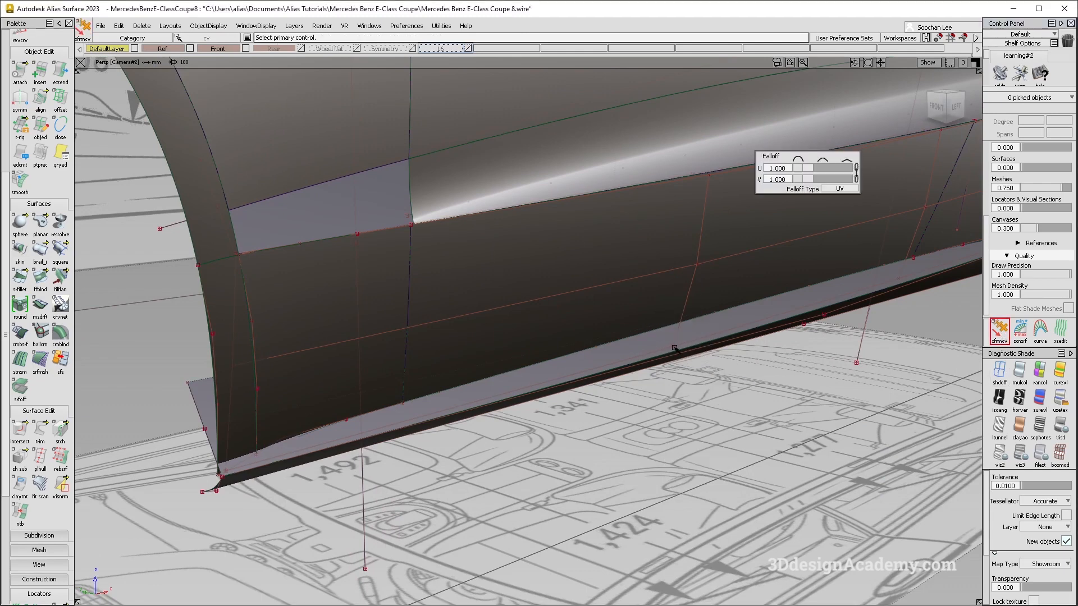
{"action": "left_click", "coordinate": [675, 349]}
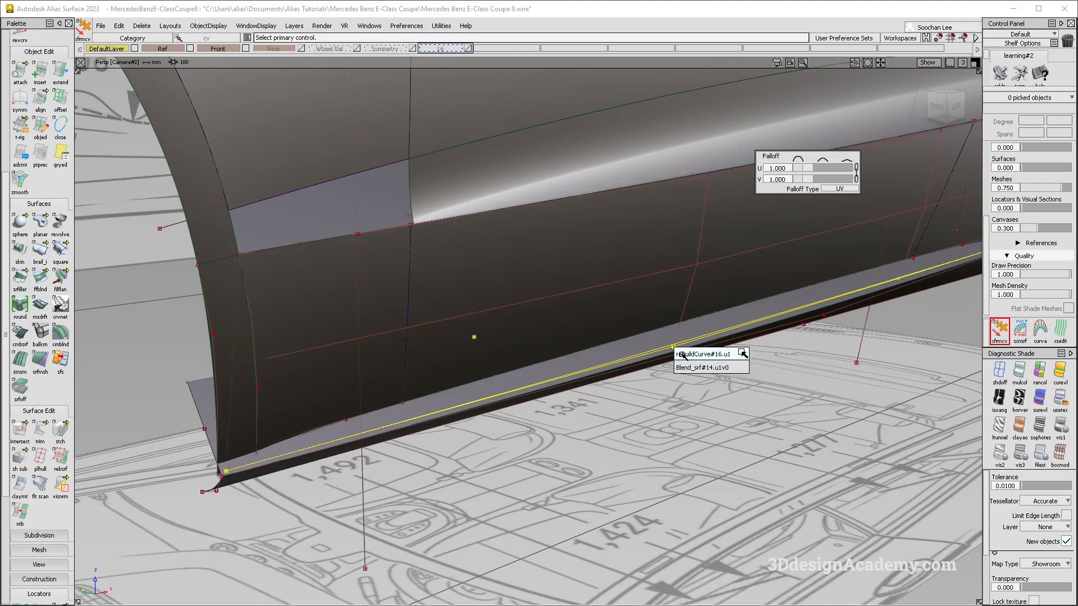
{"action": "left_click", "coordinate": [740, 367]}
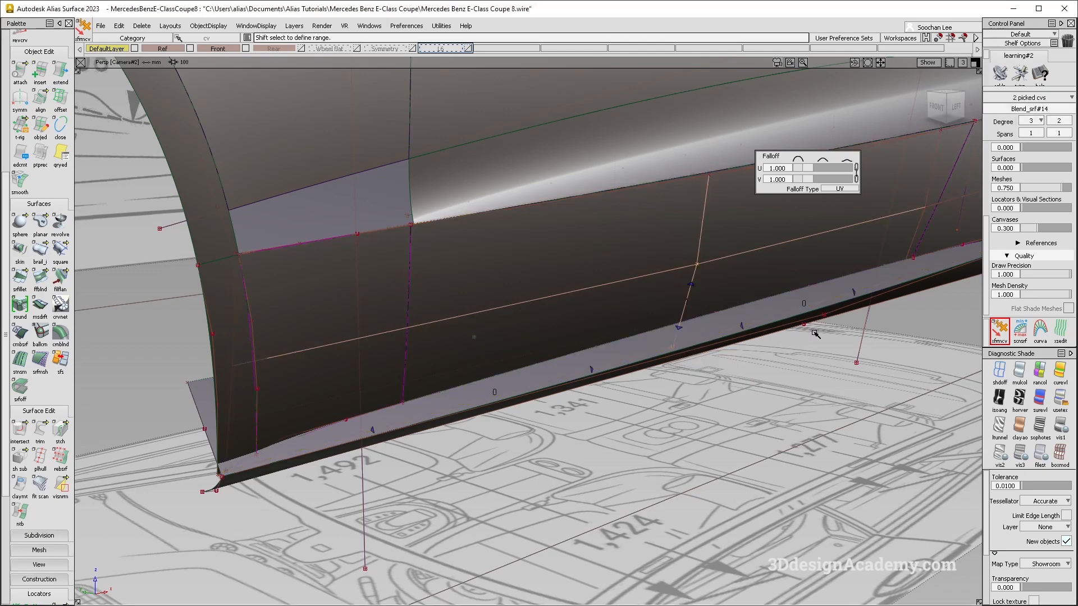
{"action": "middle_click_drag", "start_coordinate": [826, 325], "coordinate": [681, 387], "text": "alt+shift"}
{"action": "right_click", "coordinate": [713, 385]}
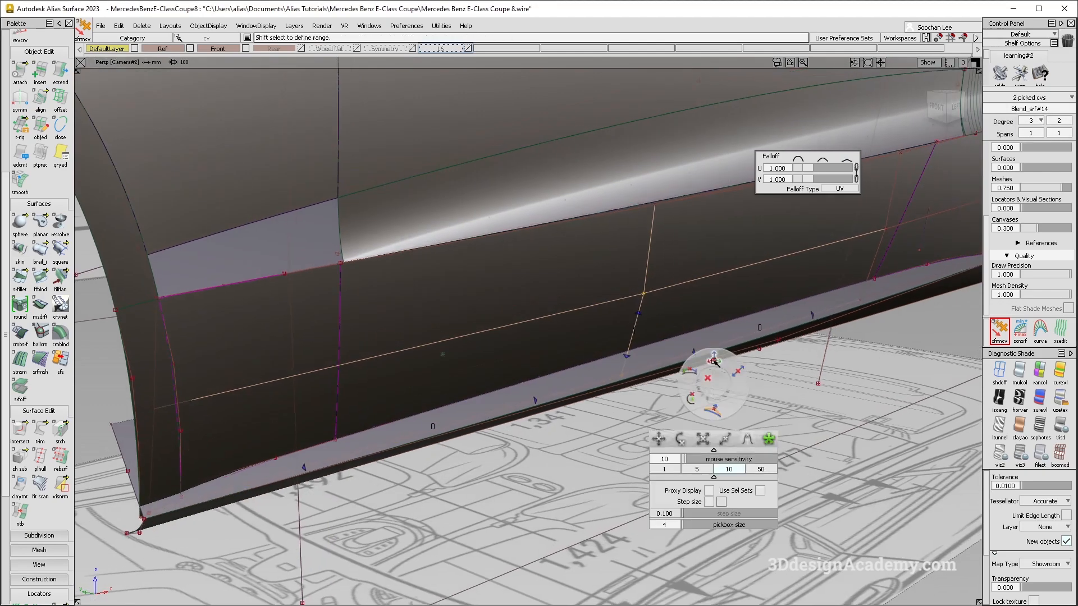
{"action": "left_click", "coordinate": [714, 362]}
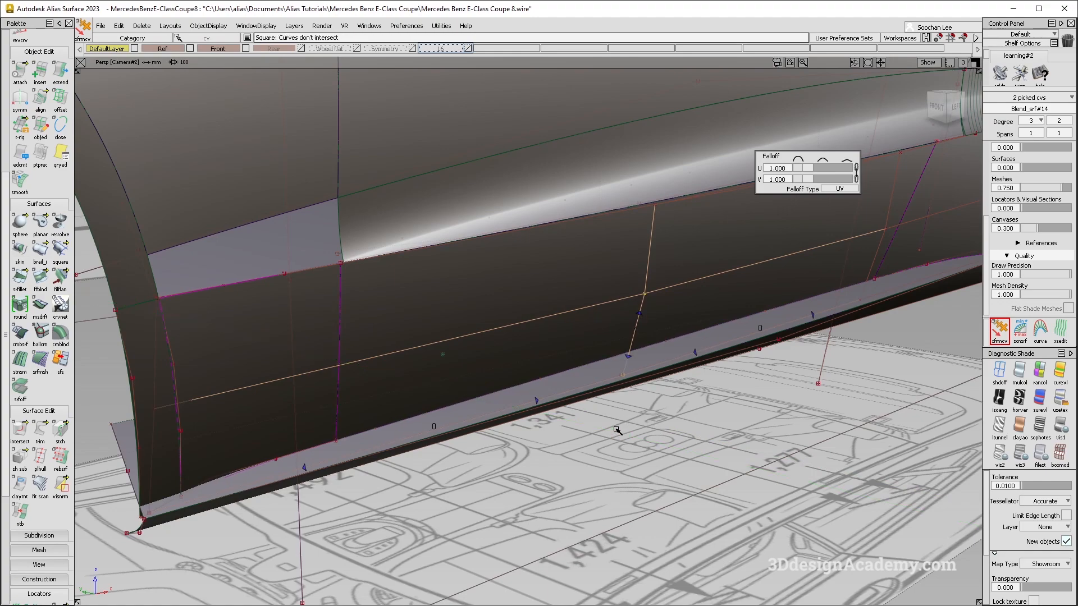
Refine the picked mid-length CVs of the lower side surface by about -0.44 mm in Y, judging the highlights without model curves
{"action": "key", "text": "alt+m"}
{"action": "left_click_drag", "start_coordinate": [627, 433], "coordinate": [500, 433], "text": "alt+shift"}
{"action": "right_click_drag", "start_coordinate": [500, 433], "coordinate": [436, 430], "text": "alt+shift"}
{"action": "left_click_drag", "start_coordinate": [435, 430], "coordinate": [419, 402], "text": "alt+shift"}
{"action": "left_click_drag", "start_coordinate": [419, 469], "coordinate": [499, 473], "text": "alt+shift"}
{"action": "left_click_drag", "start_coordinate": [387, 456], "coordinate": [522, 451], "text": "alt+shift"}
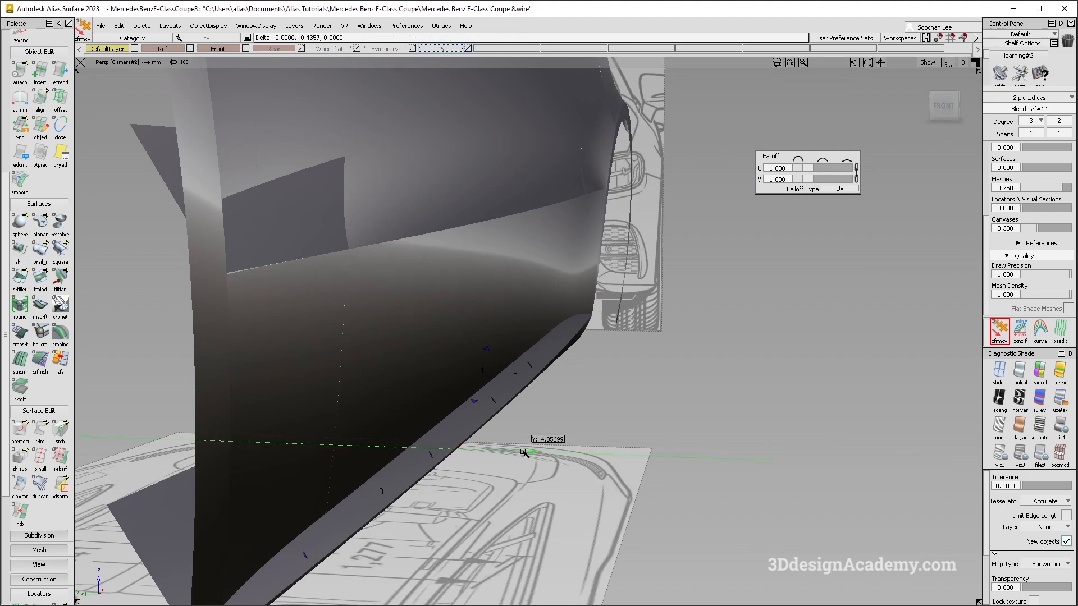
{"action": "left_click_drag", "start_coordinate": [522, 452], "coordinate": [669, 392], "text": "alt+shift"}
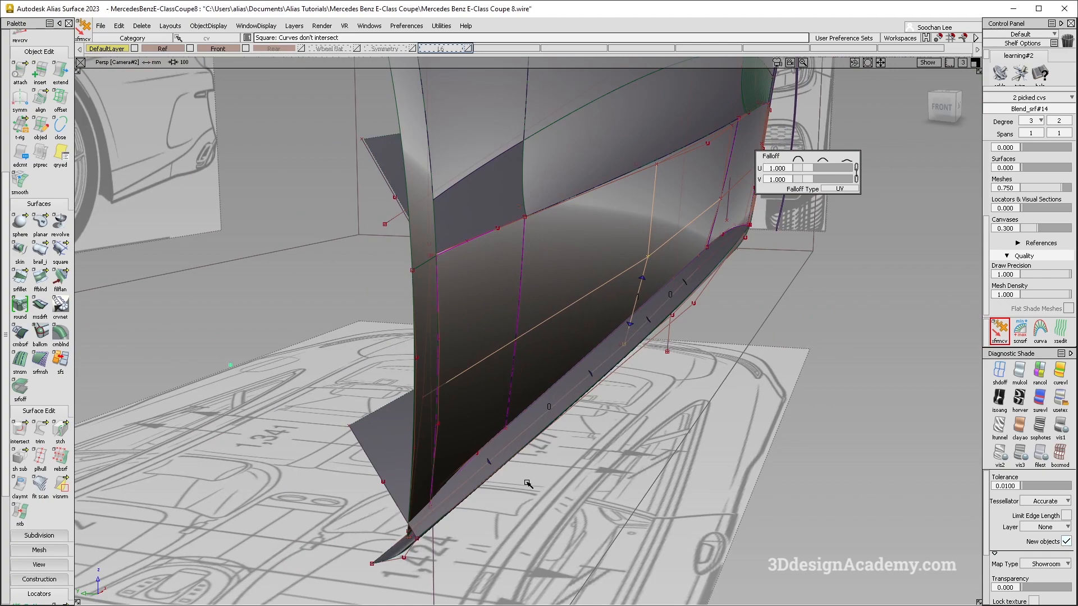
Use Transform CV on the bottom front corner CV of Blend_srf#14, extending the range to the CV above it, and adjust both
{"action": "left_click_drag", "start_coordinate": [526, 490], "coordinate": [530, 485], "text": "alt+shift"}
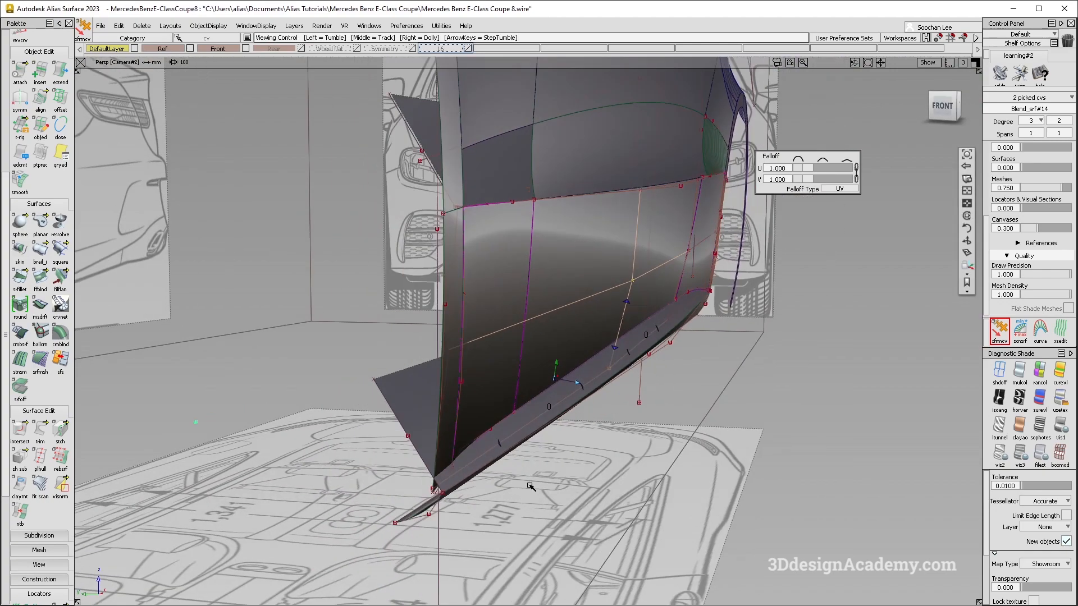
{"action": "left_click_drag", "start_coordinate": [442, 498], "coordinate": [447, 489], "text": "alt+shift"}
{"action": "right_click_drag", "start_coordinate": [447, 488], "coordinate": [411, 489], "text": "alt+shift"}
{"action": "left_click_drag", "start_coordinate": [411, 488], "coordinate": [453, 461], "text": "alt+shift"}
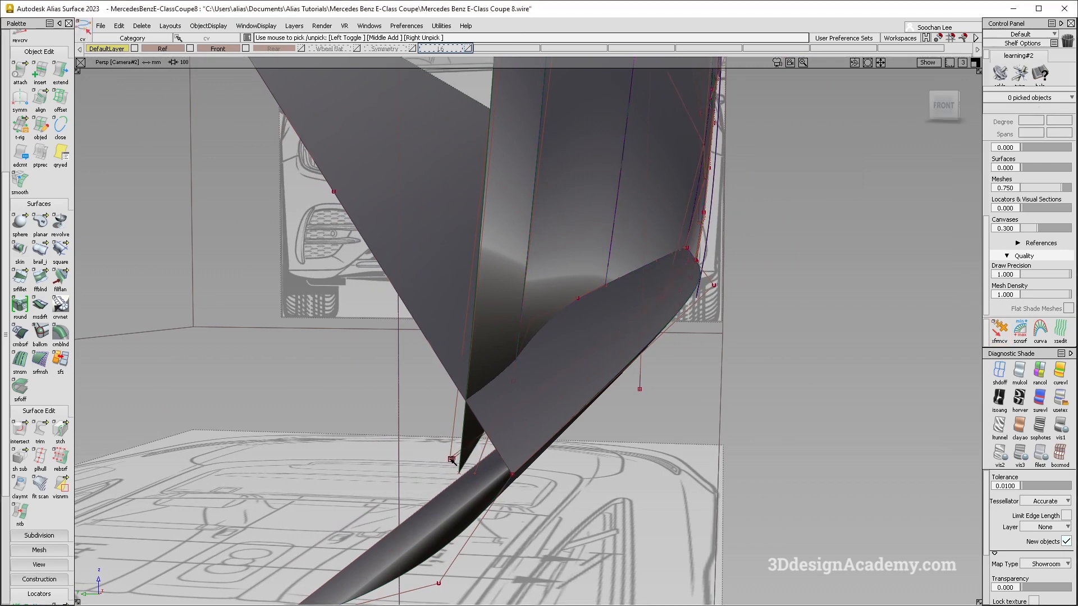
{"action": "left_click", "coordinate": [452, 459]}
{"action": "right_click_drag", "start_coordinate": [453, 460], "coordinate": [541, 440], "text": "alt+shift"}
{"action": "left_click_drag", "start_coordinate": [542, 439], "coordinate": [548, 433], "text": "alt+shift"}
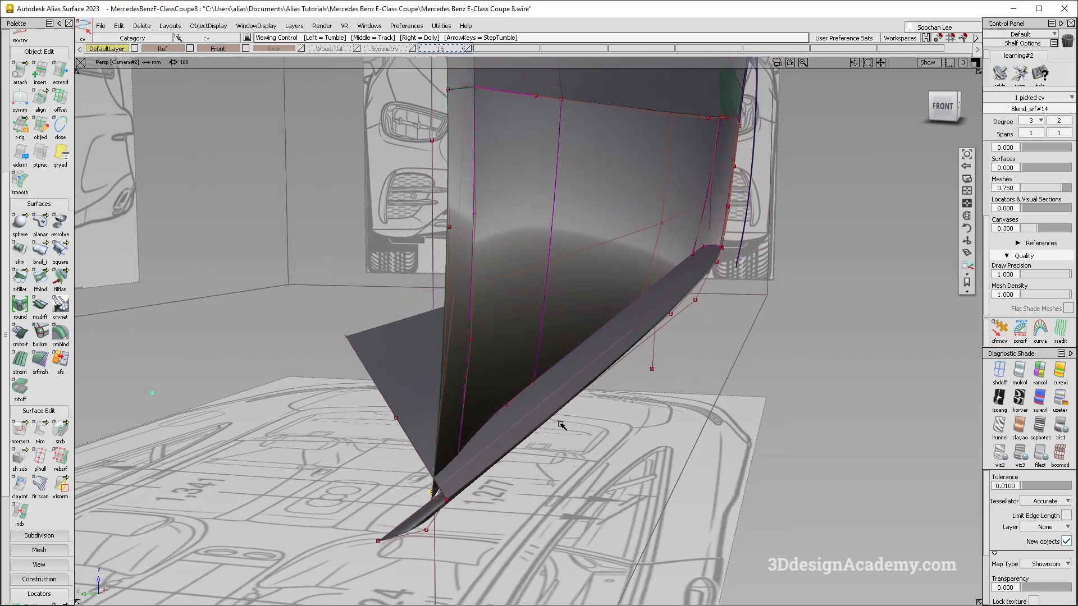
{"action": "left_click_drag", "start_coordinate": [414, 397], "coordinate": [444, 380], "text": "ctrl+shift"}
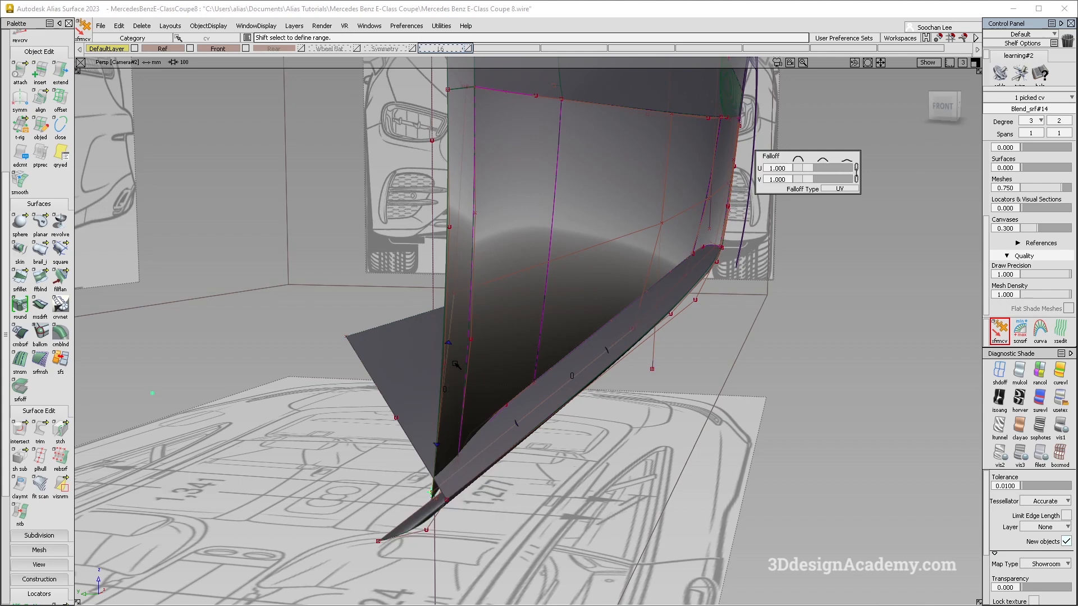
{"action": "left_click", "coordinate": [449, 344], "text": "shift"}
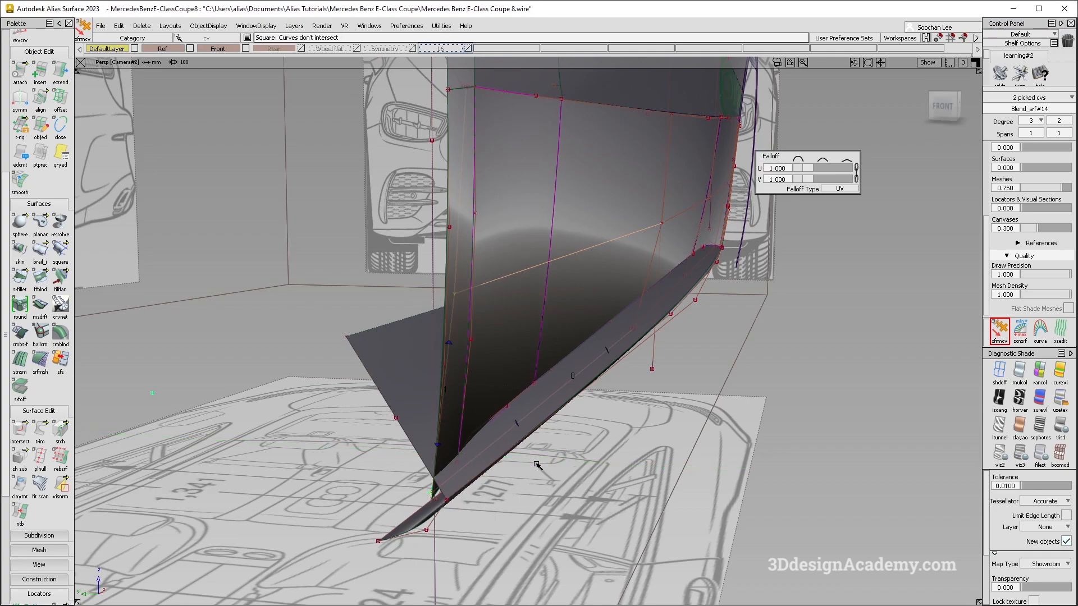
{"action": "left_click_drag", "start_coordinate": [548, 473], "coordinate": [580, 469], "text": "alt+shift"}
{"action": "key", "text": "alt+m"}
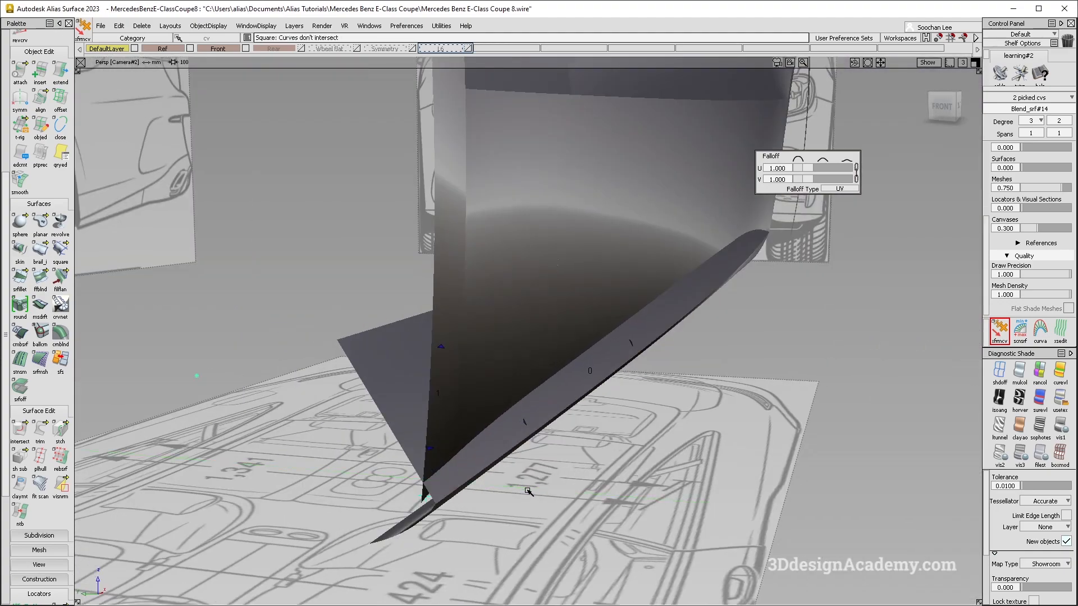
Review the lower side surface's highlights behind the front wheel arch from the front and side, with and without model curves
{"action": "left_click_drag", "start_coordinate": [555, 493], "coordinate": [512, 510], "text": "alt+shift"}
{"action": "key", "text": "alt+m"}
{"action": "right_click_drag", "start_coordinate": [445, 479], "coordinate": [656, 509], "text": "alt+shift"}
{"action": "left_click_drag", "start_coordinate": [657, 510], "coordinate": [510, 448], "text": "alt+shift"}
{"action": "key", "text": "alt+m"}
{"action": "left_click_drag", "start_coordinate": [392, 419], "coordinate": [422, 450], "text": "alt+shift"}
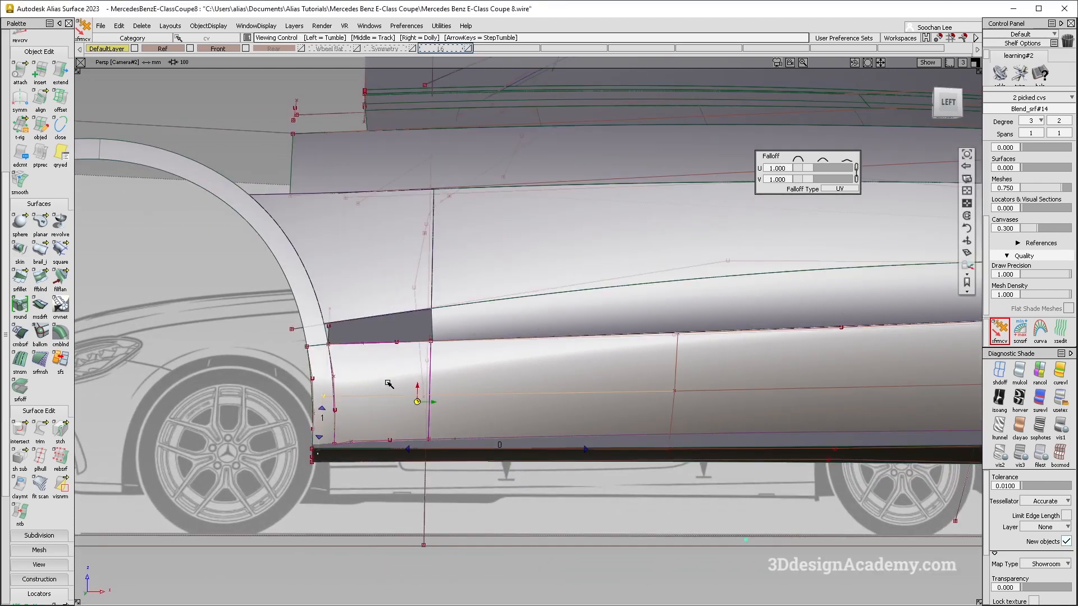
{"action": "right_click_drag", "start_coordinate": [383, 384], "coordinate": [436, 352], "text": "alt+shift"}
{"action": "left_click_drag", "start_coordinate": [436, 351], "coordinate": [175, 494], "text": "alt+shift"}
Move the middle CV on the front edge of the lower side surface slightly in Y to refine the highlight near the wheel arch
{"action": "mouse_move", "coordinate": [279, 450]}
{"action": "left_mouse_down", "text": "ctrl+shift"}
{"action": "mouse_move", "coordinate": [246, 429]}
{"action": "mouse_move", "coordinate": [251, 419]}
{"action": "left_mouse_up", "text": "ctrl+shift"}
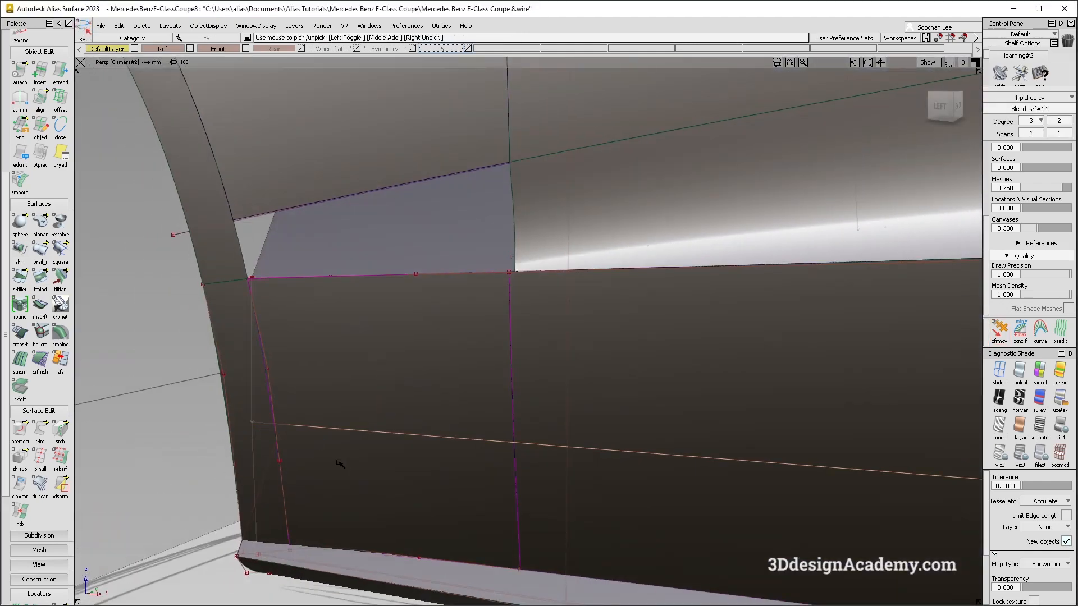
{"action": "left_click", "coordinate": [999, 331]}
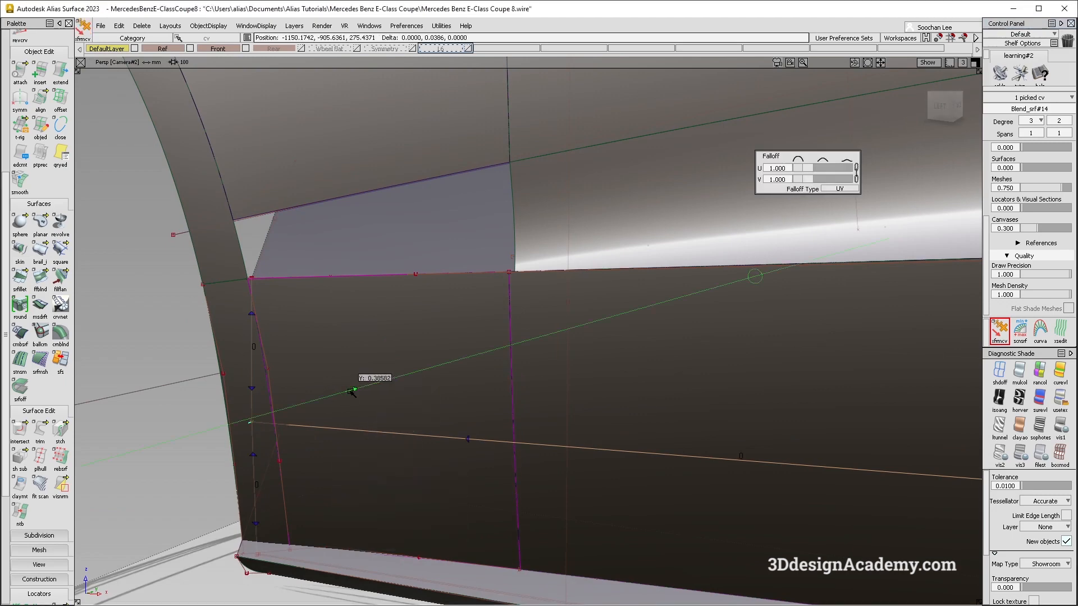
{"action": "key", "text": "alt+m"}
{"action": "mouse_move", "coordinate": [406, 438]}
{"action": "left_mouse_down", "text": "alt+shift"}
{"action": "mouse_move", "coordinate": [374, 455]}
{"action": "mouse_move", "coordinate": [441, 414]}
{"action": "mouse_move", "coordinate": [456, 426]}
{"action": "mouse_move", "coordinate": [459, 409]}
{"action": "left_mouse_up", "text": "alt+shift"}
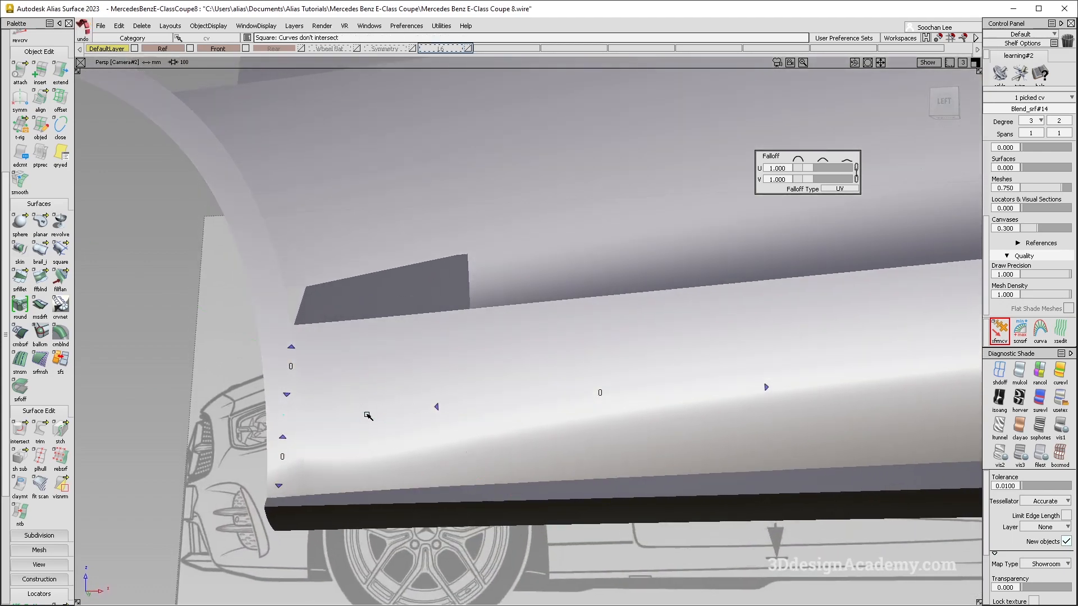
{"action": "mouse_move", "coordinate": [366, 415]}
{"action": "left_mouse_down", "text": "alt+shift"}
{"action": "mouse_move", "coordinate": [438, 454]}
{"action": "mouse_move", "coordinate": [392, 477]}
{"action": "mouse_move", "coordinate": [406, 443]}
{"action": "mouse_move", "coordinate": [352, 435]}
{"action": "left_mouse_up", "text": "alt+shift"}
{"action": "mouse_move", "coordinate": [324, 459]}
{"action": "left_mouse_down", "text": "alt+shift"}
{"action": "mouse_move", "coordinate": [385, 440]}
{"action": "mouse_move", "coordinate": [365, 433]}
{"action": "mouse_move", "coordinate": [362, 447]}
{"action": "mouse_move", "coordinate": [341, 430]}
{"action": "mouse_move", "coordinate": [380, 426]}
{"action": "mouse_move", "coordinate": [388, 444]}
{"action": "left_mouse_up", "text": "alt+shift"}
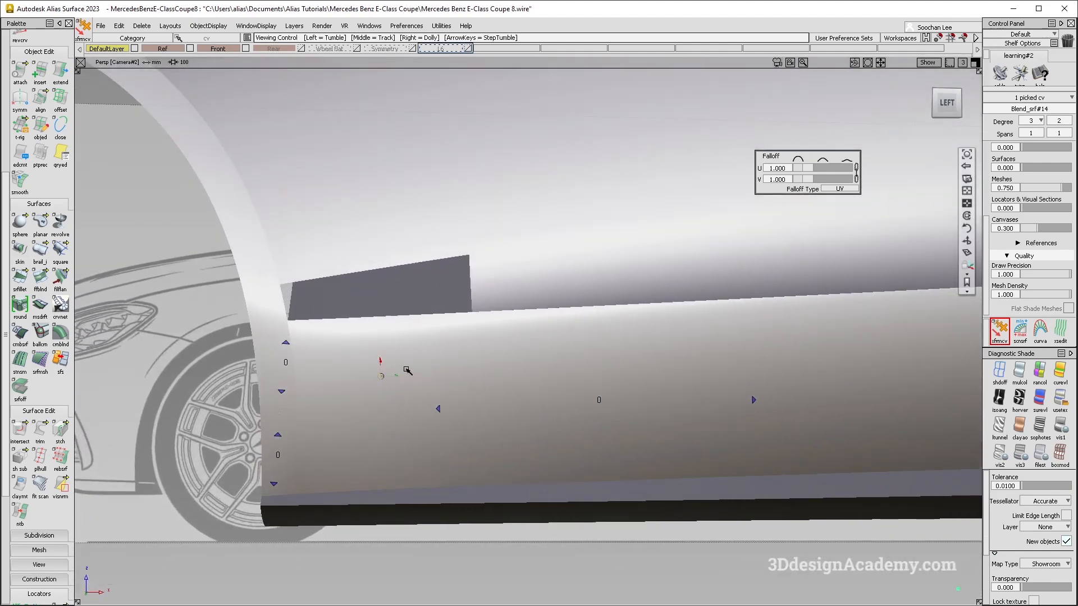
{"action": "mouse_move", "coordinate": [337, 342]}
{"action": "left_mouse_down", "text": "alt+shift"}
{"action": "mouse_move", "coordinate": [349, 351]}
{"action": "mouse_move", "coordinate": [347, 339]}
{"action": "left_mouse_up", "text": "alt+shift"}
{"action": "mouse_move", "coordinate": [351, 434]}
{"action": "left_mouse_down", "text": "alt+shift"}
{"action": "mouse_move", "coordinate": [352, 471]}
{"action": "mouse_move", "coordinate": [323, 463]}
{"action": "mouse_move", "coordinate": [357, 461]}
{"action": "mouse_move", "coordinate": [248, 471]}
{"action": "mouse_move", "coordinate": [188, 454]}
{"action": "mouse_move", "coordinate": [408, 467]}
{"action": "mouse_move", "coordinate": [318, 479]}
{"action": "mouse_move", "coordinate": [414, 470]}
{"action": "mouse_move", "coordinate": [361, 483]}
{"action": "mouse_move", "coordinate": [337, 477]}
{"action": "mouse_move", "coordinate": [466, 447]}
{"action": "mouse_move", "coordinate": [467, 461]}
{"action": "left_mouse_up", "text": "alt+shift"}
{"action": "left_click_drag", "start_coordinate": [348, 462], "coordinate": [400, 493], "text": "alt+shift"}
{"action": "left_click_drag", "start_coordinate": [245, 531], "coordinate": [553, 356], "text": "alt+shift"}
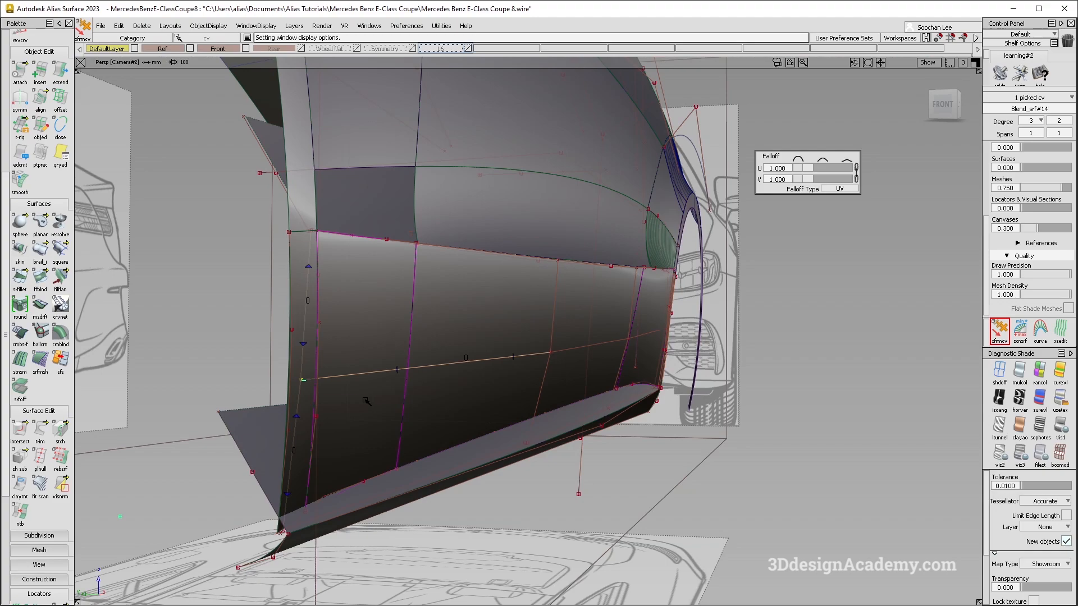
{"action": "middle_click_drag", "start_coordinate": [366, 401], "coordinate": [374, 399]}
Pick the middle-row CV at mid-length of the lower side surface and adjust it in Y to smooth the highlight
{"action": "left_click", "coordinate": [553, 354]}
{"action": "middle_click_drag", "start_coordinate": [548, 351], "coordinate": [509, 380]}
{"action": "left_click_drag", "start_coordinate": [509, 380], "coordinate": [213, 416], "text": "alt+shift"}
{"action": "left_click_drag", "start_coordinate": [481, 450], "coordinate": [370, 456], "text": "alt+shift"}
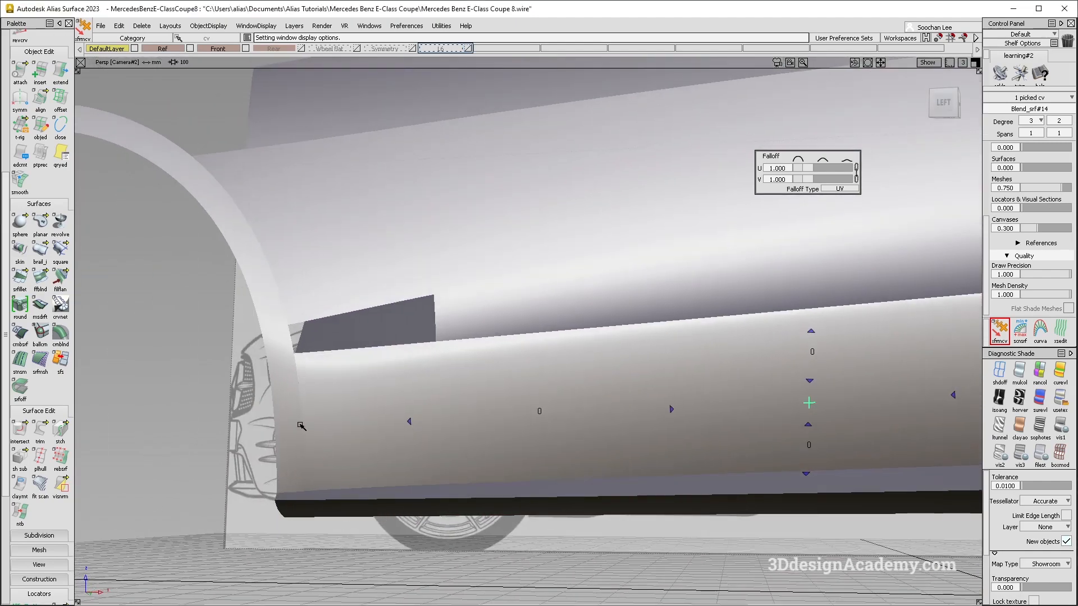
{"action": "left_click_drag", "start_coordinate": [307, 397], "coordinate": [258, 420], "text": "alt+shift"}
{"action": "left_click_drag", "start_coordinate": [381, 446], "coordinate": [529, 438], "text": "alt+shift"}
{"action": "middle_click_drag", "start_coordinate": [536, 439], "coordinate": [519, 441]}
{"action": "mouse_move", "coordinate": [456, 445]}
{"action": "left_mouse_down", "text": "alt+shift"}
{"action": "mouse_move", "coordinate": [440, 460]}
{"action": "mouse_move", "coordinate": [453, 464]}
{"action": "left_mouse_up", "text": "alt+shift"}
Switch Transform CV to normal and UV movement and slide the surface's mid-length CV along V, checking the highlight flow
{"action": "key", "text": "alt+g"}
{"action": "key", "text": "space"}
{"action": "left_click", "coordinate": [500, 482]}
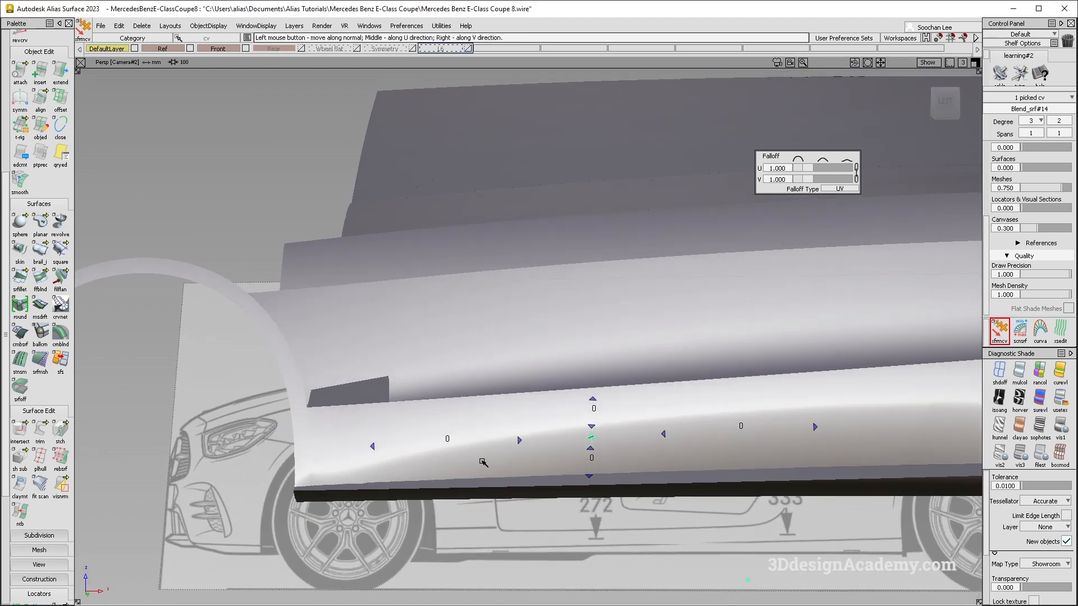
{"action": "mouse_move", "coordinate": [452, 465]}
{"action": "left_mouse_down", "text": "alt+shift"}
{"action": "mouse_move", "coordinate": [447, 456]}
{"action": "mouse_move", "coordinate": [470, 465]}
{"action": "mouse_move", "coordinate": [433, 478]}
{"action": "mouse_move", "coordinate": [453, 467]}
{"action": "left_mouse_up", "text": "alt+shift"}
{"action": "right_click_drag", "start_coordinate": [472, 469], "coordinate": [503, 460]}
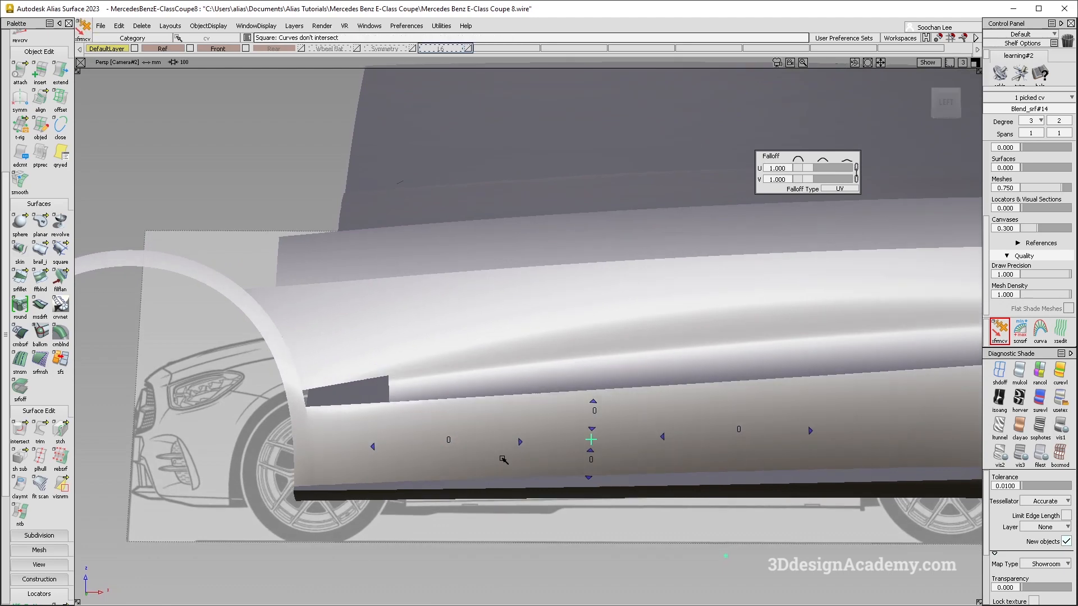
{"action": "left_click_drag", "start_coordinate": [410, 475], "coordinate": [352, 412], "text": "alt+shift"}
{"action": "key", "text": "F2"}
{"action": "right_click_drag", "start_coordinate": [410, 481], "coordinate": [331, 451], "text": "alt+shift"}
{"action": "left_click_drag", "start_coordinate": [331, 451], "coordinate": [306, 484], "text": "alt+shift"}
{"action": "middle_click_drag", "start_coordinate": [306, 483], "coordinate": [349, 453], "text": "alt+shift"}
{"action": "left_click_drag", "start_coordinate": [349, 453], "coordinate": [298, 463], "text": "alt+shift"}
{"action": "mouse_move", "coordinate": [361, 488]}
{"action": "left_mouse_down", "text": "alt+shift"}
{"action": "mouse_move", "coordinate": [380, 475]}
{"action": "mouse_move", "coordinate": [403, 492]}
{"action": "left_mouse_up", "text": "alt+shift"}
Untrim the lower body side surface Blend_srf#14
{"action": "mouse_move", "coordinate": [403, 492]}
{"action": "left_mouse_down", "text": "ctrl+shift"}
{"action": "mouse_move", "coordinate": [393, 469]}
{"action": "mouse_move", "coordinate": [455, 502]}
{"action": "left_mouse_up", "text": "ctrl+shift"}
{"action": "left_click_drag", "start_coordinate": [455, 502], "coordinate": [437, 442], "text": "ctrl+shift"}
{"action": "left_click_drag", "start_coordinate": [489, 405], "coordinate": [556, 352], "text": "alt+shift"}
{"action": "left_click", "coordinate": [532, 427]}
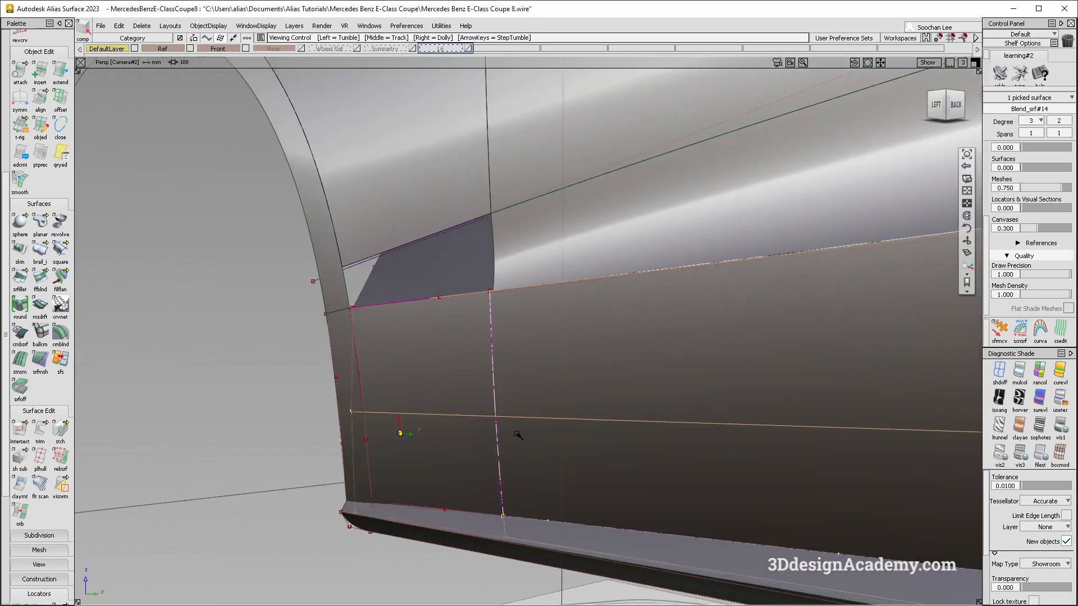
{"action": "left_click_drag", "start_coordinate": [532, 428], "coordinate": [542, 449], "text": "alt+shift"}
{"action": "left_click_drag", "start_coordinate": [40, 430], "coordinate": [90, 437]}
{"action": "left_click", "coordinate": [495, 373]}
{"action": "left_click_drag", "start_coordinate": [481, 373], "coordinate": [468, 436], "text": "alt+shift"}
Delete the leftover curve in front of the lower corner behind the wheel arch
{"action": "left_click_drag", "start_coordinate": [280, 488], "coordinate": [298, 504], "text": "ctrl+shift"}
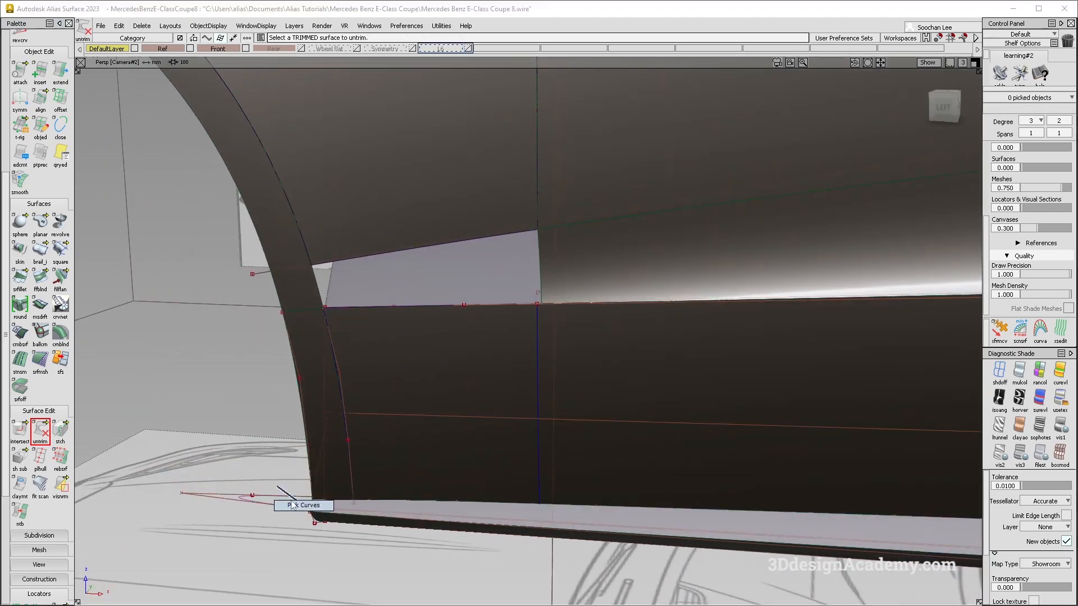
{"action": "left_click", "coordinate": [284, 498]}
{"action": "key", "text": "Delete"}
Isolate the wheel arch corner strip and the untrimmed lower side surface by hiding all unselected objects
{"action": "left_click_drag", "start_coordinate": [357, 427], "coordinate": [335, 388], "text": "ctrl+shift"}
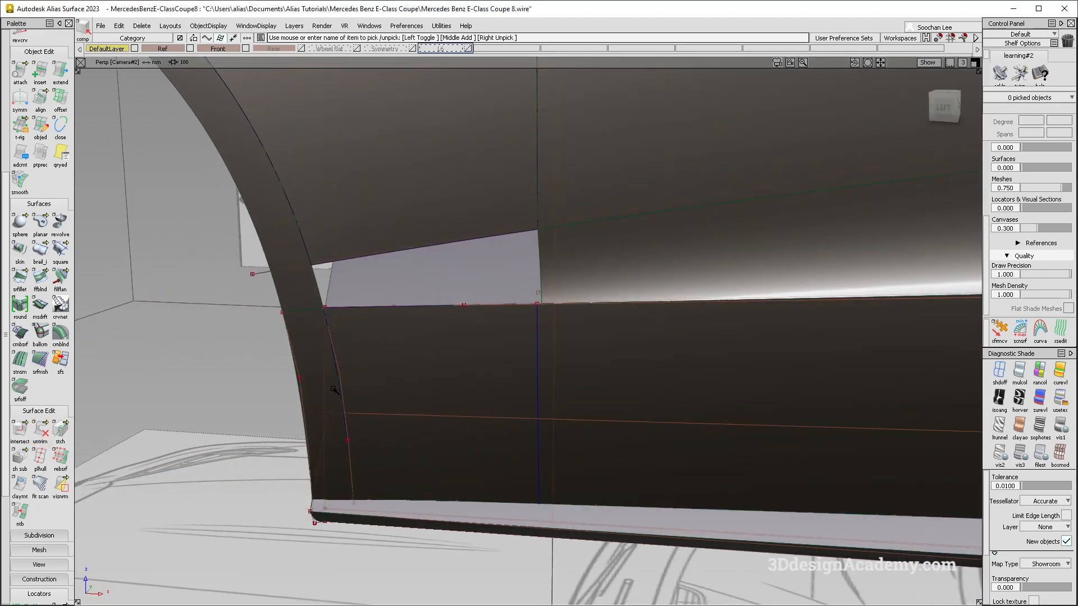
{"action": "left_click", "coordinate": [335, 388]}
{"action": "left_click", "coordinate": [608, 408]}
{"action": "left_click", "coordinate": [209, 25]}
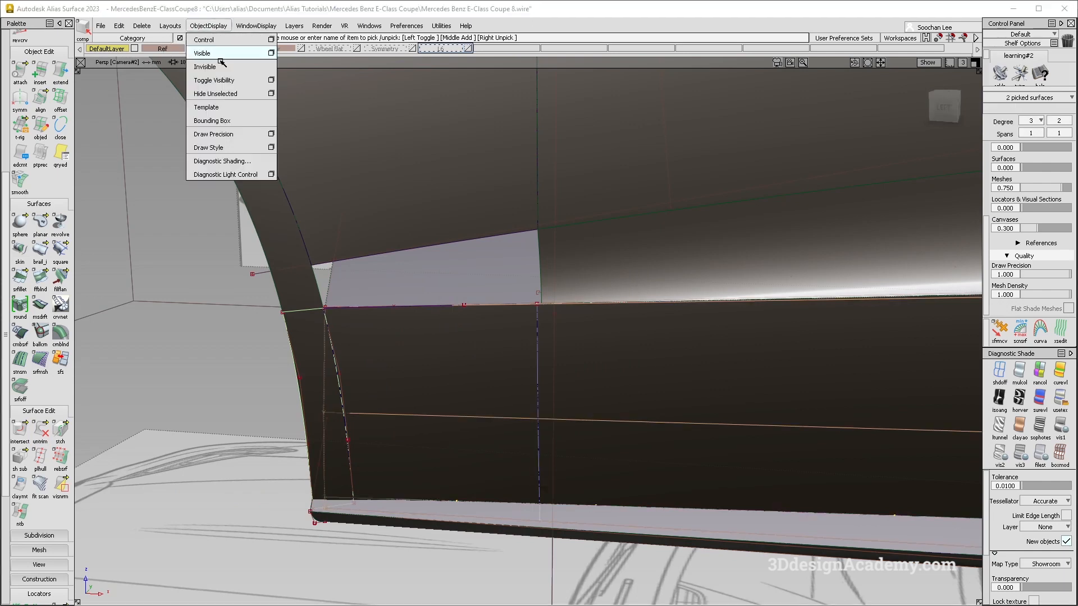
{"action": "left_click", "coordinate": [221, 93]}
{"action": "left_click_drag", "start_coordinate": [269, 318], "coordinate": [292, 350], "text": "alt+shift"}
{"action": "left_click_drag", "start_coordinate": [318, 417], "coordinate": [334, 436], "text": "ctrl+shift"}
{"action": "scroll", "coordinate": [334, 436], "scroll_direction": "up", "scroll_amount": 3}
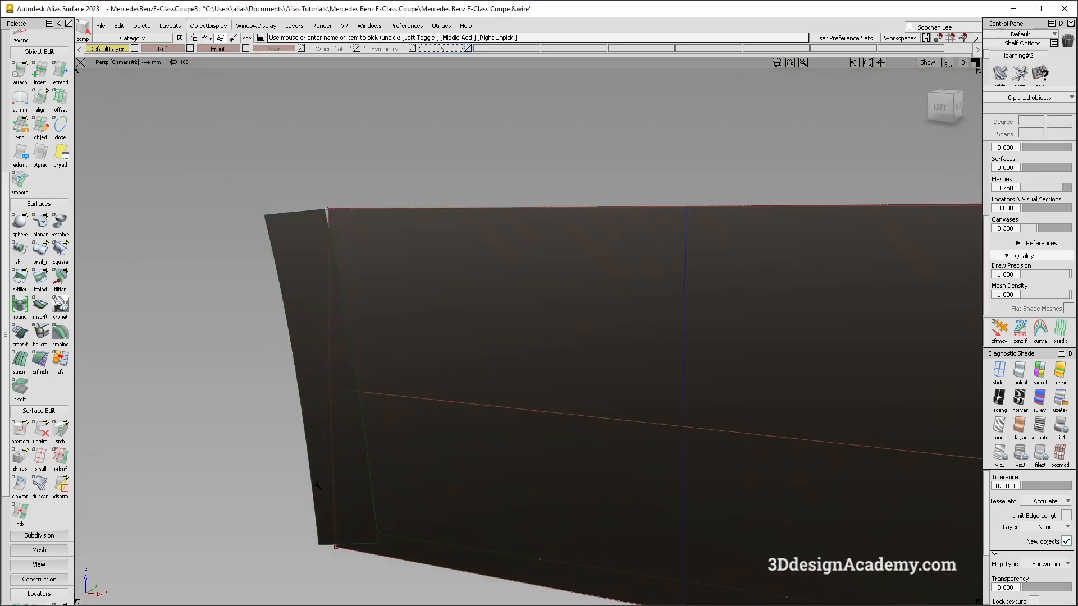
{"action": "left_click", "coordinate": [49, 312]}
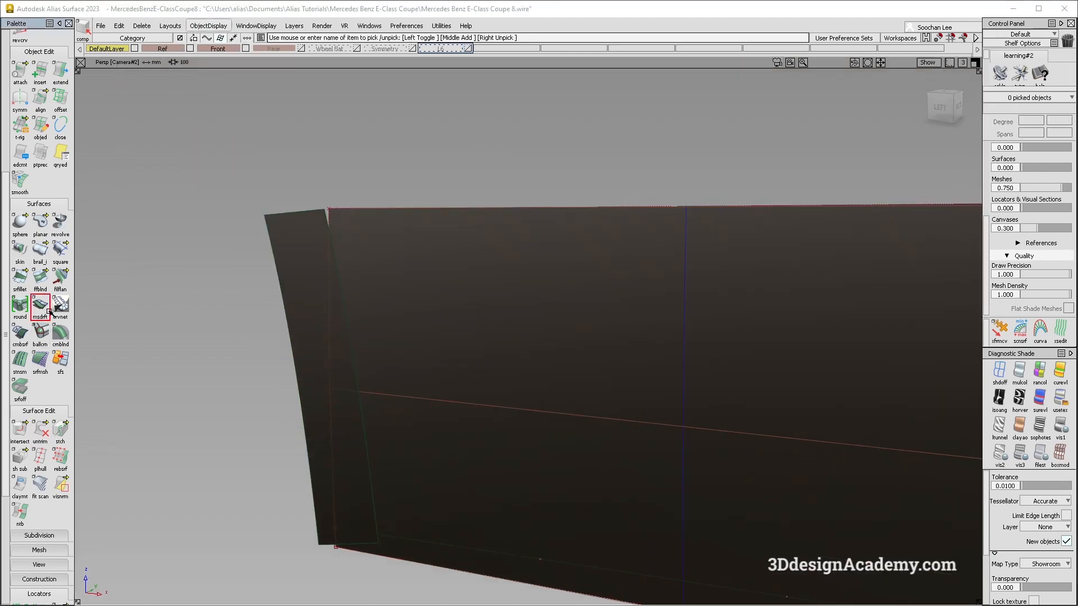
{"action": "left_click", "coordinate": [349, 354]}
{"action": "left_click_drag", "start_coordinate": [409, 354], "coordinate": [328, 410], "text": "alt+shift"}
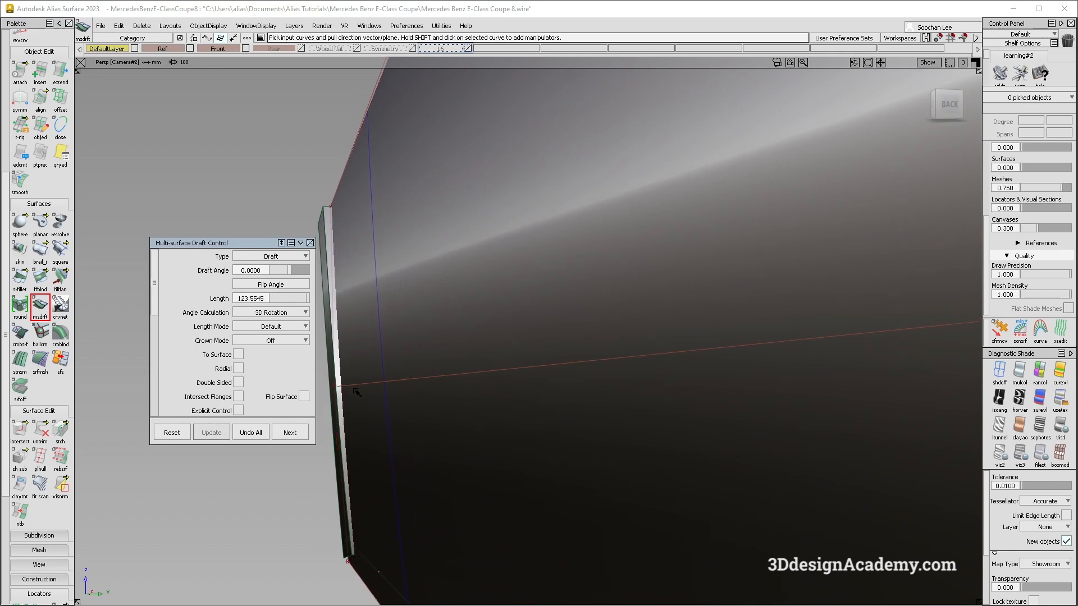
{"action": "left_click_drag", "start_coordinate": [377, 466], "coordinate": [413, 444], "text": "alt+shift"}
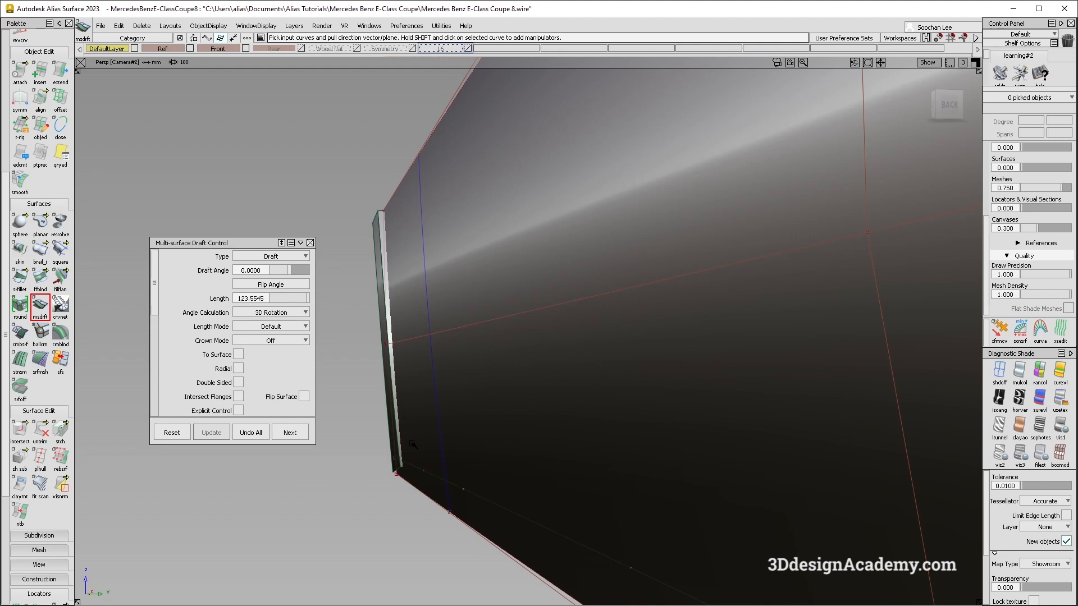
{"action": "left_click_drag", "start_coordinate": [411, 376], "coordinate": [561, 311], "text": "alt+shift"}
Examine the front edge and curves on surface where the isolated corner strip overlaps the lower side surface
{"action": "left_click", "coordinate": [484, 332]}
{"action": "mouse_move", "coordinate": [388, 368]}
{"action": "left_mouse_down", "text": "alt+shift"}
{"action": "mouse_move", "coordinate": [548, 349]}
{"action": "mouse_move", "coordinate": [433, 397]}
{"action": "left_mouse_up", "text": "alt+shift"}
{"action": "left_click_drag", "start_coordinate": [410, 473], "coordinate": [509, 432], "text": "alt+shift"}
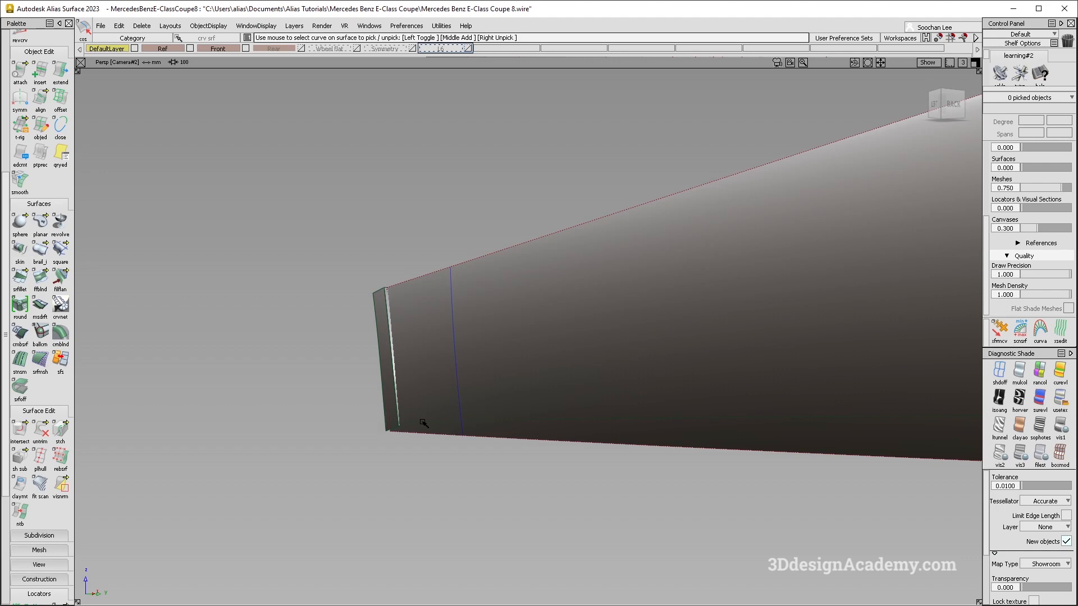
{"action": "left_click_drag", "start_coordinate": [501, 406], "coordinate": [563, 409], "text": "alt+shift"}
{"action": "mouse_move", "coordinate": [418, 420]}
{"action": "left_mouse_down", "text": "alt+shift"}
{"action": "mouse_move", "coordinate": [273, 423]}
{"action": "mouse_move", "coordinate": [323, 421]}
{"action": "mouse_move", "coordinate": [408, 390]}
{"action": "mouse_move", "coordinate": [406, 406]}
{"action": "mouse_move", "coordinate": [375, 417]}
{"action": "mouse_move", "coordinate": [433, 427]}
{"action": "mouse_move", "coordinate": [407, 418]}
{"action": "mouse_move", "coordinate": [433, 411]}
{"action": "left_mouse_up", "text": "alt+shift"}
{"action": "right_click_drag", "start_coordinate": [433, 412], "coordinate": [487, 429], "text": "alt+shift"}
{"action": "left_click_drag", "start_coordinate": [487, 429], "coordinate": [565, 483], "text": "alt+shift"}
{"action": "left_click_drag", "start_coordinate": [566, 483], "coordinate": [538, 386], "text": "ctrl+shift"}
{"action": "left_click_drag", "start_coordinate": [538, 386], "coordinate": [570, 405], "text": "alt+shift"}
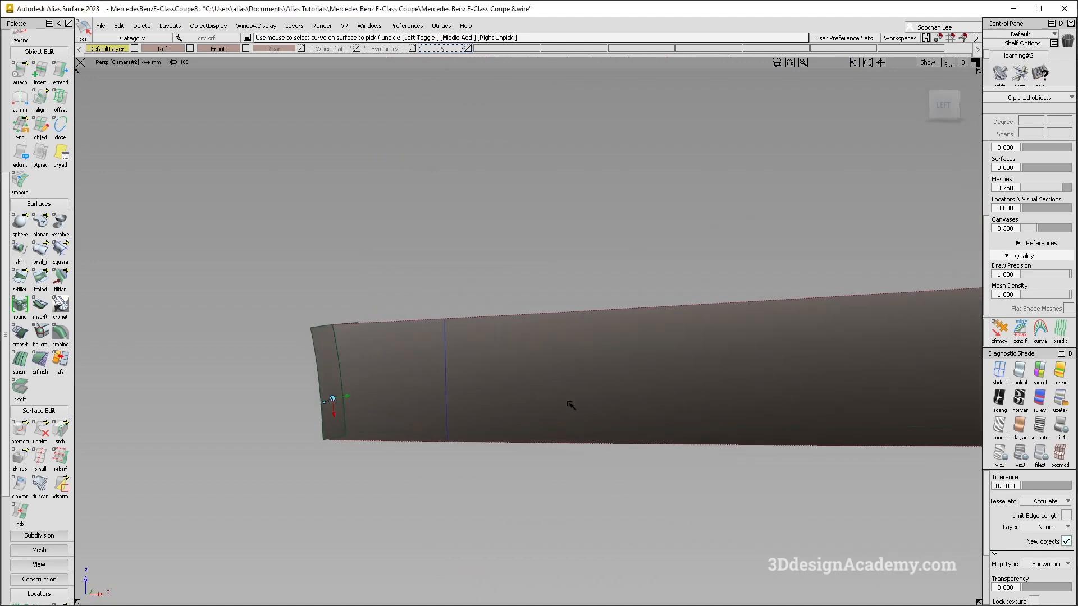
Make all hidden objects visible again and switch the diagnostic shading to multi color
{"action": "left_click", "coordinate": [208, 26]}
{"action": "left_click", "coordinate": [219, 53]}
{"action": "left_click_drag", "start_coordinate": [371, 393], "coordinate": [505, 424], "text": "alt+shift"}
{"action": "left_click", "coordinate": [1020, 371]}
{"action": "mouse_move", "coordinate": [567, 365]}
{"action": "left_mouse_down", "text": "alt+shift"}
{"action": "mouse_move", "coordinate": [535, 376]}
{"action": "mouse_move", "coordinate": [525, 404]}
{"action": "mouse_move", "coordinate": [410, 439]}
{"action": "mouse_move", "coordinate": [392, 404]}
{"action": "mouse_move", "coordinate": [424, 457]}
{"action": "mouse_move", "coordinate": [462, 404]}
{"action": "mouse_move", "coordinate": [483, 400]}
{"action": "left_mouse_up", "text": "alt+shift"}
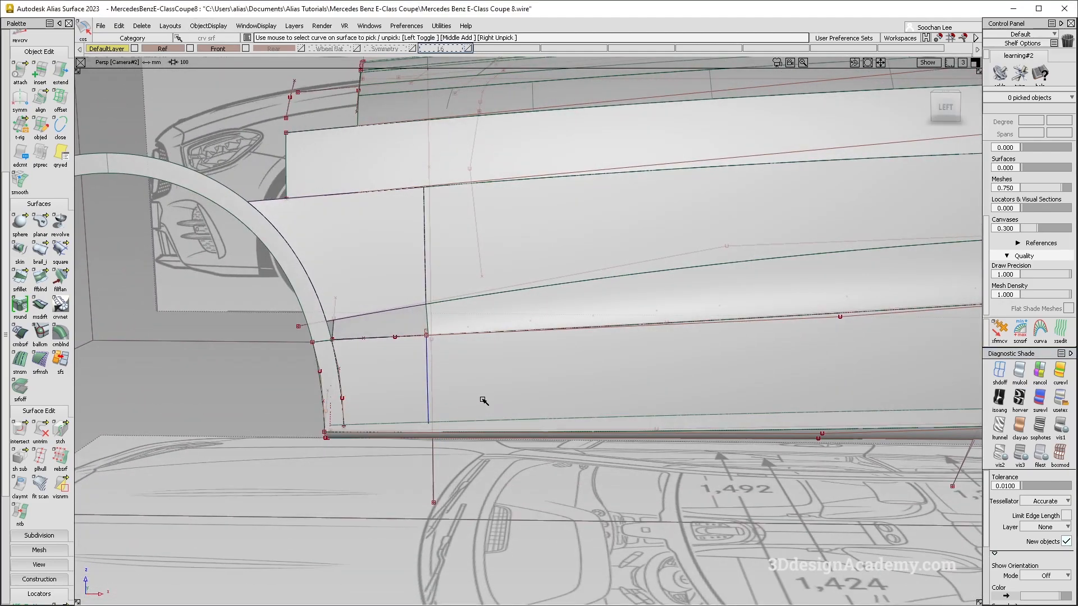